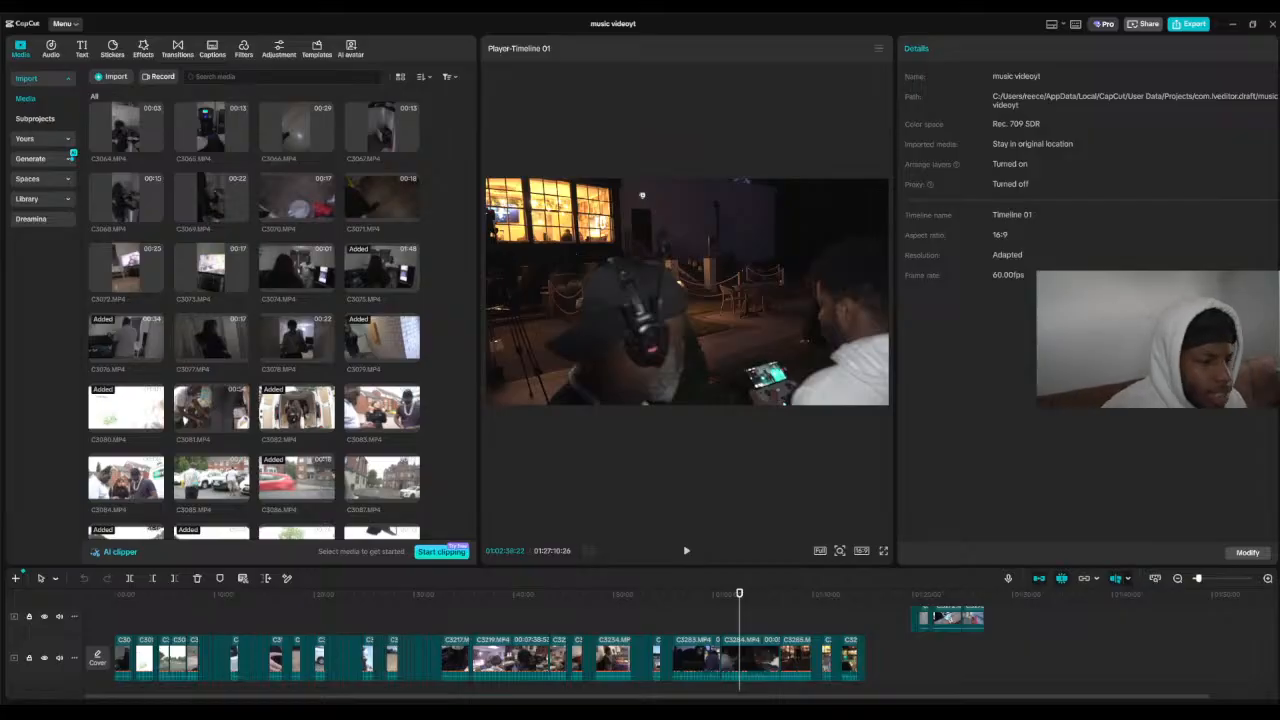
Step: Skim the footage across the whole timeline, from the main-track clips to the group of clips on the upper track
left_click(100, 262)
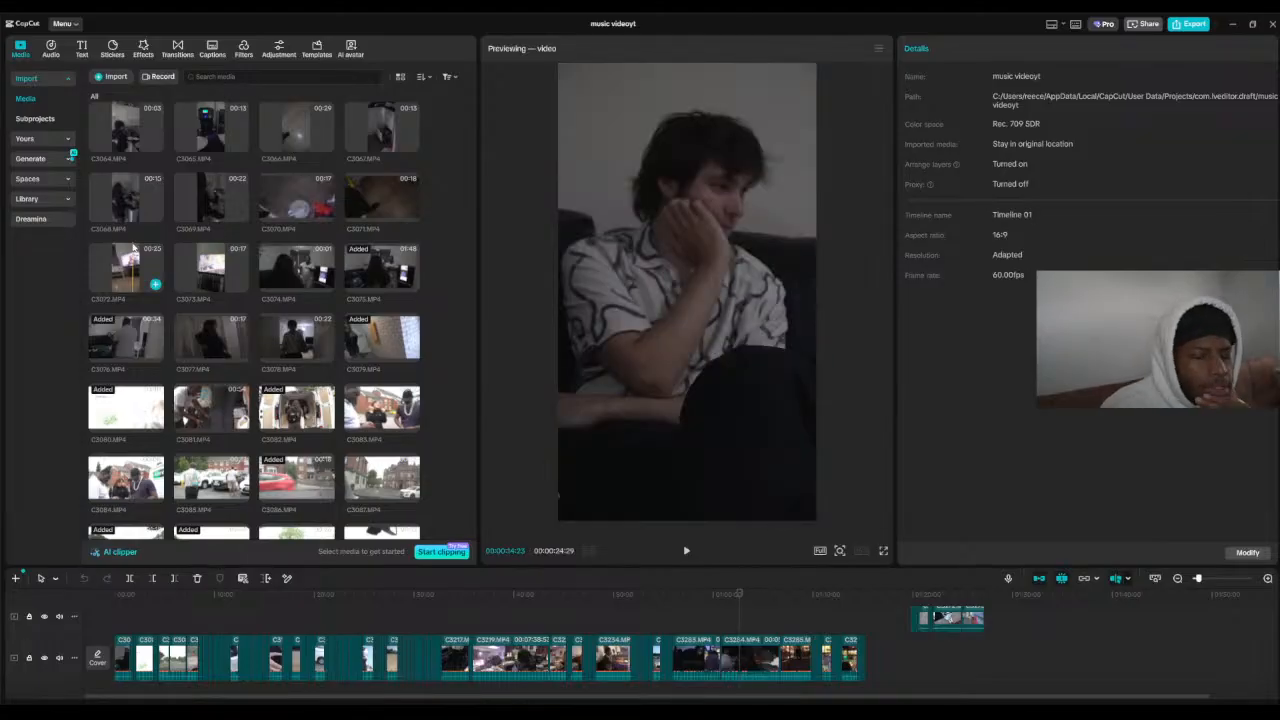
left_click_drag(494, 595, 250, 597)
left_click(1267, 578)
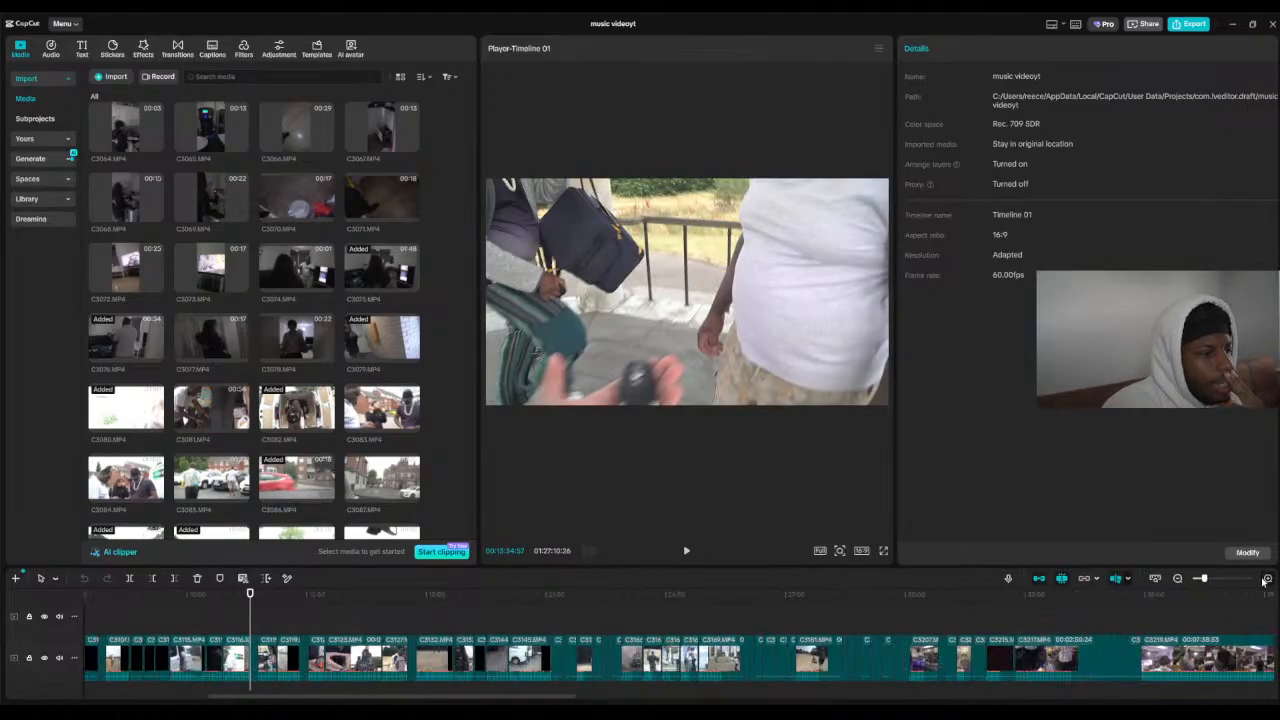
left_click_drag(250, 595, 528, 616)
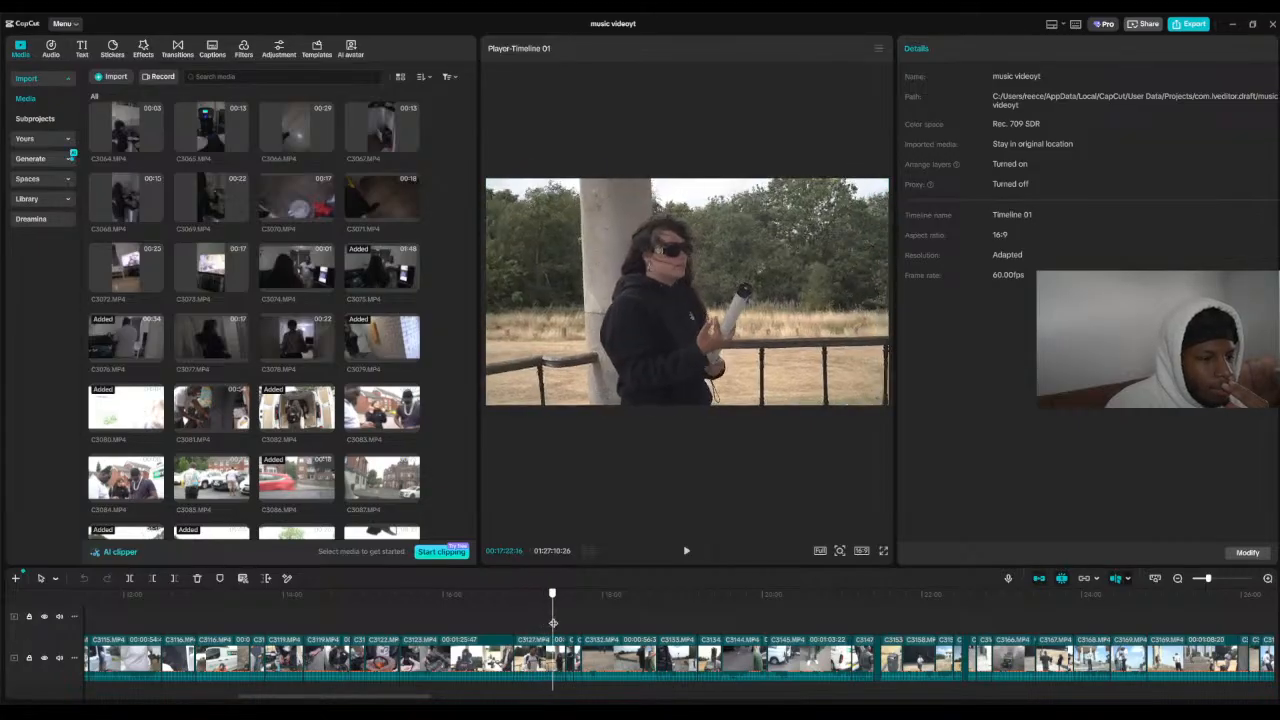
left_click(523, 620)
left_click(517, 620)
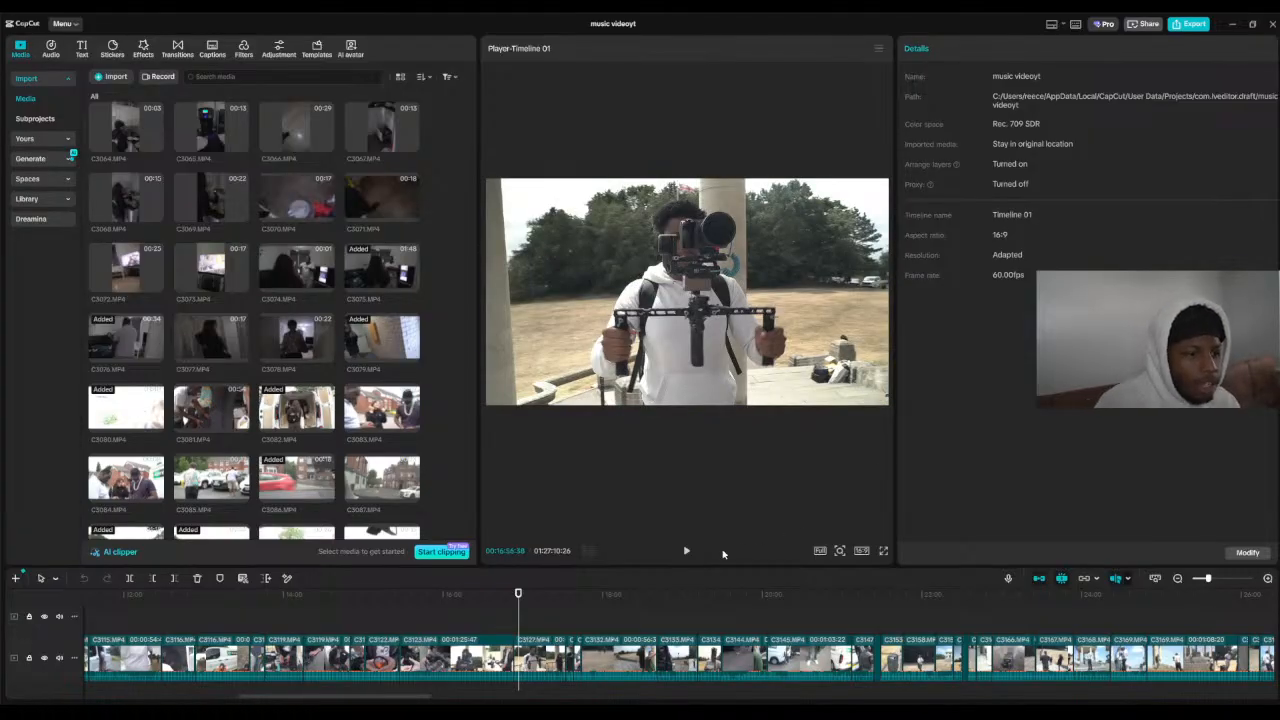
left_click_drag(704, 566, 711, 697)
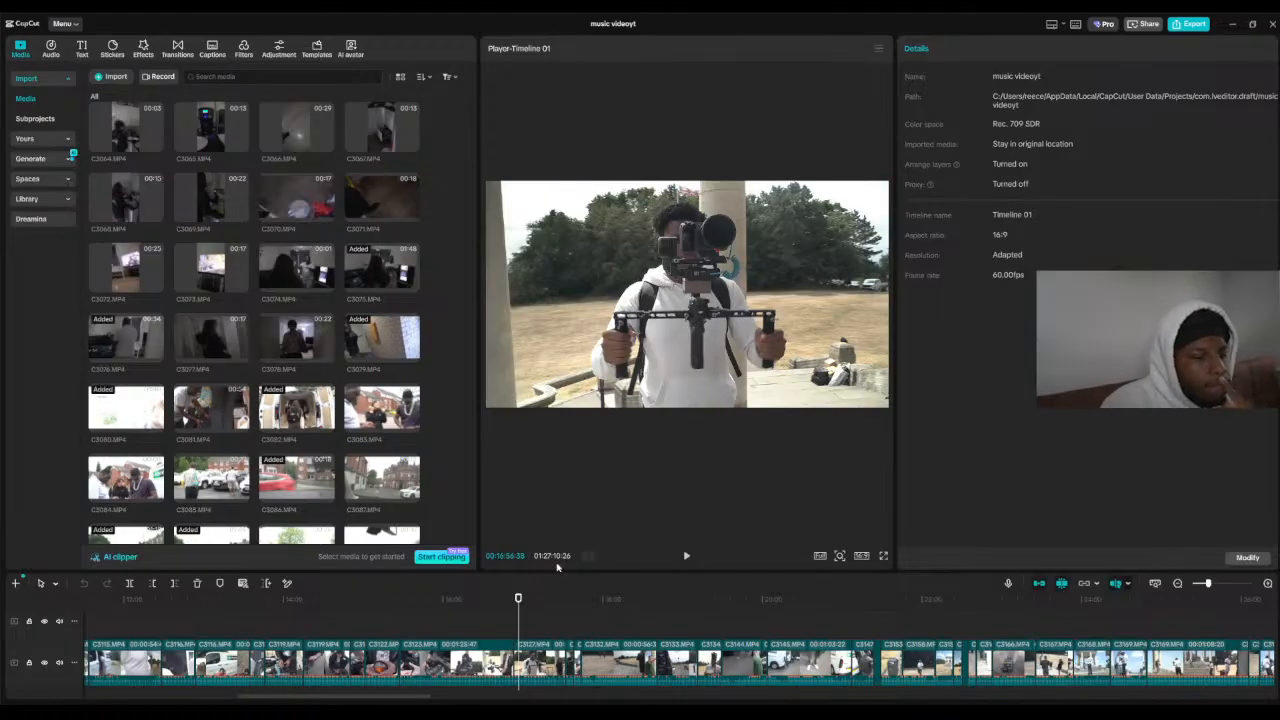
left_click(521, 604)
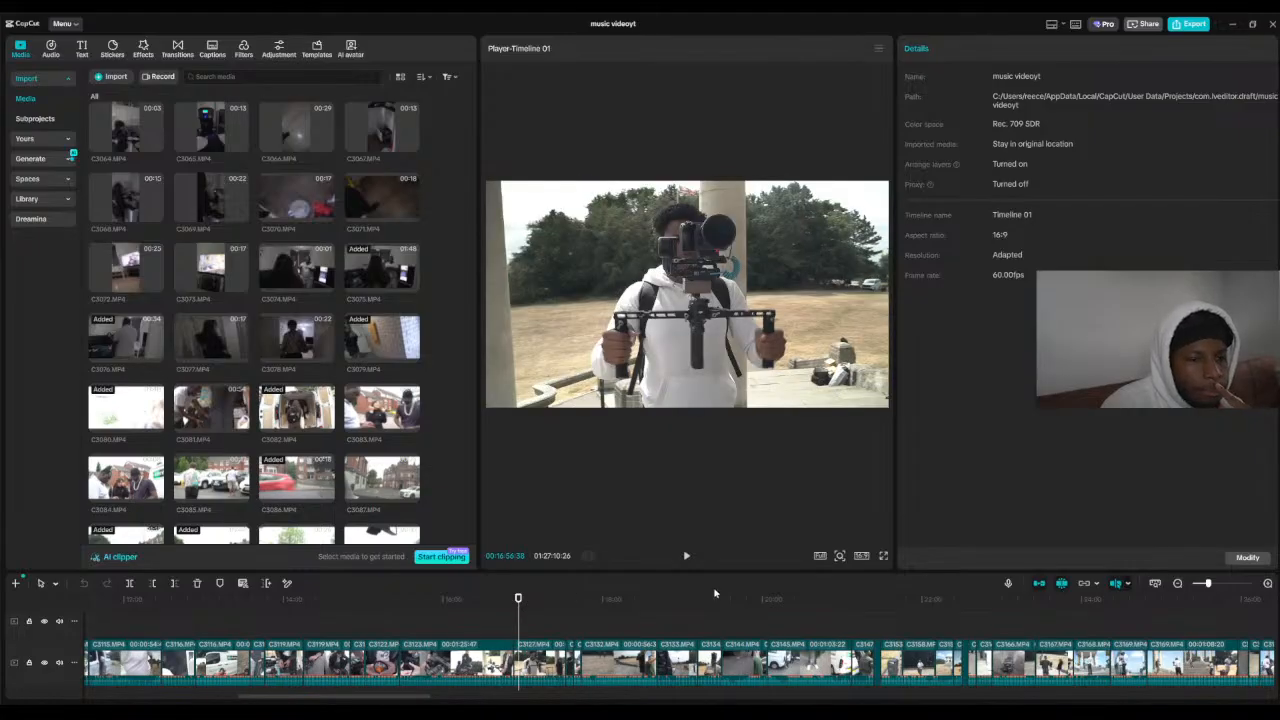
left_click_drag(304, 602, 624, 598)
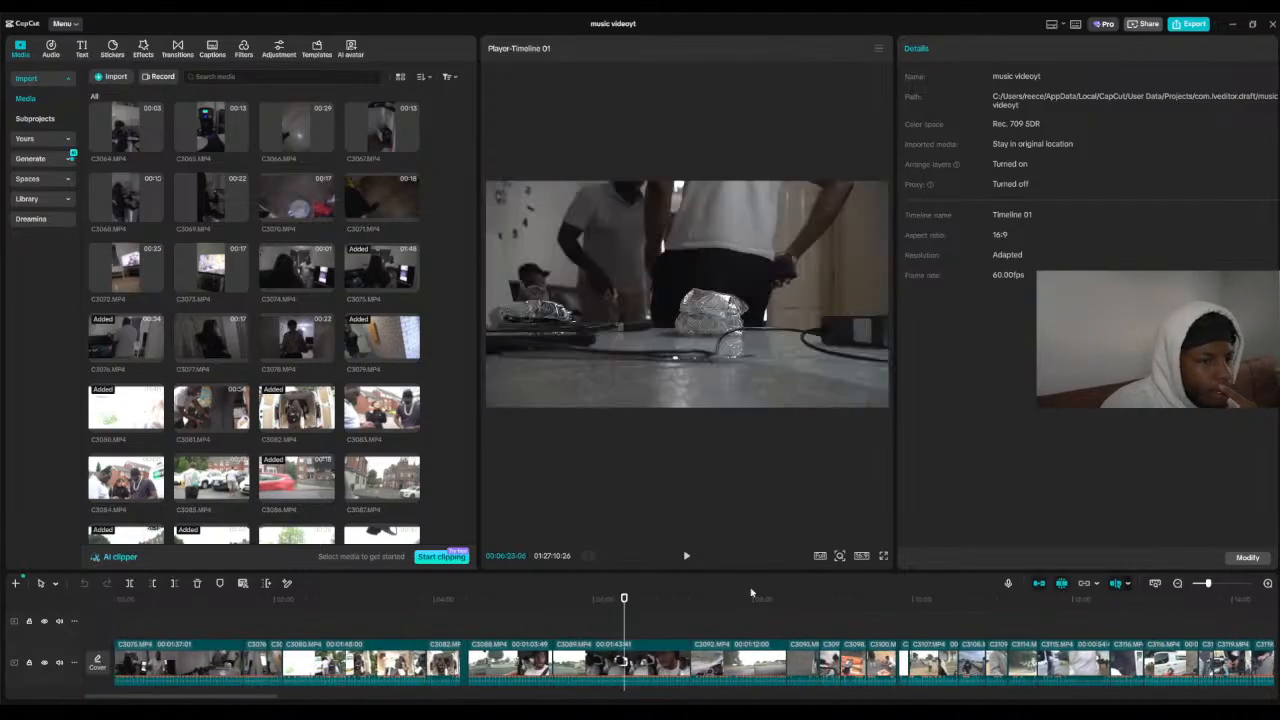
left_click(1177, 584)
left_click(1177, 584)
left_click(1177, 584)
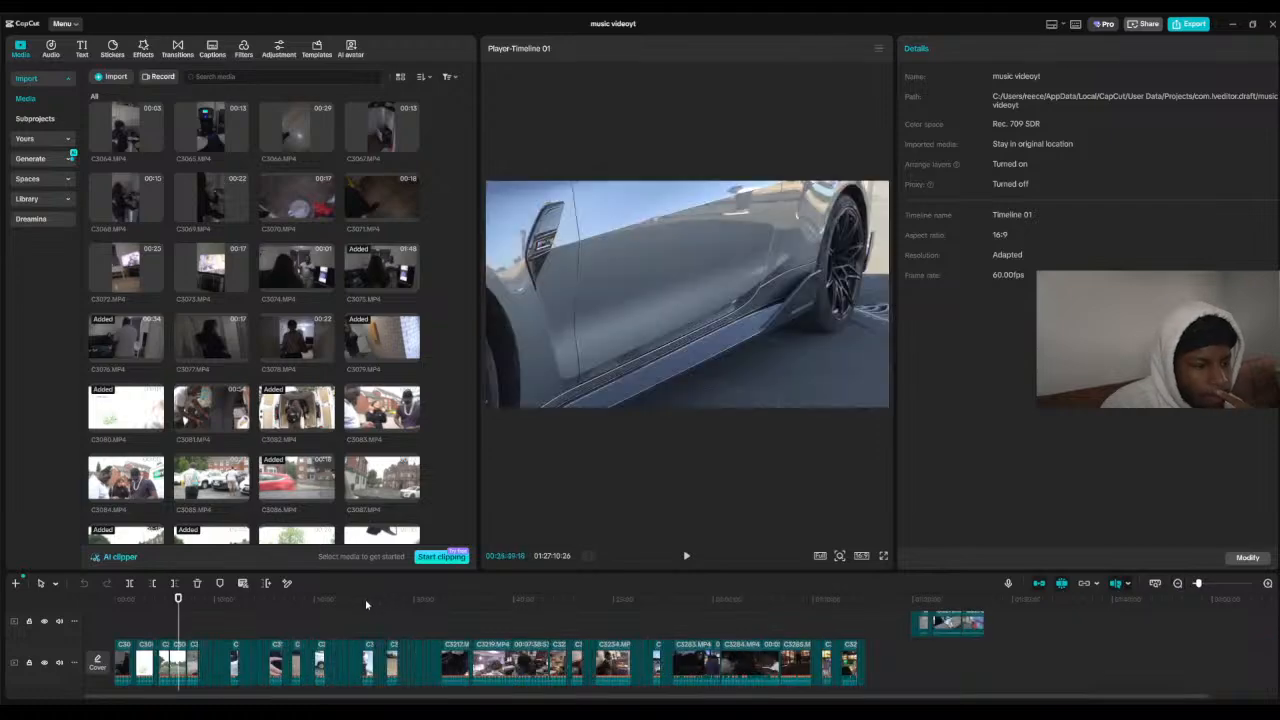
left_click(911, 599)
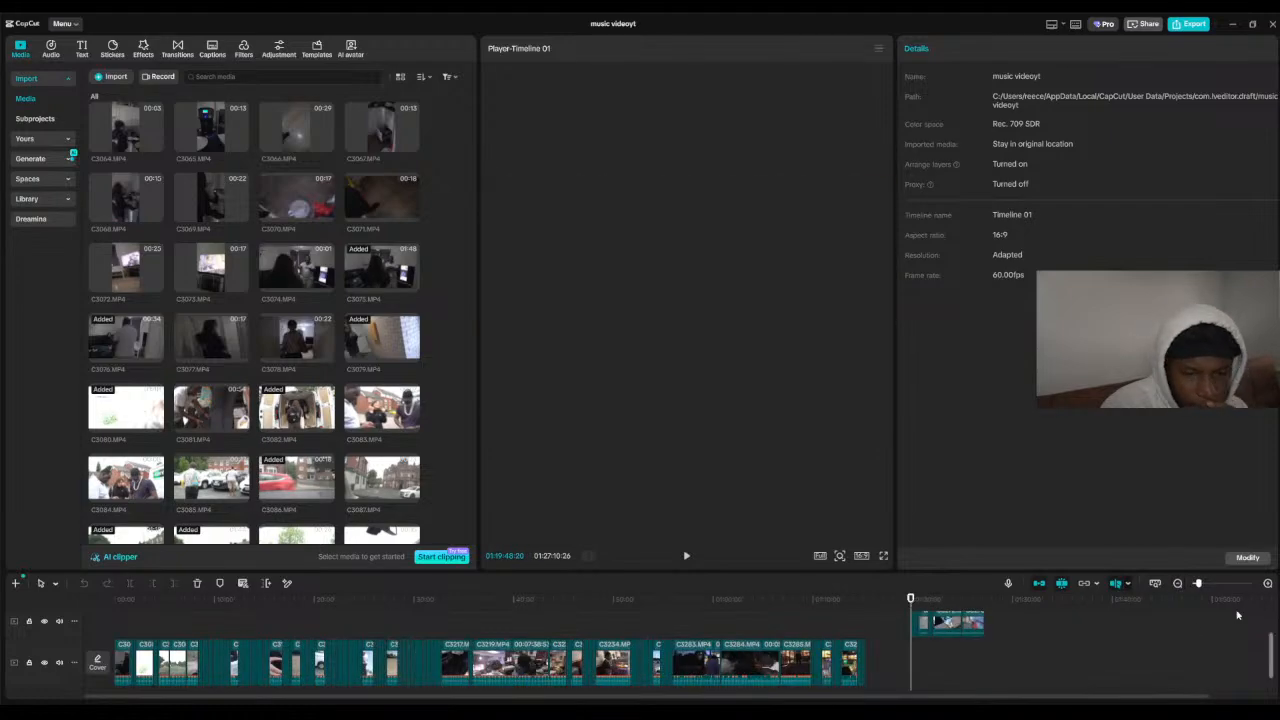
Step: Preview the memorial plaque shot at the start of the upper-track clip group
left_click(1267, 584)
left_click(1267, 584)
left_click(1267, 584)
left_click(1267, 584)
left_click_drag(966, 599, 424, 630)
left_click(686, 556)
left_click(686, 556)
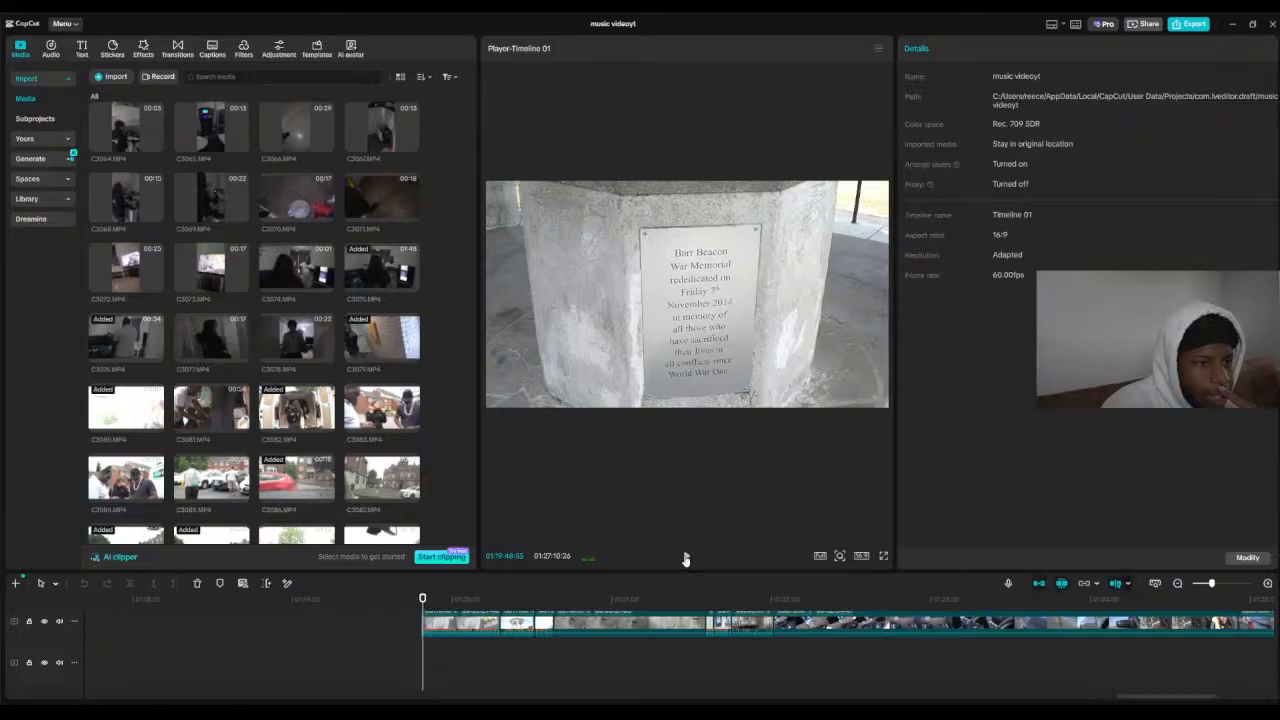
Step: Select all the clips on the upper track and mute them by setting their volume to -∞ dB
left_click(636, 630)
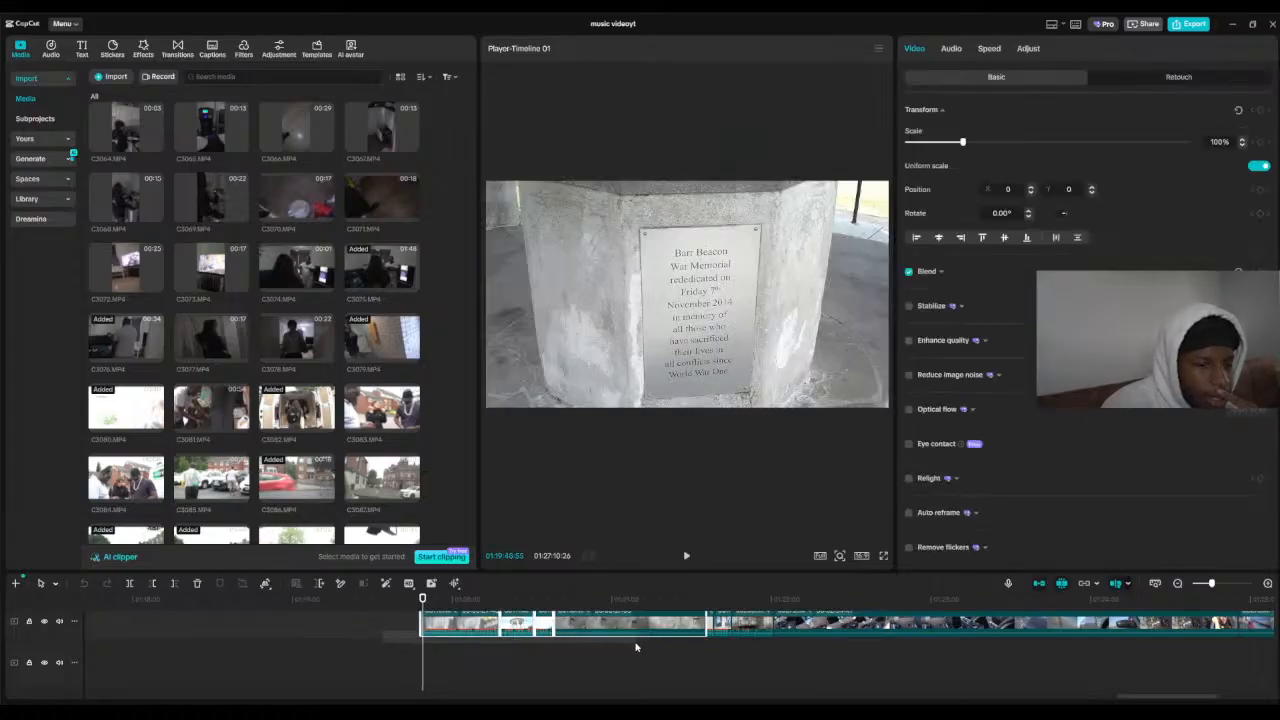
left_click_drag(635, 647, 1010, 658)
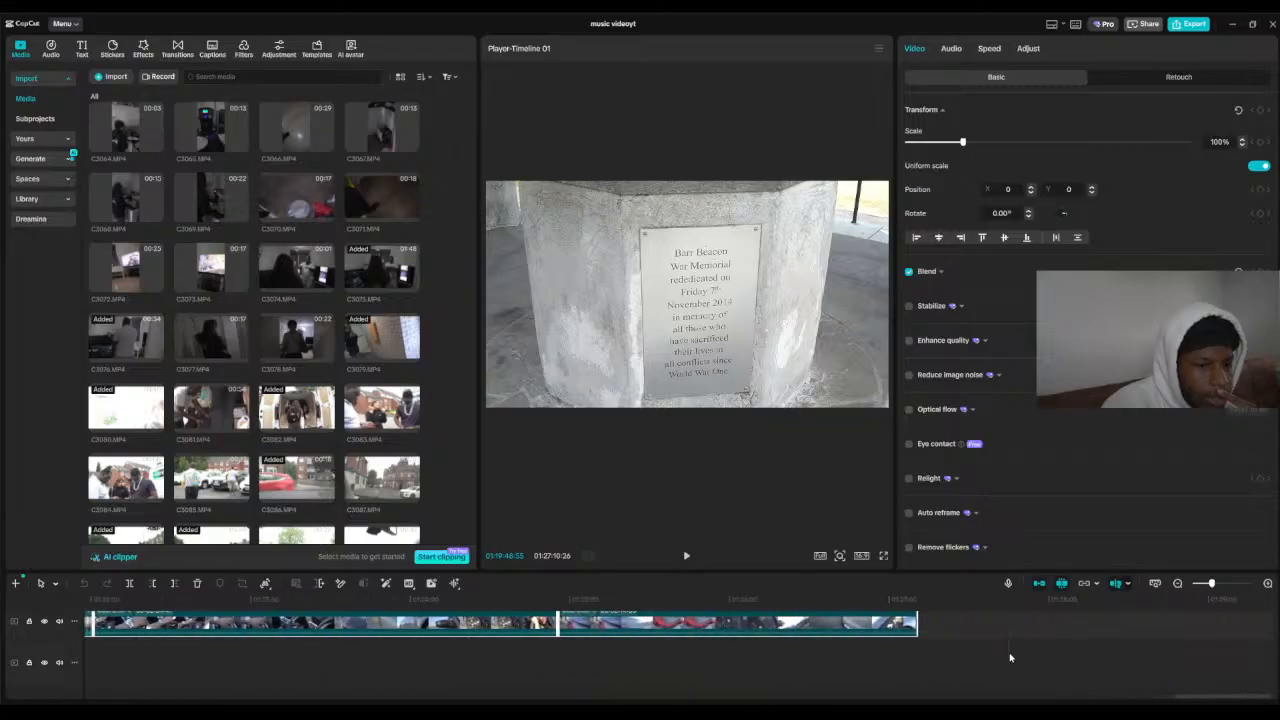
left_click(951, 48)
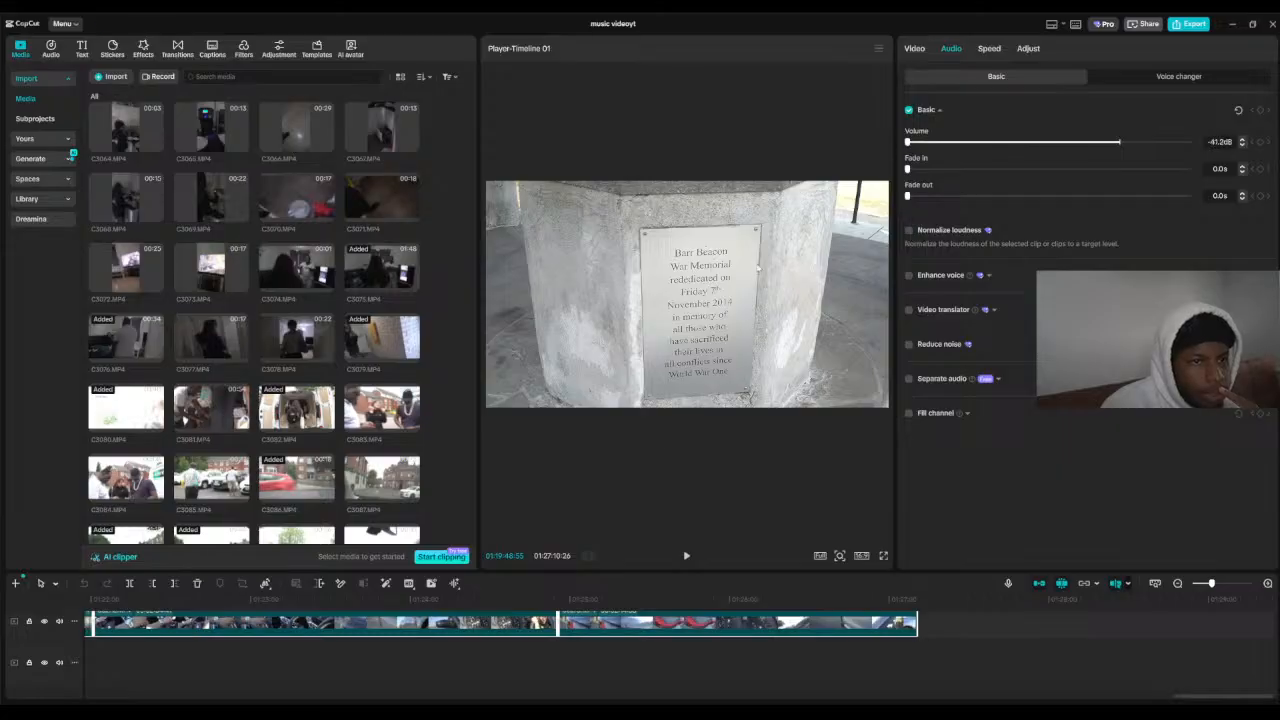
left_click_drag(758, 268, 750, 275)
Step: Play the upper-track clips from their start and split the plaque clip at 01:19:51:30
left_click_drag(560, 600, 626, 571)
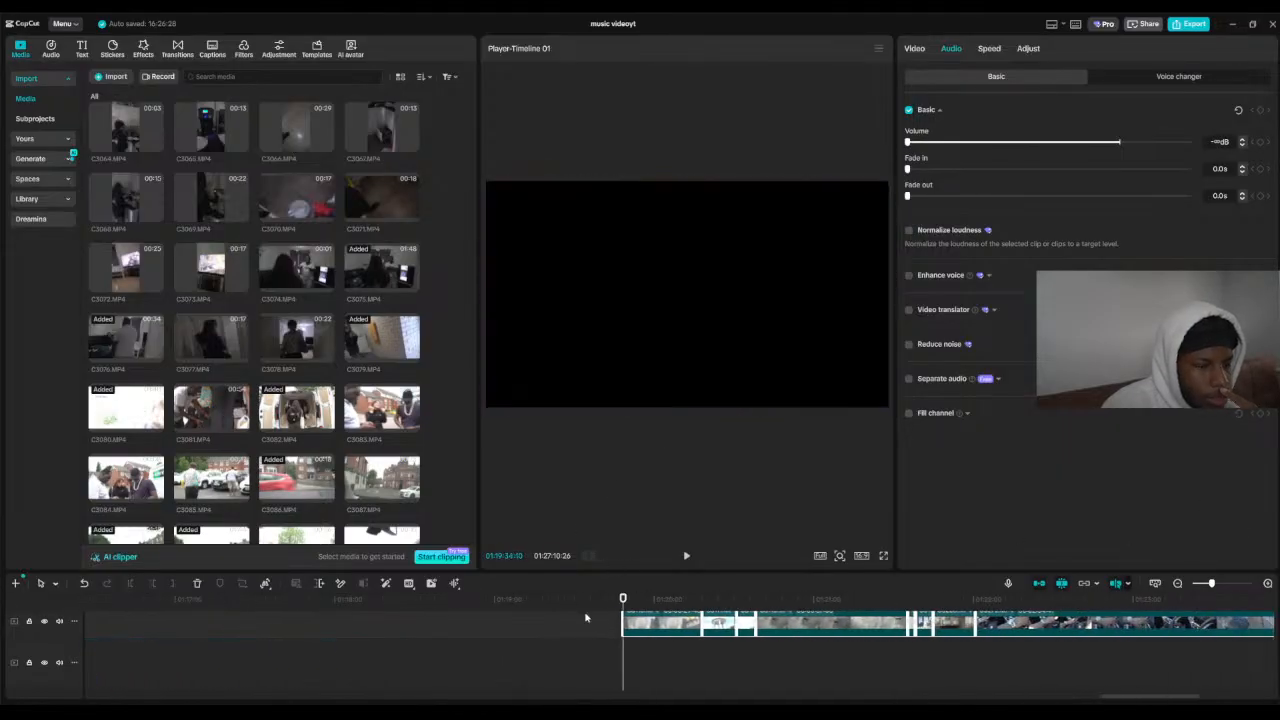
left_click(686, 556)
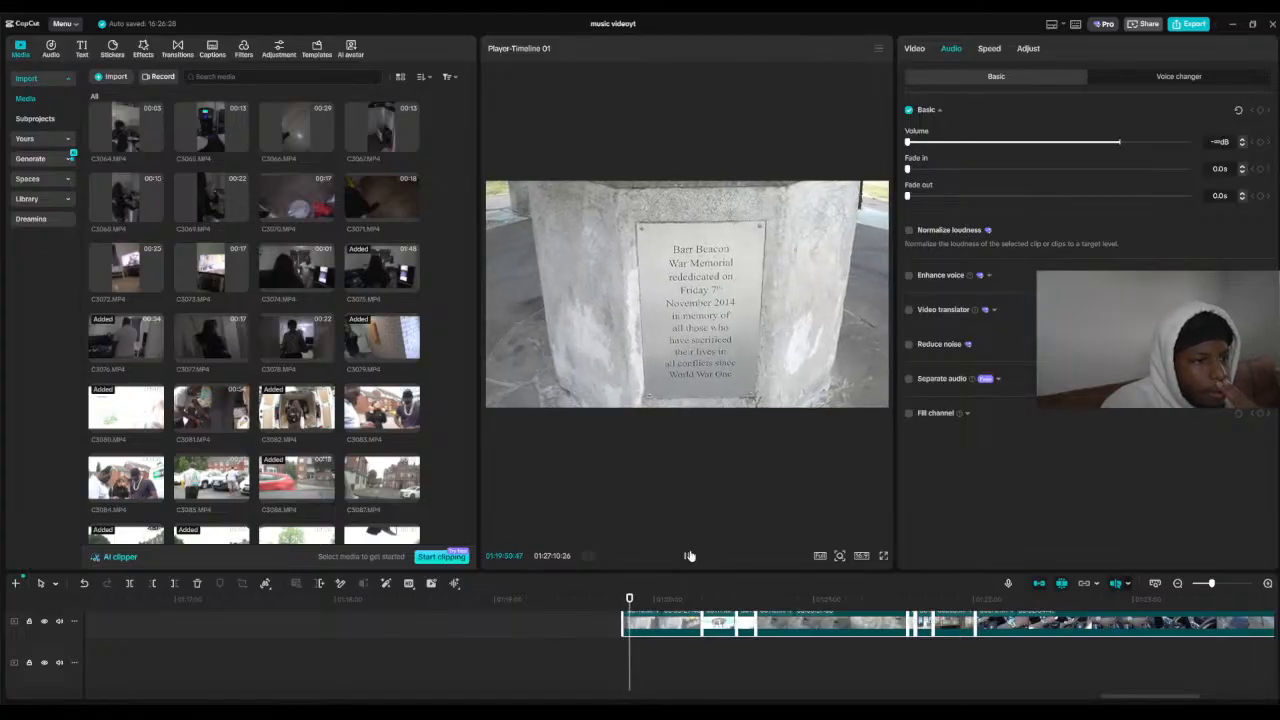
left_click(687, 555)
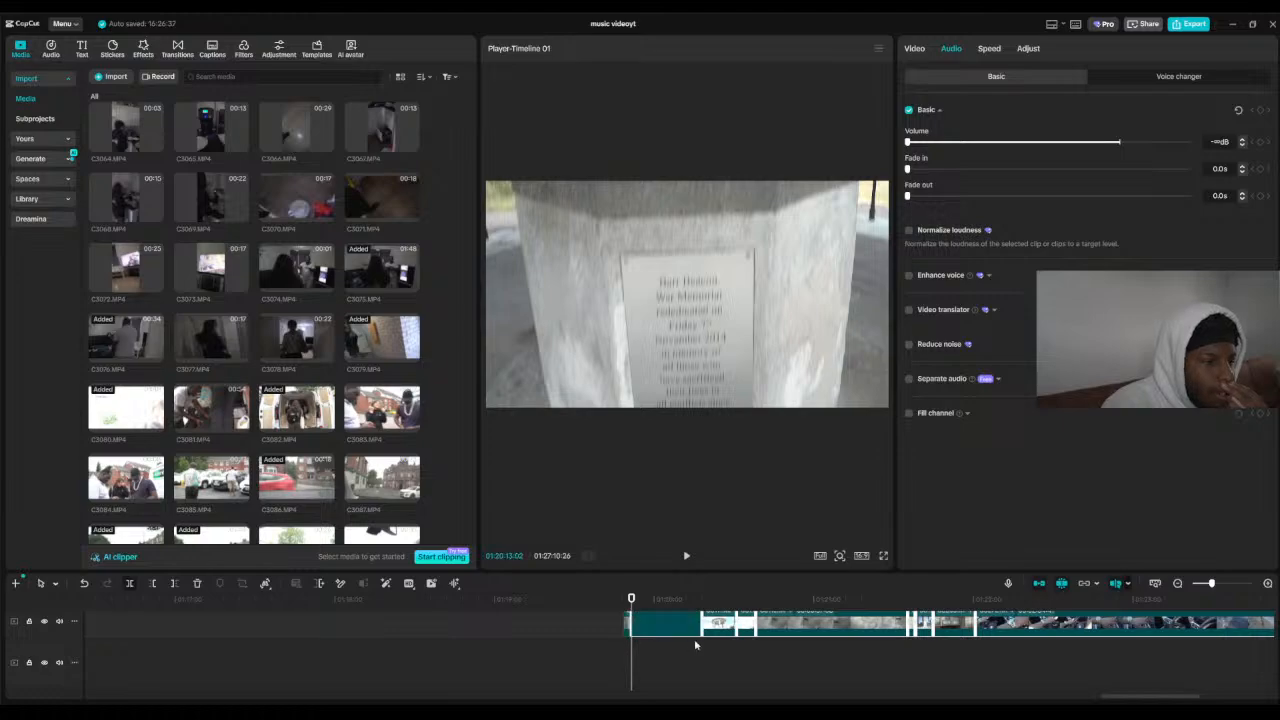
left_click(1267, 584)
left_click(1267, 584)
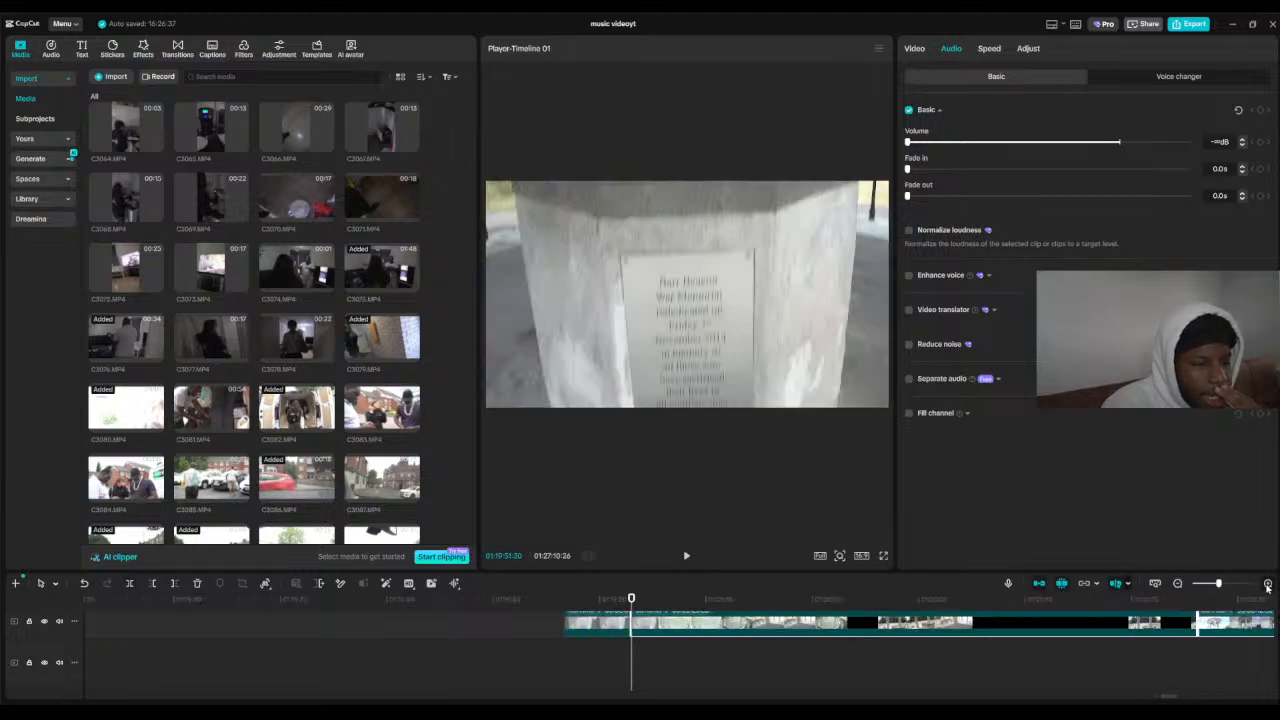
left_click(1267, 584)
Step: Preview the first plaque segment and trim away everything before 01:19:49:34
left_click(527, 602)
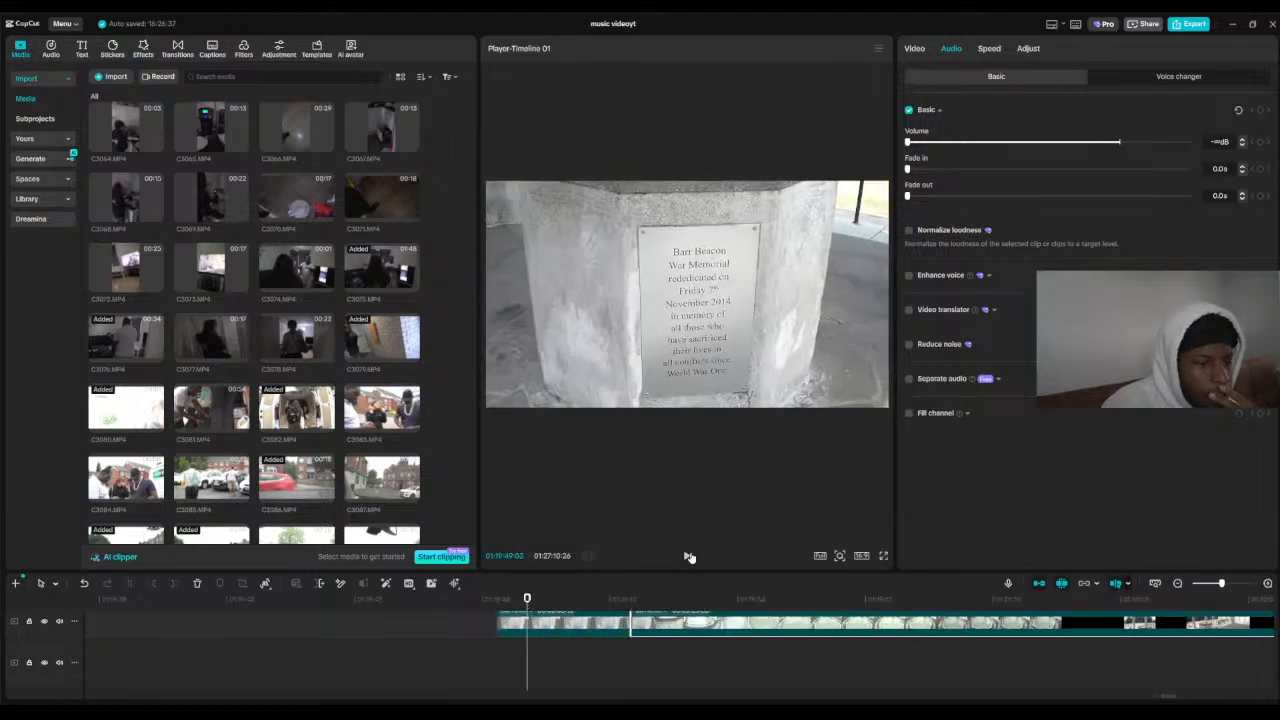
left_click(688, 557)
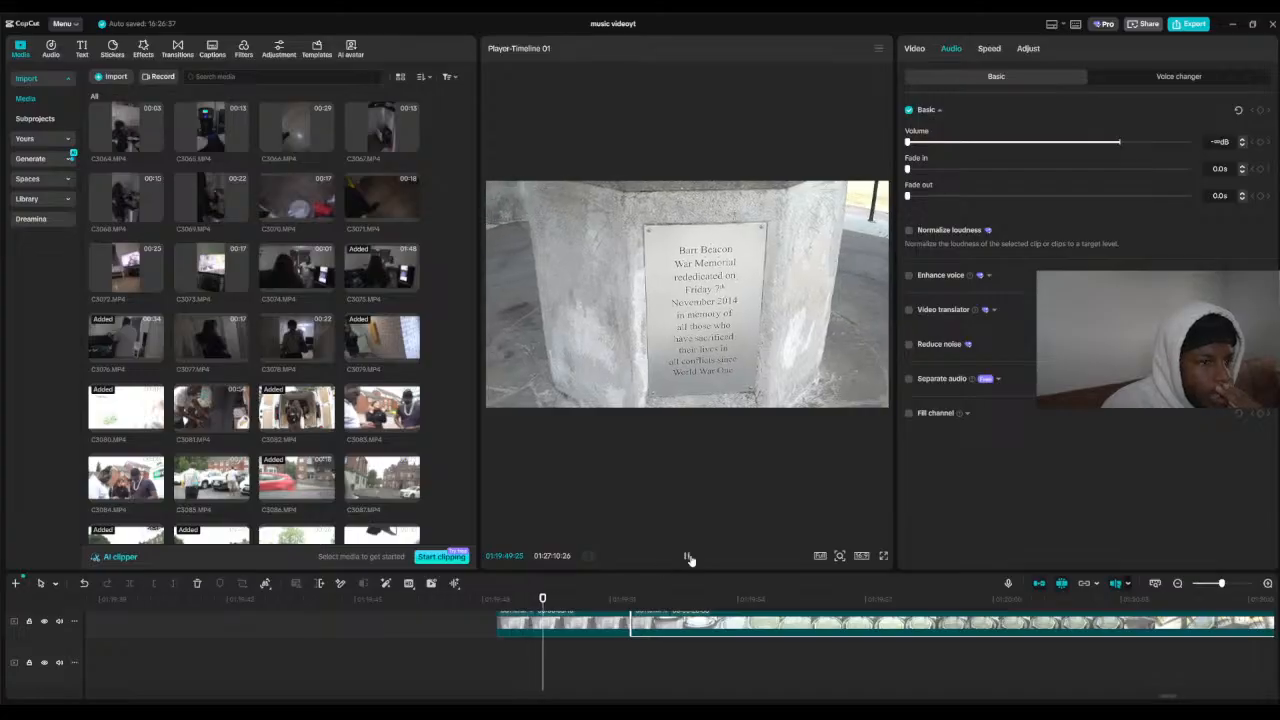
left_click(688, 557)
left_click(520, 626)
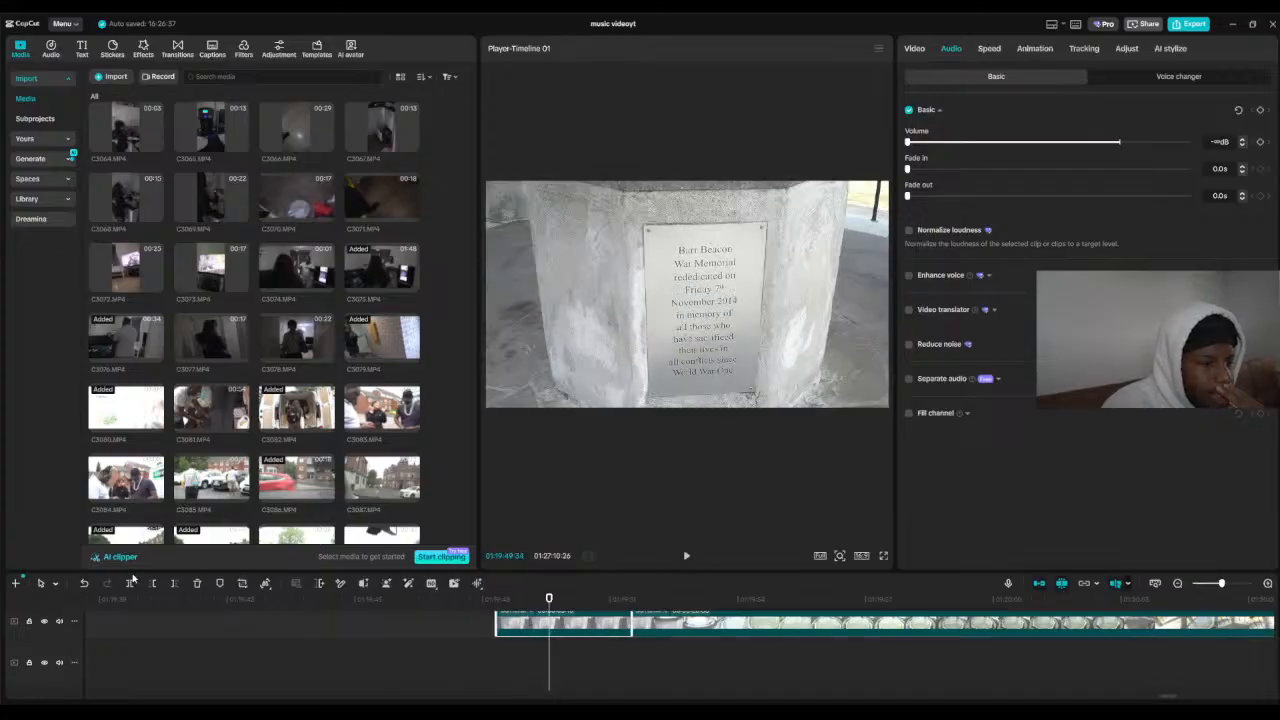
left_click(152, 583)
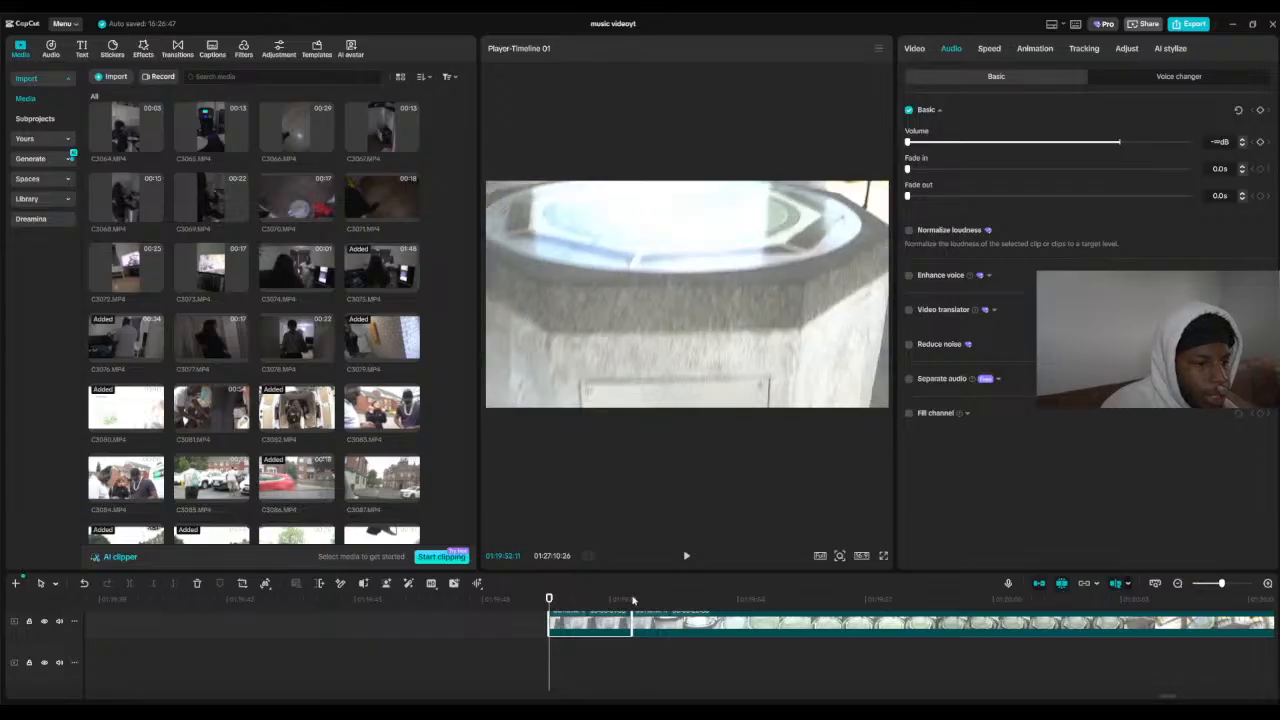
Step: Preview the map table segment, trim off its start up to 01:20:00:01 and move it against the end of the plaque segment
left_click(684, 557)
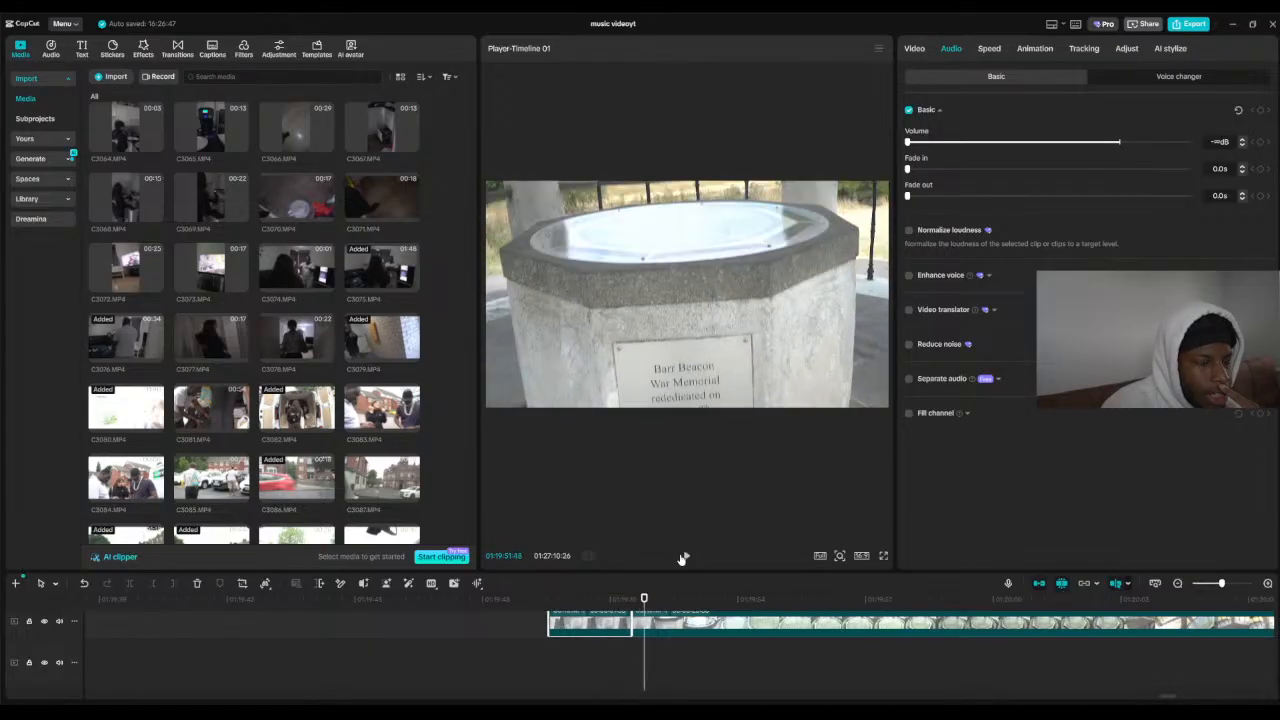
left_click(684, 558)
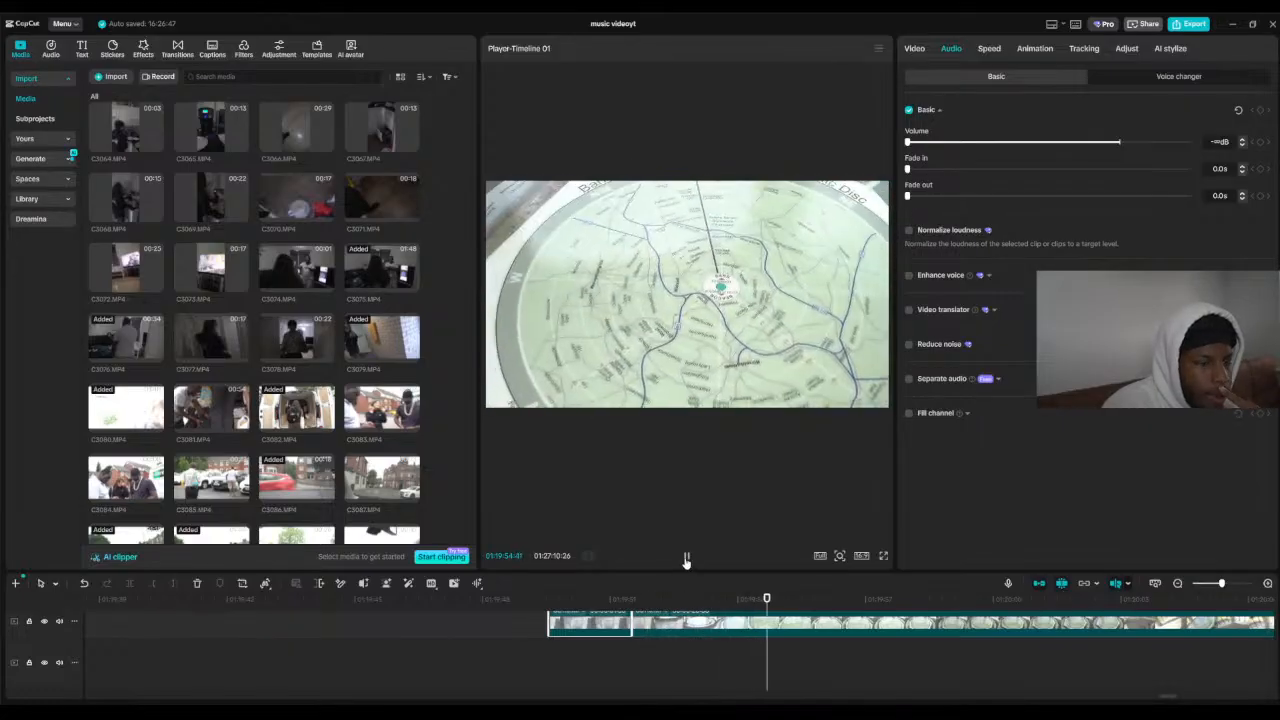
left_click(1177, 586)
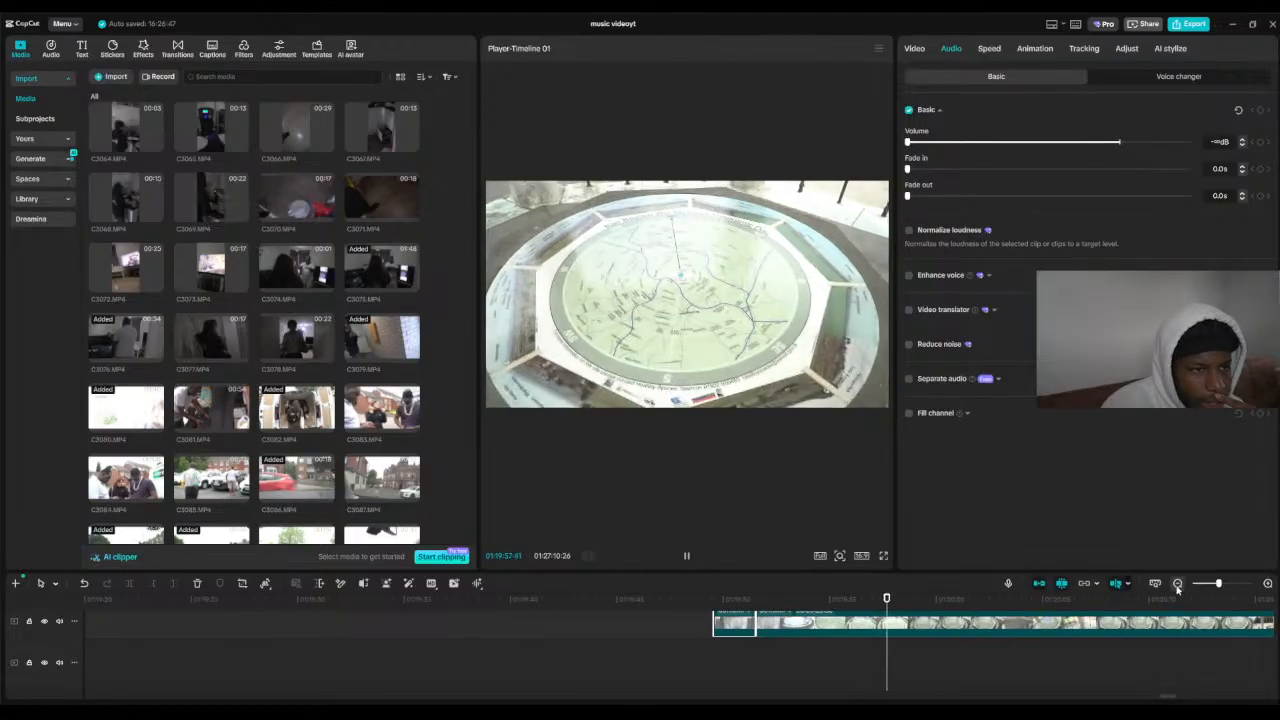
left_click(687, 556)
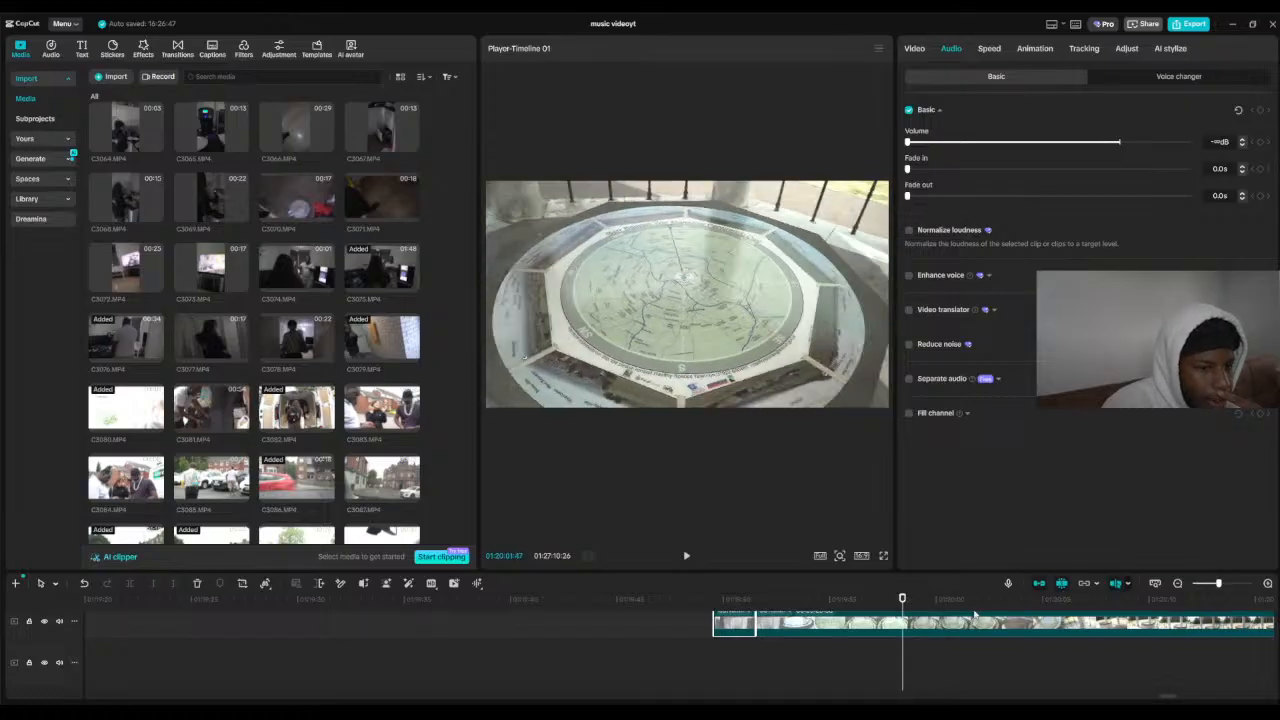
left_click(929, 628)
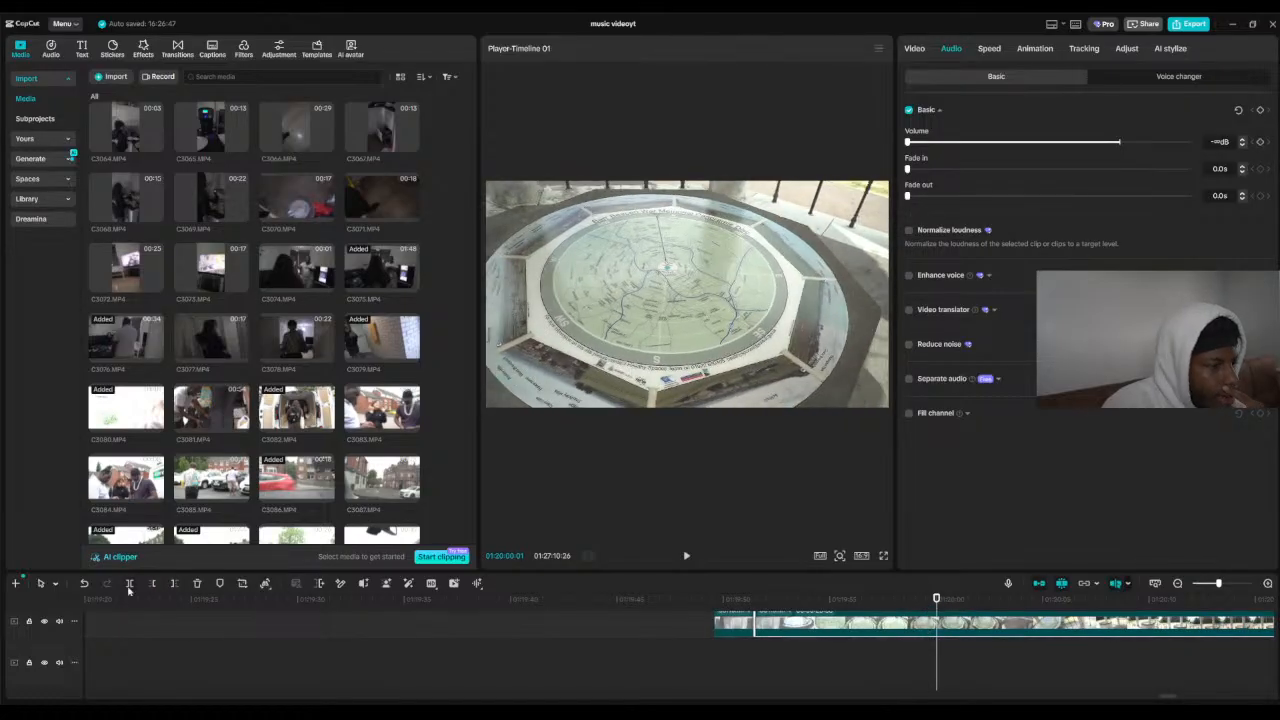
left_click(152, 583)
left_click_drag(1025, 622, 843, 622)
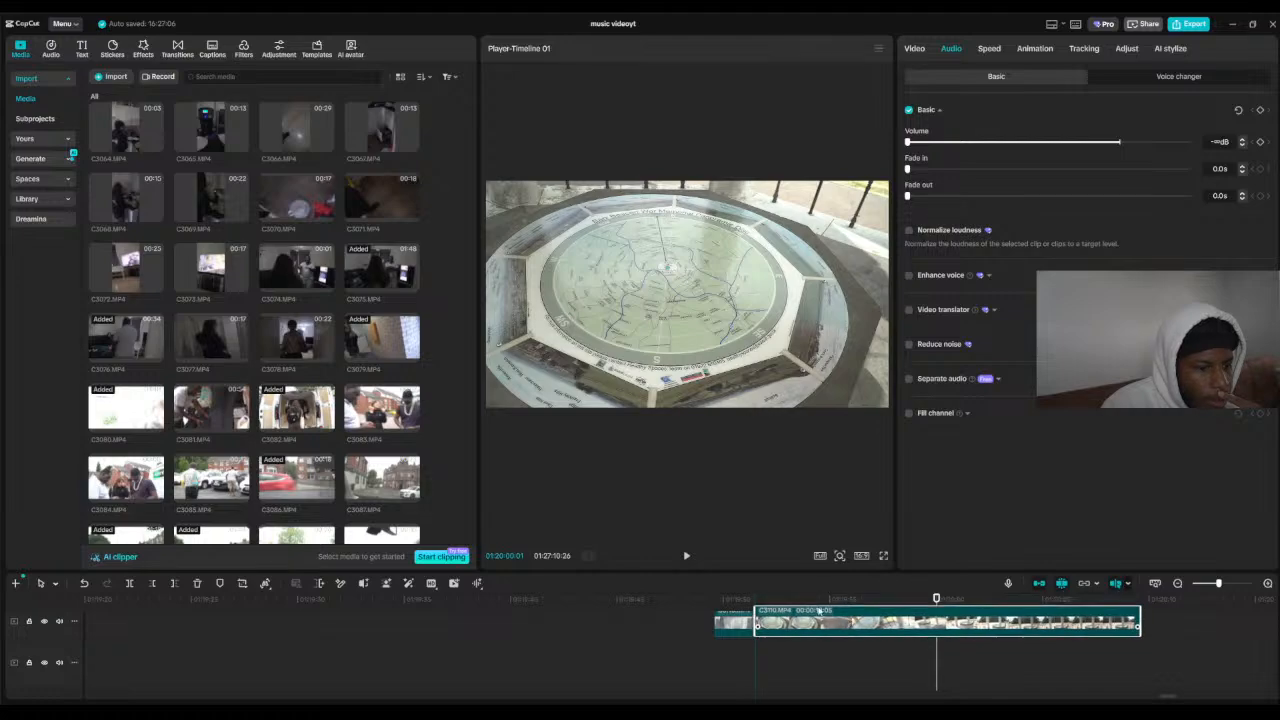
Step: Play the map table segment from its start and split it at 01:19:53:17
left_click(754, 598)
left_click(686, 555)
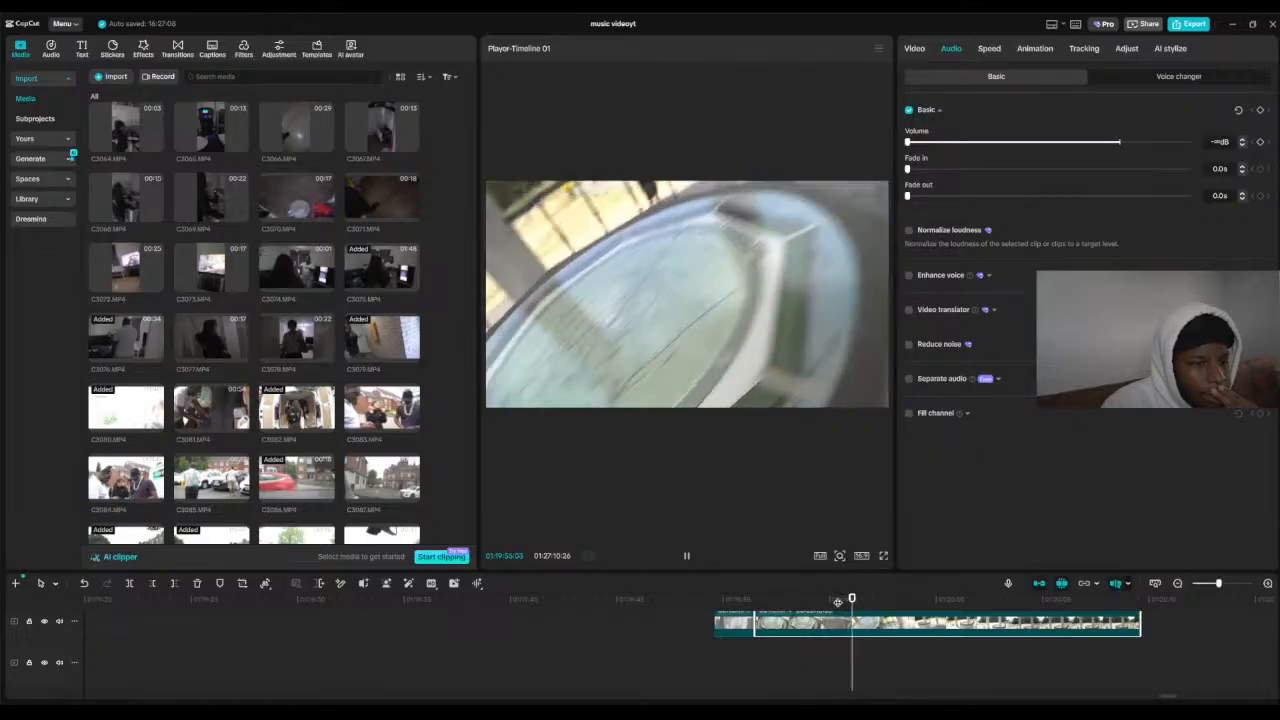
left_click(766, 599)
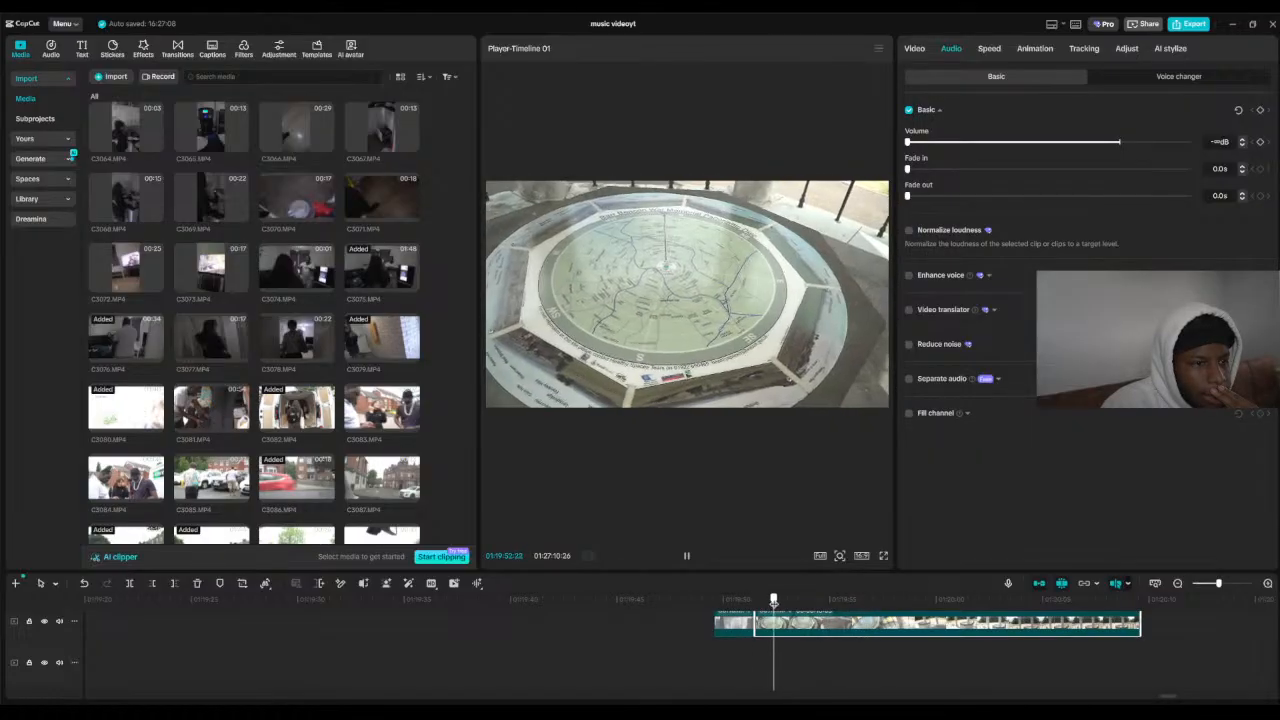
left_click_drag(804, 605, 793, 602)
left_click(129, 583)
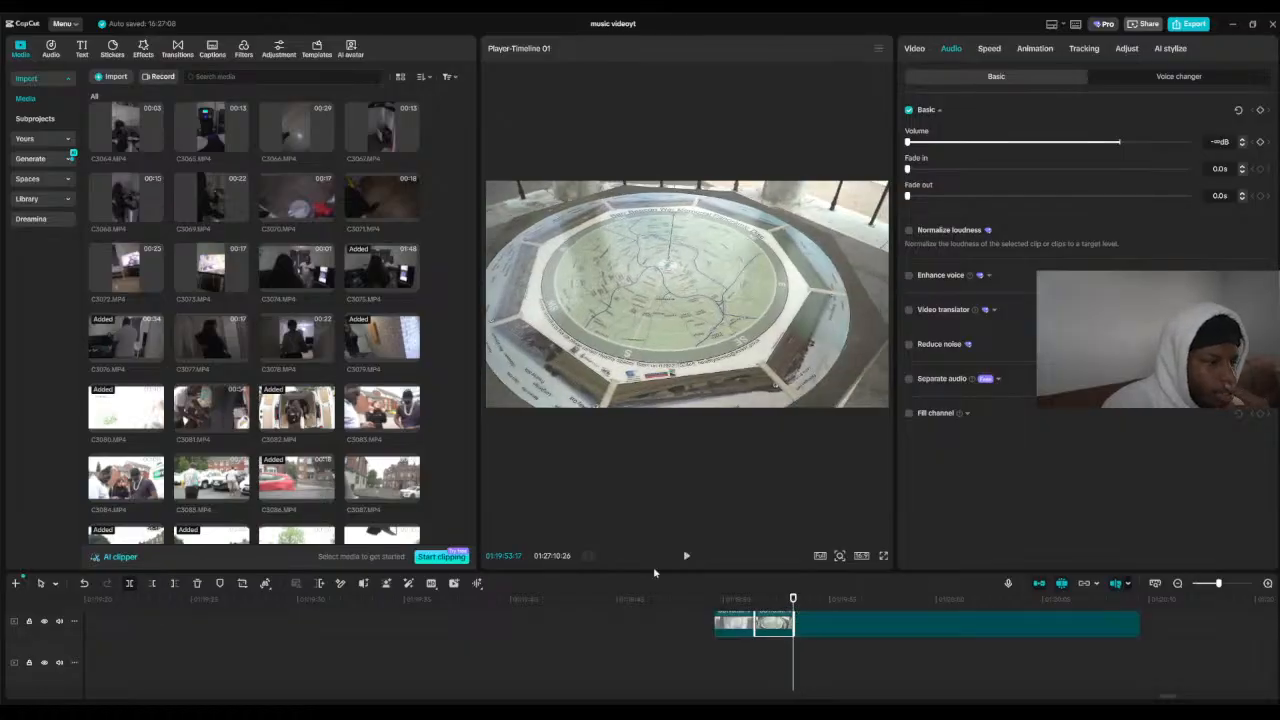
Step: Trim the remaining footage's start to the wide memorial shot at 01:20:07:22 and move it against the end of the map table segment
left_click_drag(792, 600, 1093, 590)
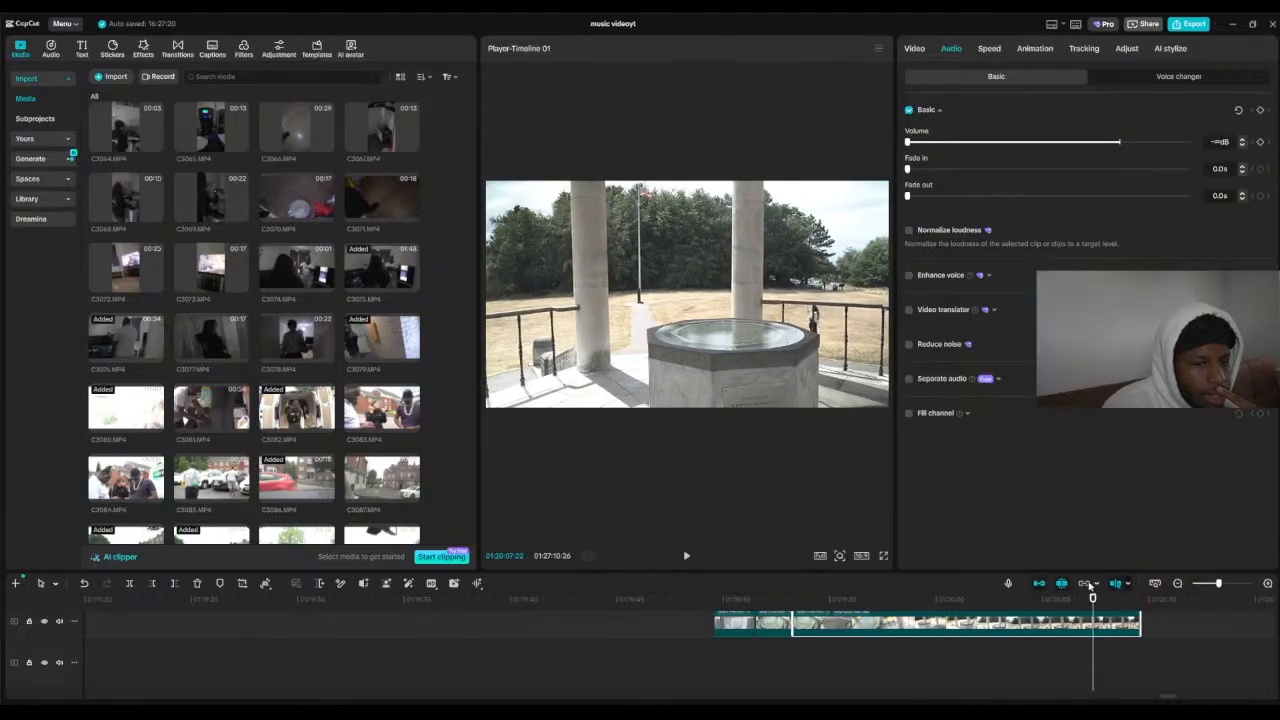
left_click(153, 584)
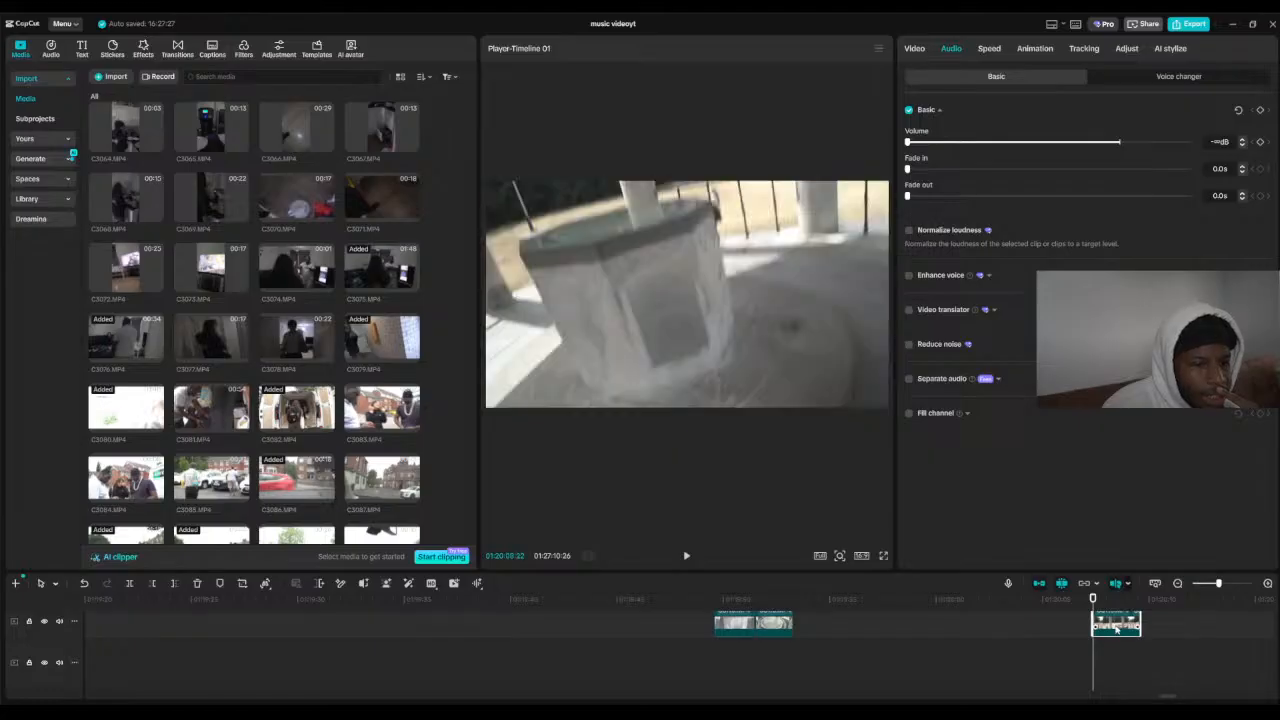
left_click_drag(1120, 632, 810, 597)
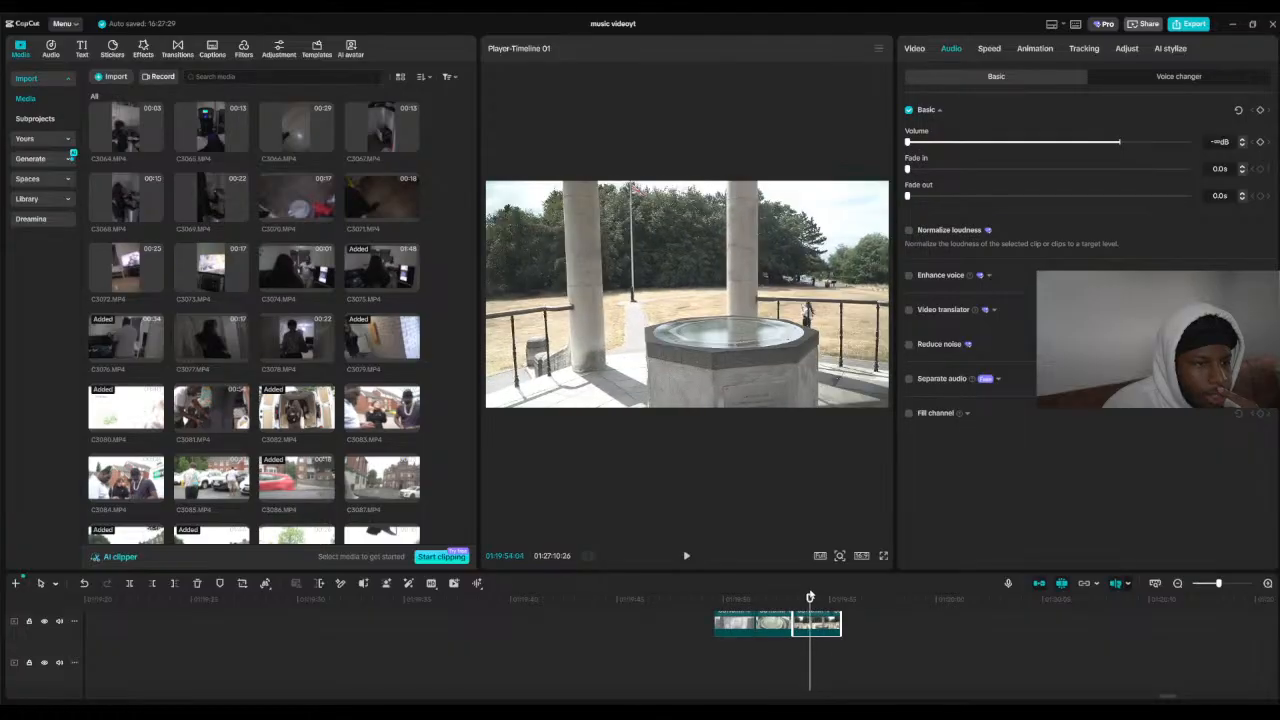
Step: Trim off the wide memorial shot's end after 01:19:54:04 and return the playhead to the start of the plaque segment
left_click(173, 583)
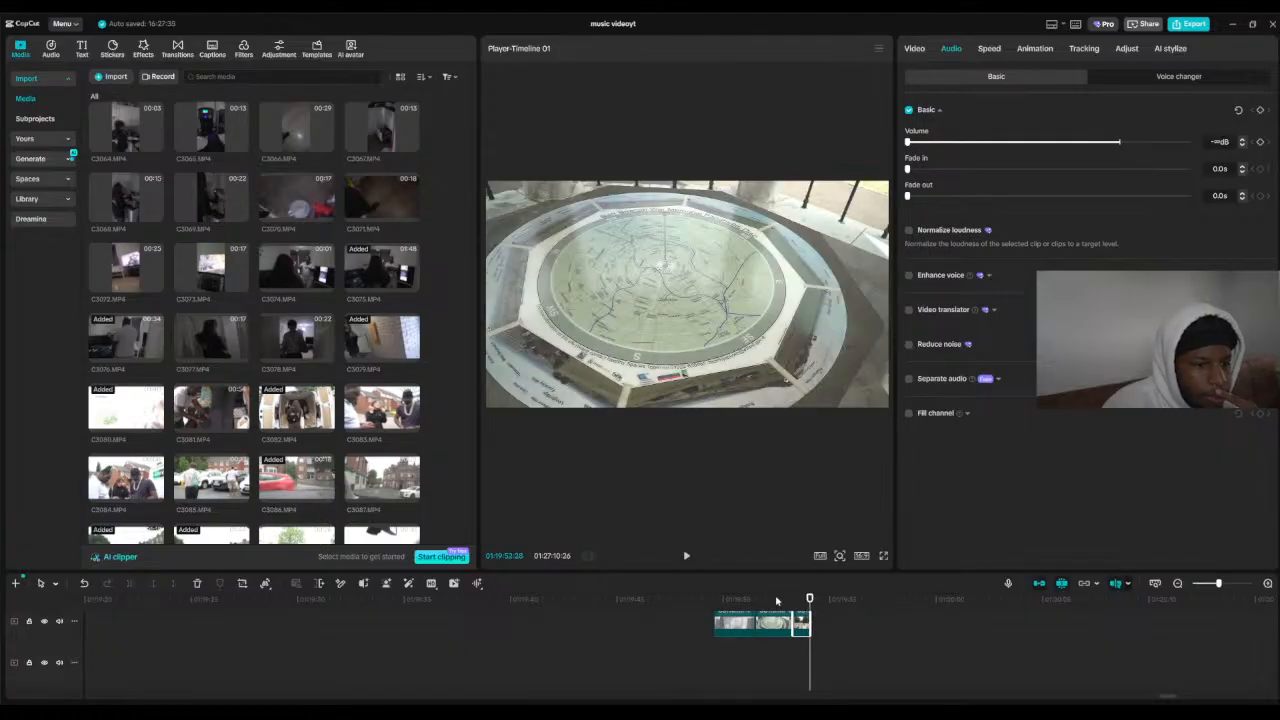
left_click(1177, 583)
left_click(786, 600)
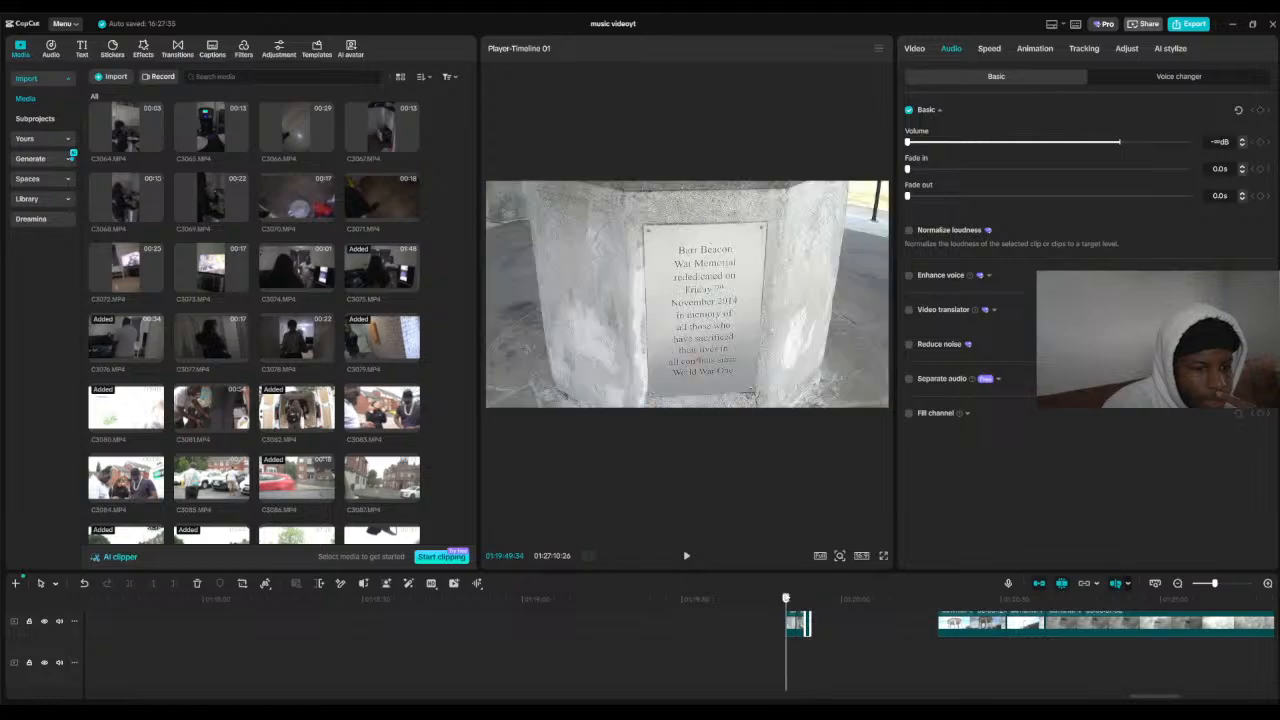
Step: Preview the assembled memorial sequence and the flag footage, and trim off the flag footage's start up to 01:21:30:37
left_click(687, 557)
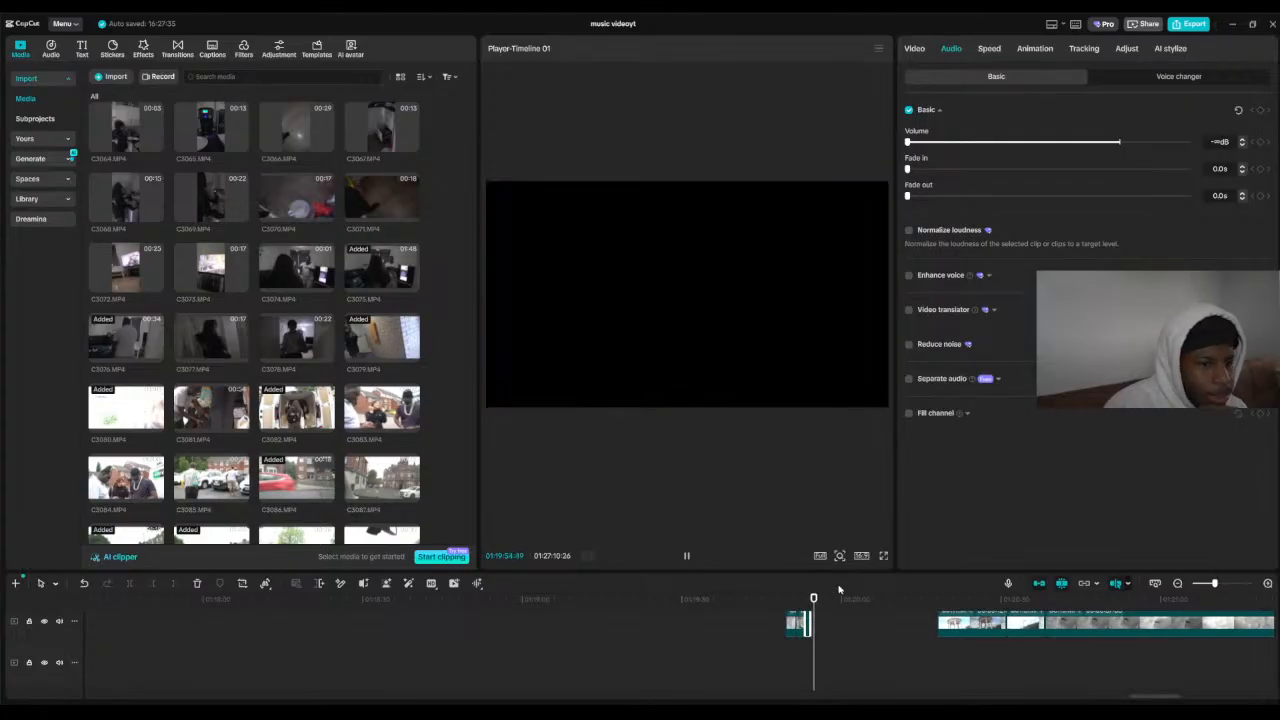
left_click_drag(916, 598, 286, 560)
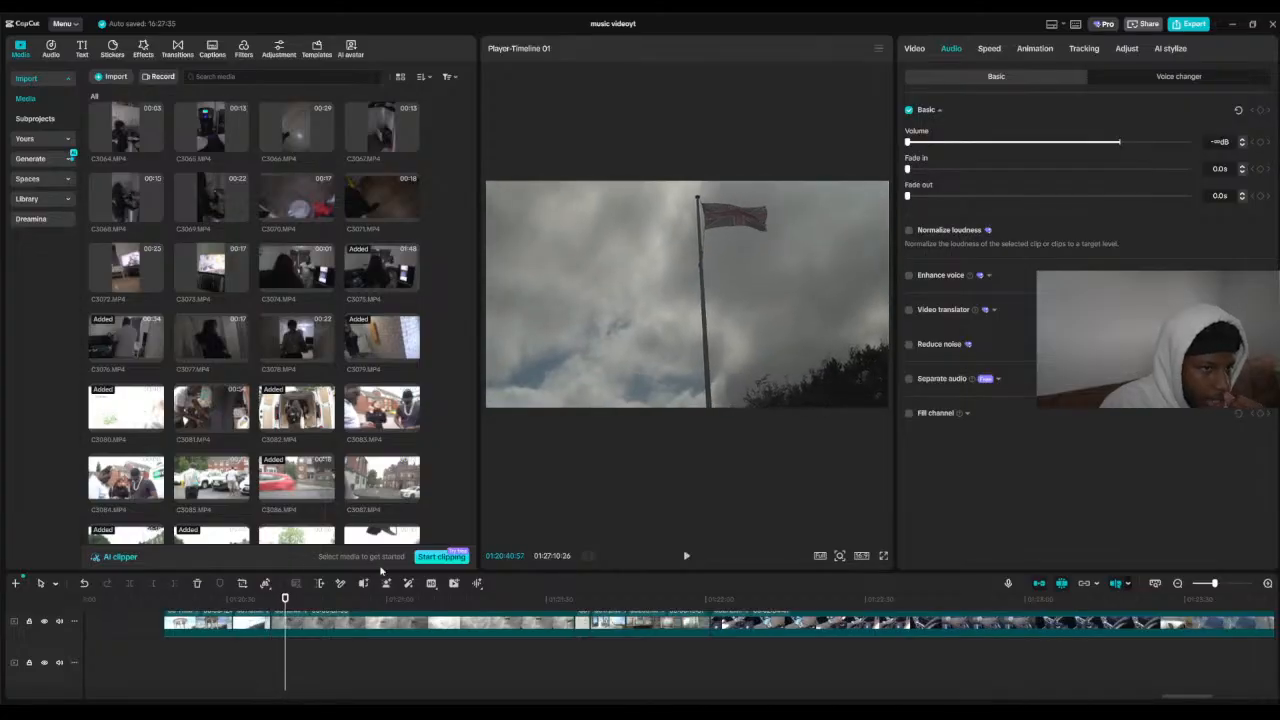
key("space")
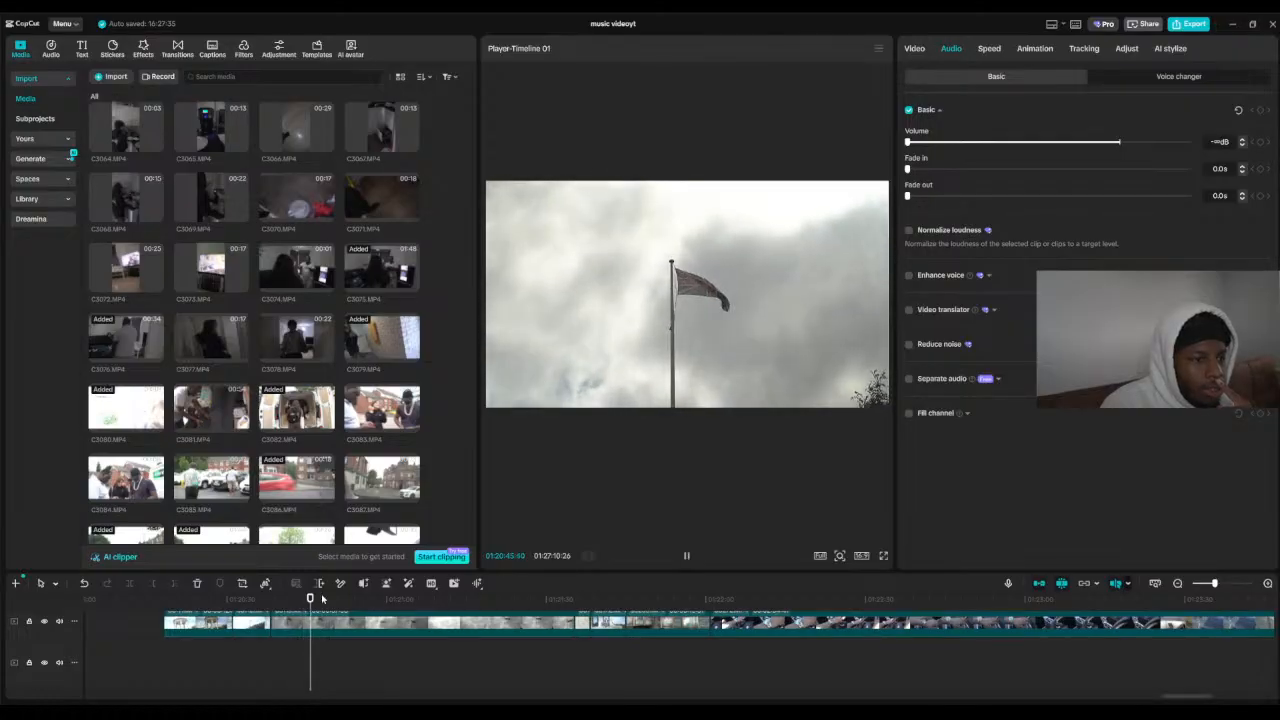
left_click_drag(325, 599, 549, 600)
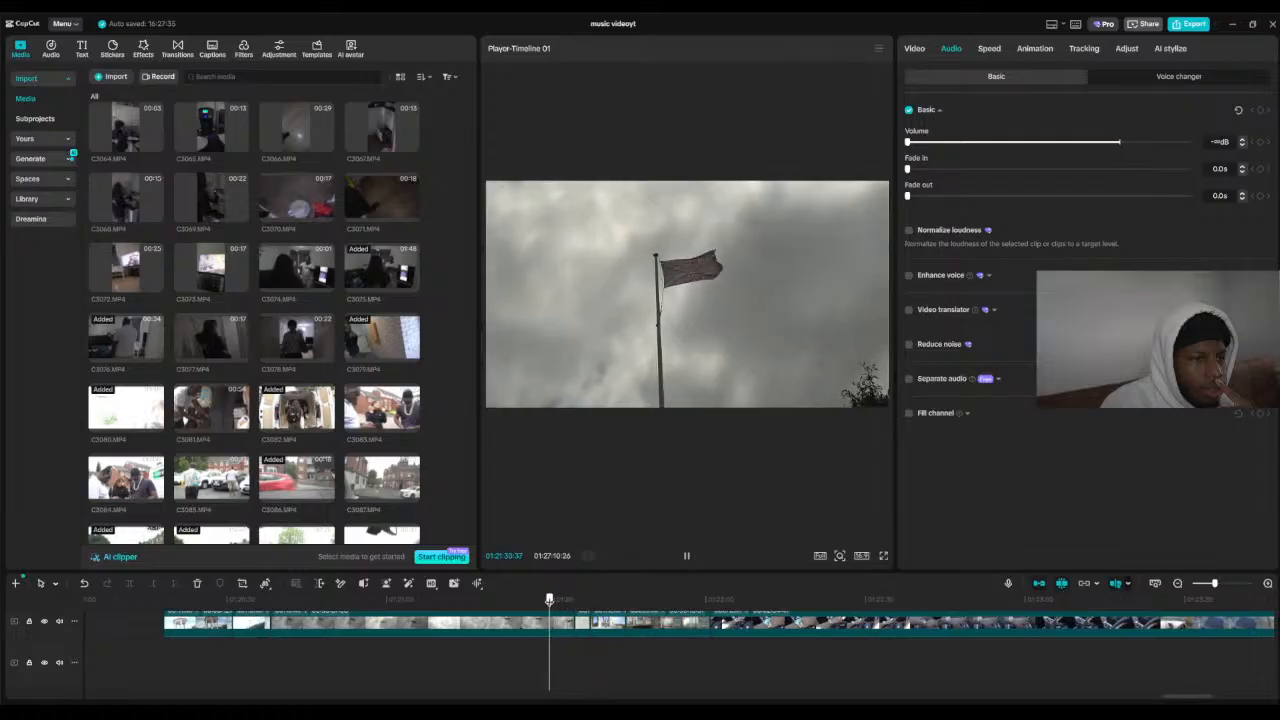
key("space")
left_click(540, 631)
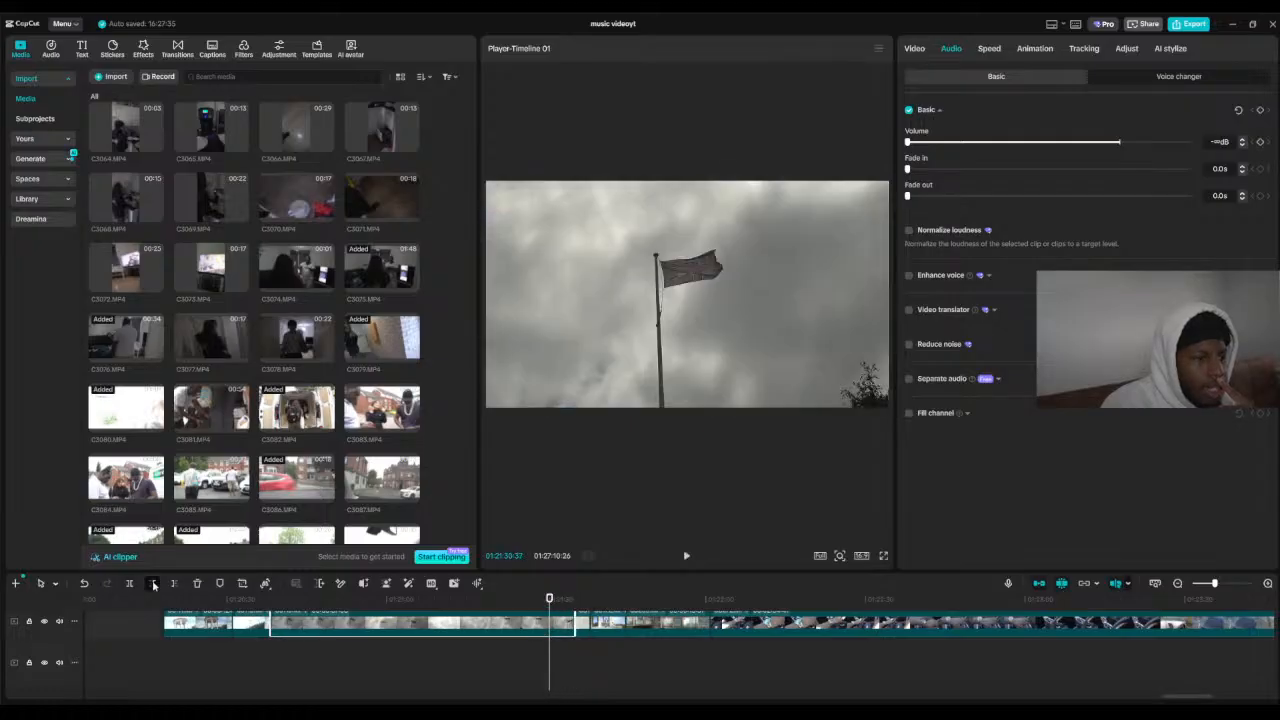
left_click(153, 583)
Step: Delete the memorial segment around 01:20:35:24, just before the removed flag footage
mouse_move(262, 600)
left_mouse_down()
mouse_move(191, 600)
mouse_move(270, 600)
mouse_move(243, 600)
mouse_move(255, 600)
left_mouse_up()
left_click(258, 627)
key("Delete")
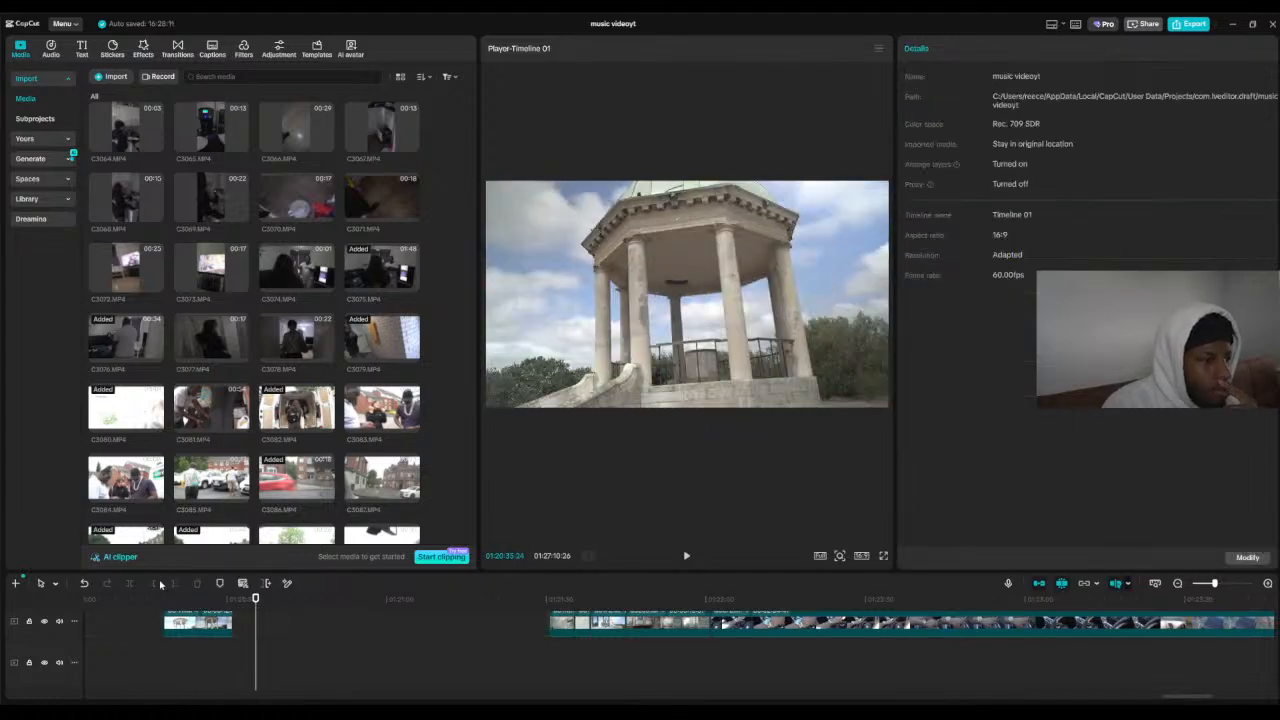
Step: Trim off the start of the domed memorial segment up to 01:20:21:44
left_click_drag(161, 600, 182, 600)
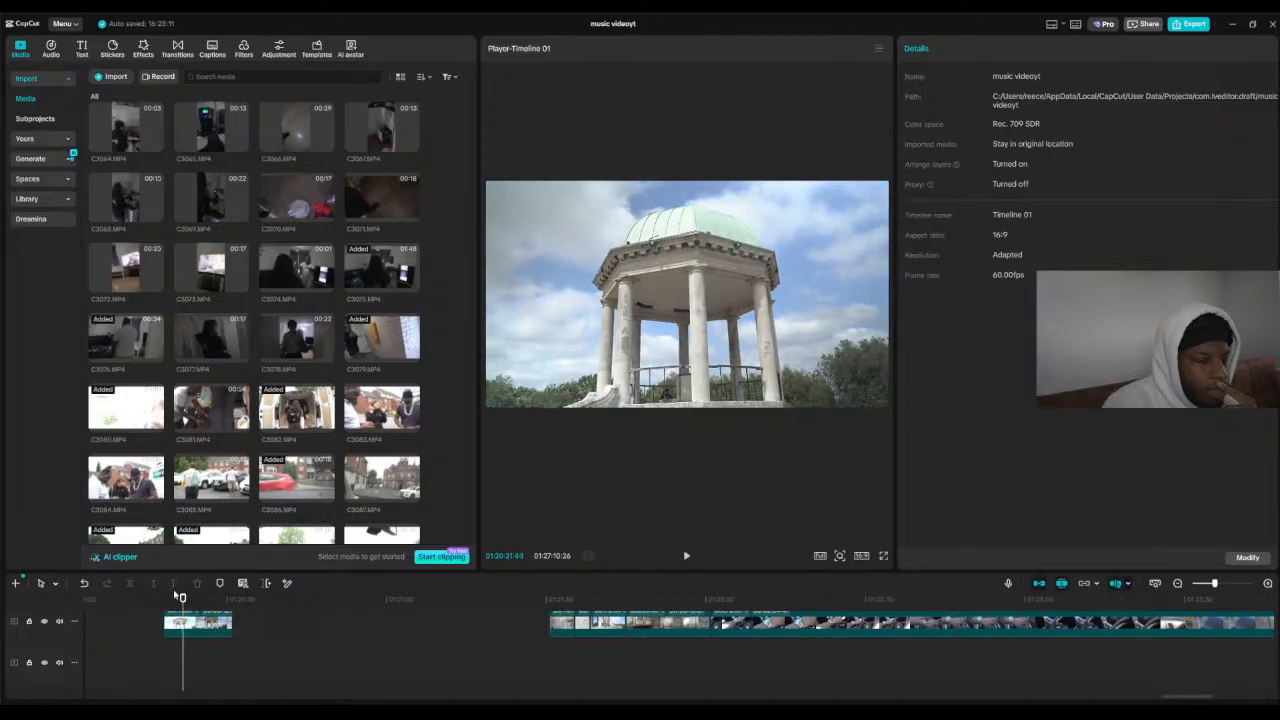
left_click(180, 626)
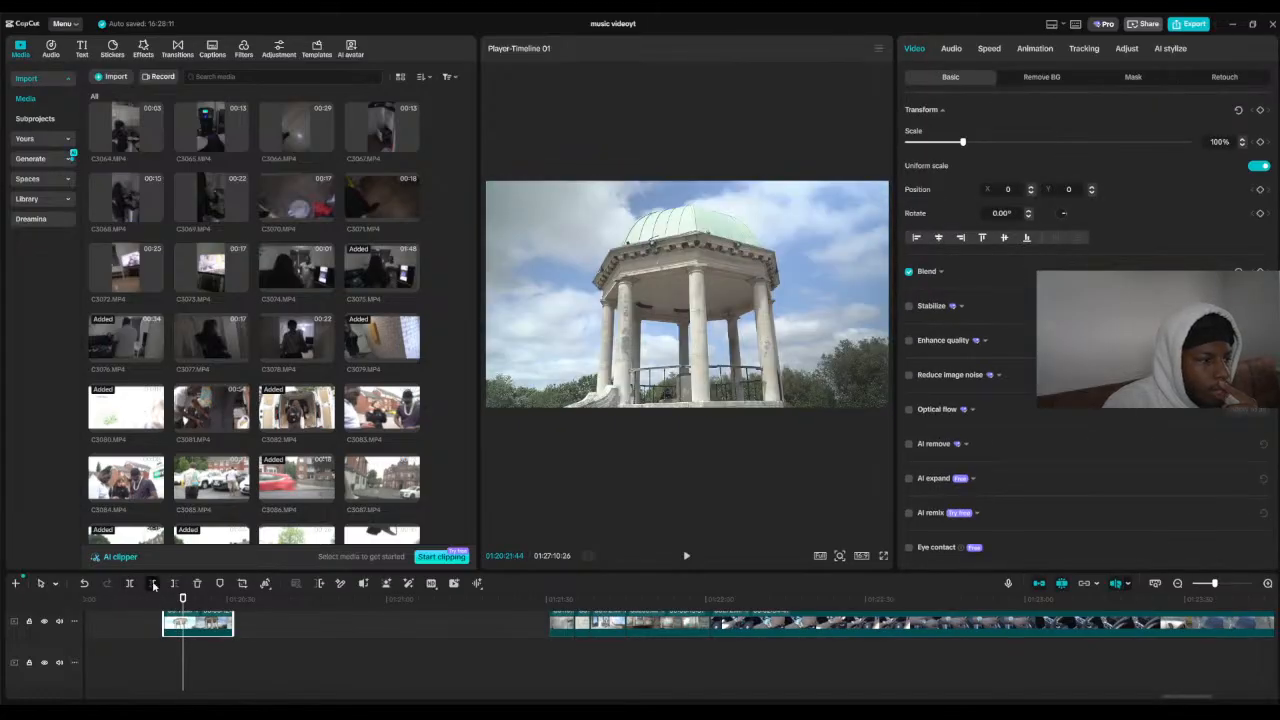
left_click(153, 584)
mouse_move(182, 600)
left_mouse_down()
mouse_move(243, 600)
mouse_move(183, 594)
left_mouse_up()
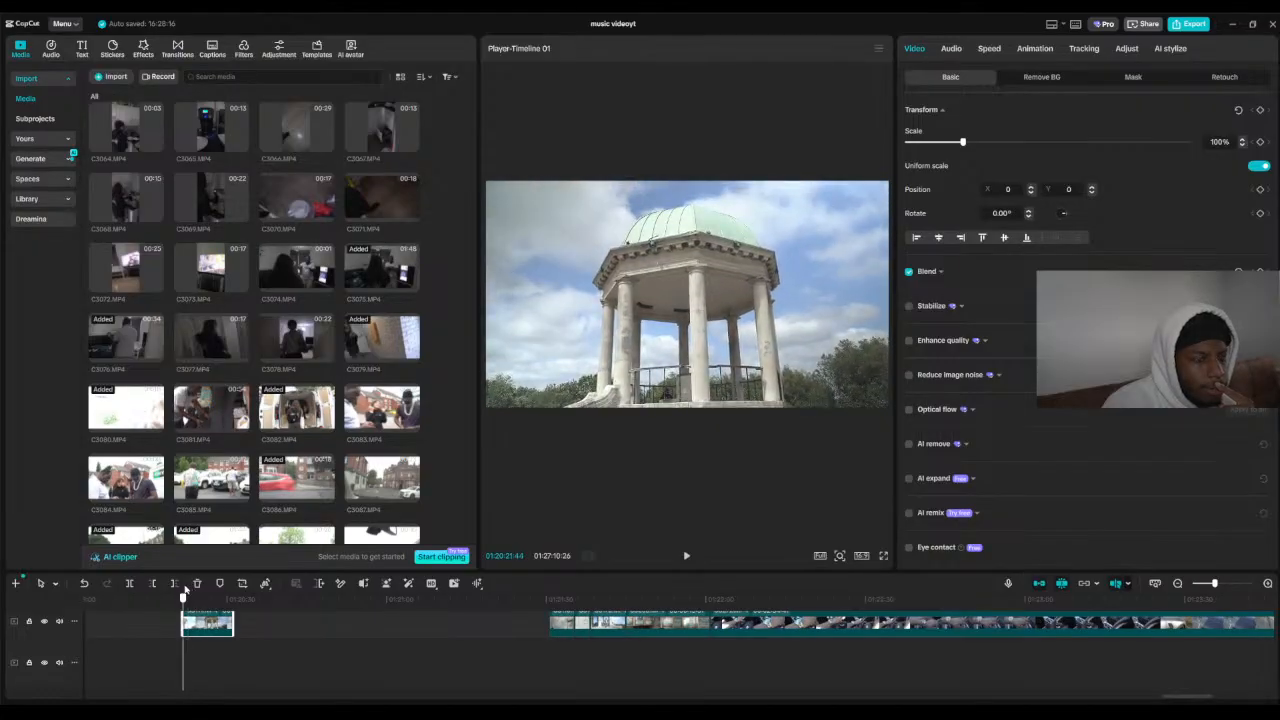
Step: Preview the domed memorial segment, move it near the flag shot and join the two shots at 01:21:25:20
left_click(682, 557)
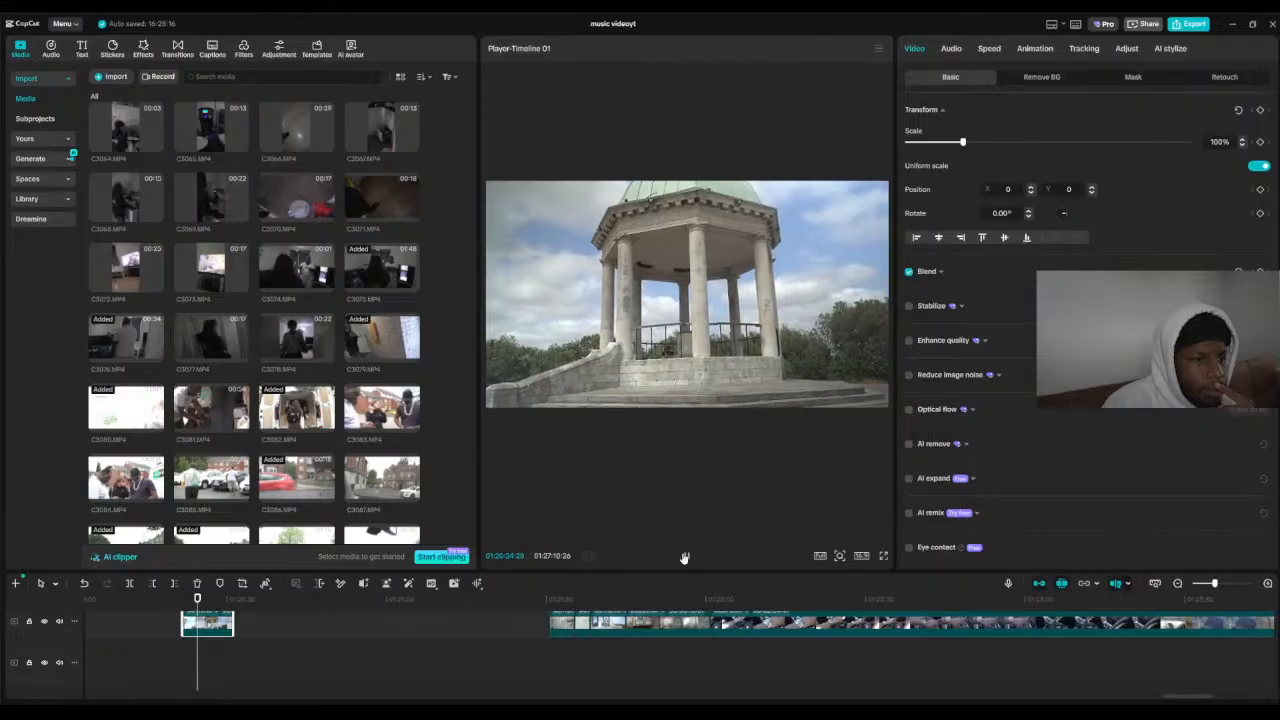
left_click(185, 598)
left_click_drag(190, 624, 514, 625)
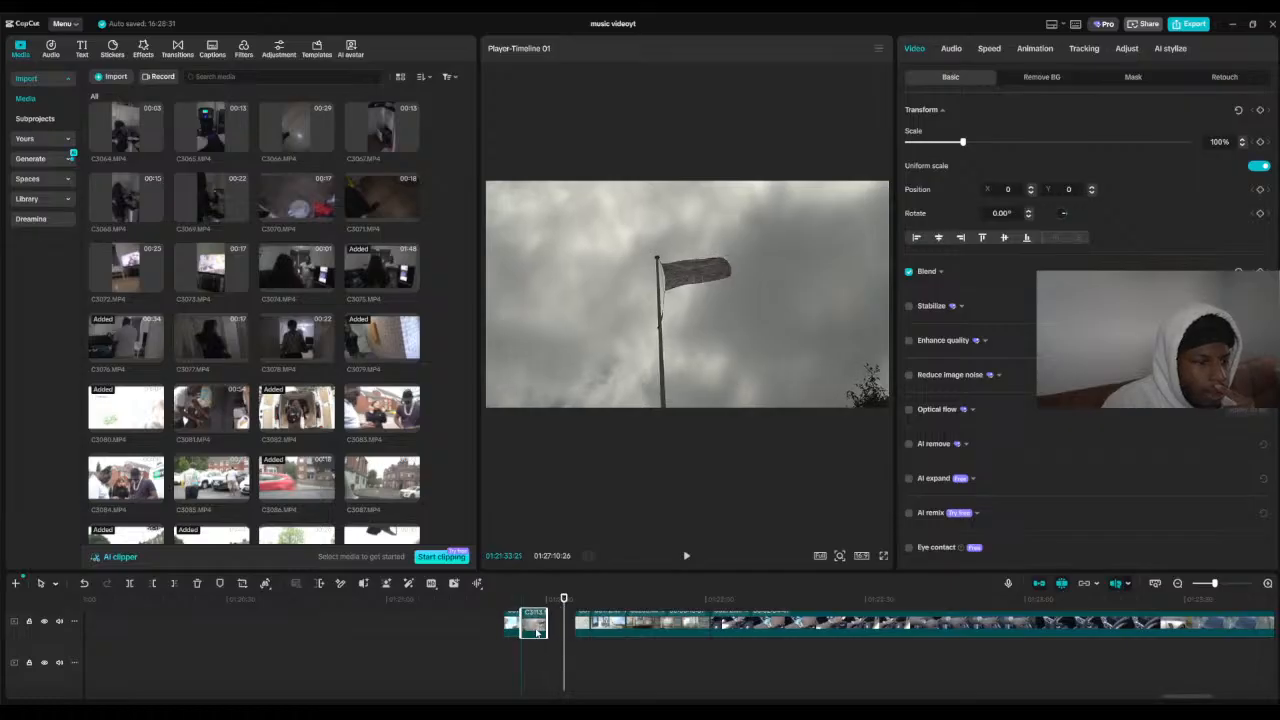
left_click(520, 600)
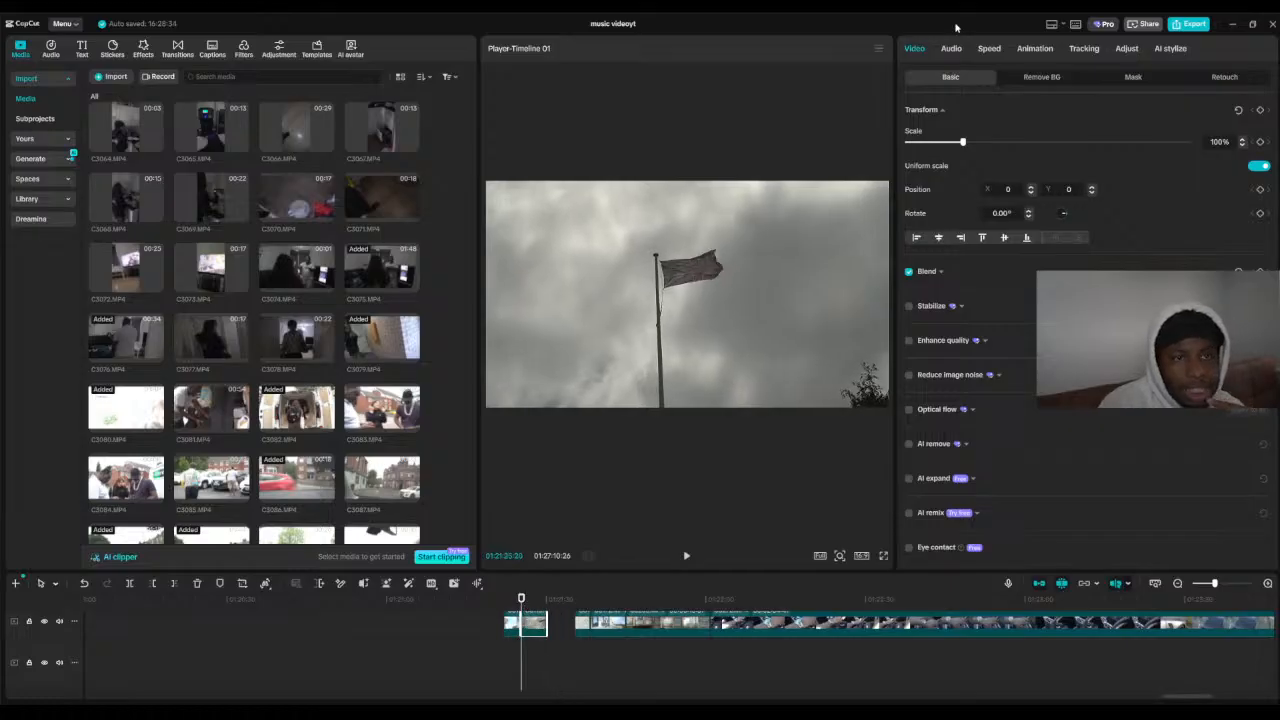
Step: Adjust the flag shot's colour: saturation 29, exposure 8, contrast 5 and highlight -4
left_click(1127, 49)
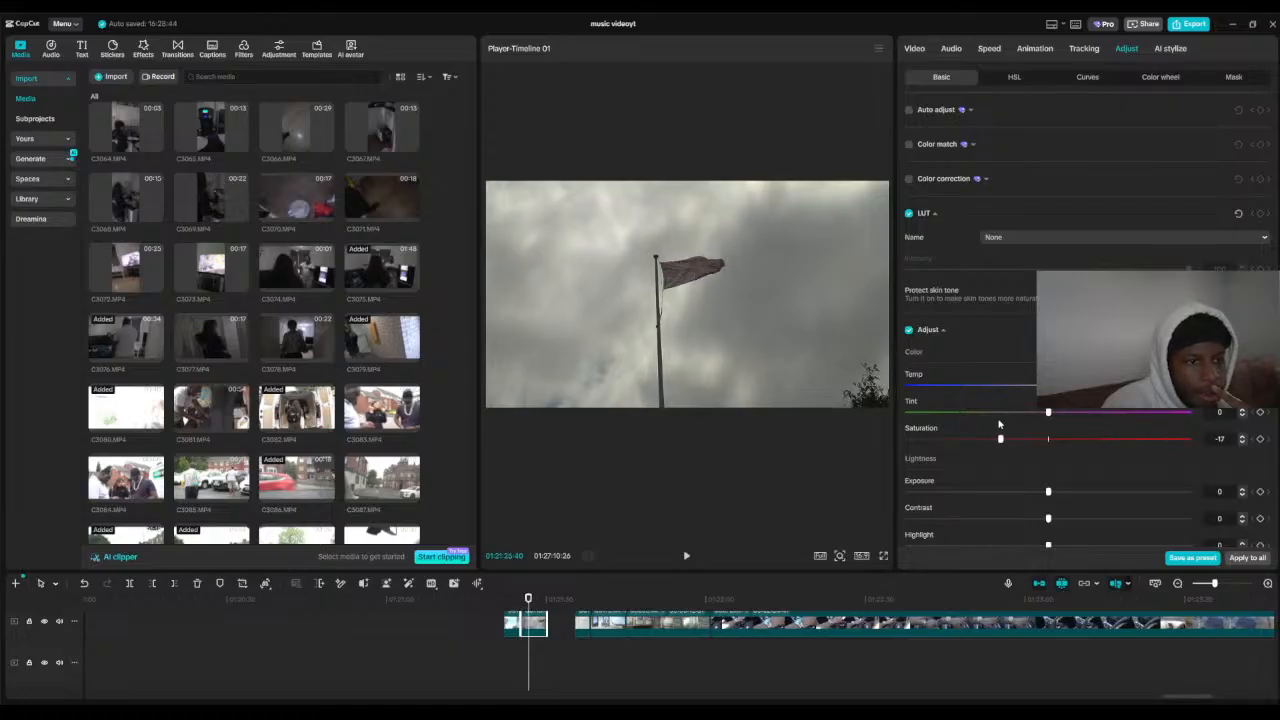
left_click_drag(999, 425, 1101, 419)
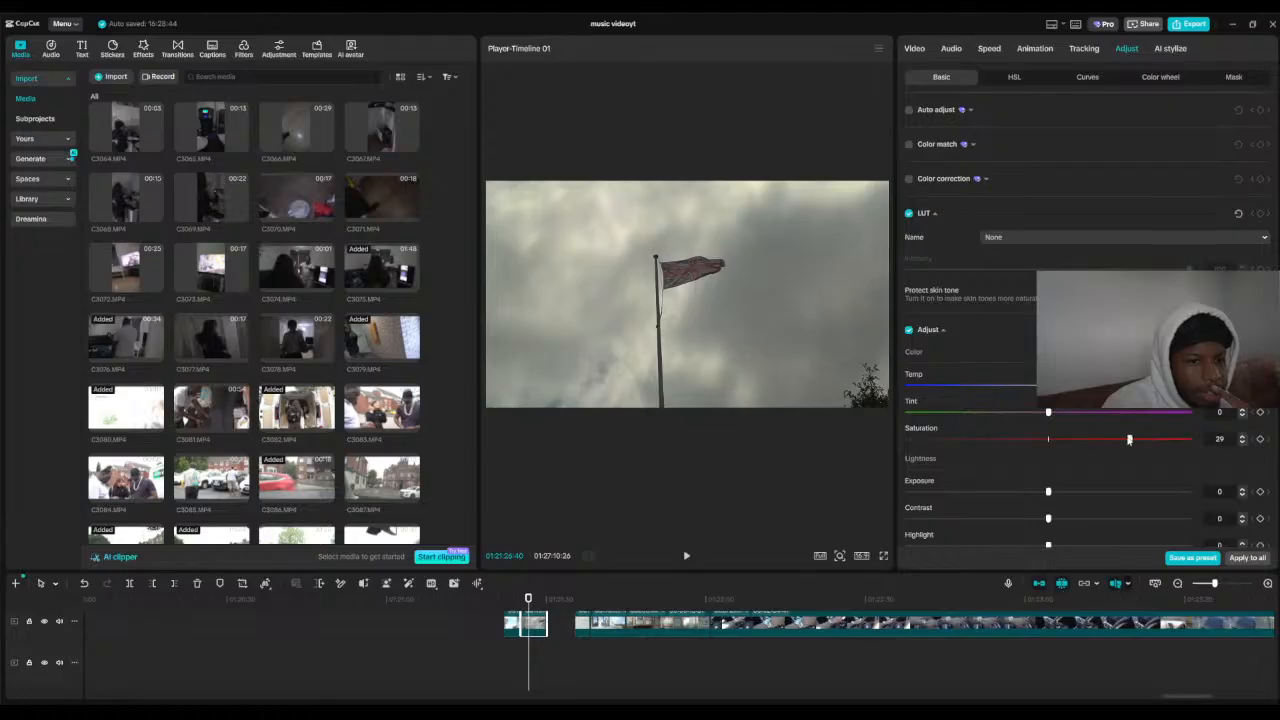
mouse_move(1047, 492)
left_mouse_down()
mouse_move(1110, 504)
mouse_move(1066, 502)
left_mouse_up()
scroll(1040, 520, "down", 3)
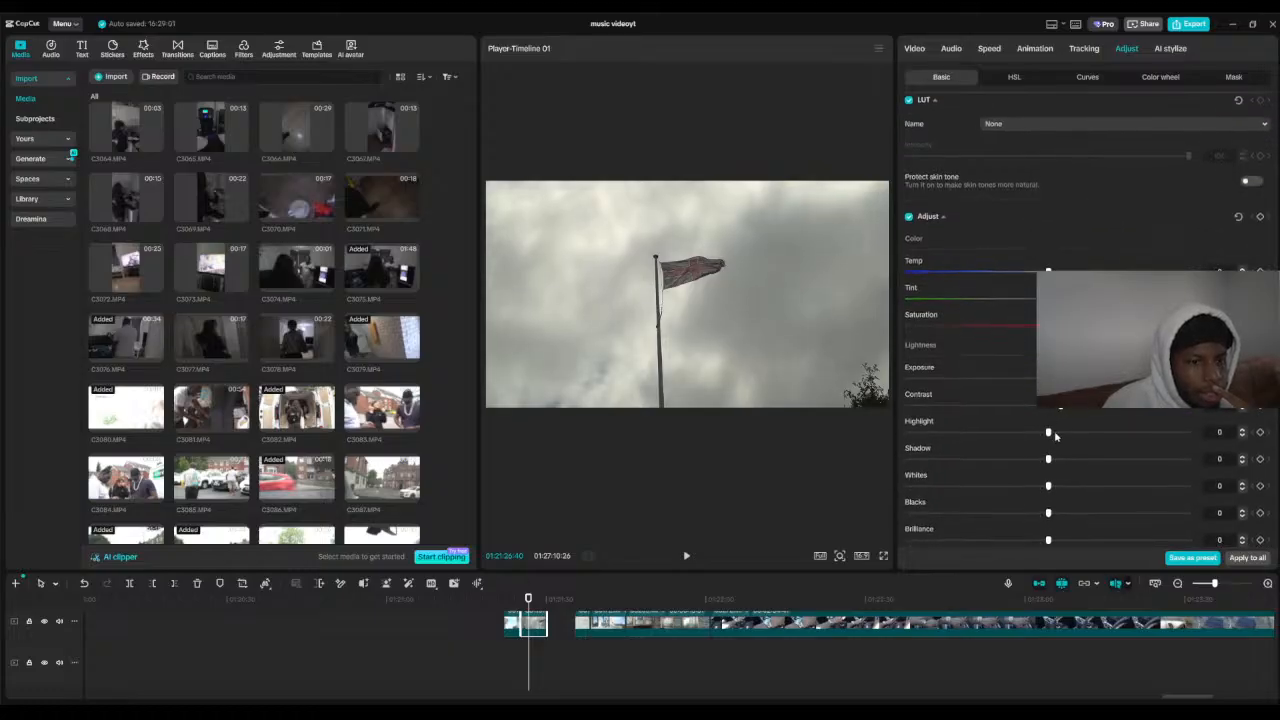
left_click_drag(1047, 432, 1055, 434)
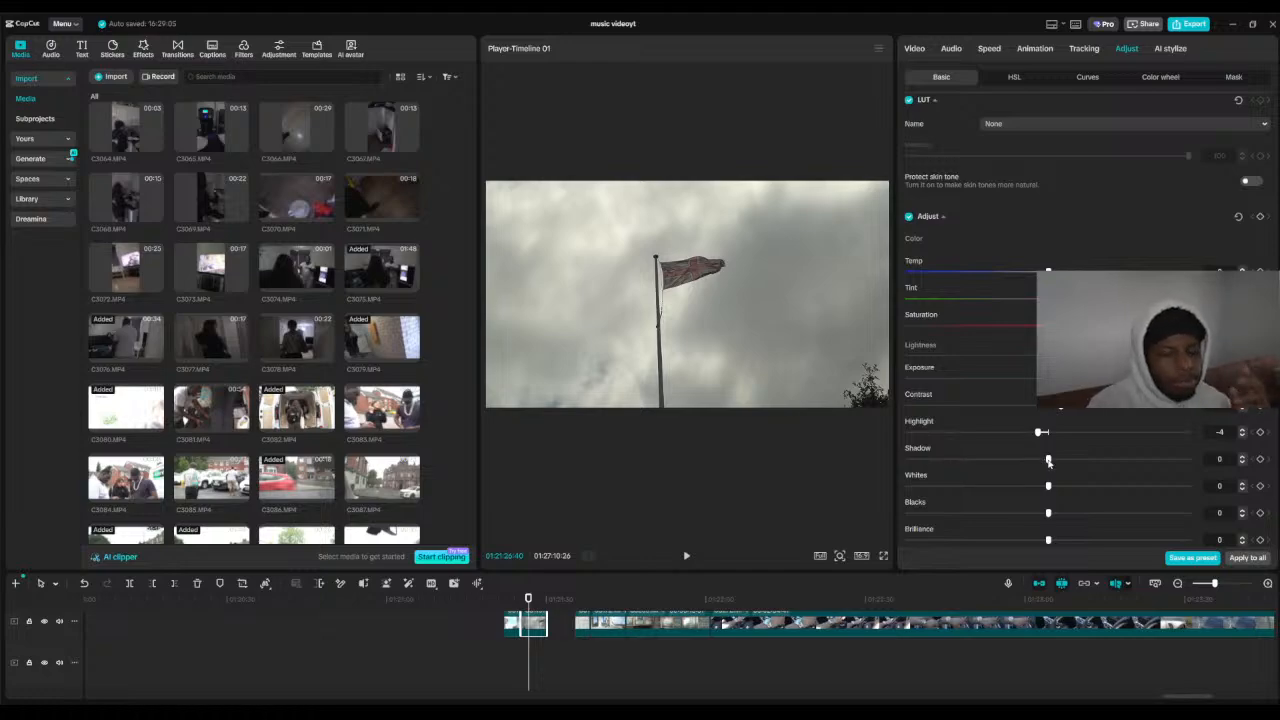
Step: Refine the flag shot with reduced shadows, whites 4, blacks -3, brilliance 10 and saturation 41, and play it back
scroll(1048, 462, "down", 2)
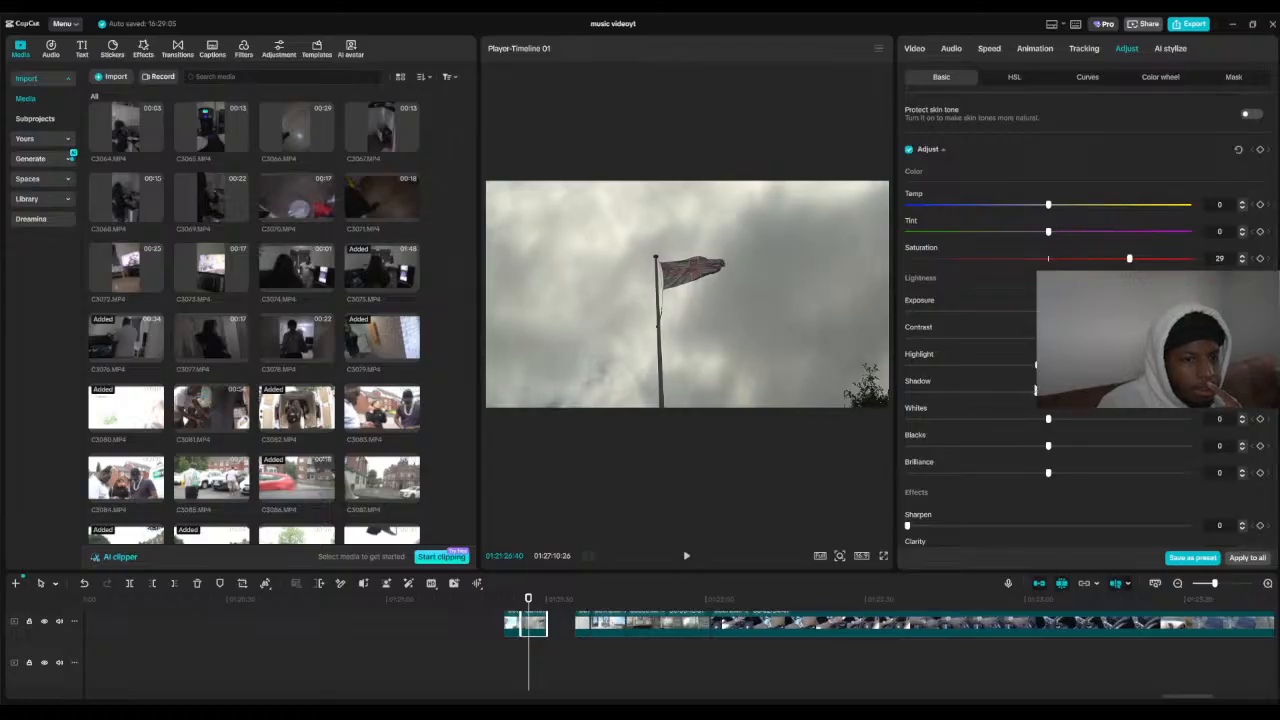
left_click_drag(1048, 420, 1036, 445)
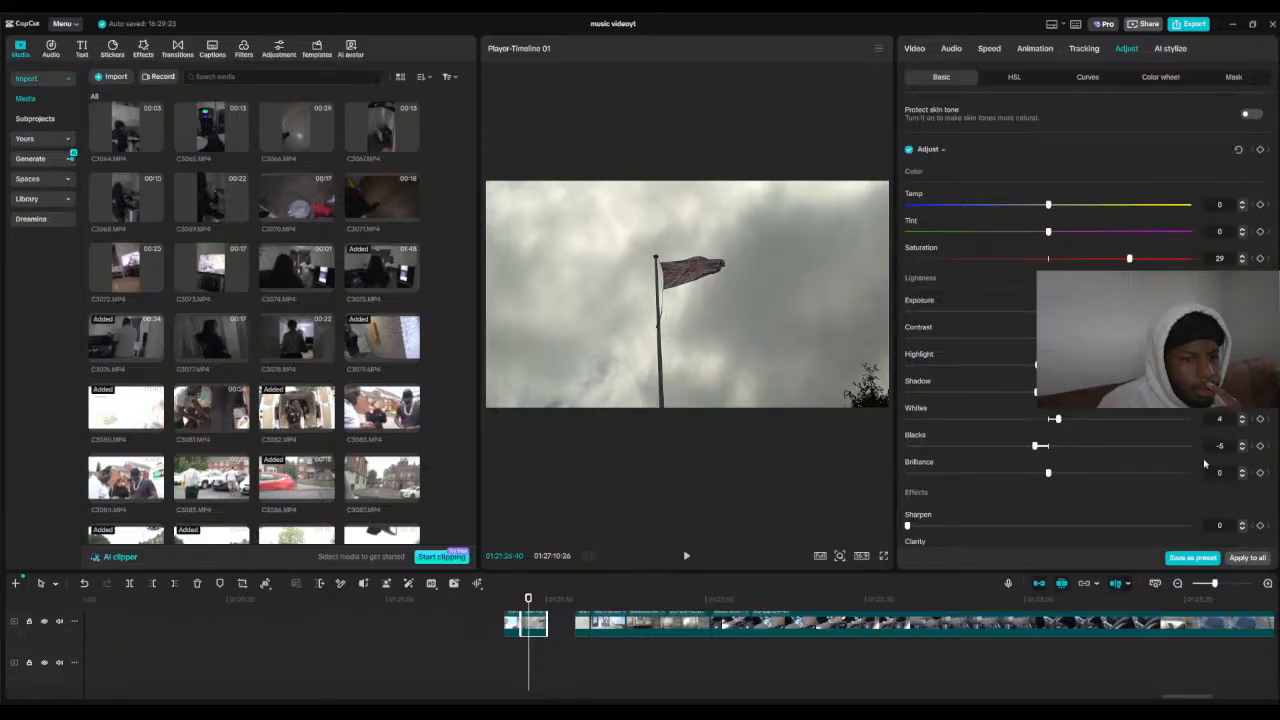
left_click(1243, 443)
left_click(1243, 443)
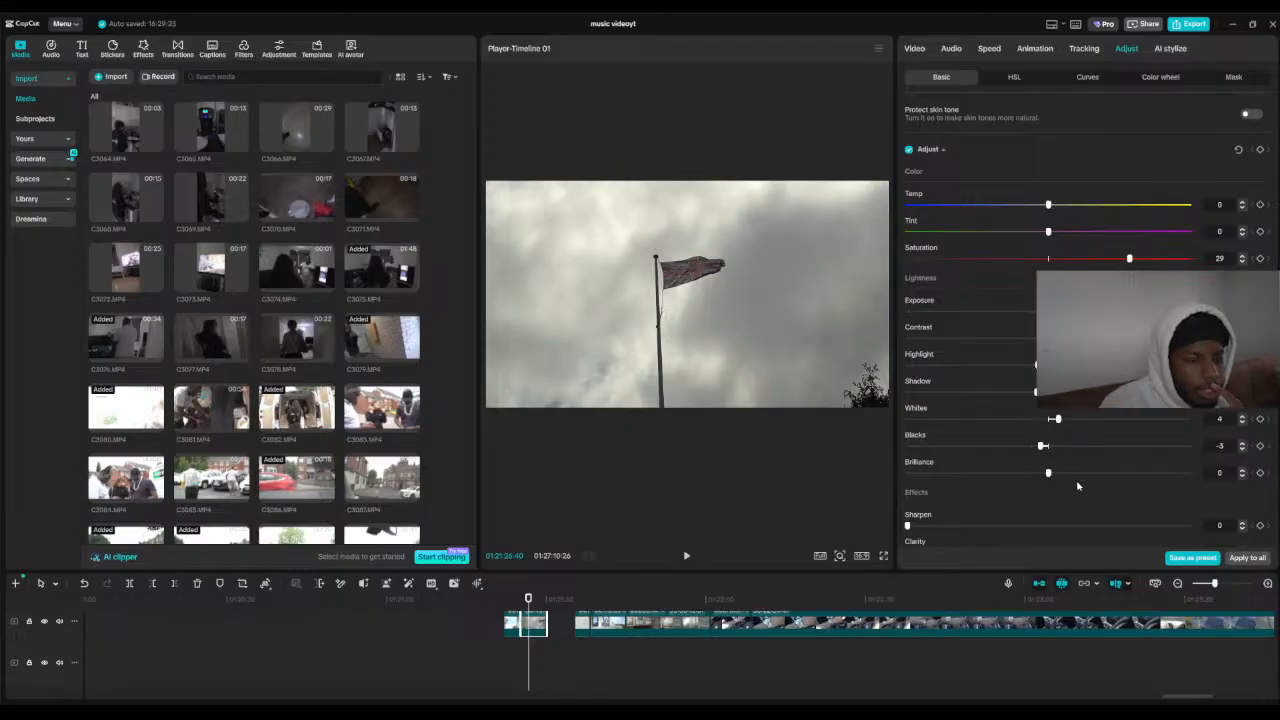
left_click_drag(1048, 473, 1080, 479)
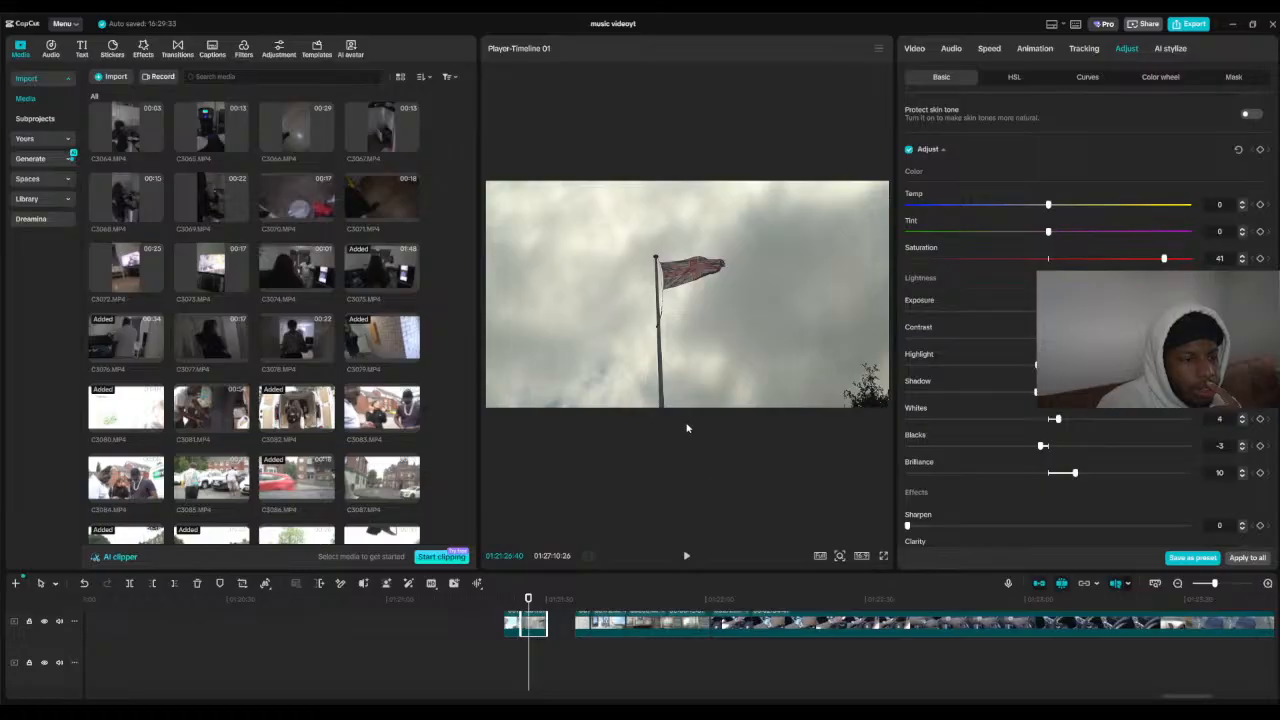
left_click(687, 555)
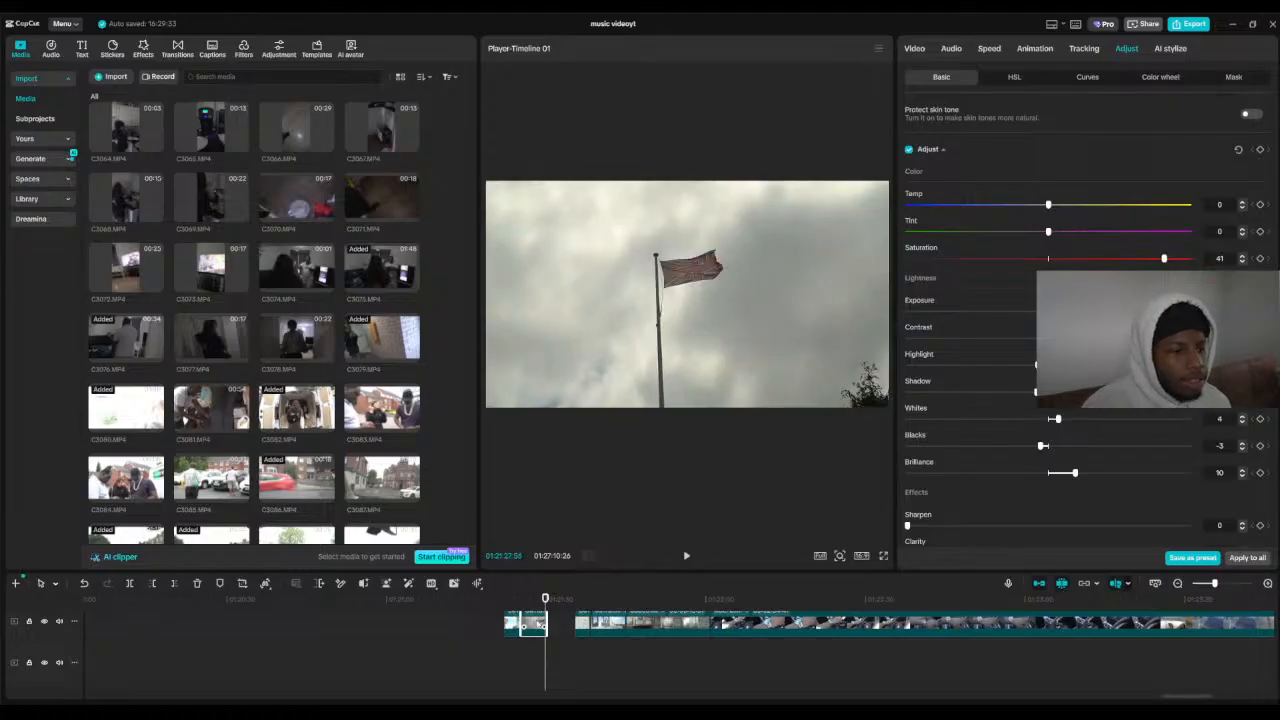
Step: Duplicate the graded flag shot onto the track above and place the playhead at 01:21:25:20
scroll(638, 623, "up", 2)
scroll(636, 623, "down", 2)
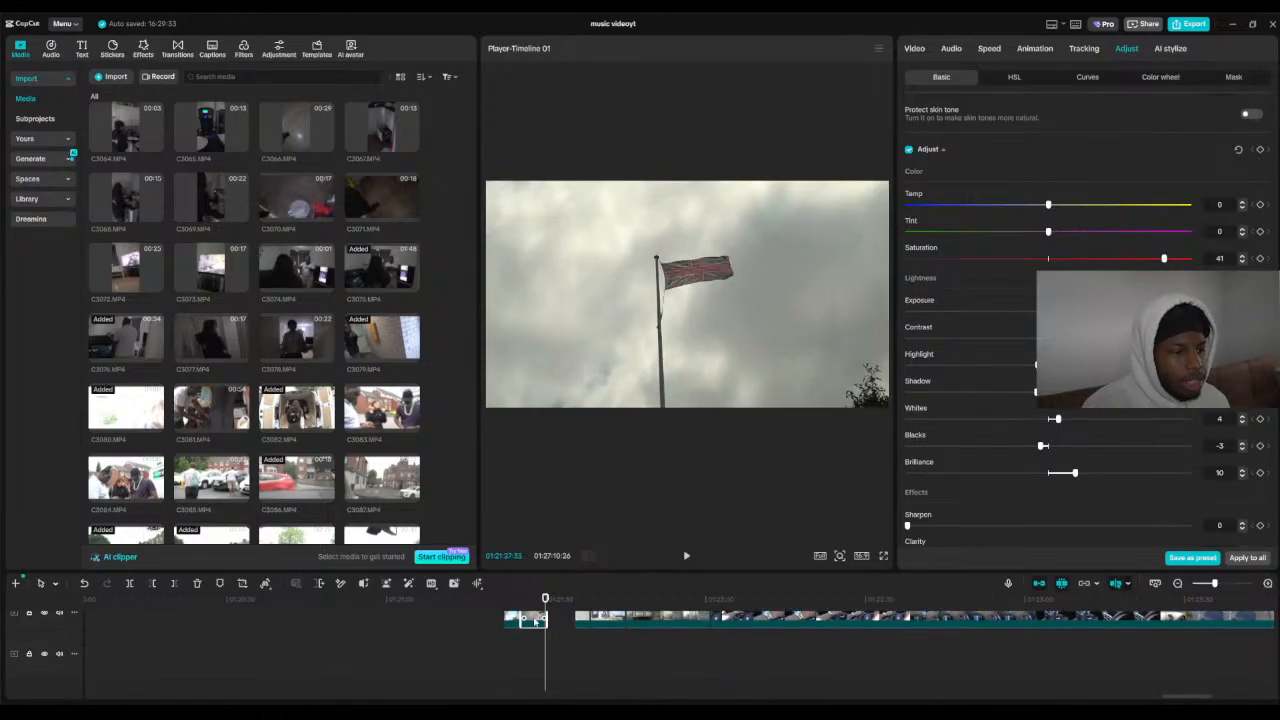
mouse_move(535, 621)
left_mouse_down()
mouse_move(543, 612)
mouse_move(531, 626)
left_mouse_up()
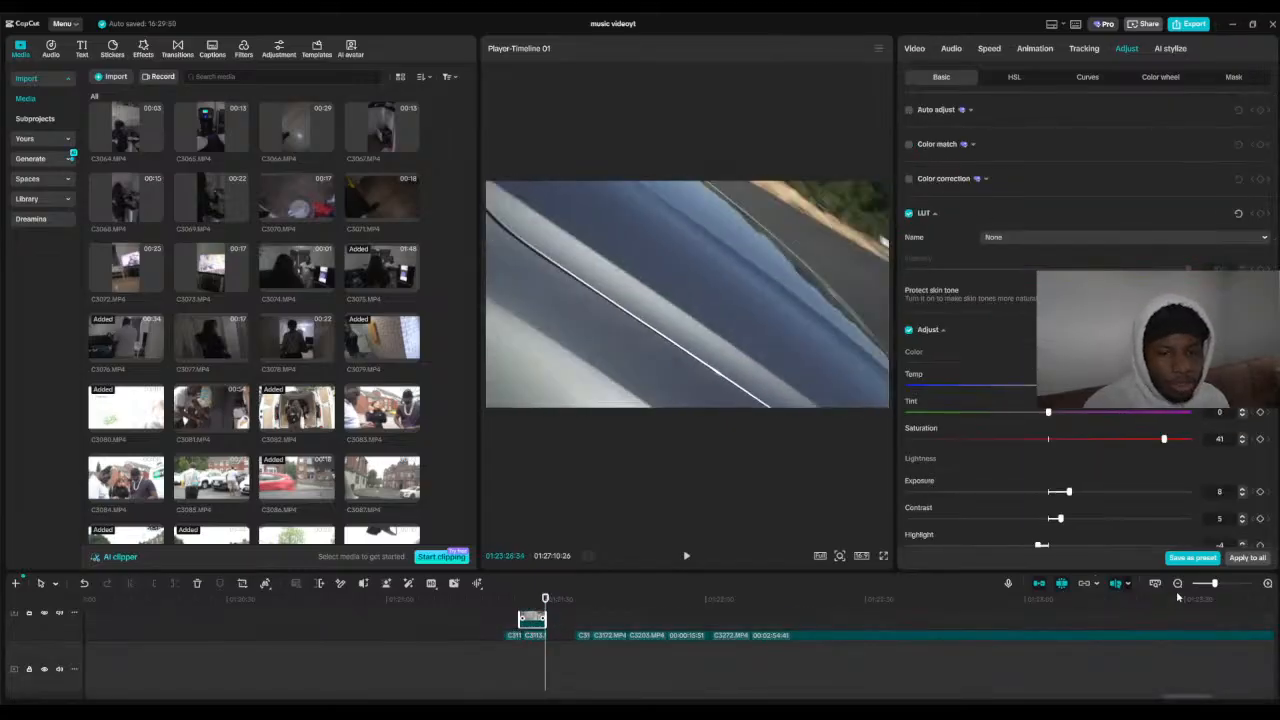
left_click(1177, 584)
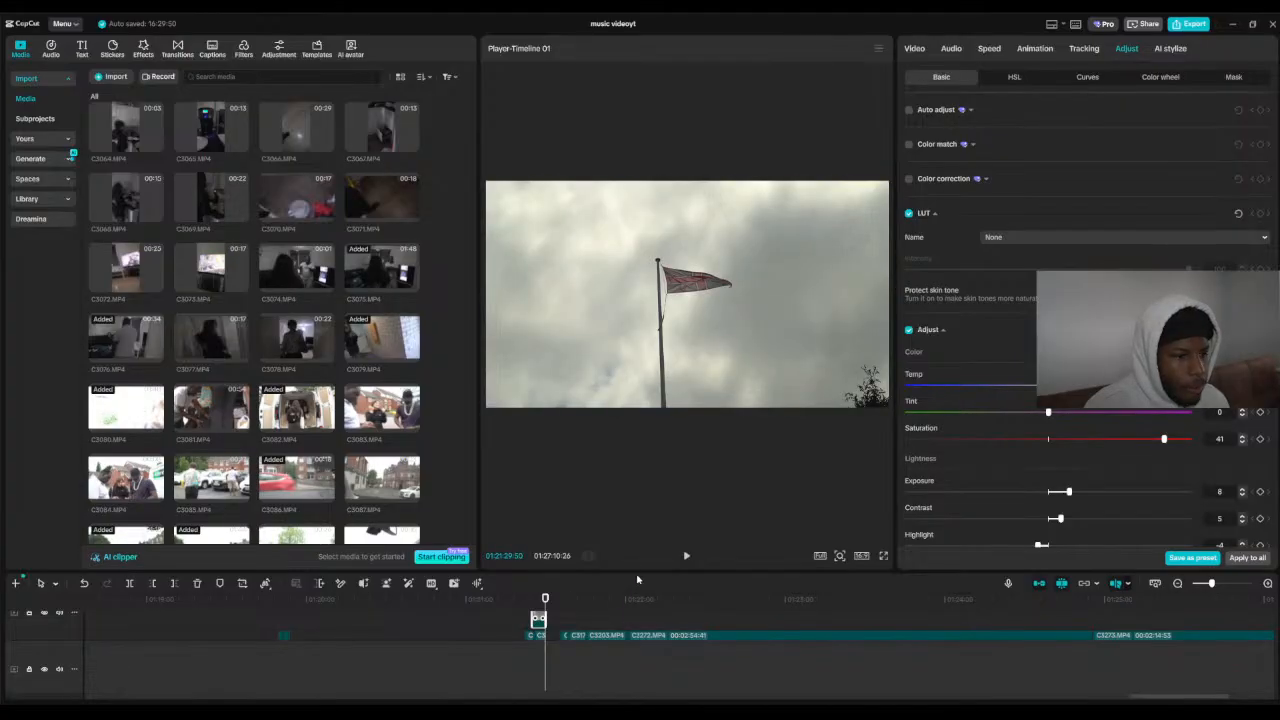
left_click_drag(638, 573, 637, 525)
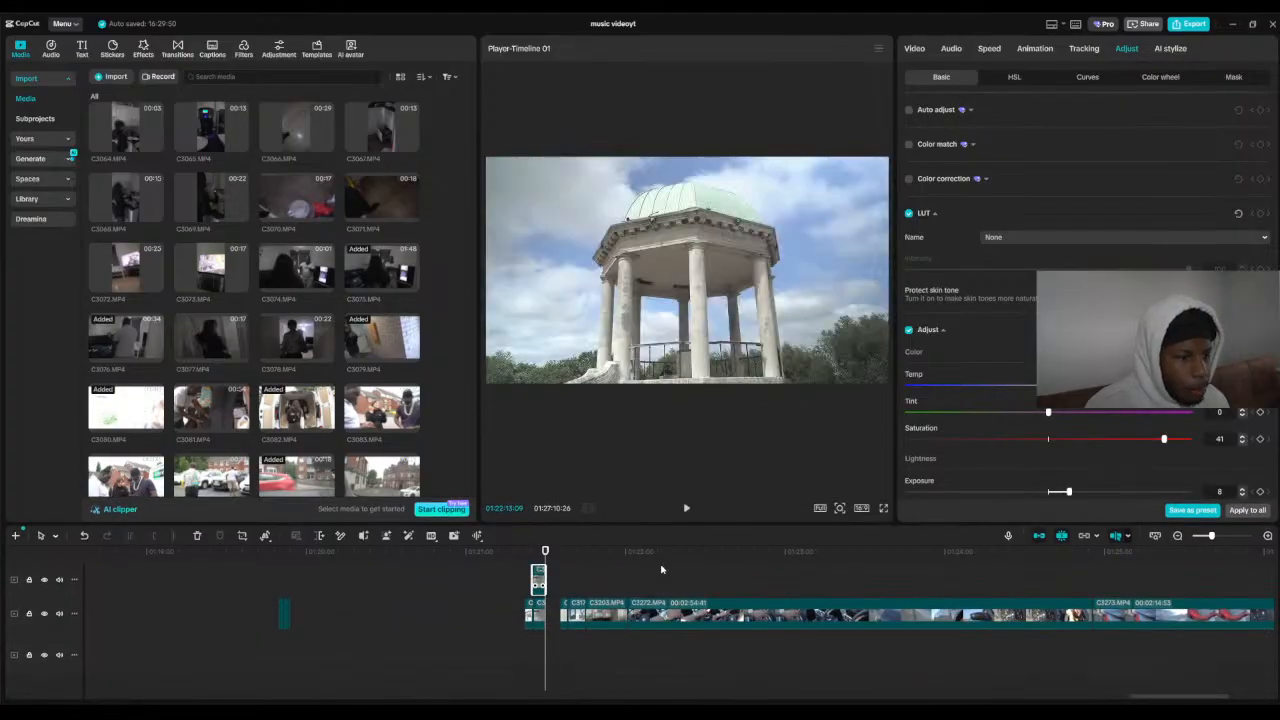
left_click_drag(545, 552, 533, 552)
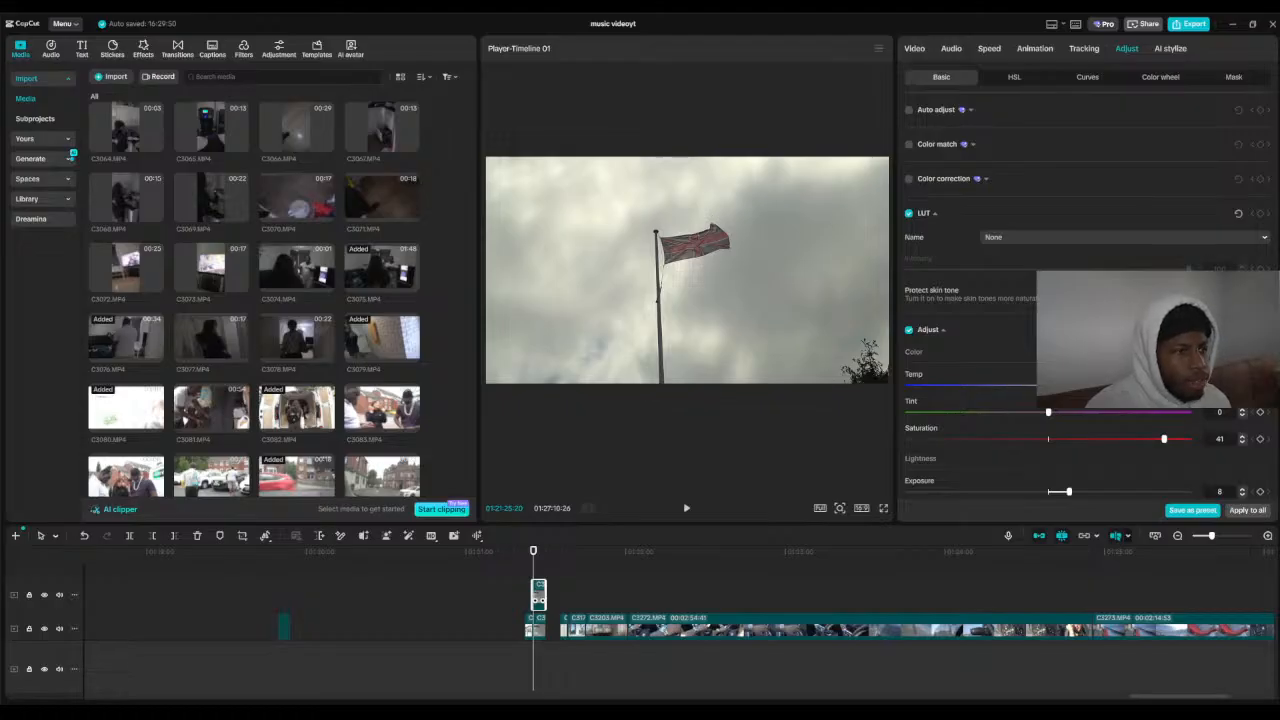
Step: Scale down the upper copy of the flag shot and position it at the right side of the frame
scroll(692, 292, "down", 7)
scroll(692, 292, "up", 2)
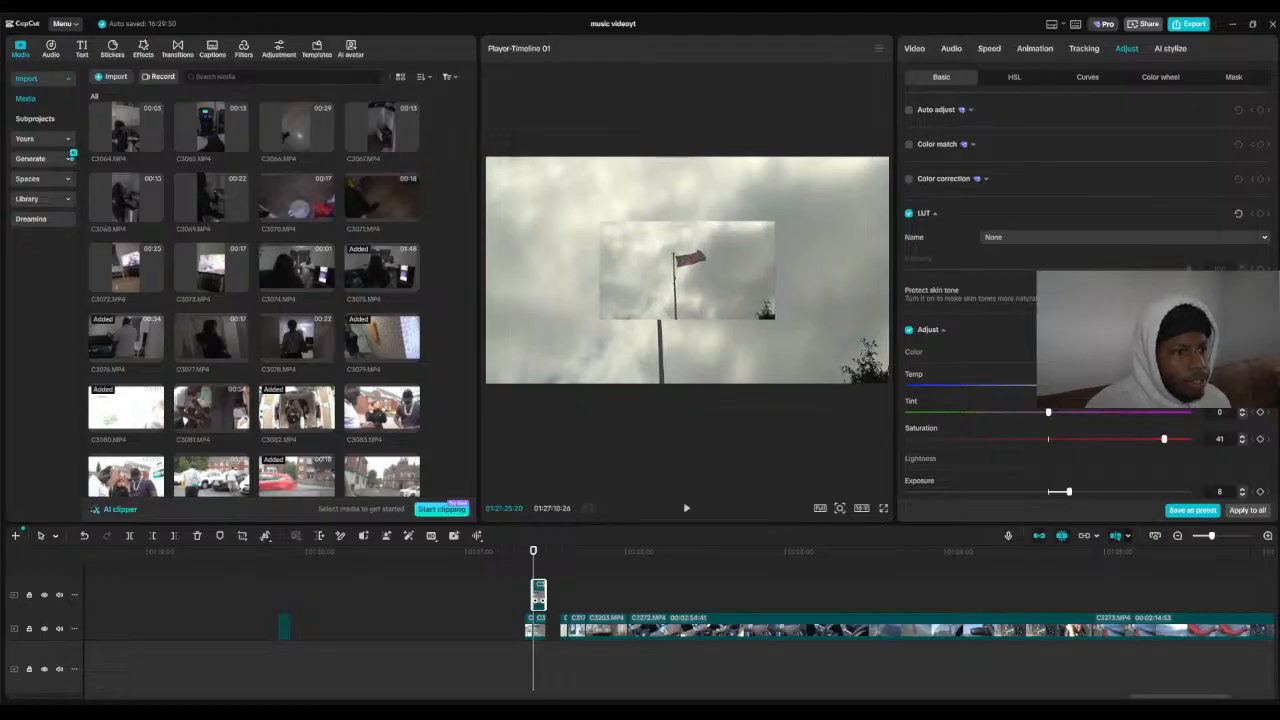
left_click_drag(690, 292, 822, 318)
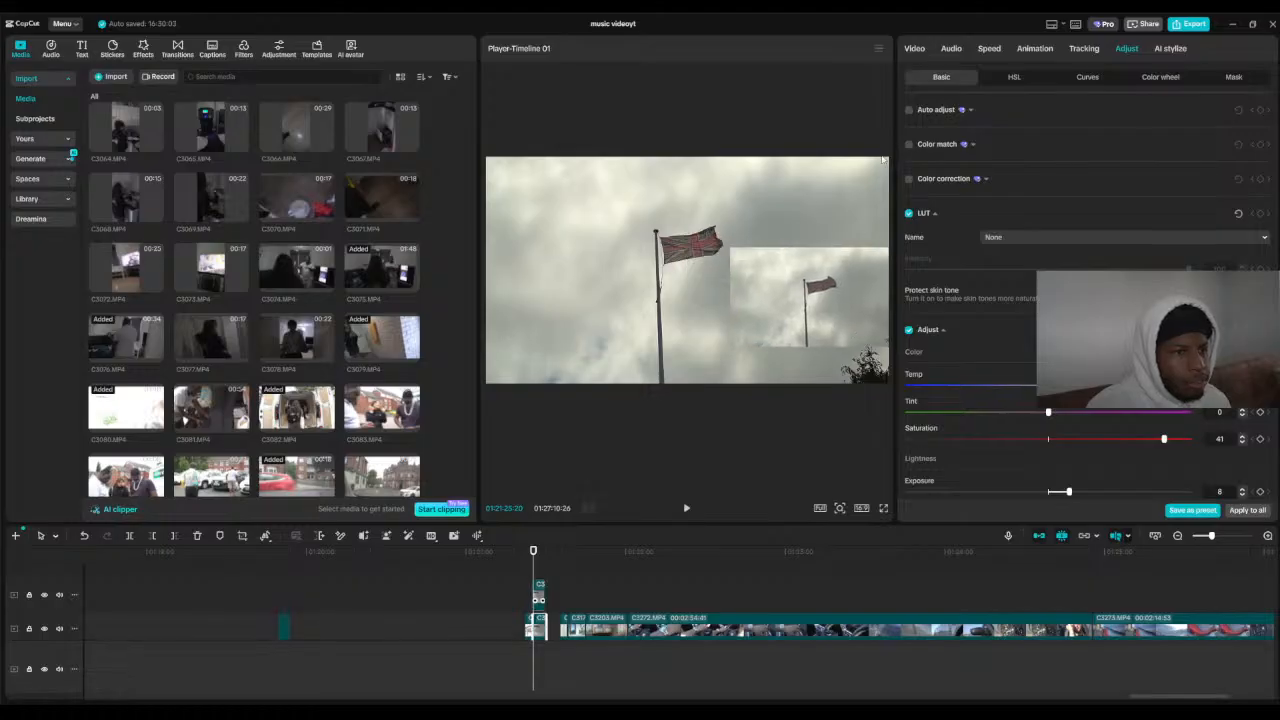
Step: Scale the lower flag shot down to a bit over half the frame width and place it along the frame's left edge
scroll(700, 271, "down", 6)
left_click_drag(700, 271, 659, 259)
scroll(654, 223, "up", 3)
left_click_drag(704, 171, 739, 152)
mouse_move(662, 207)
left_mouse_down()
mouse_move(686, 251)
mouse_move(645, 215)
left_mouse_up()
Step: Enlarge the upper flag copy and position it so it covers the right part of the frame at full height
left_click_drag(813, 294, 765, 225)
left_click_drag(858, 179, 993, 28)
left_click_drag(814, 223, 750, 260)
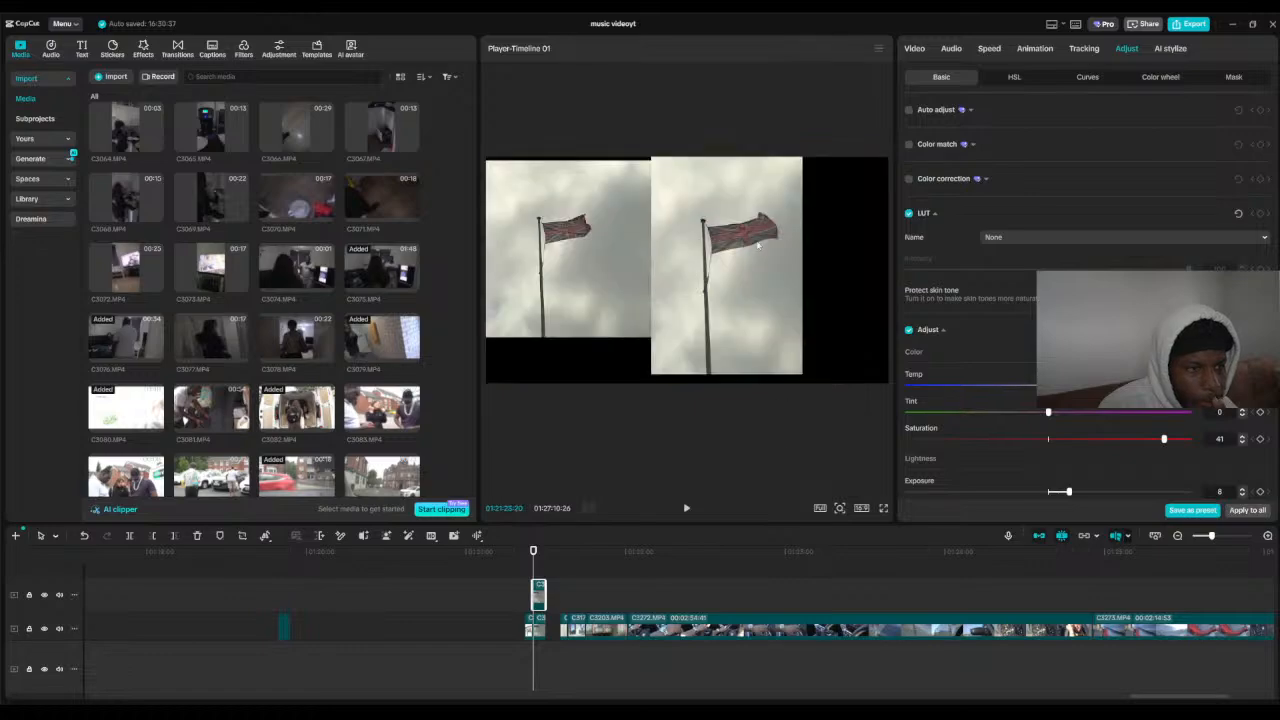
left_click_drag(722, 285, 810, 295)
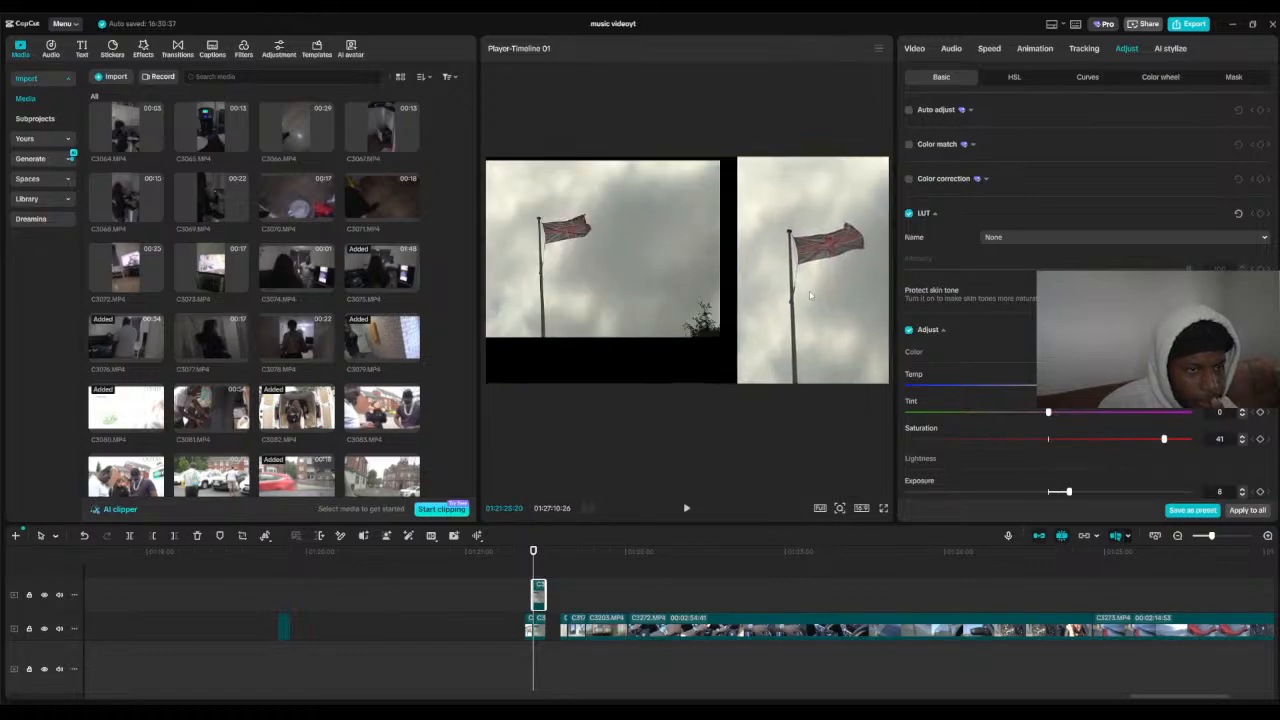
left_click_drag(736, 138, 716, 100)
Step: Enlarge and reposition the lower flag shot to fill the left part of the frame beside the upper copy
left_click(640, 251)
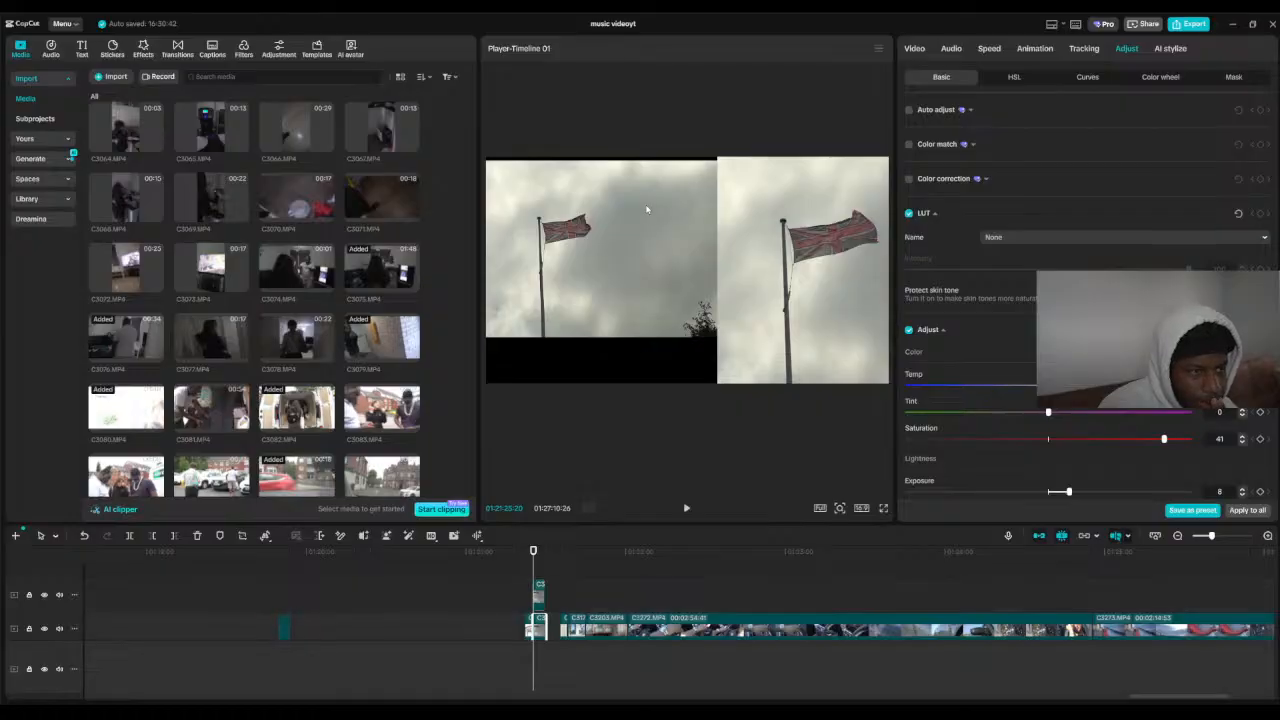
left_click_drag(647, 209, 653, 229)
left_click_drag(736, 168, 833, 112)
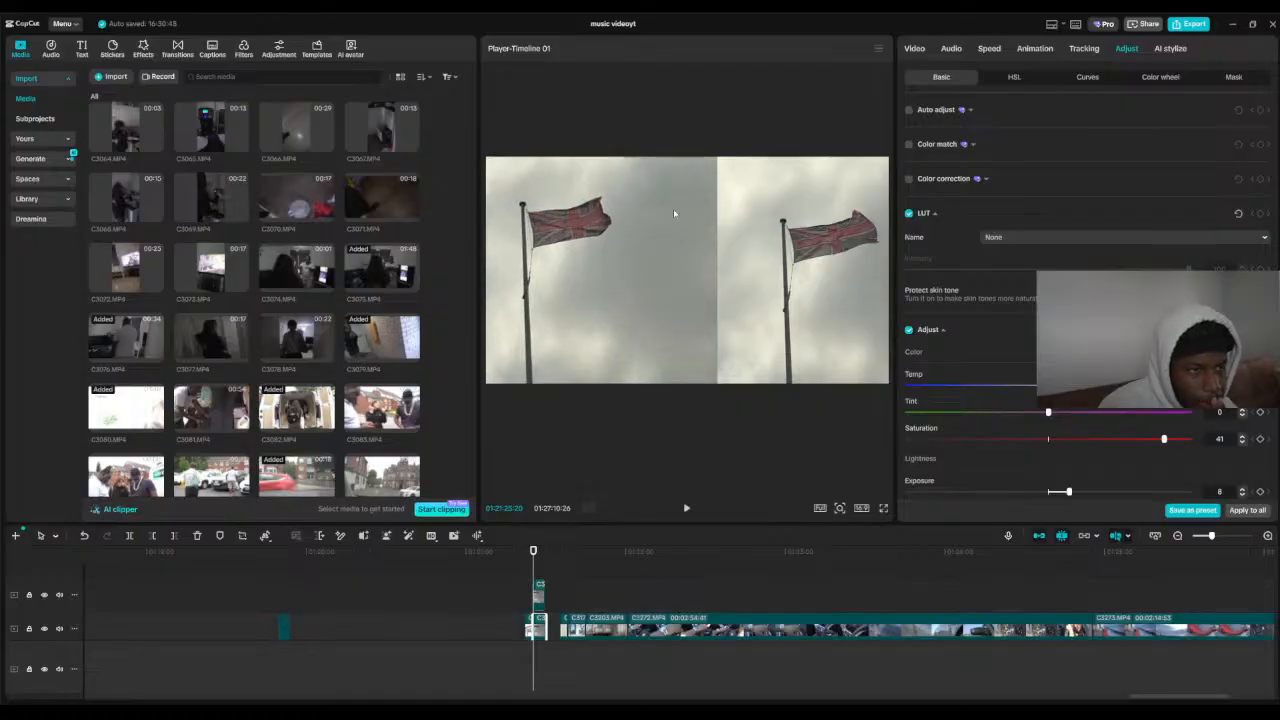
left_click_drag(600, 241, 639, 265)
mouse_move(817, 277)
left_mouse_down()
mouse_move(803, 277)
mouse_move(823, 284)
left_mouse_up()
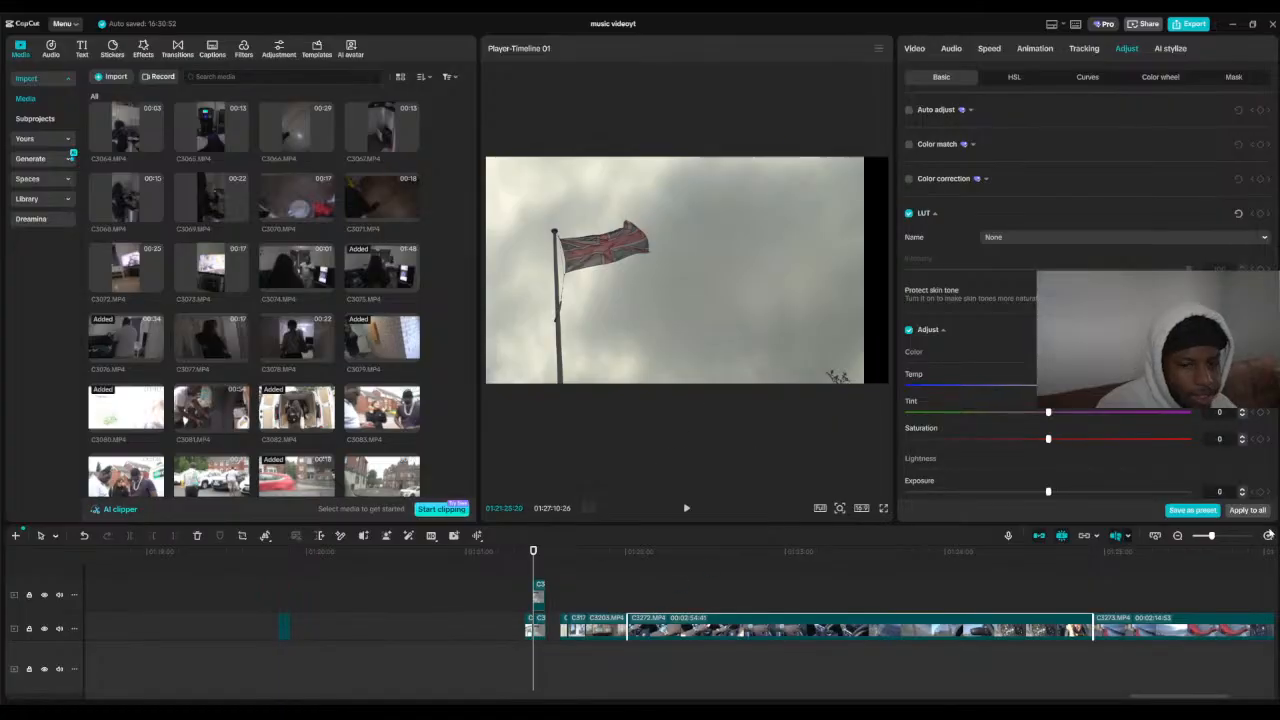
Step: Align the start of the upper flag copy with the start of the lower flag shot on the timeline
left_click(1268, 536)
left_click(1268, 536)
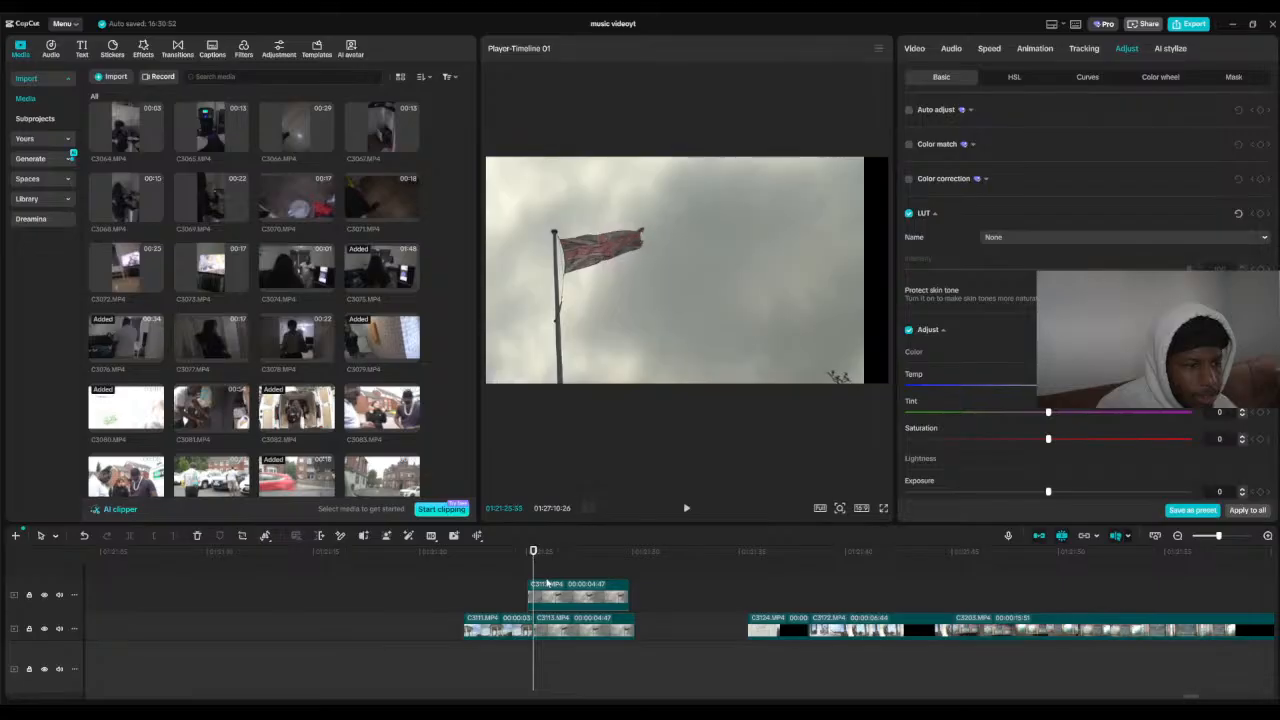
left_click(570, 592)
left_click_drag(570, 591, 575, 589)
left_click(549, 553)
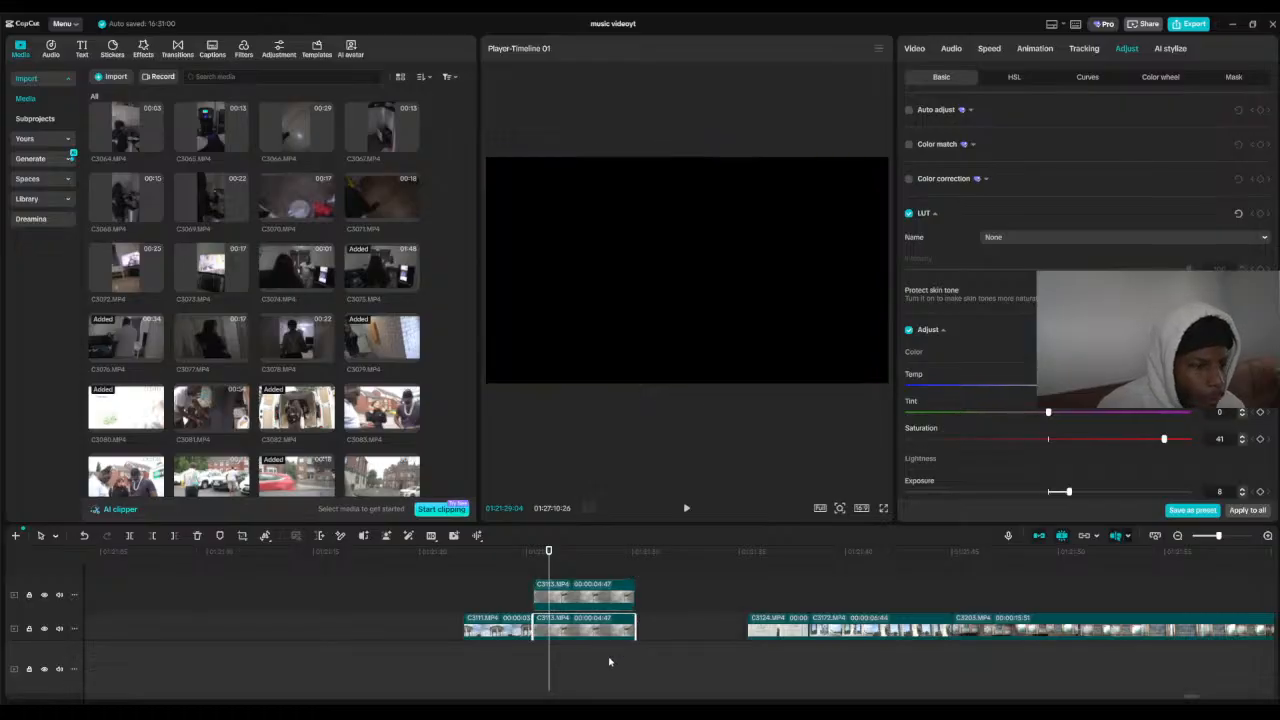
Step: Play the split-screen flag section through from its start to compare the two halves
left_click_drag(671, 329, 779, 318)
left_click(646, 292)
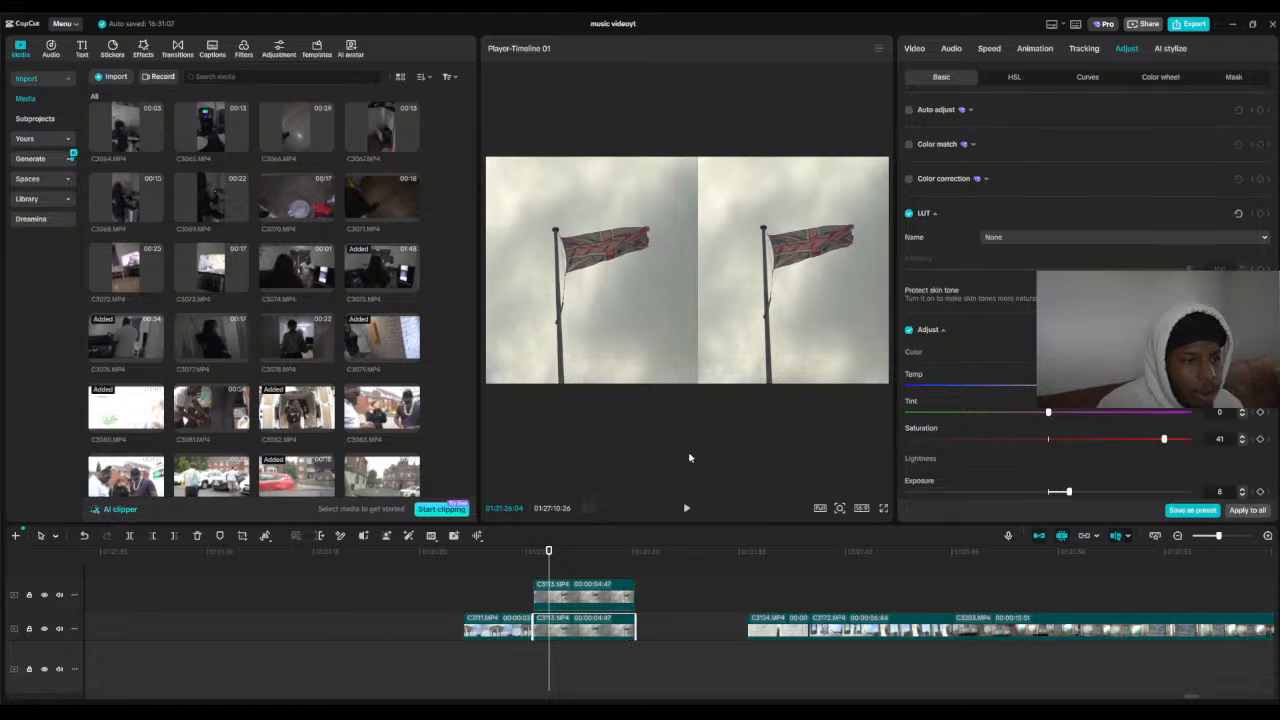
left_click(700, 473)
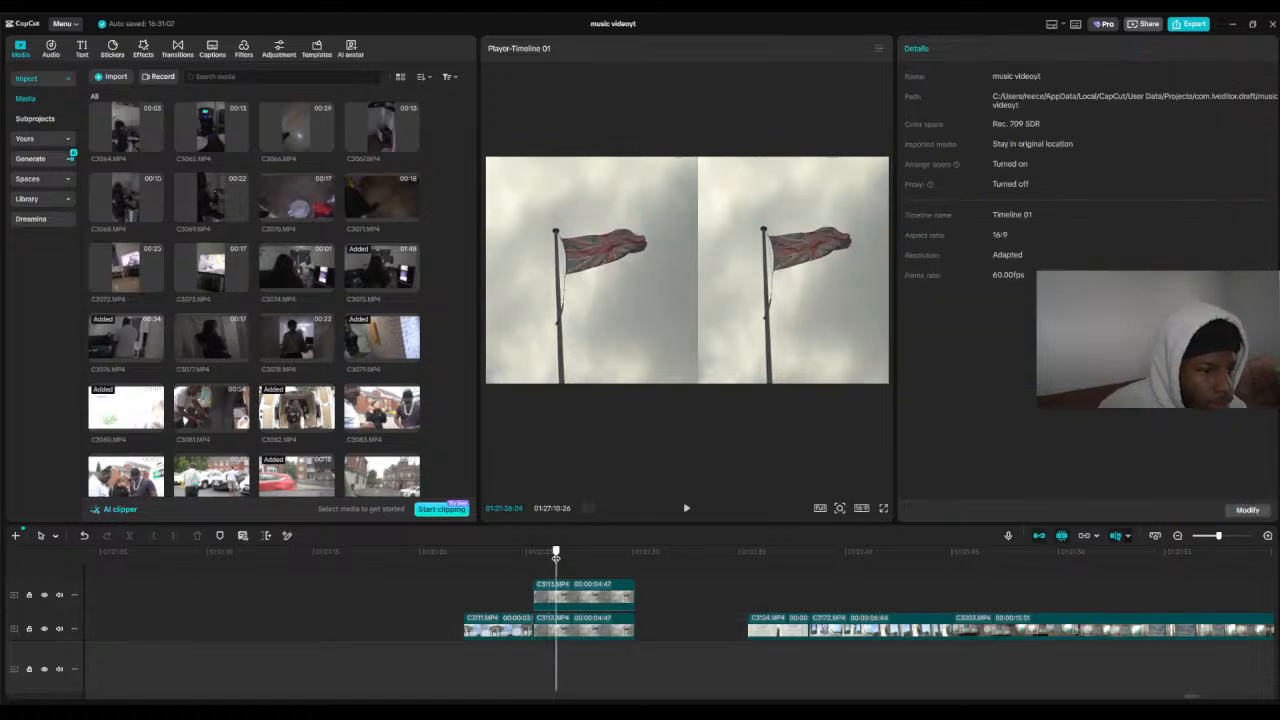
left_click(532, 552)
left_click(686, 508)
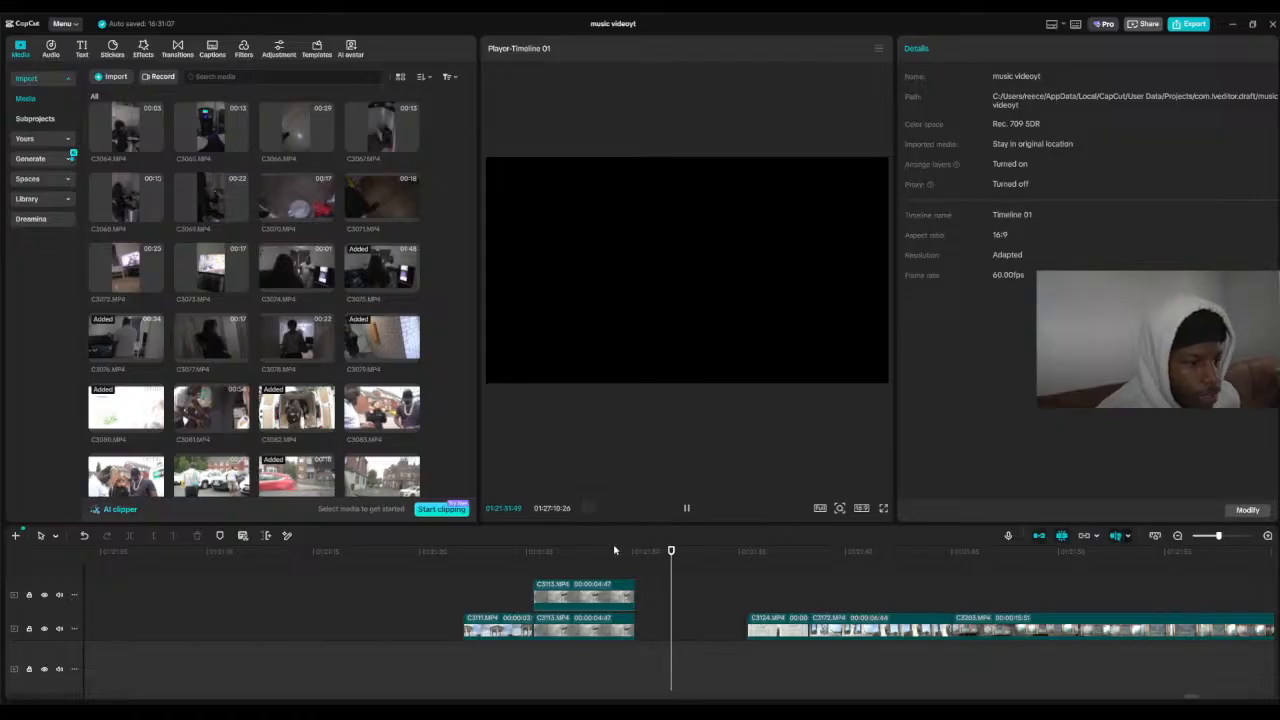
left_click(541, 566)
left_click(529, 563)
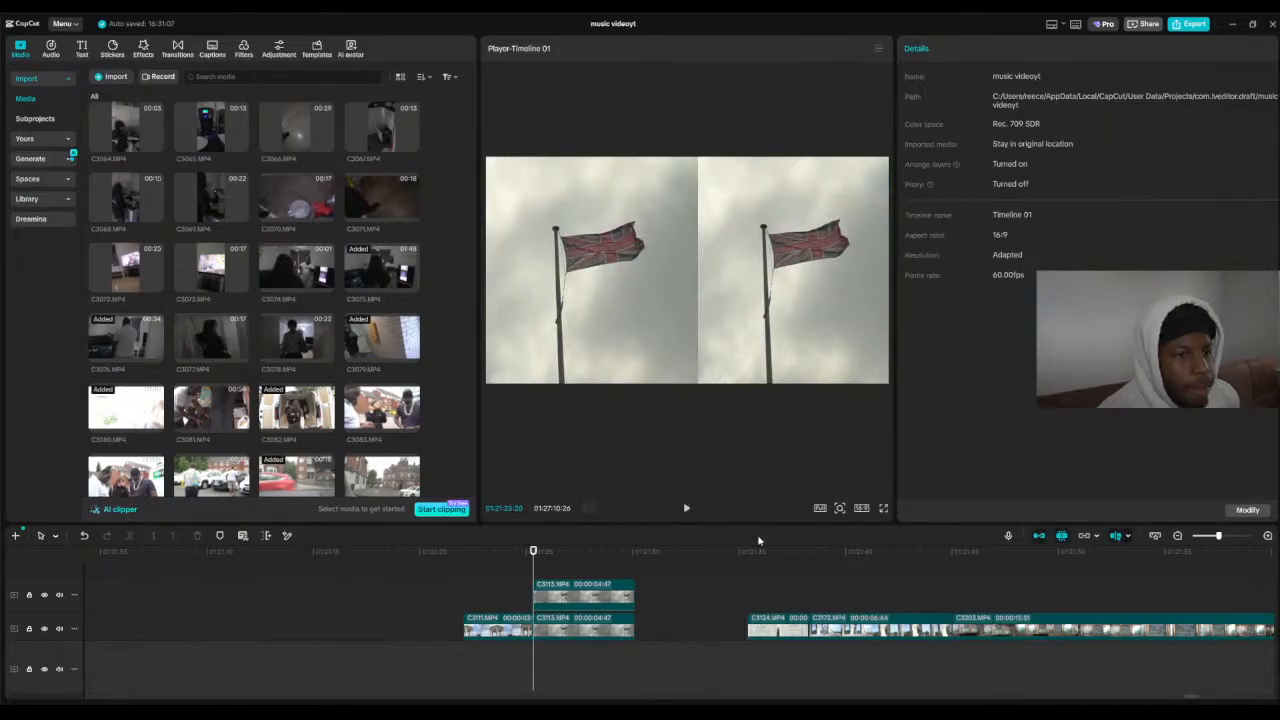
left_click(687, 510)
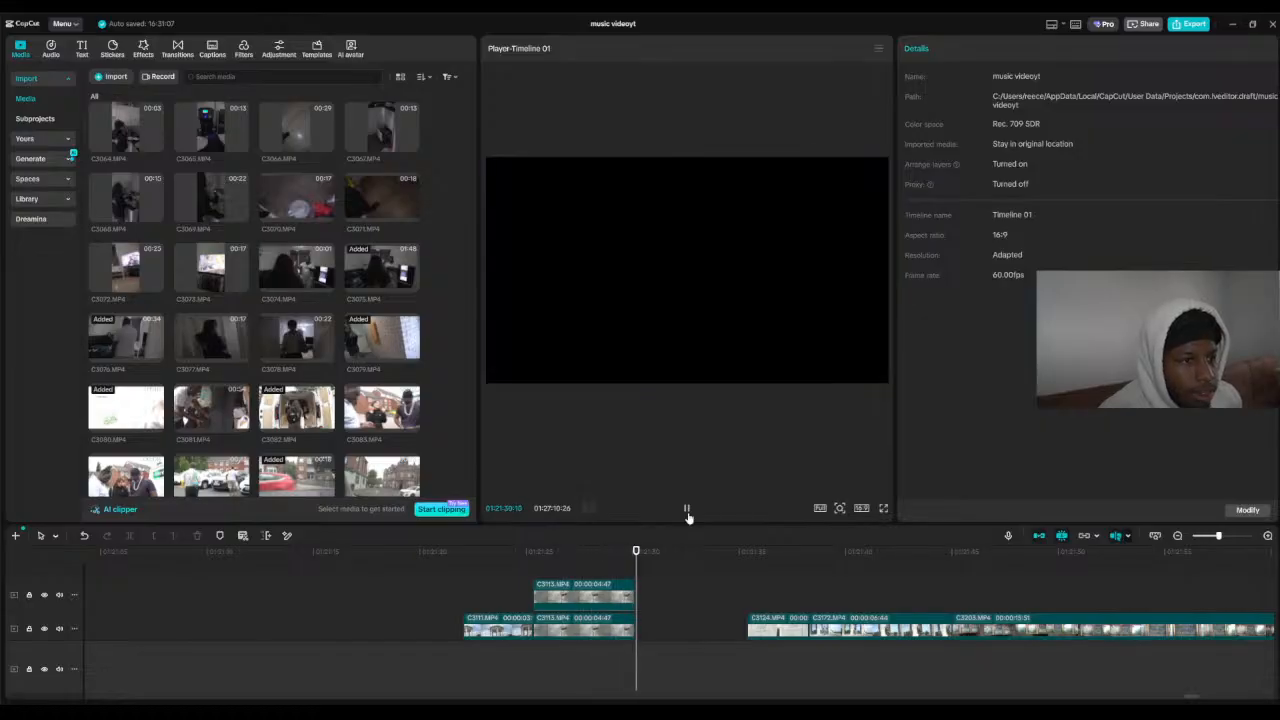
left_click(687, 510)
Step: Replay the opening of the split-screen flag section and view it full screen
left_click(533, 552)
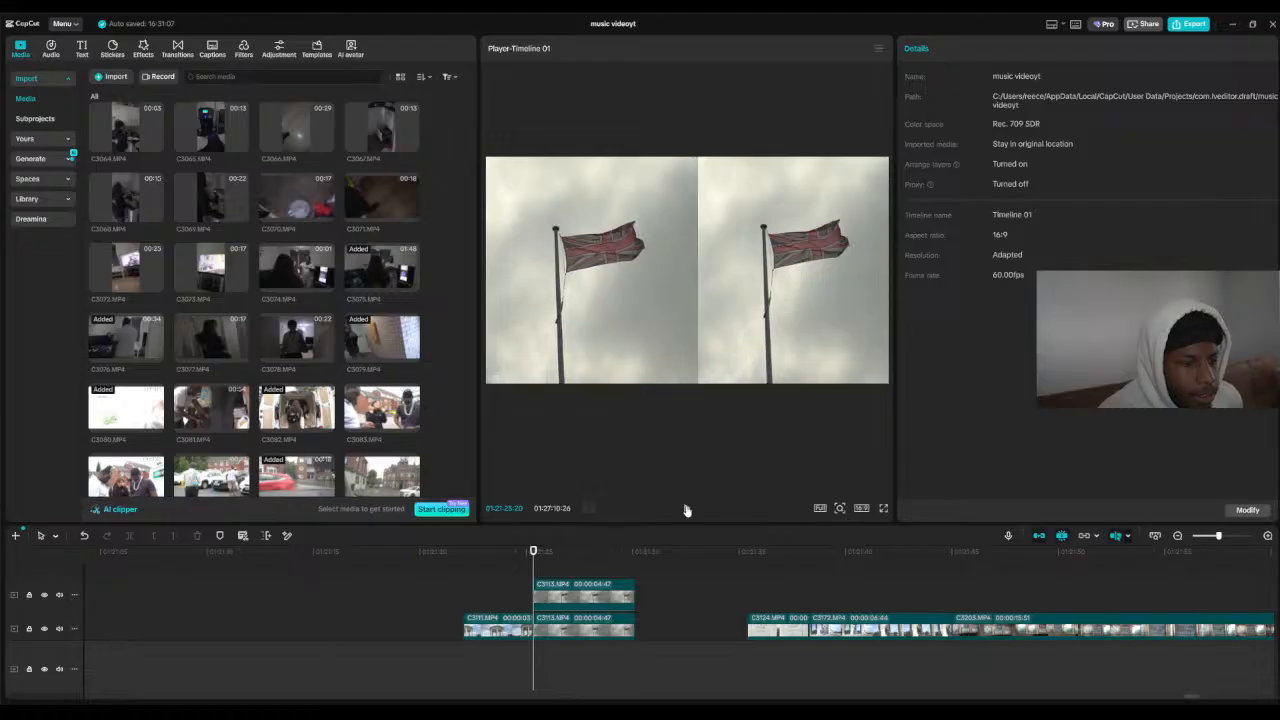
left_click(687, 510)
left_click(687, 510)
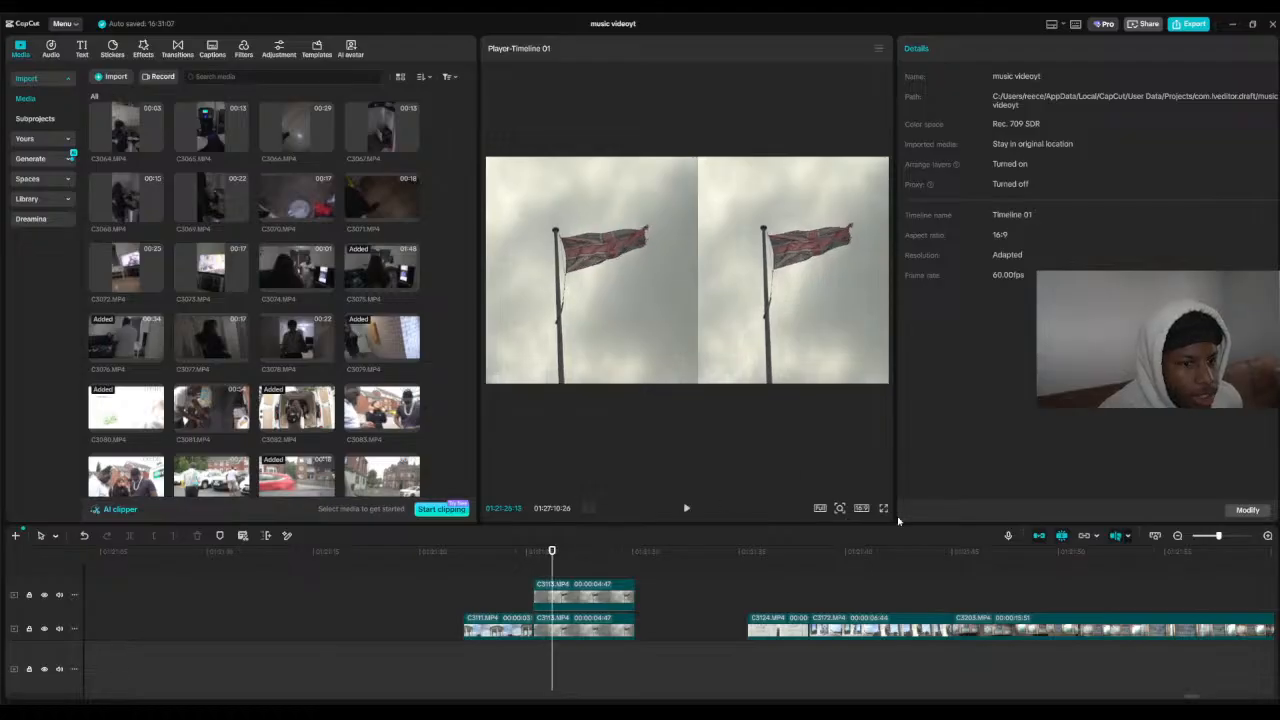
left_click(885, 508)
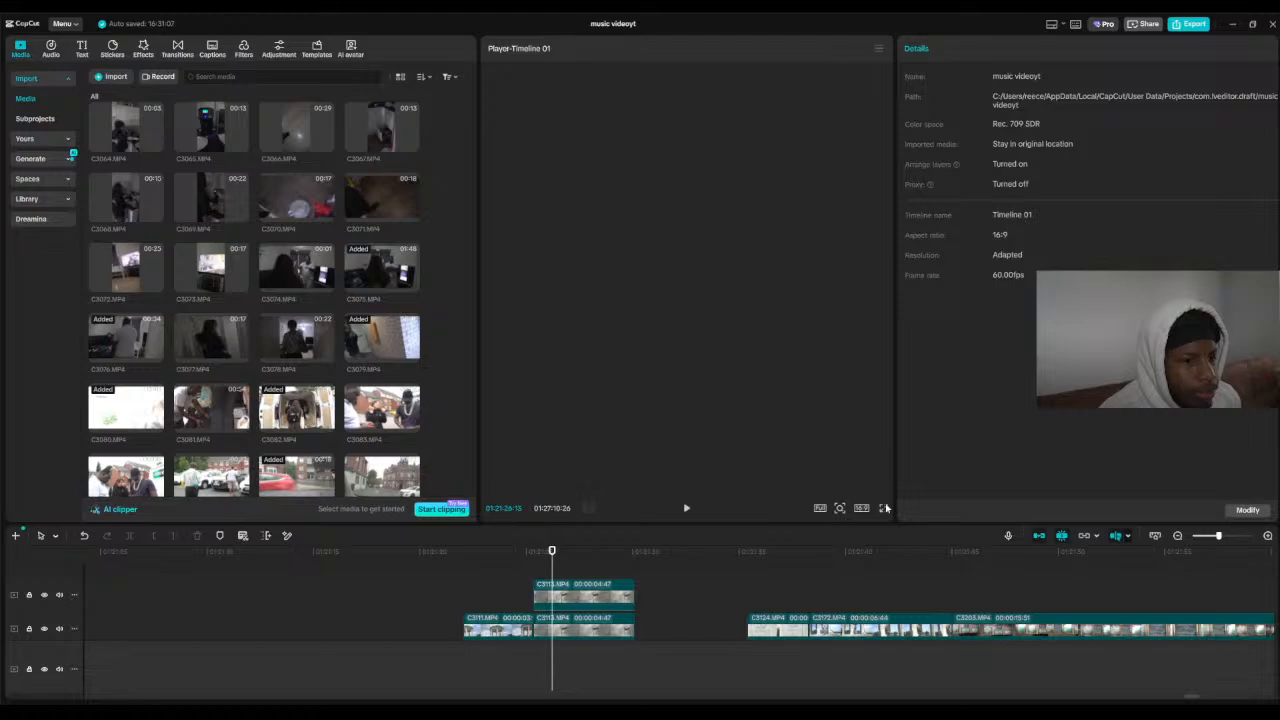
left_click(519, 552)
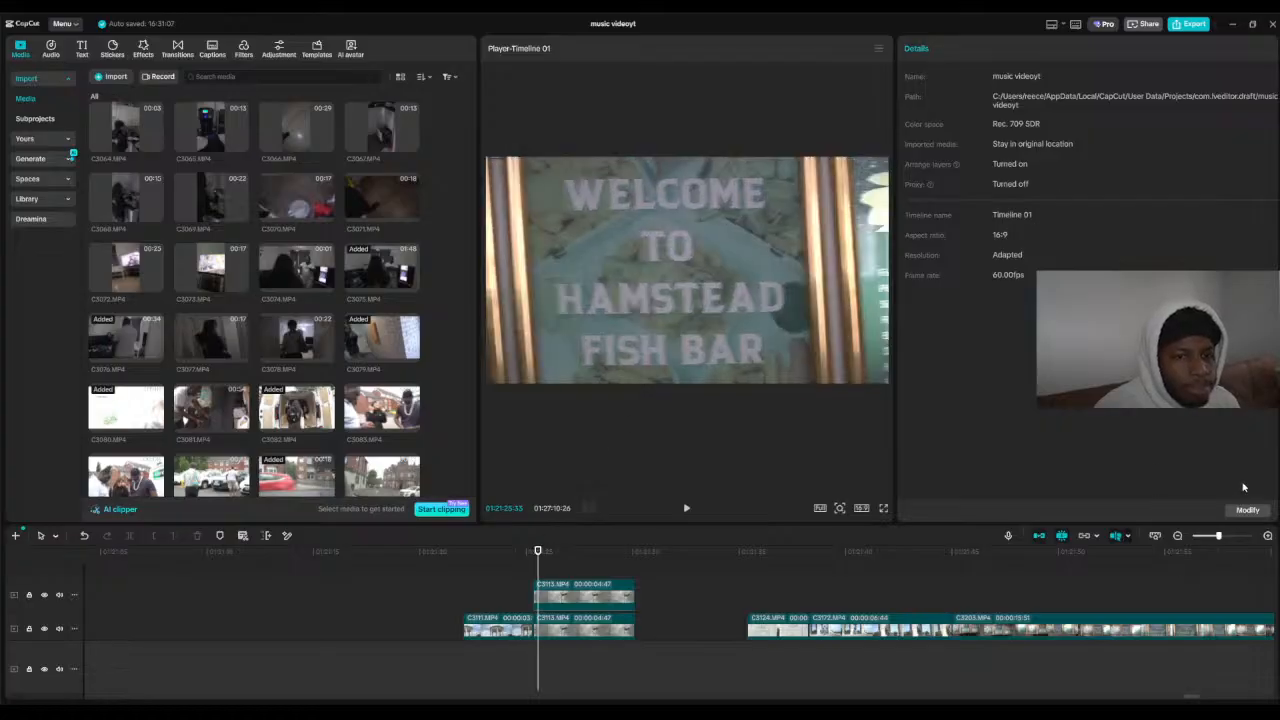
Step: Try a saturation of -50 on the upper flag copy and play the section to judge it
left_click(570, 622)
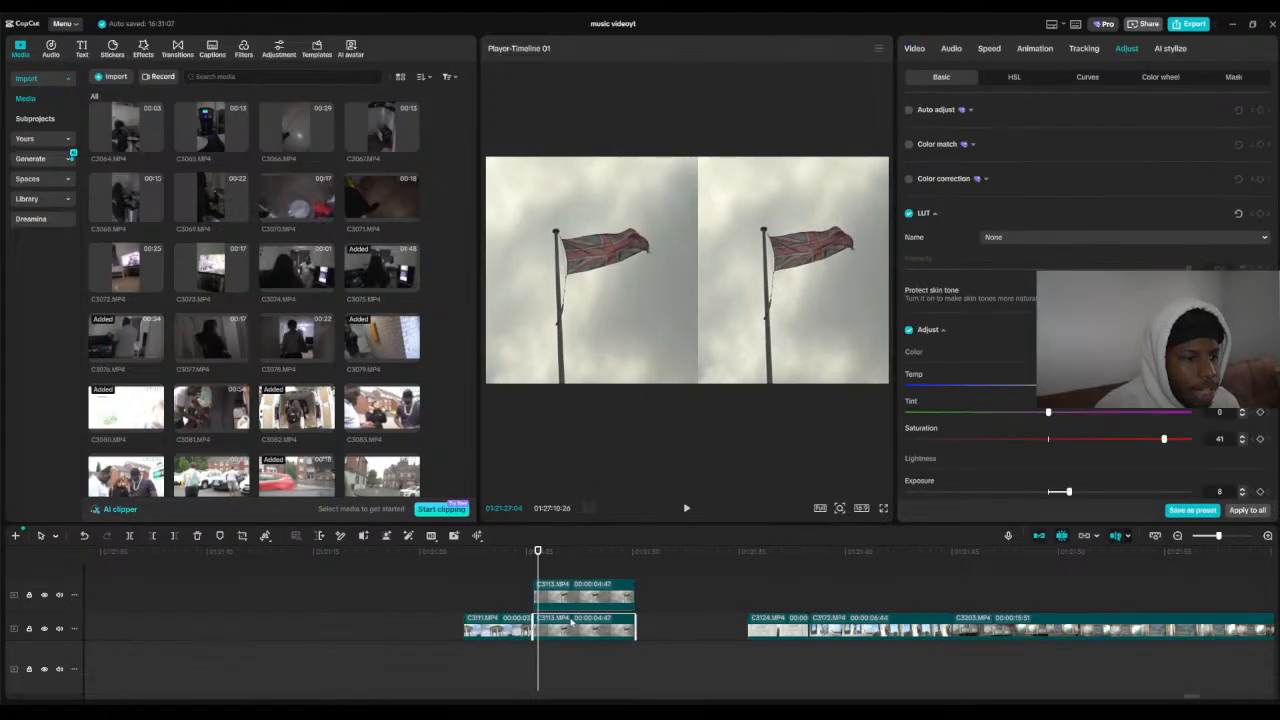
left_click(578, 596)
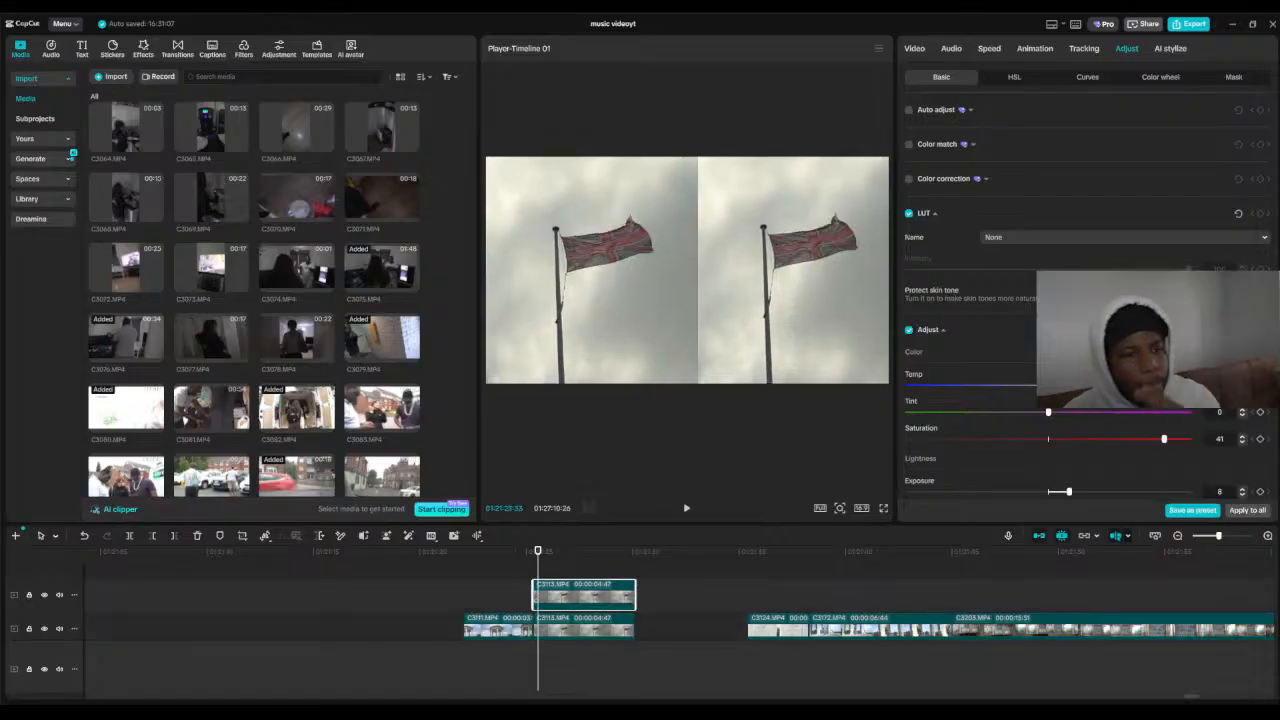
left_click_drag(1164, 439, 886, 455)
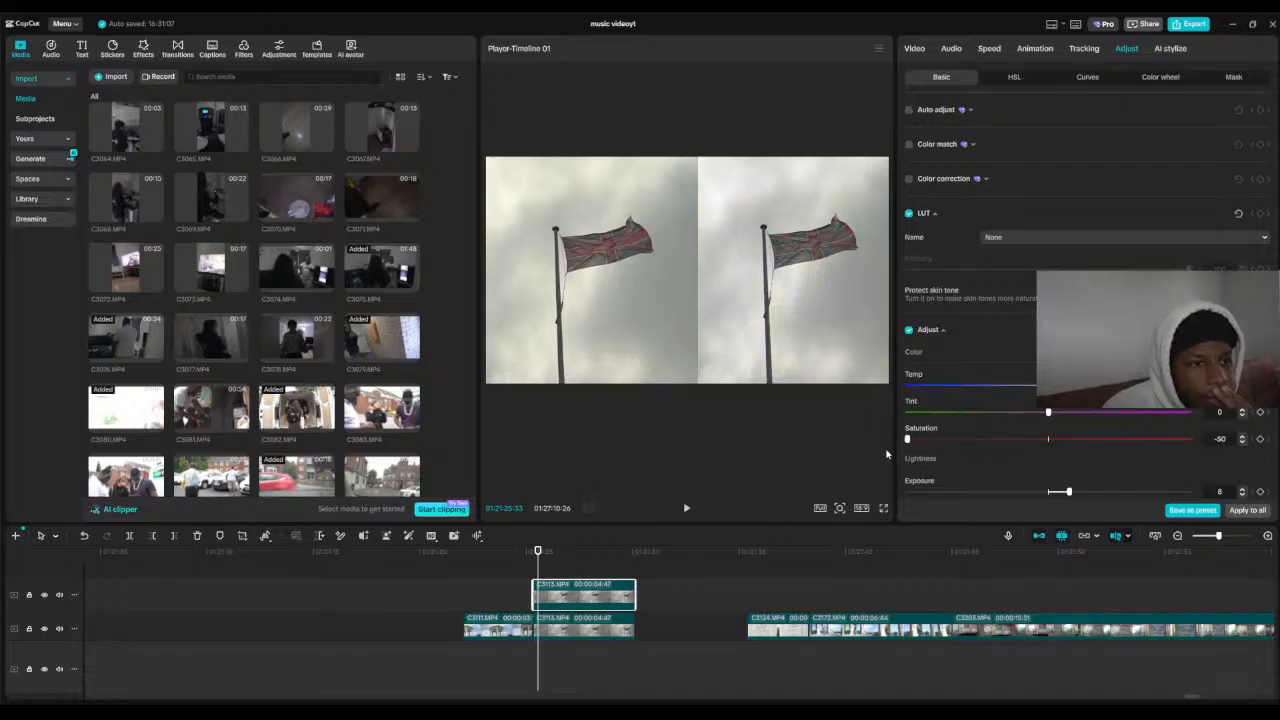
left_click(686, 509)
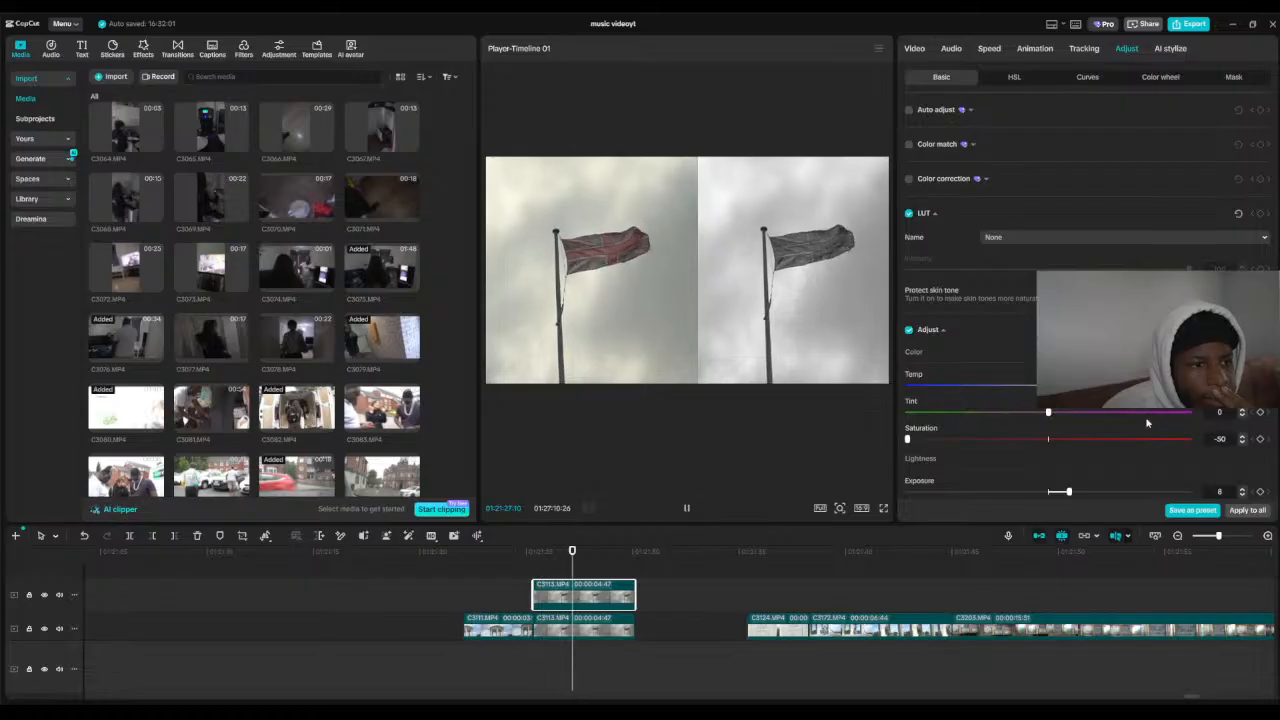
left_click(686, 509)
Step: Set the upper flag copy's saturation to 50 and replay the section from its start
left_click_drag(921, 440, 1188, 439)
left_click(684, 510)
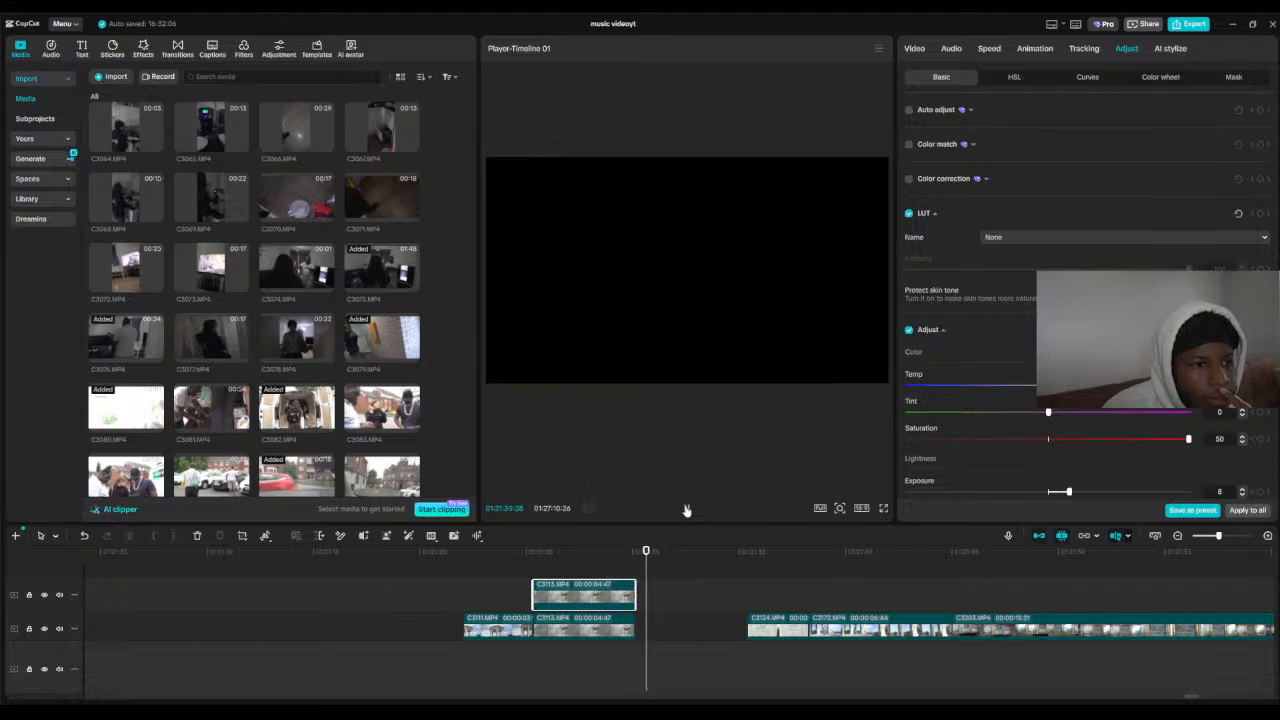
left_click(533, 553)
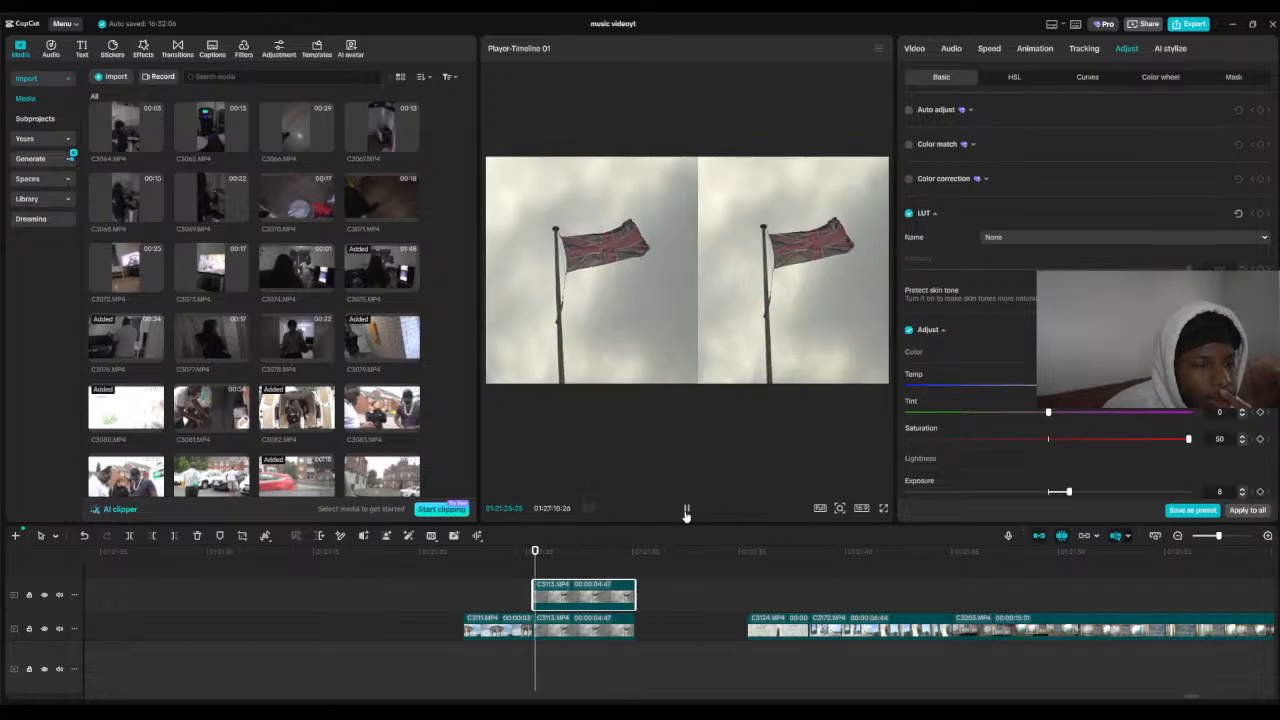
Step: Set the upper flag copy's exposure to 12 and play the split-screen to check it
scroll(1134, 452, "down", 2)
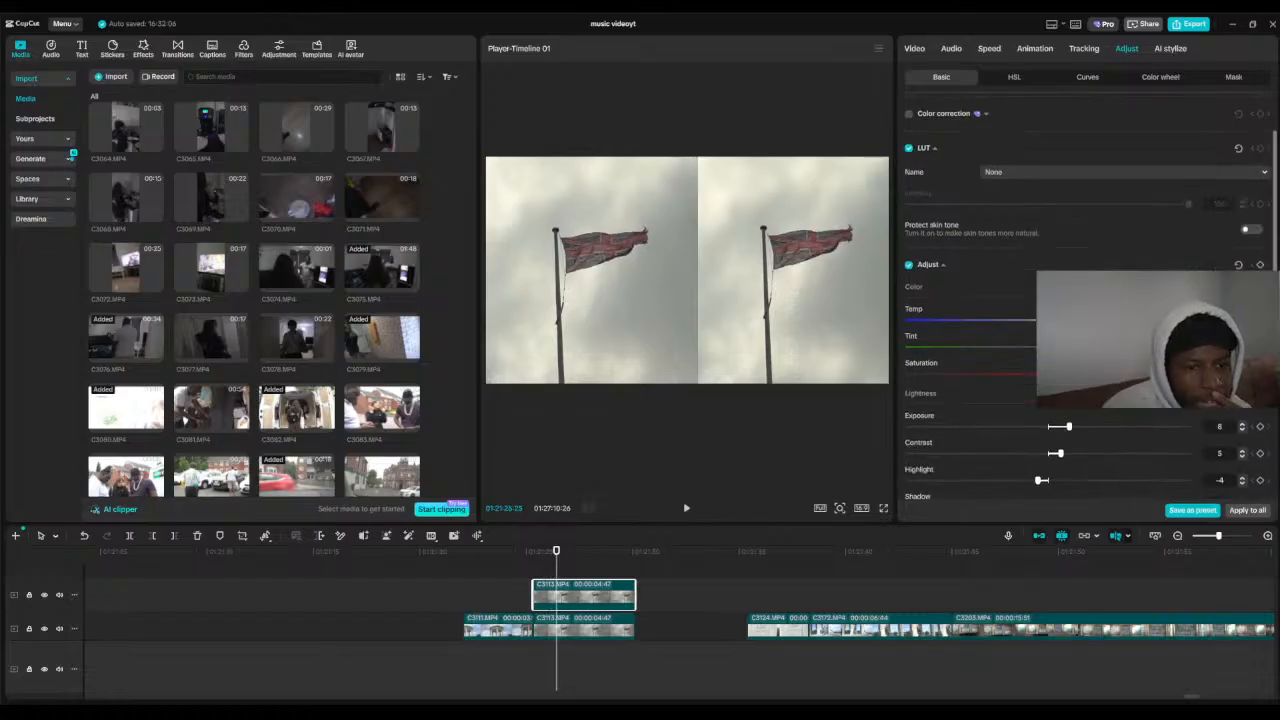
left_click_drag(1068, 427, 1087, 428)
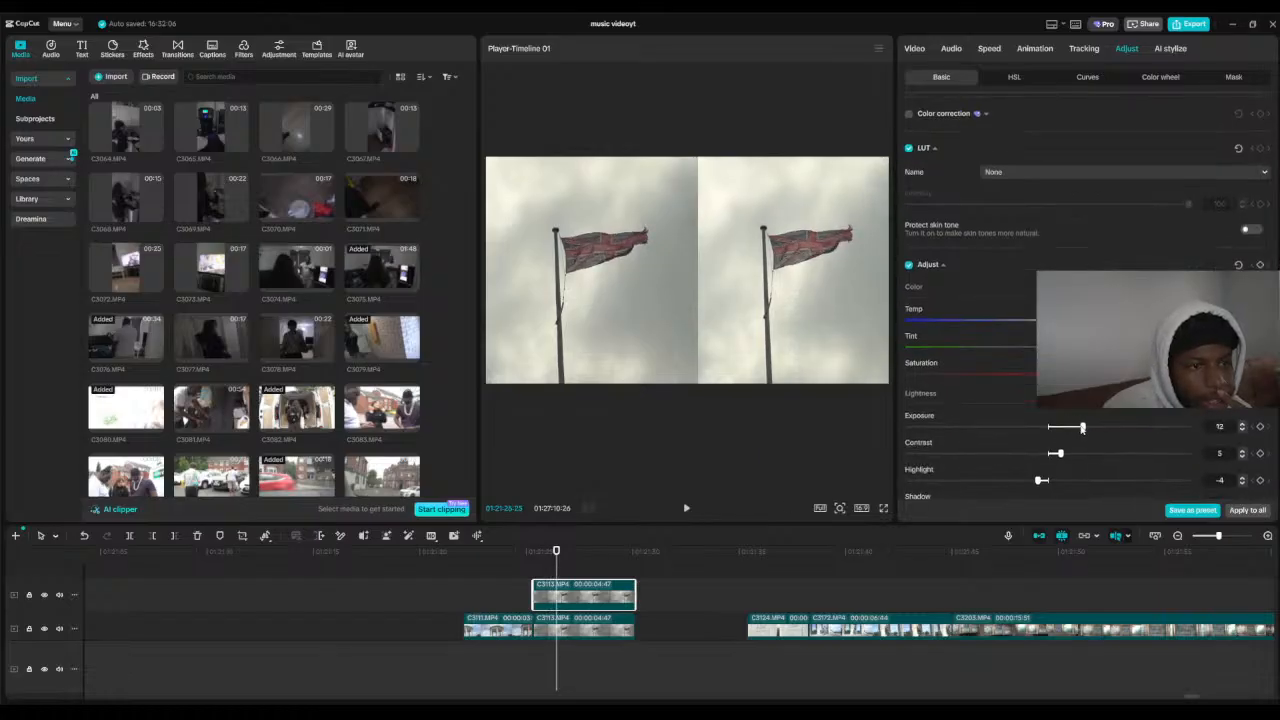
left_click(686, 509)
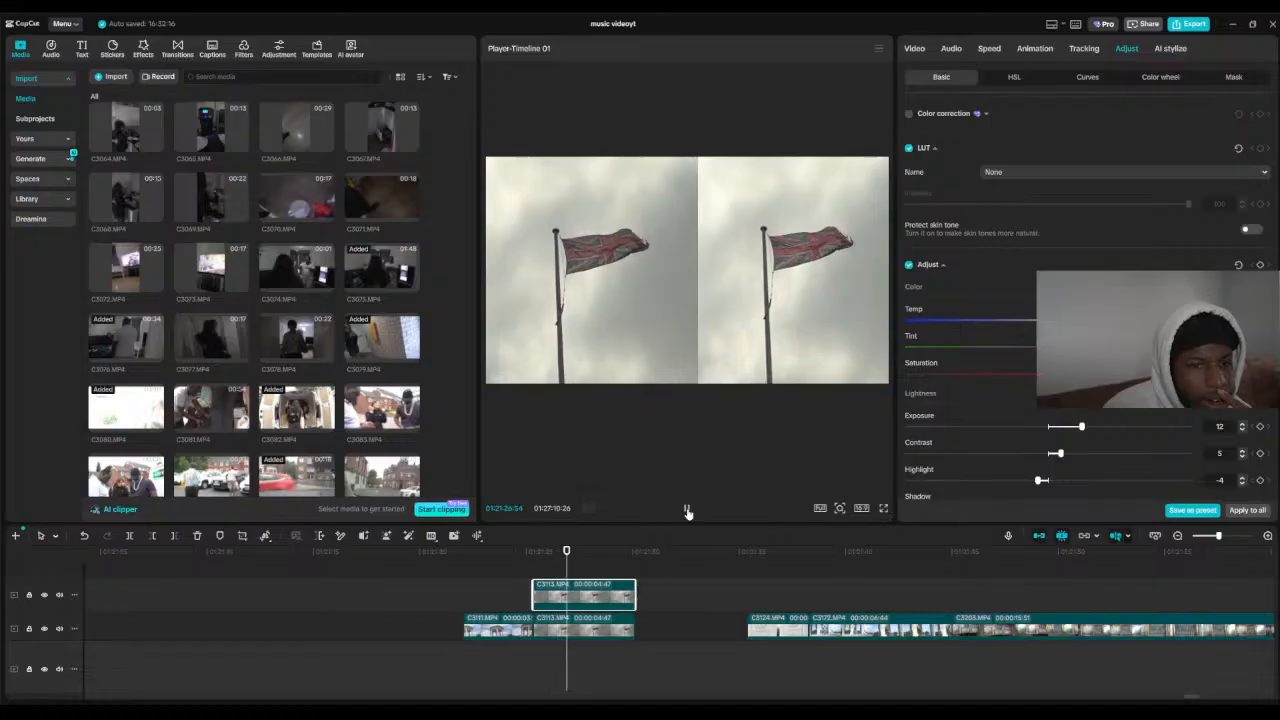
left_click(686, 509)
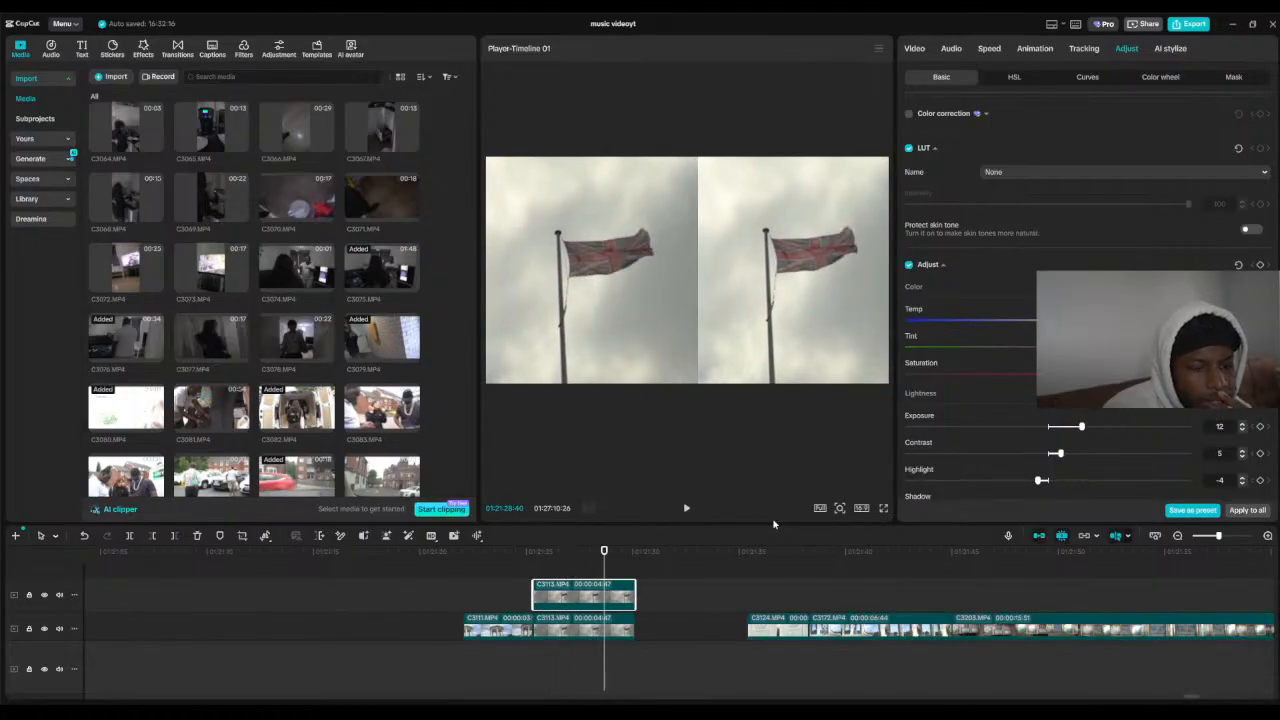
Step: Enlarge the preview area, set the upper flag copy's contrast to 9 and play back the split-screen
left_click_drag(771, 523, 787, 595)
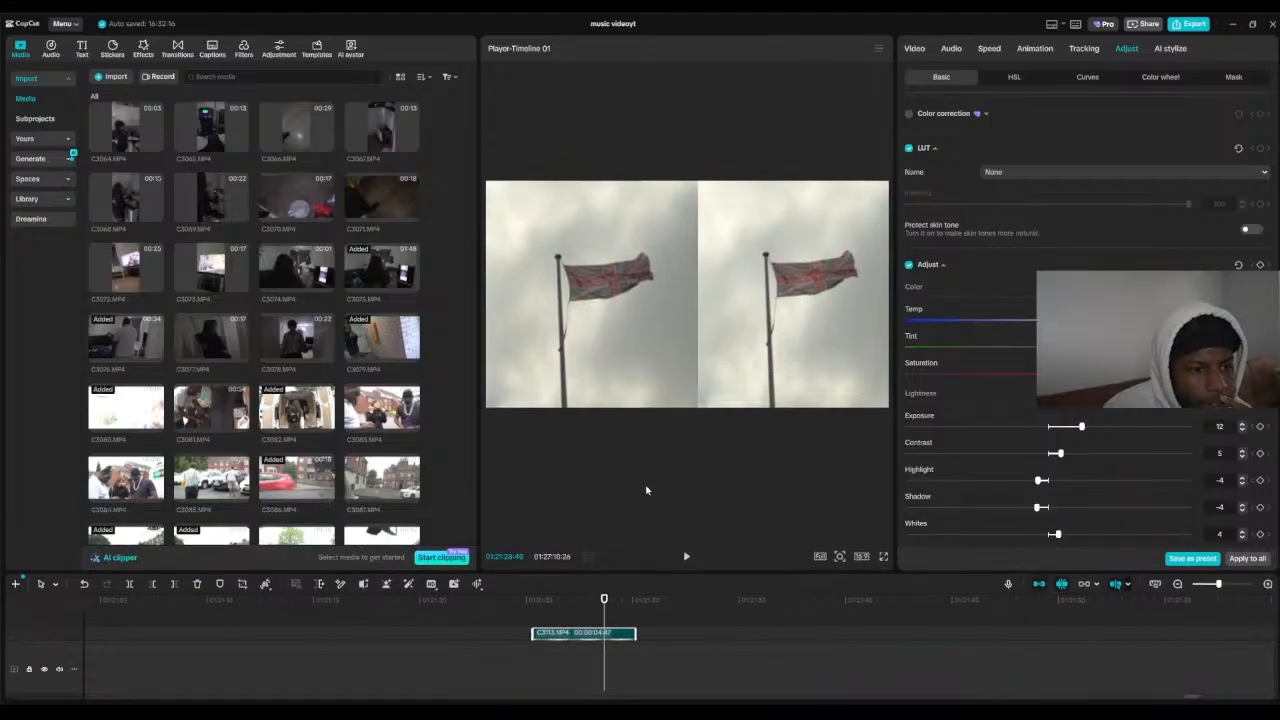
left_click_drag(604, 602, 548, 609)
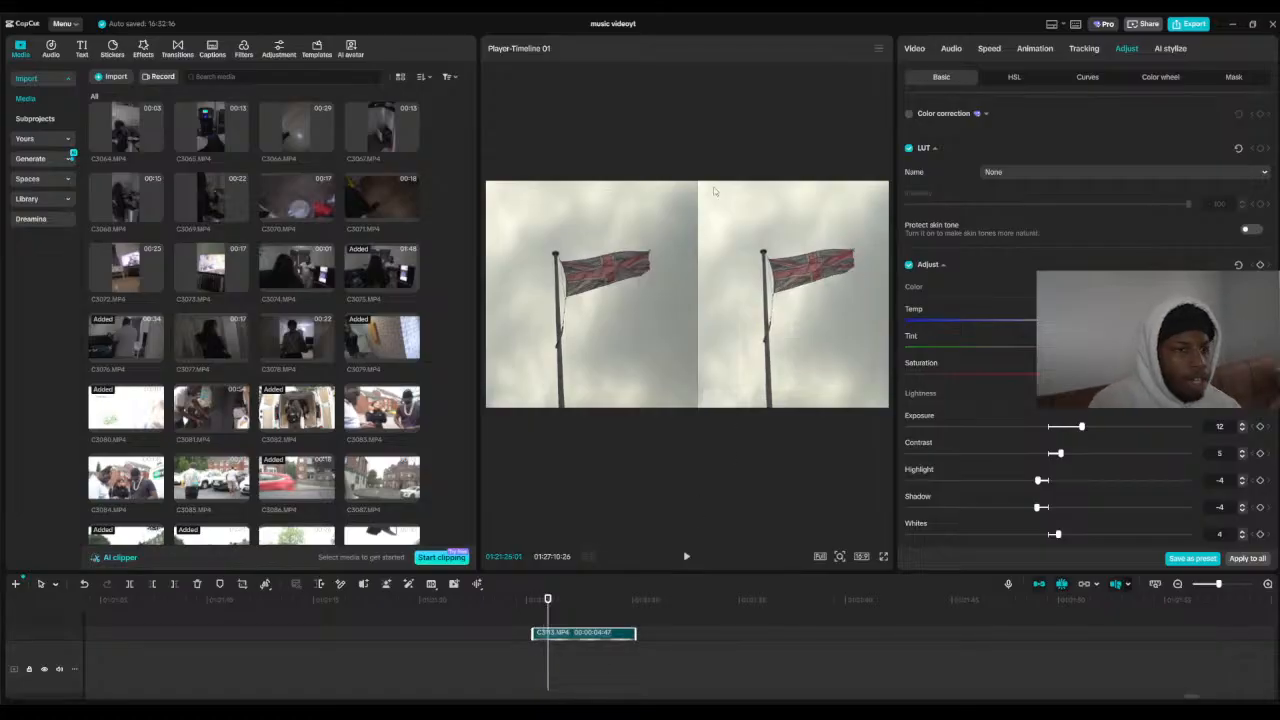
left_click(686, 556)
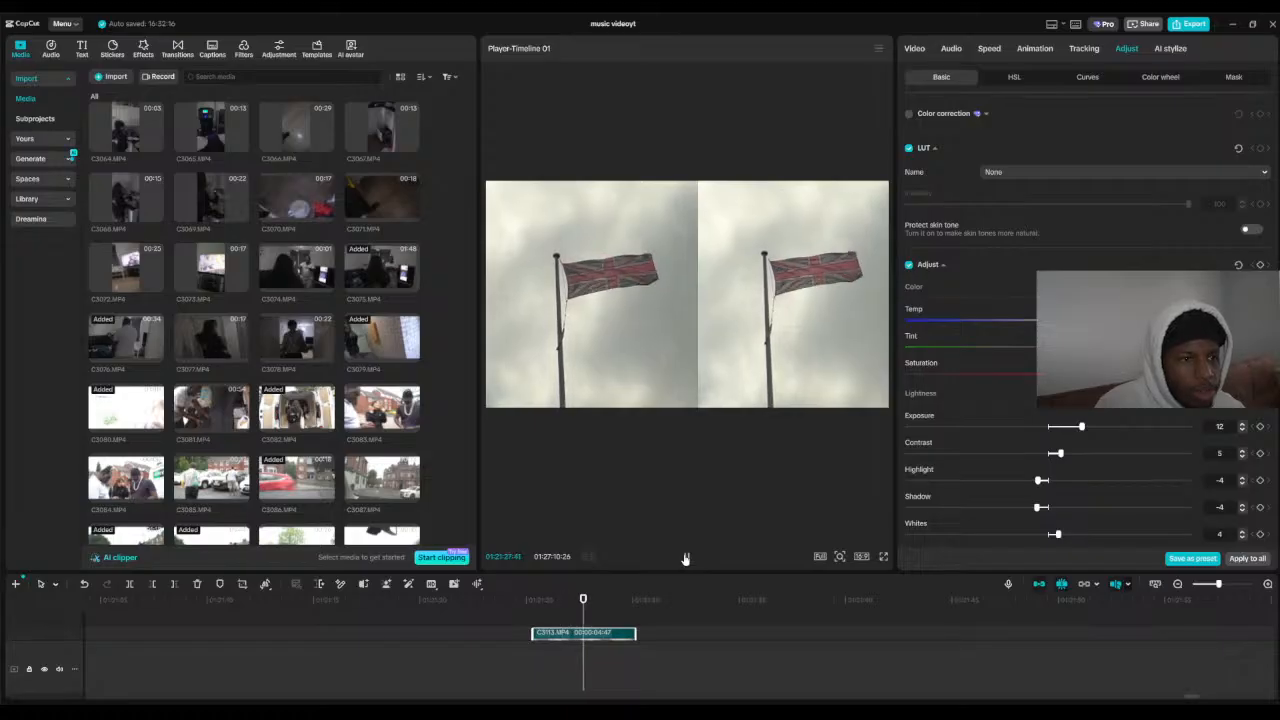
left_click(686, 557)
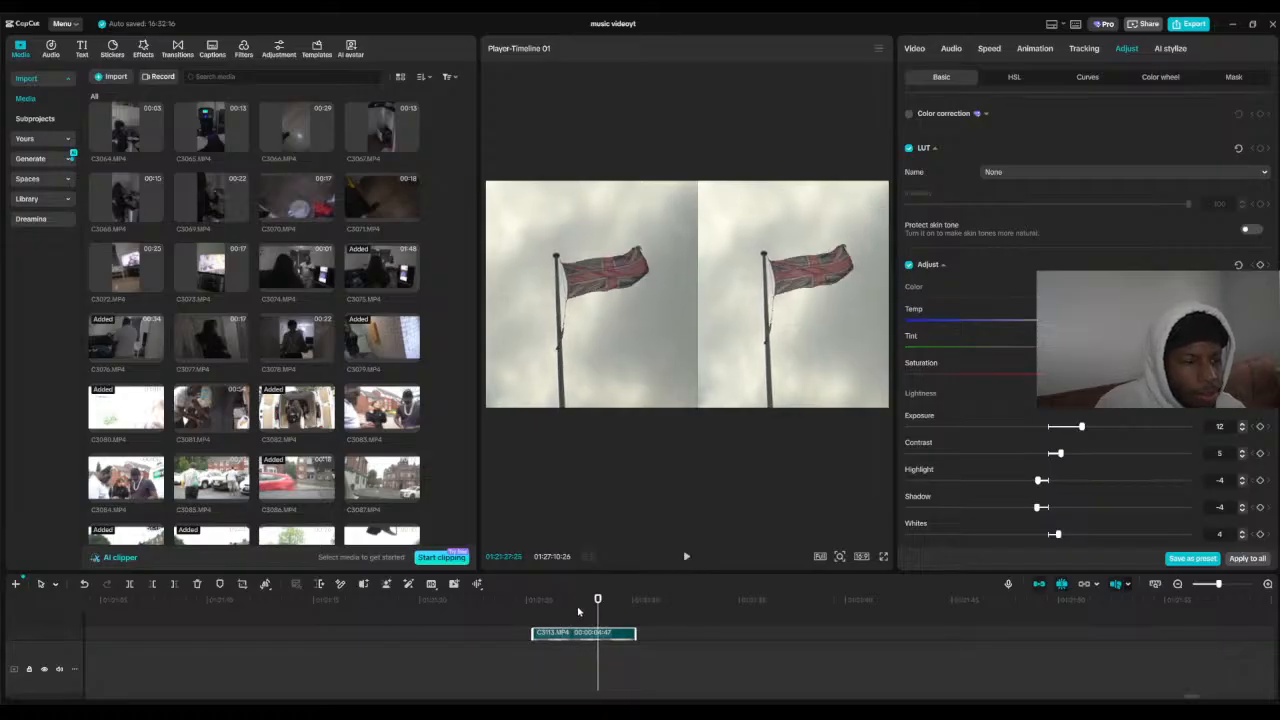
left_click(551, 599)
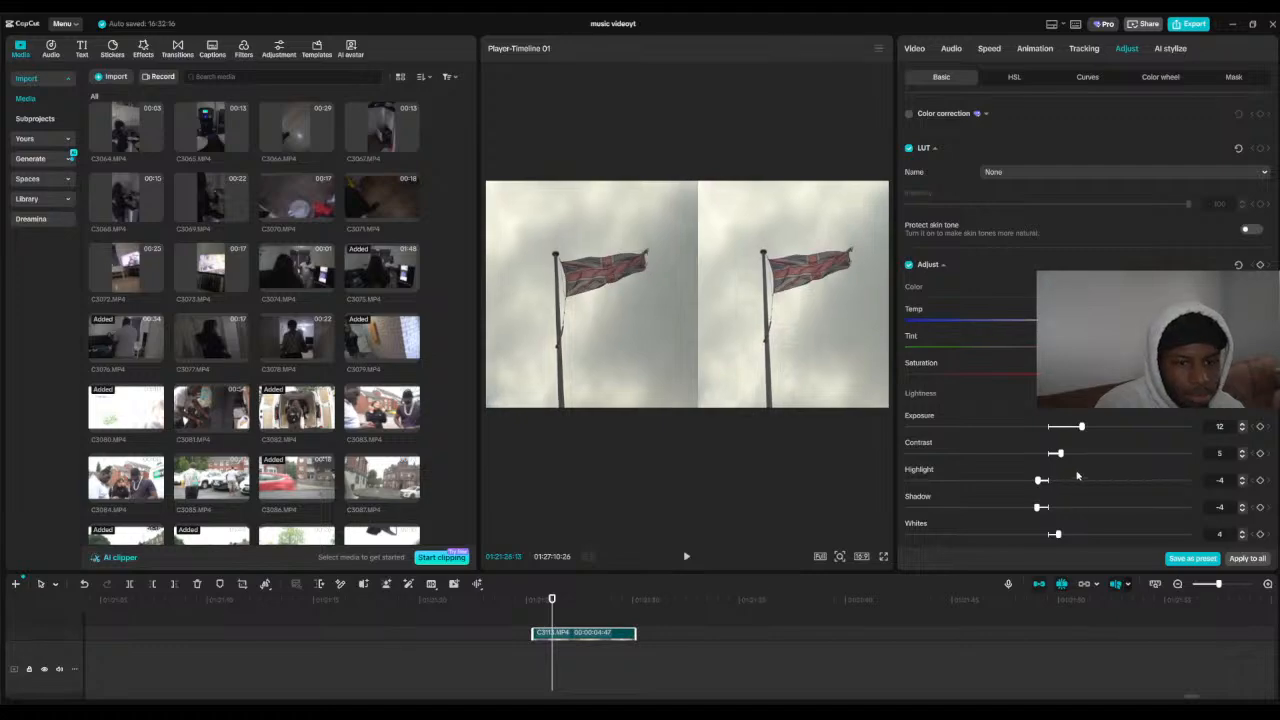
left_click_drag(1062, 458, 1072, 457)
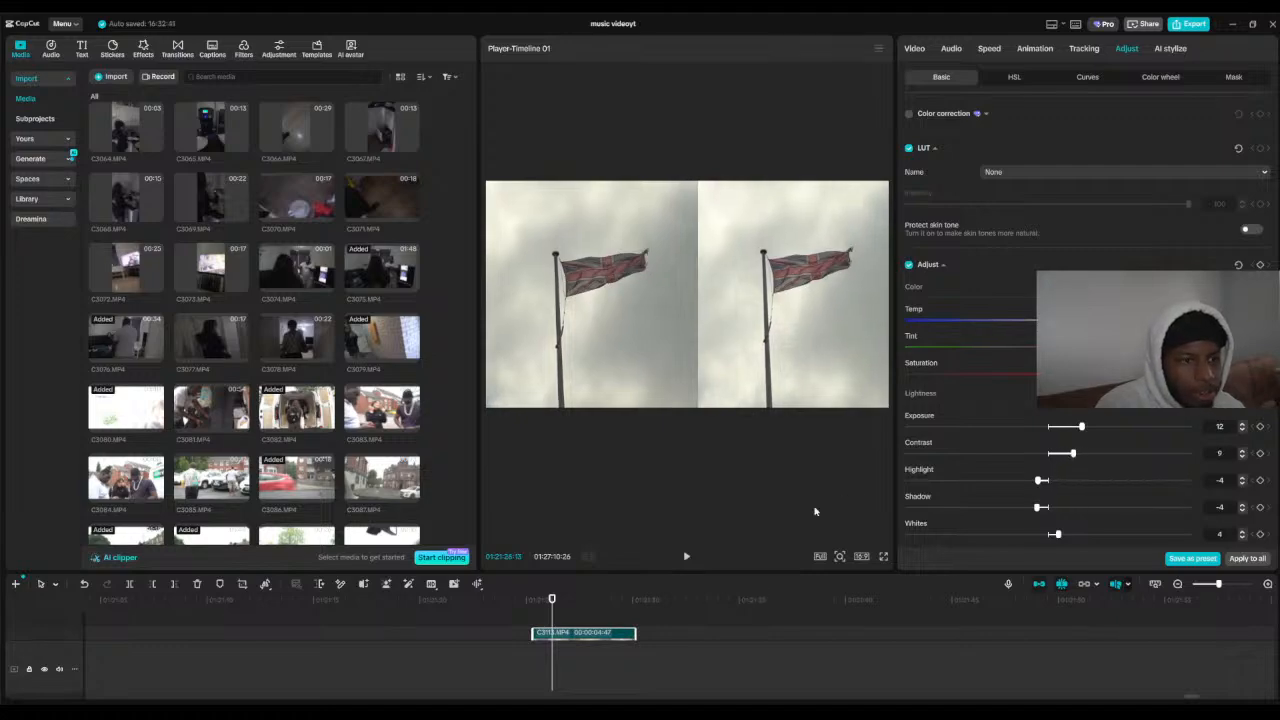
left_click(687, 558)
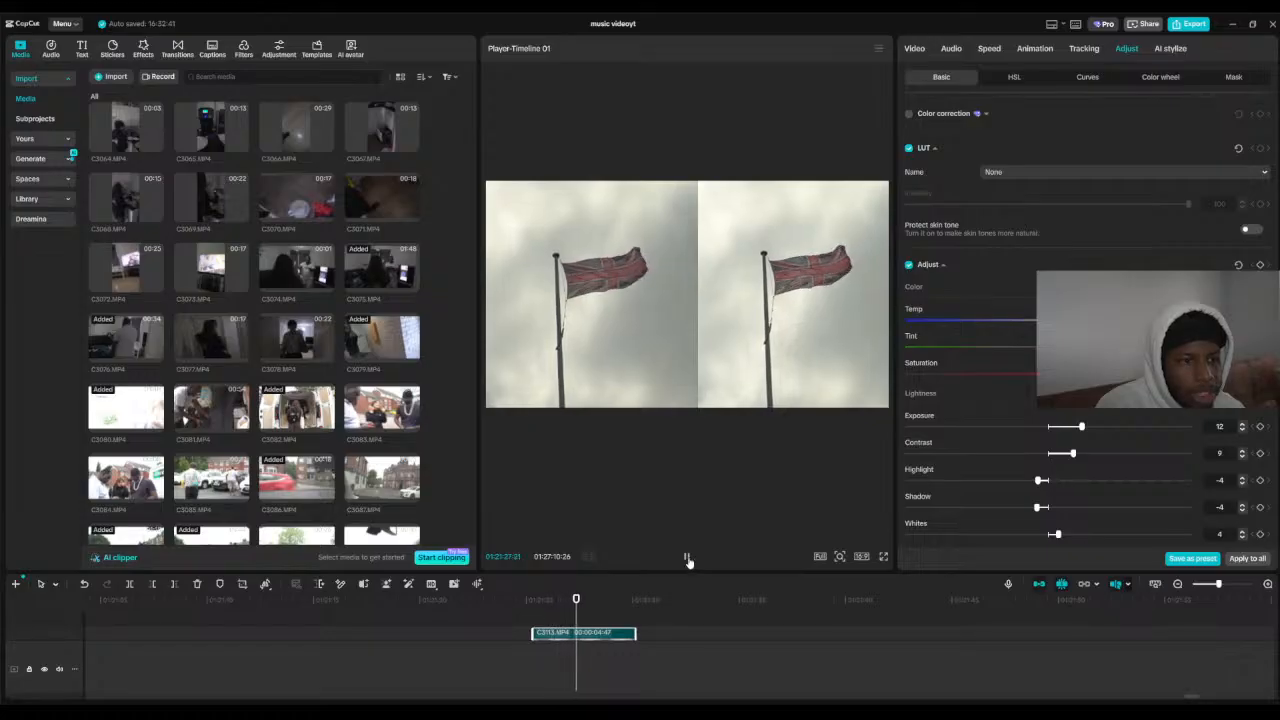
Step: Set the upper flag copy's brilliance to 15 and preview the flag section full screen from its start
scroll(1033, 497, "down", 4)
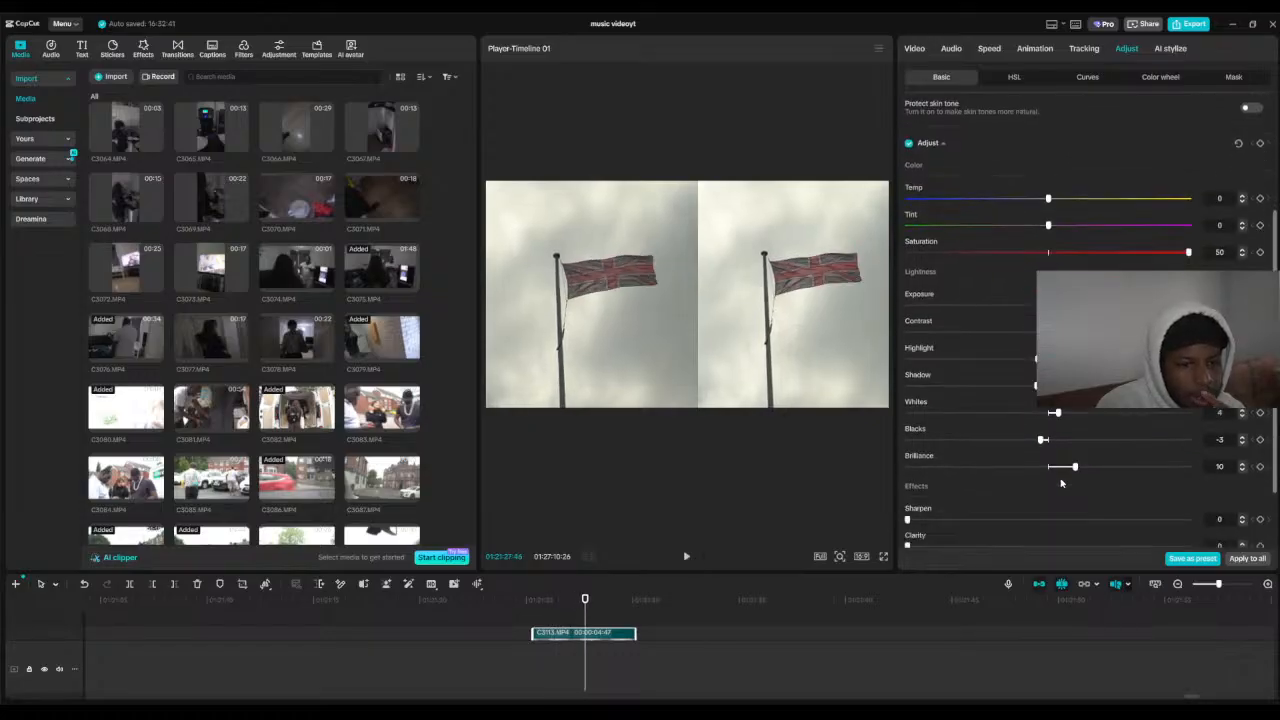
left_click_drag(1076, 435, 1095, 436)
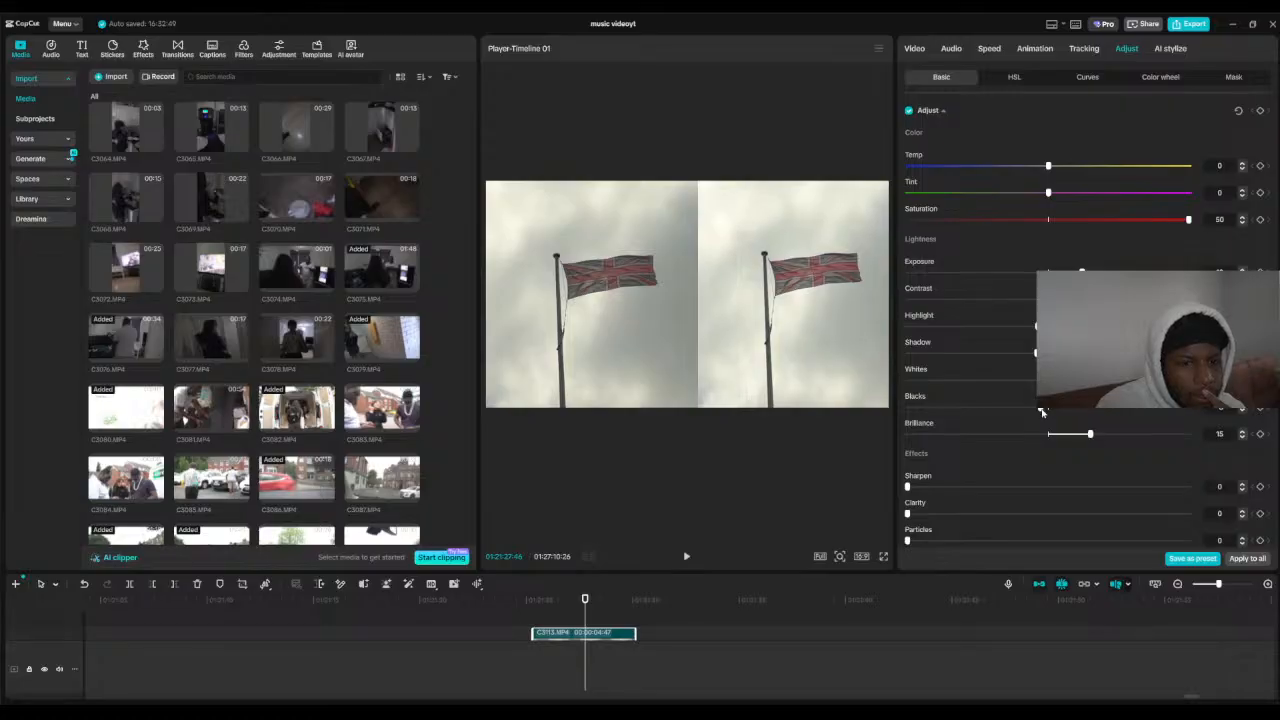
left_click(686, 557)
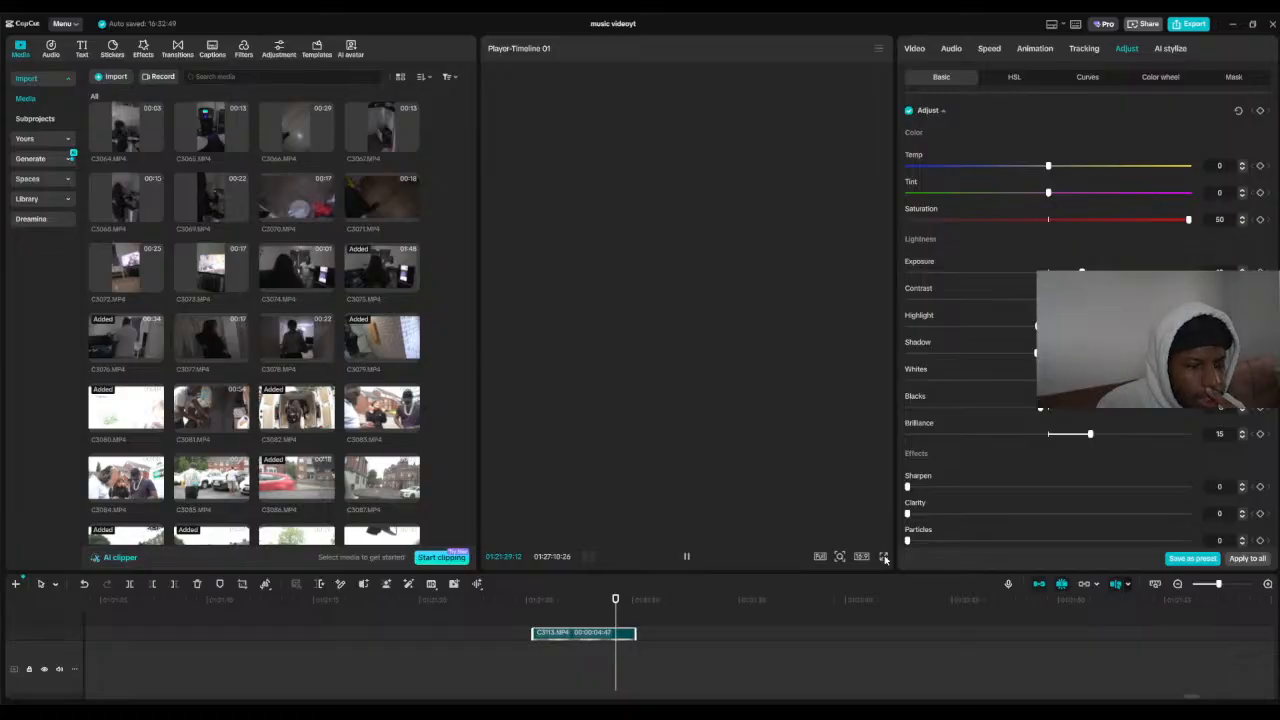
left_click(811, 685)
left_click_drag(560, 601, 532, 601)
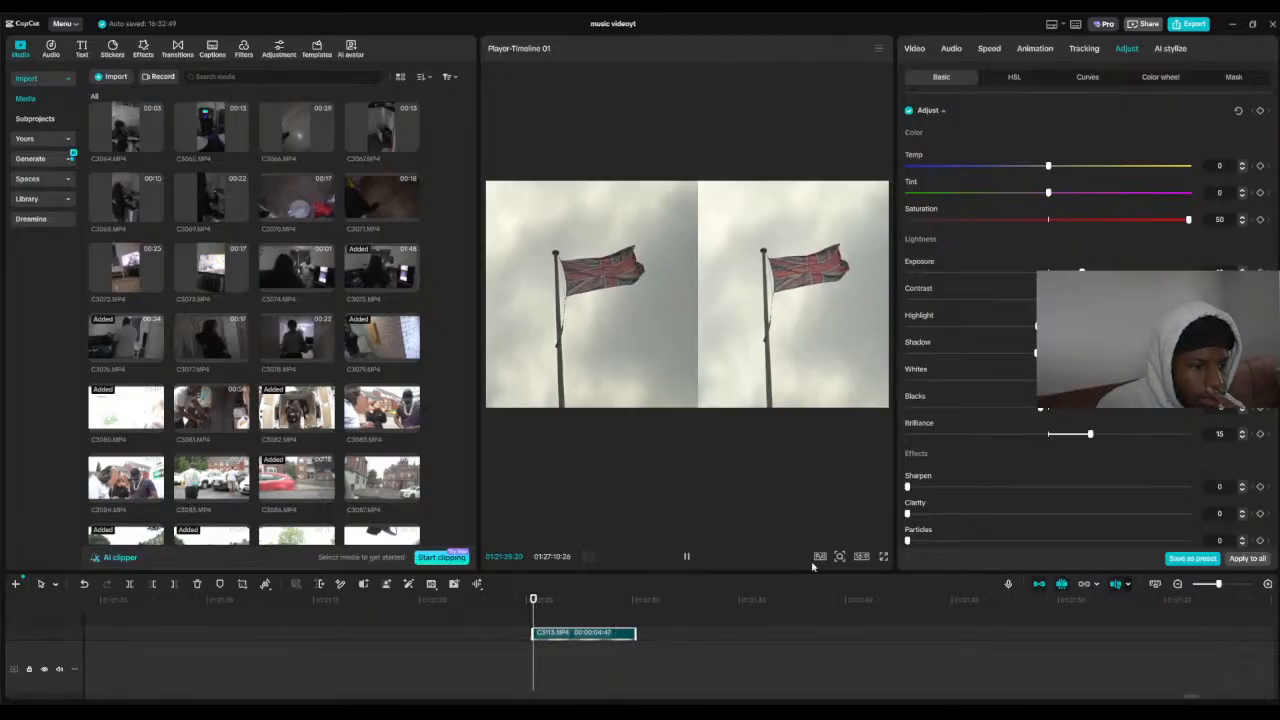
left_click(885, 557)
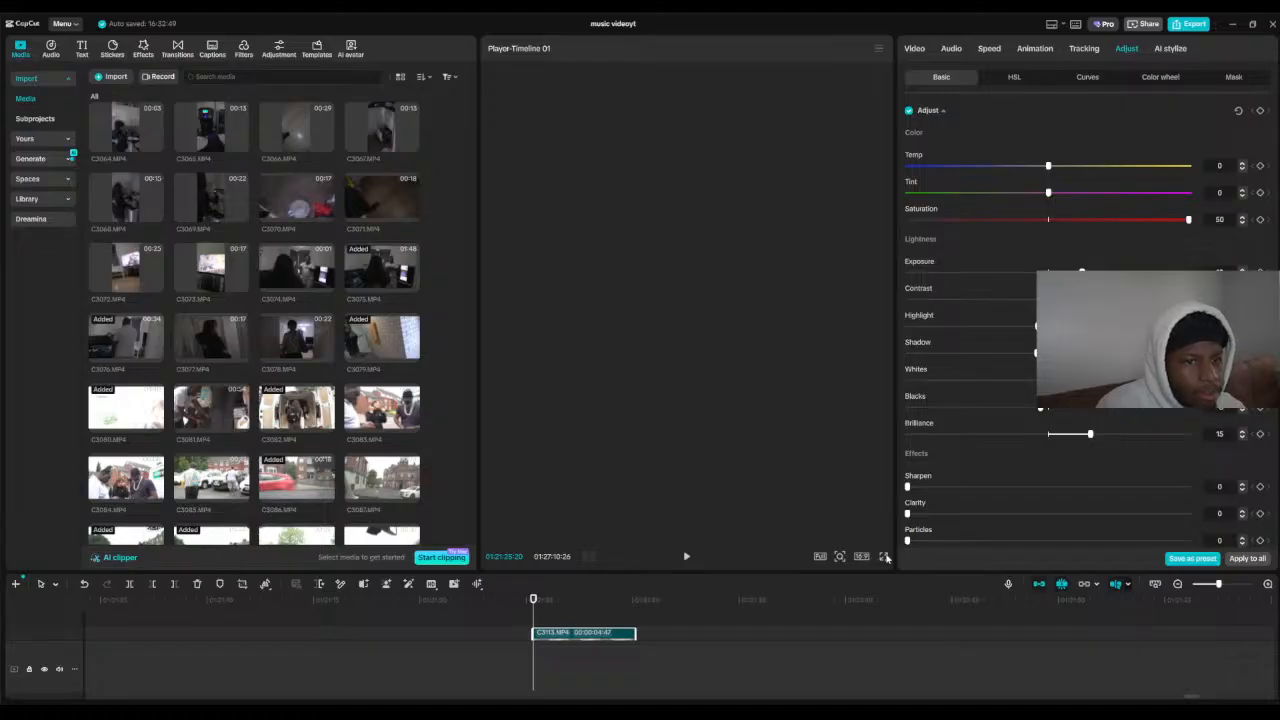
key("Escape")
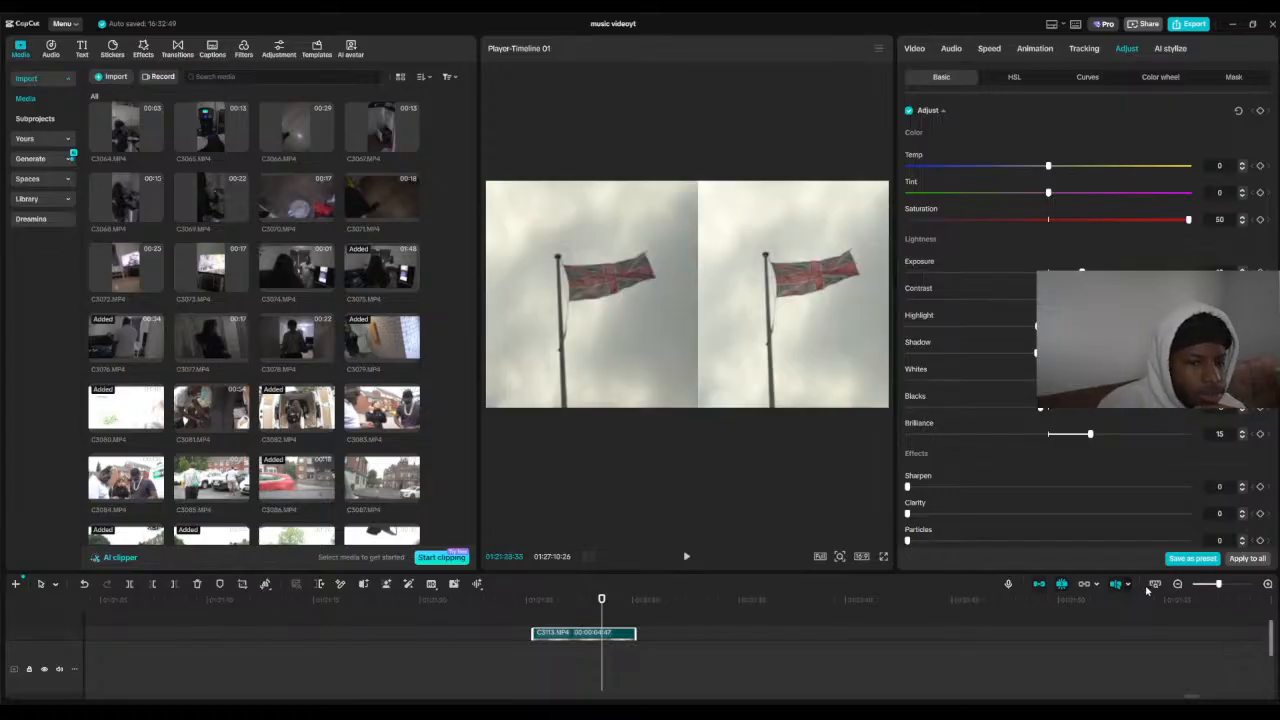
Step: Enlarge the timeline area and move the upper flag copy later on its track so it starts at the playhead
left_click(1177, 584)
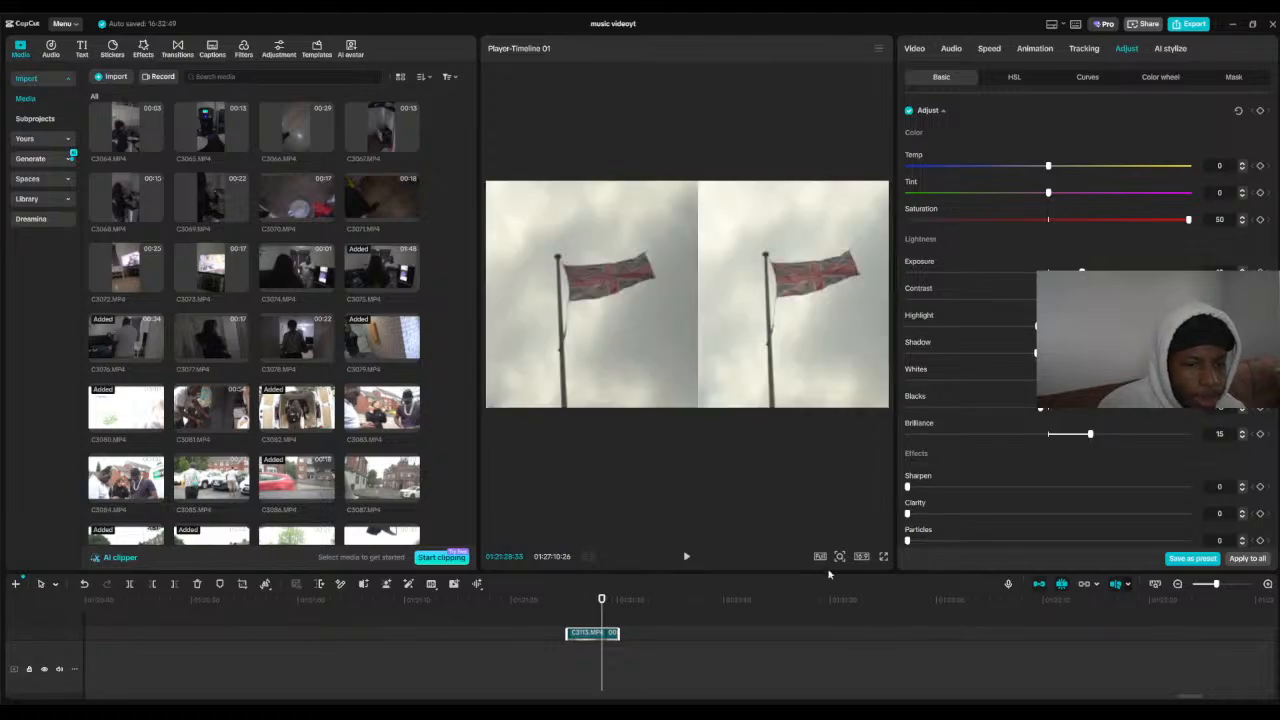
left_click_drag(828, 574, 828, 489)
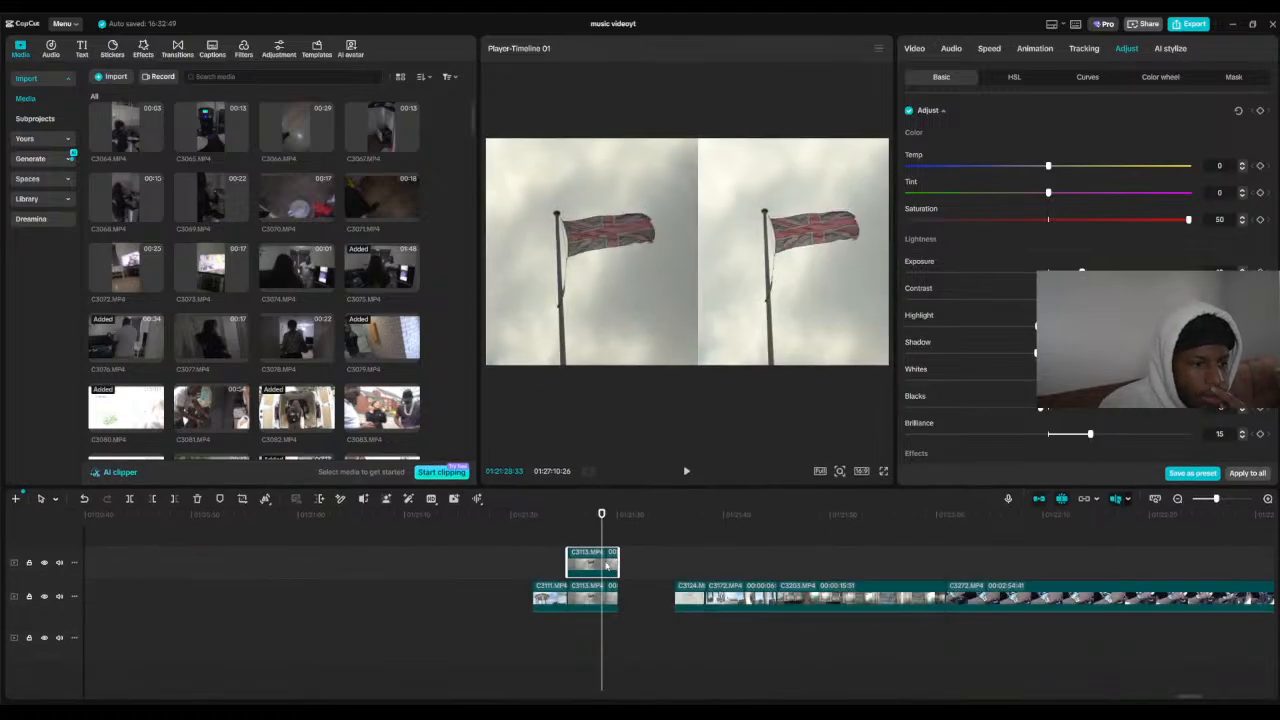
left_click_drag(605, 565, 630, 562)
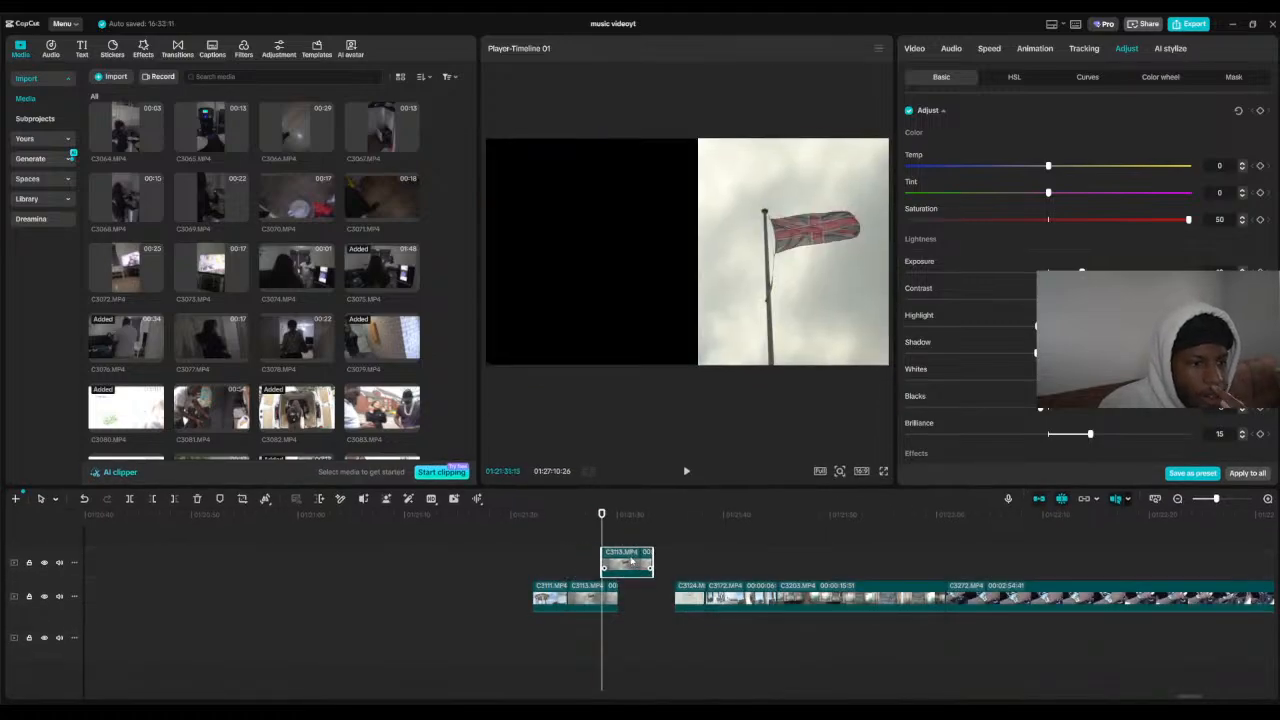
Step: Move the upper flag copy later on its track so it starts where the lower flag clip ends
left_click(586, 600)
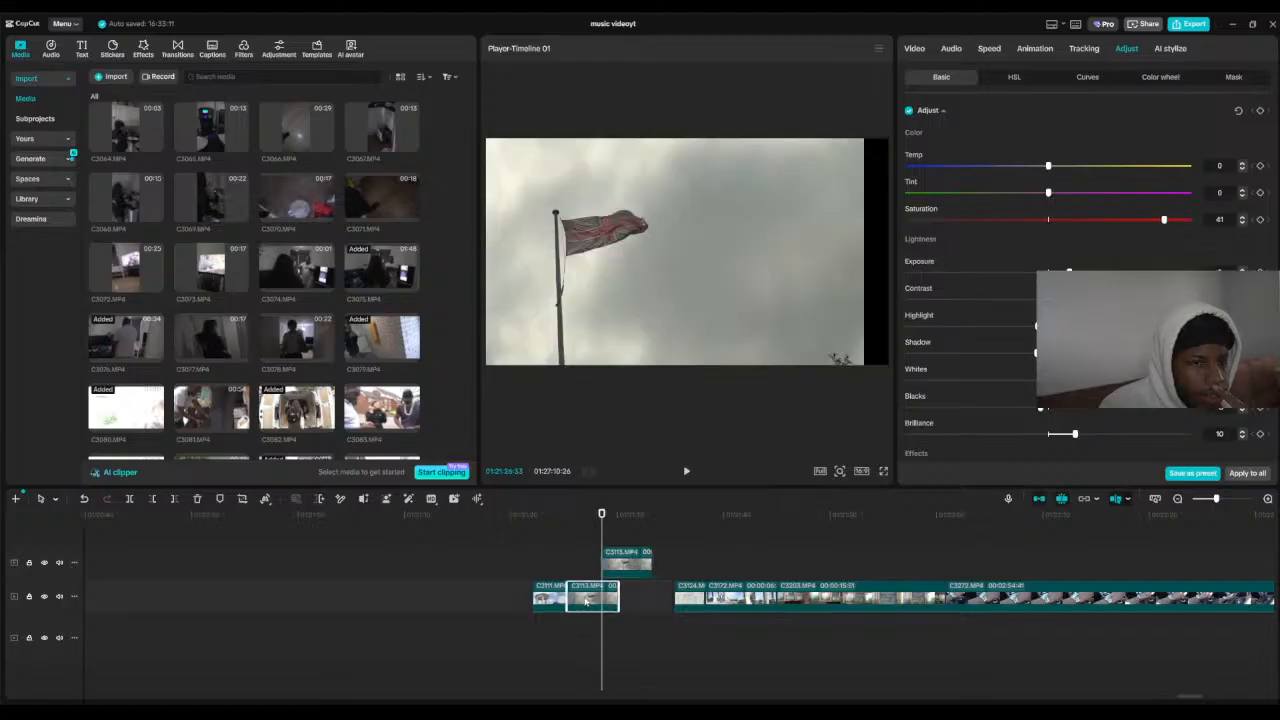
left_click(630, 563)
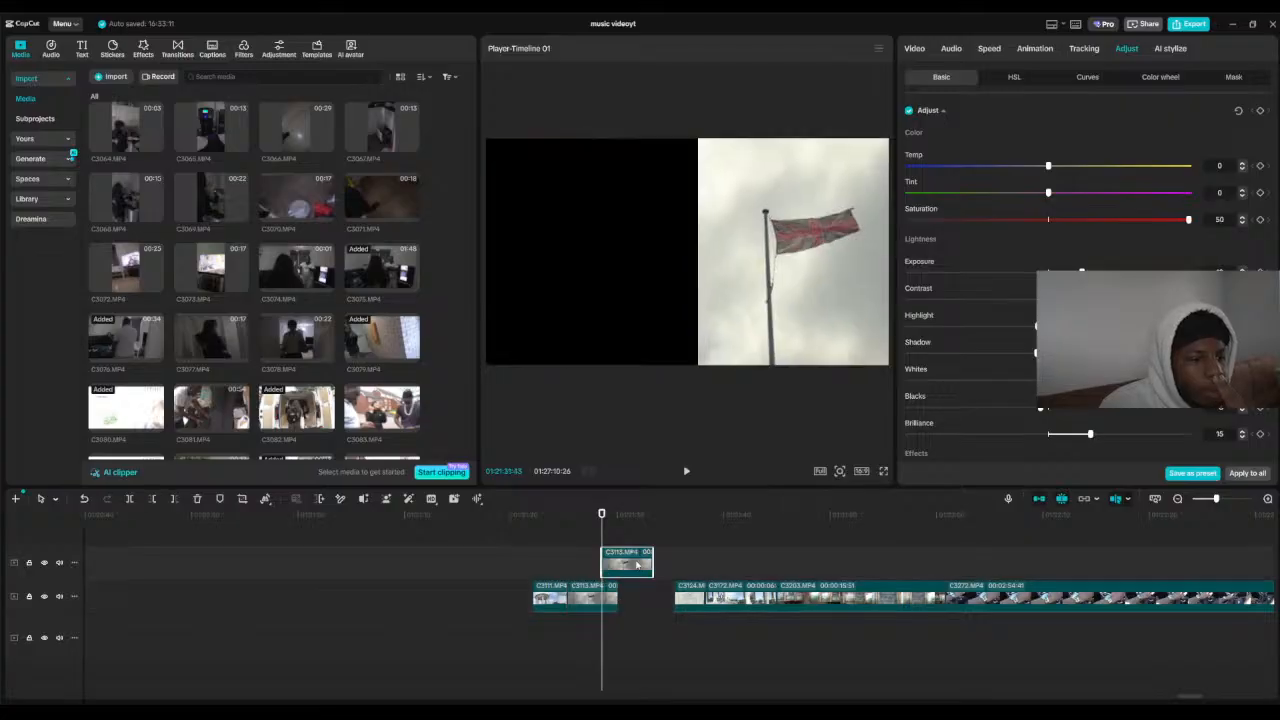
mouse_move(630, 563)
left_mouse_down()
mouse_move(597, 564)
mouse_move(651, 565)
left_mouse_up()
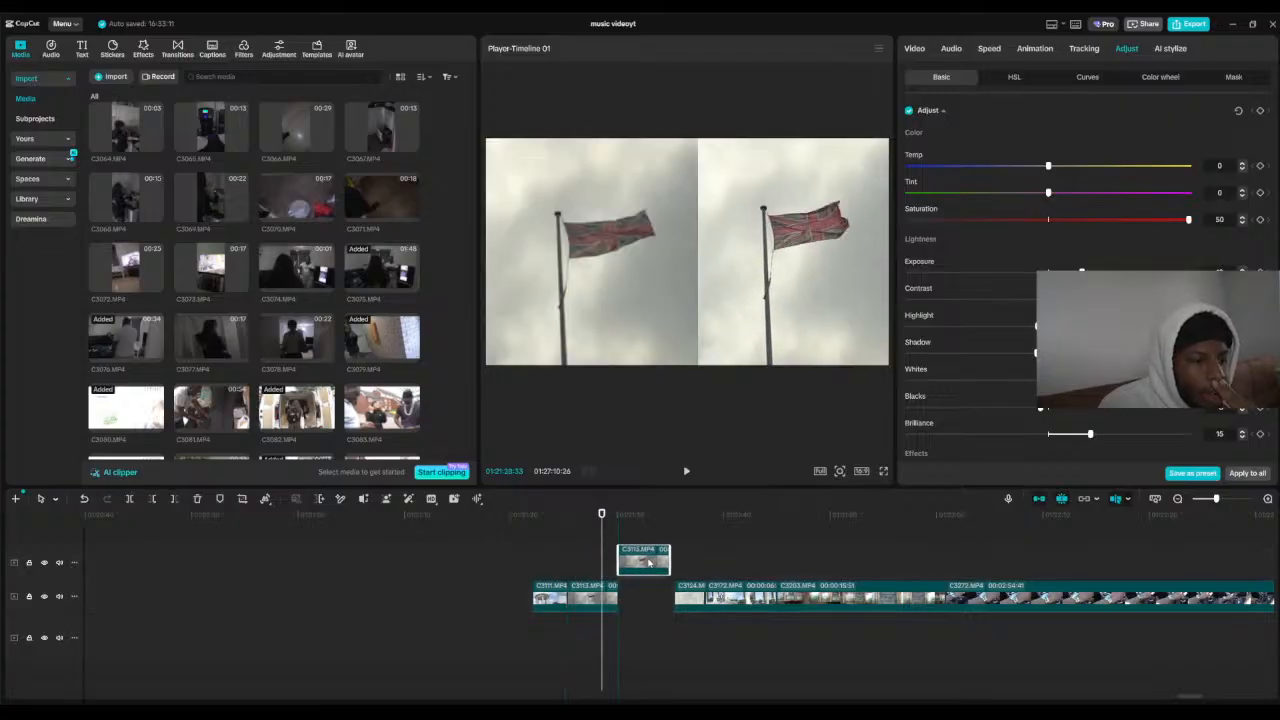
Step: Set the lower flag clip's brilliance to 0 and move the upper flag copy back directly above it
left_click(590, 596)
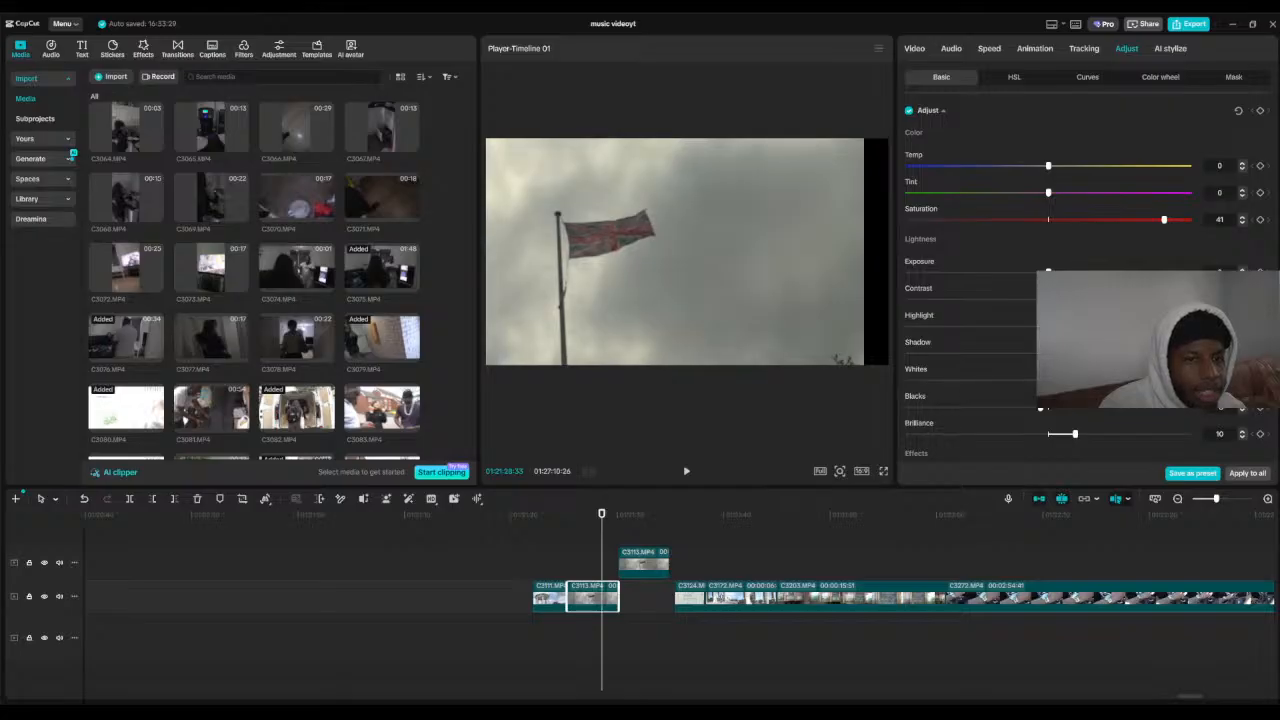
left_click_drag(1075, 437, 1048, 435)
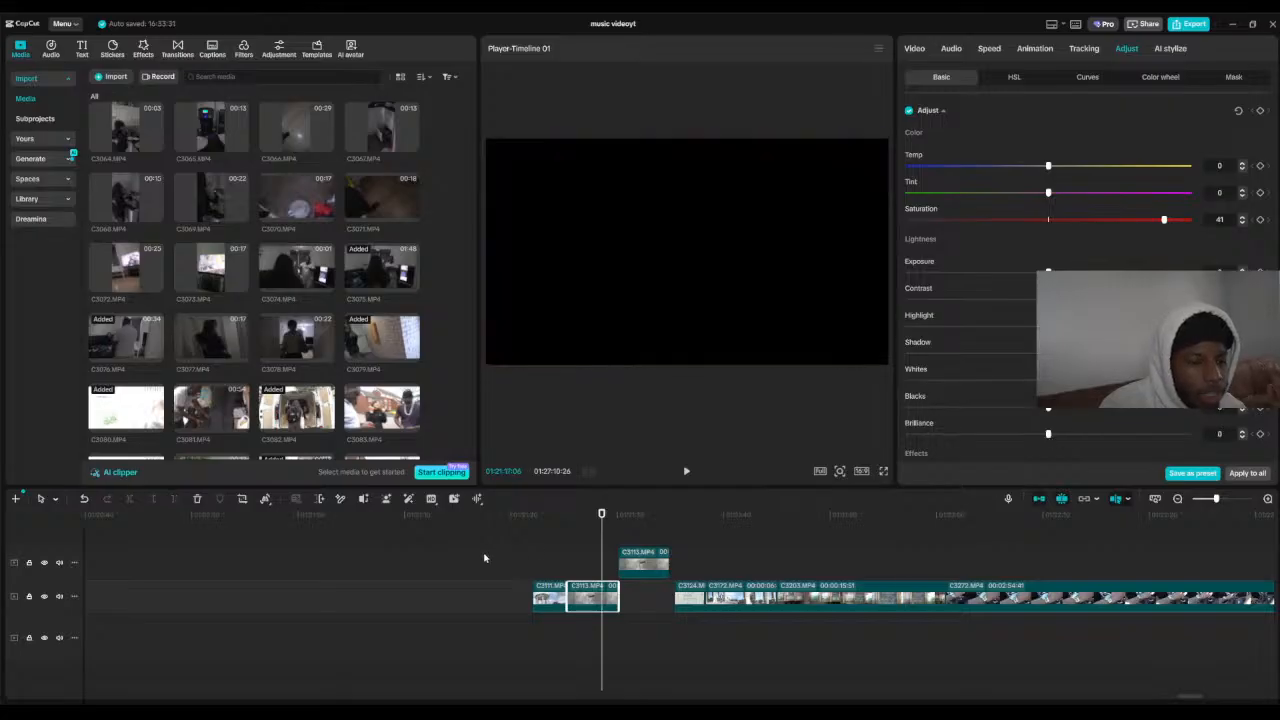
left_click_drag(601, 515, 576, 515)
left_click_drag(663, 560, 610, 560)
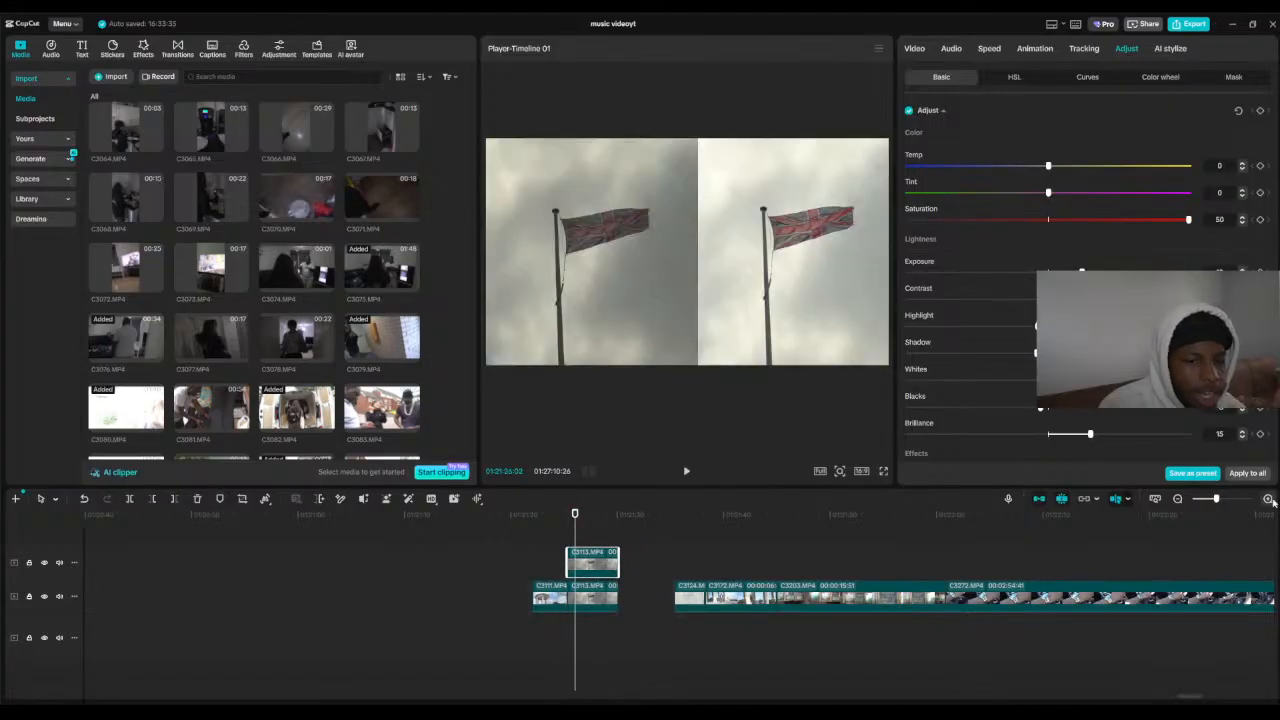
Step: Enlarge the preview area and play the flag split-screen full screen from its start
left_click(1268, 499)
left_click_drag(575, 513, 545, 513)
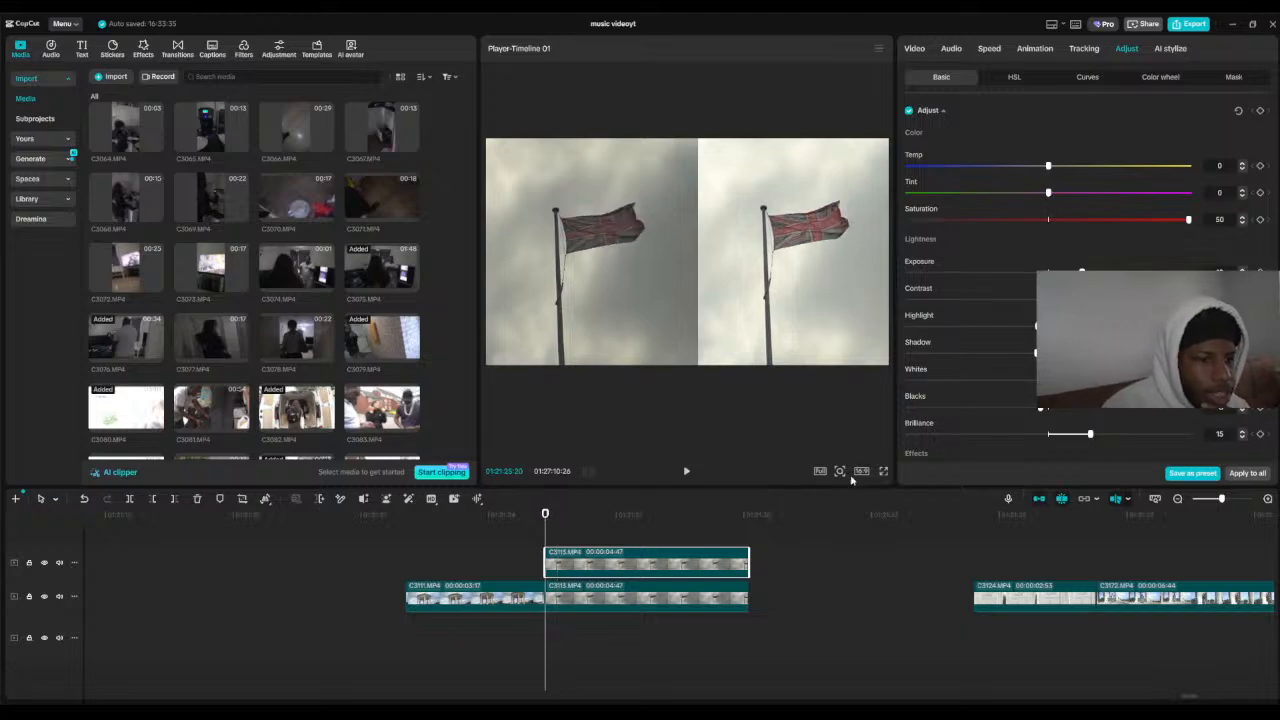
left_click_drag(776, 486, 776, 570)
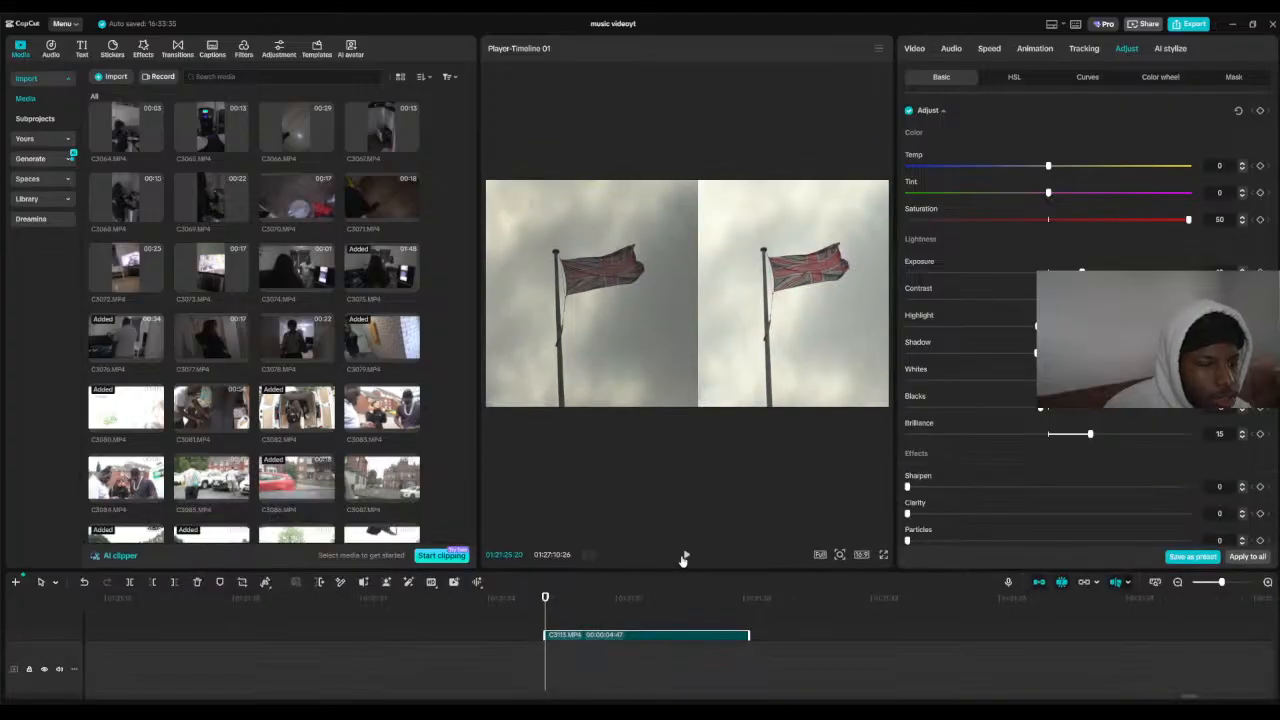
left_click(882, 555)
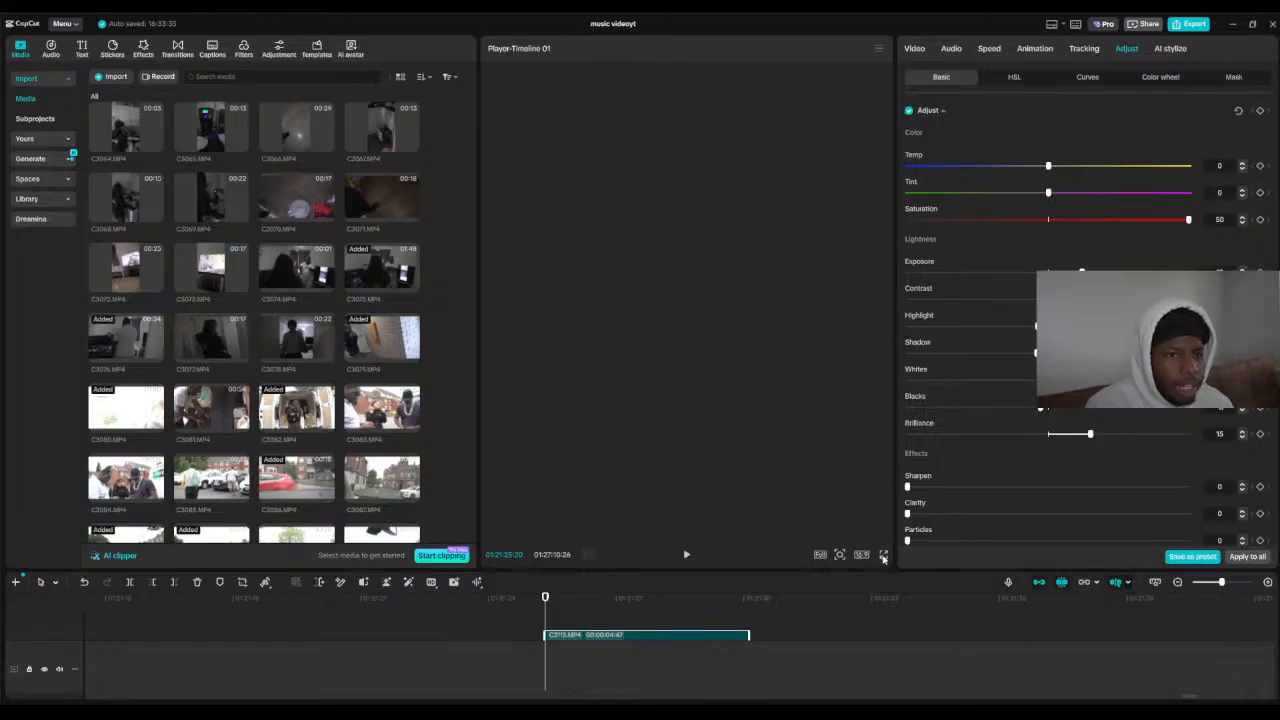
key("space")
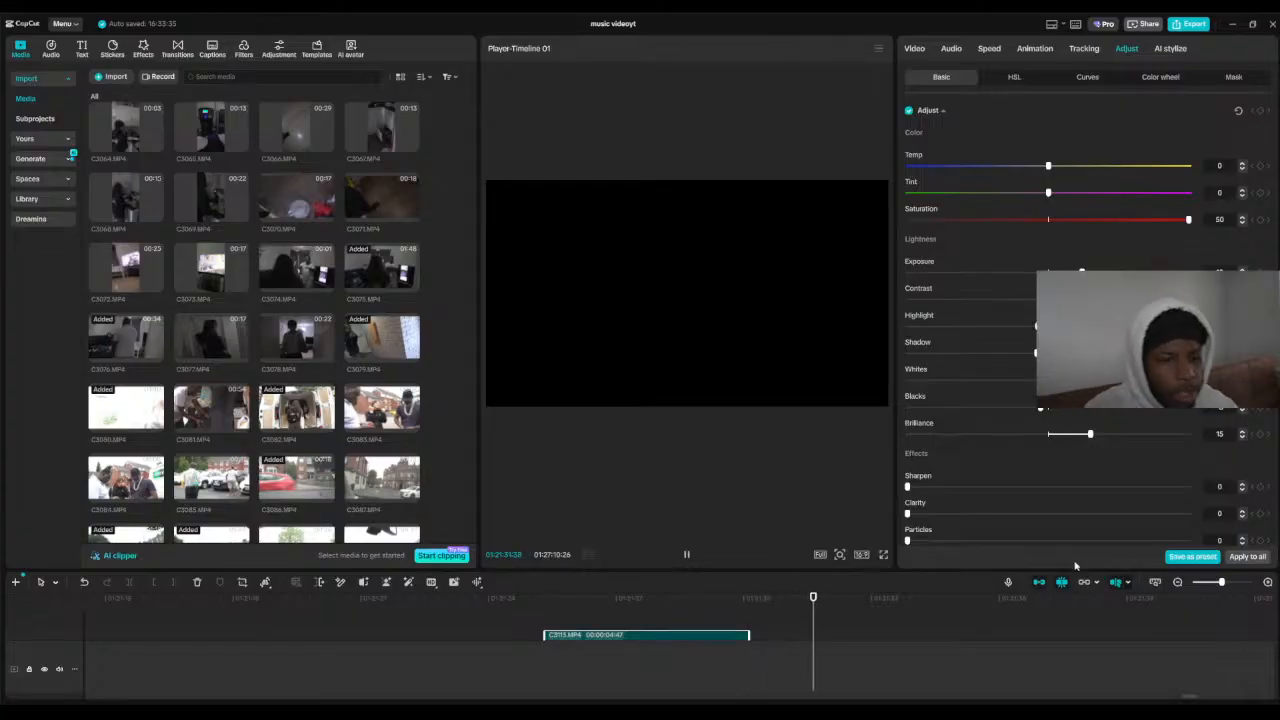
Step: Enlarge the timeline area and remove the lower flag clip, keeping only the graded upper copy
left_click_drag(721, 566, 737, 456)
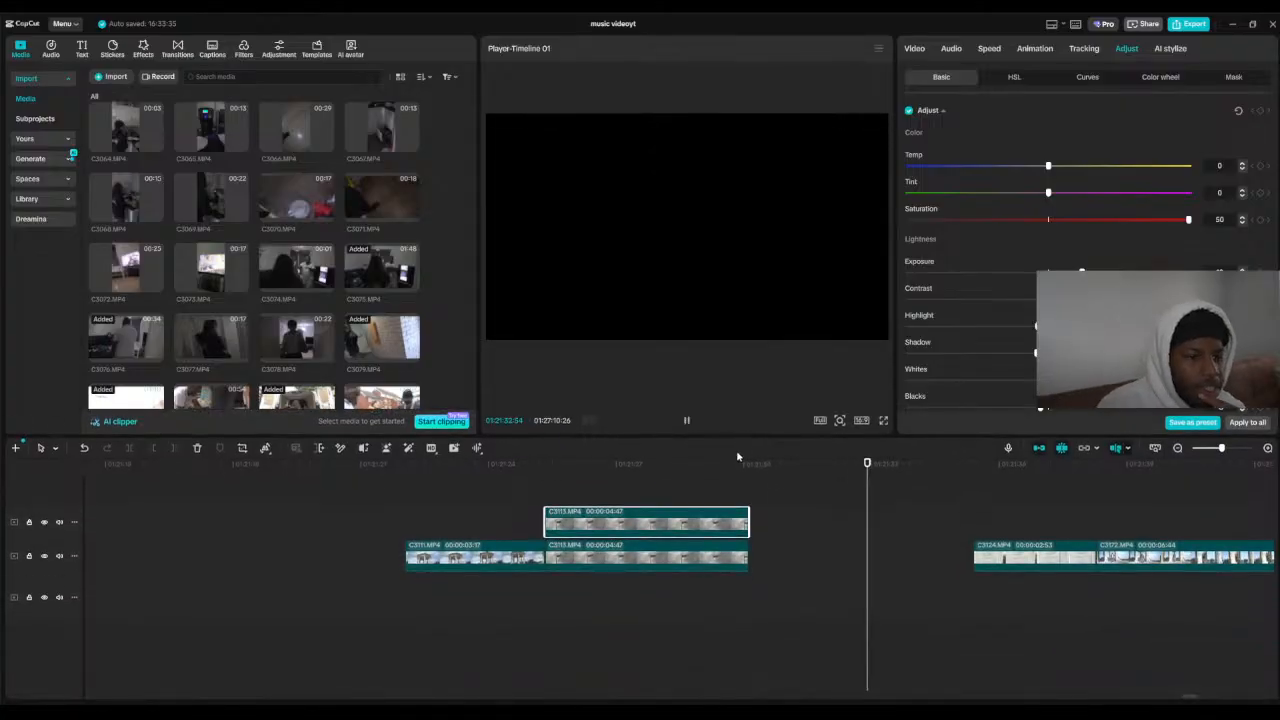
left_click(737, 456)
left_click(552, 462)
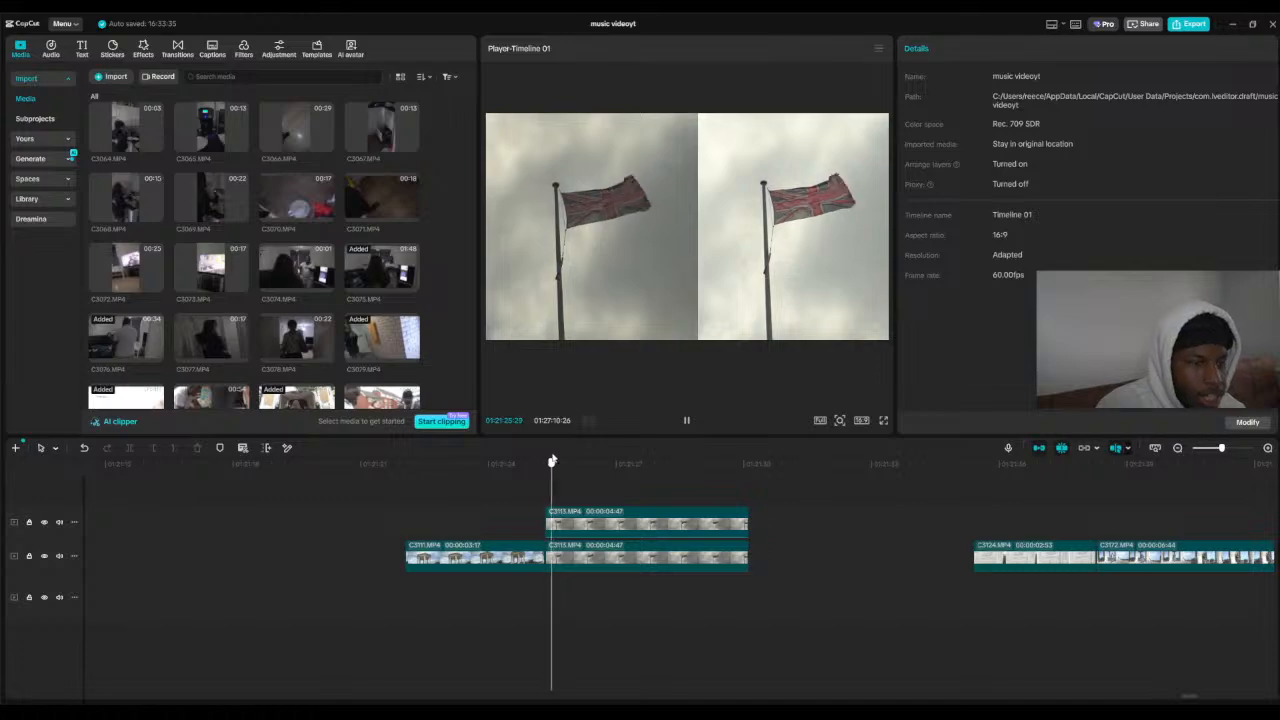
left_click(594, 565)
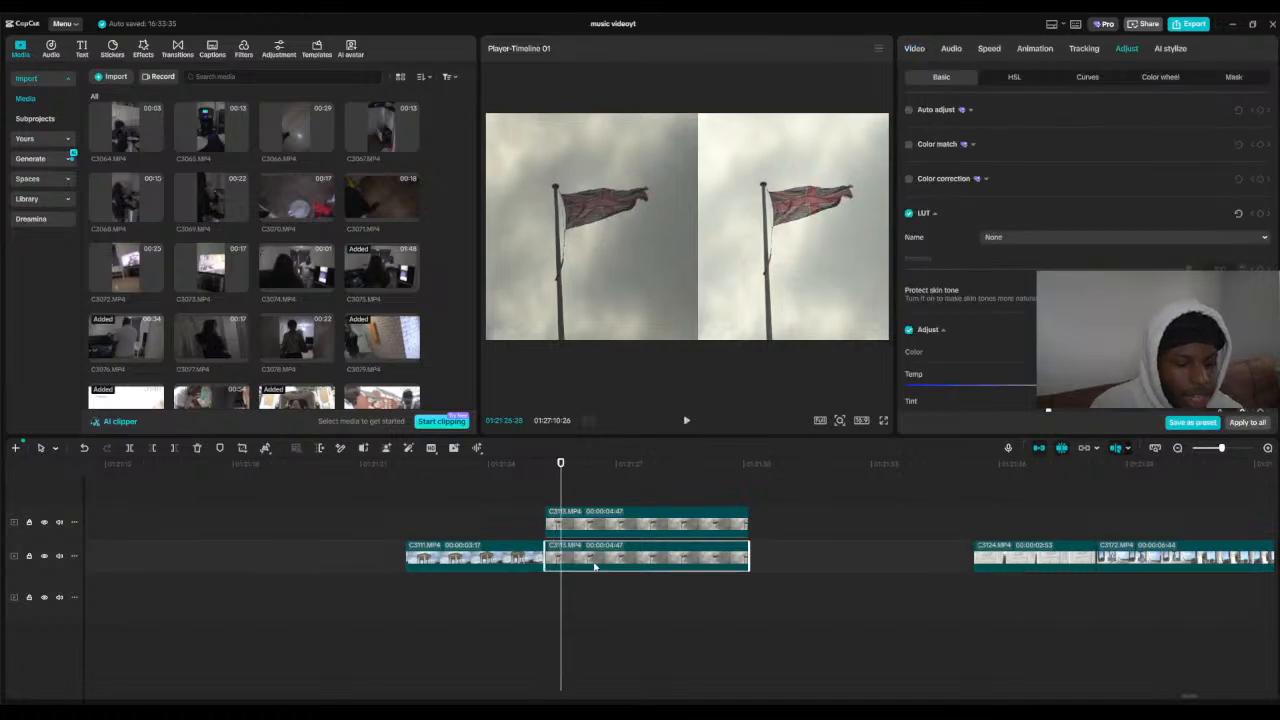
left_click_drag(594, 566, 594, 524)
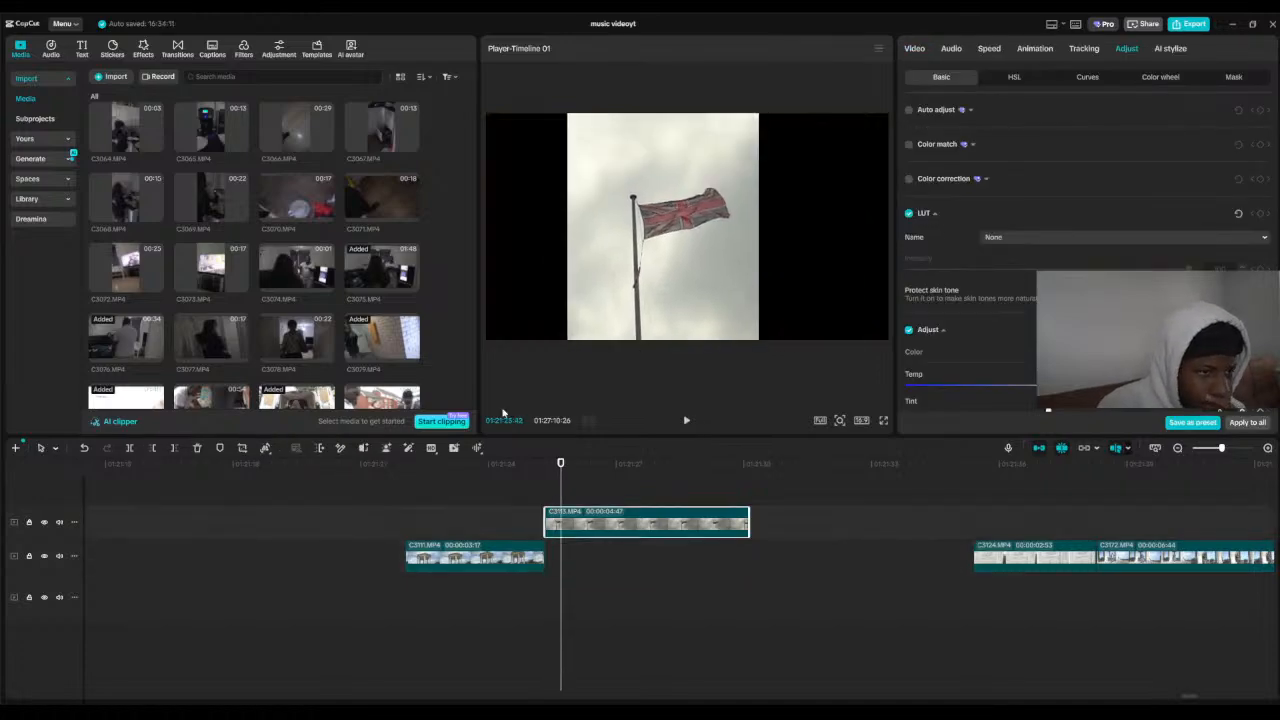
Step: Restore the flag copy's full uncropped frame, set its scale to 100% and reset its position to 0, 0
left_click(242, 450)
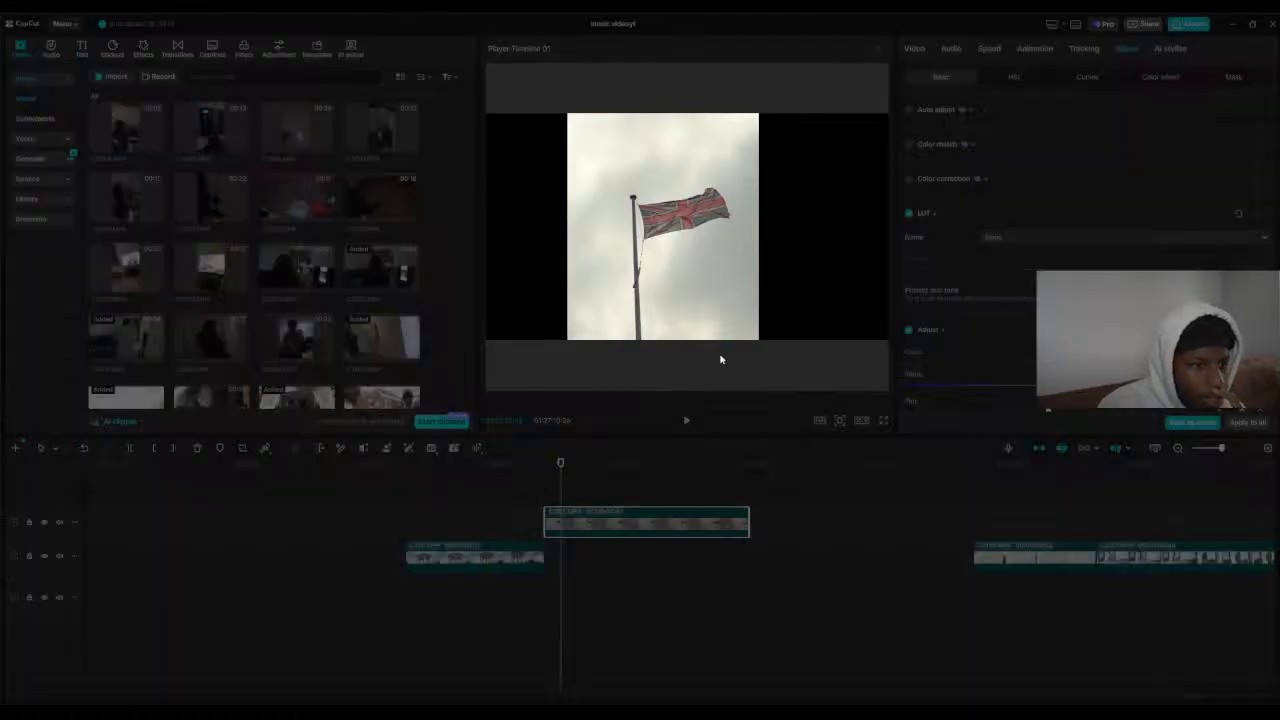
left_click(923, 546)
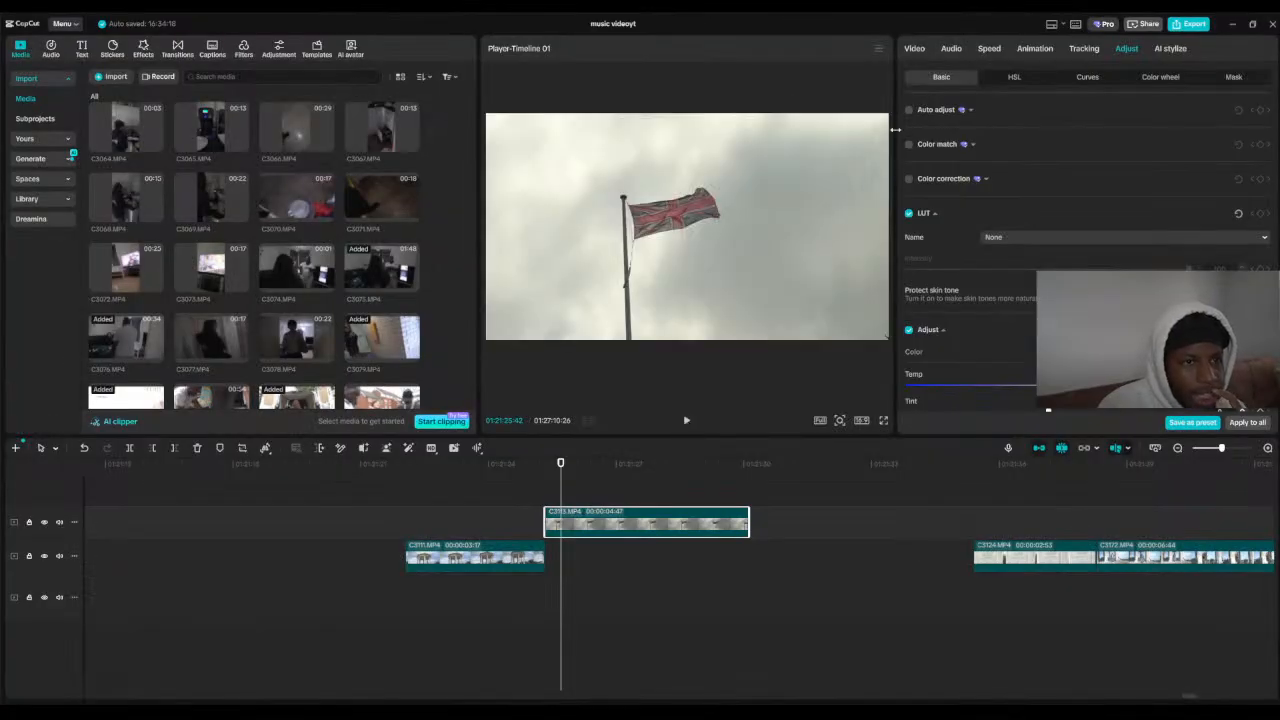
left_click(914, 48)
left_click_drag(980, 143, 962, 143)
left_click(1243, 143)
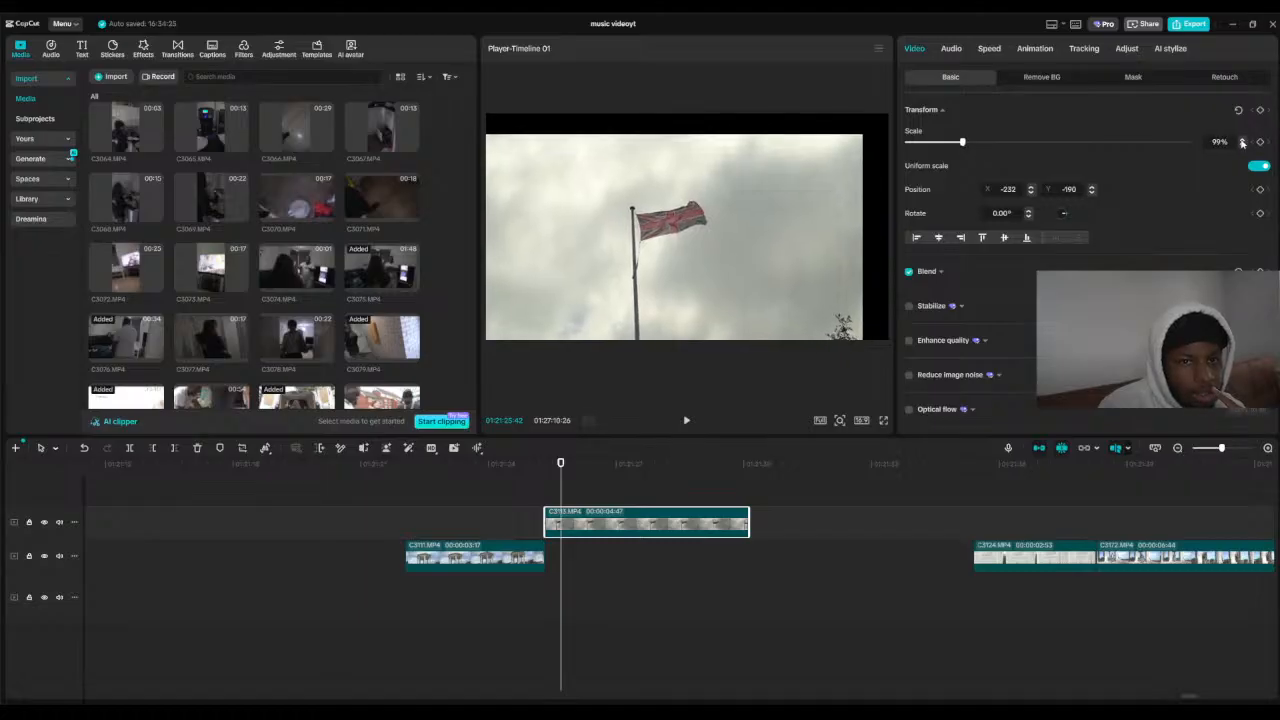
left_click(1243, 143)
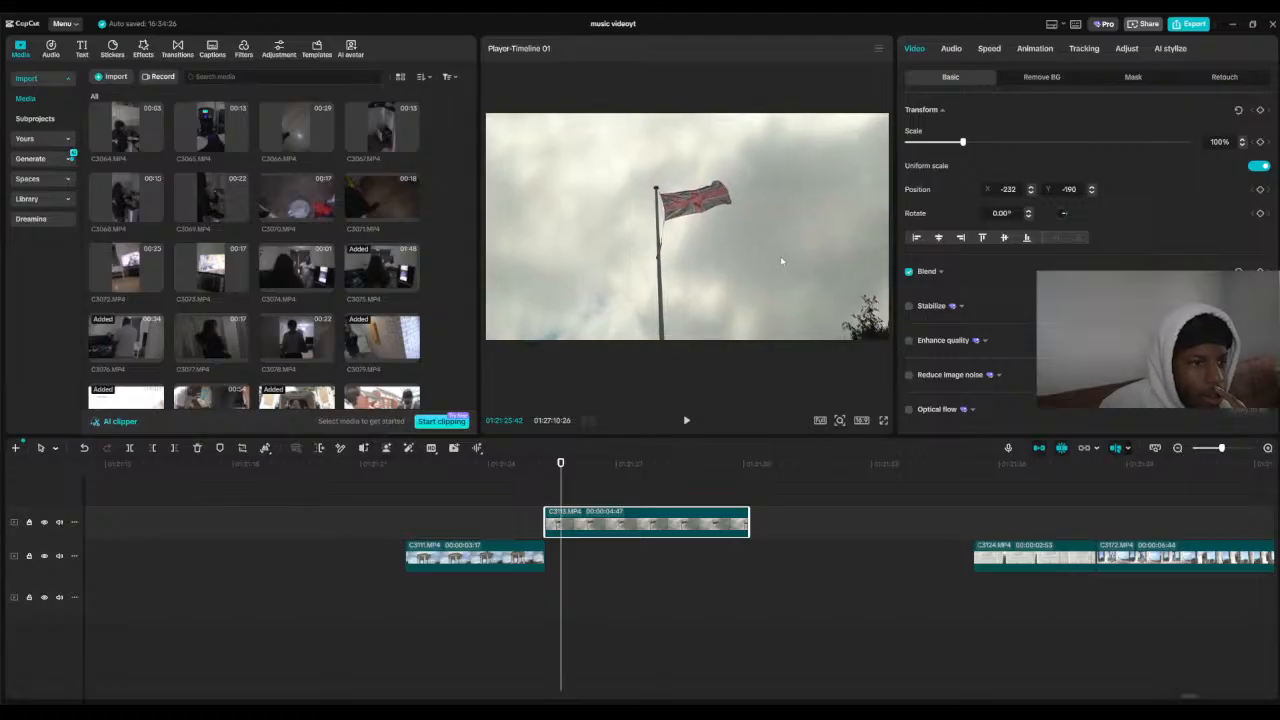
Step: Play back the reframed flag clip and check it full screen
left_click(685, 421)
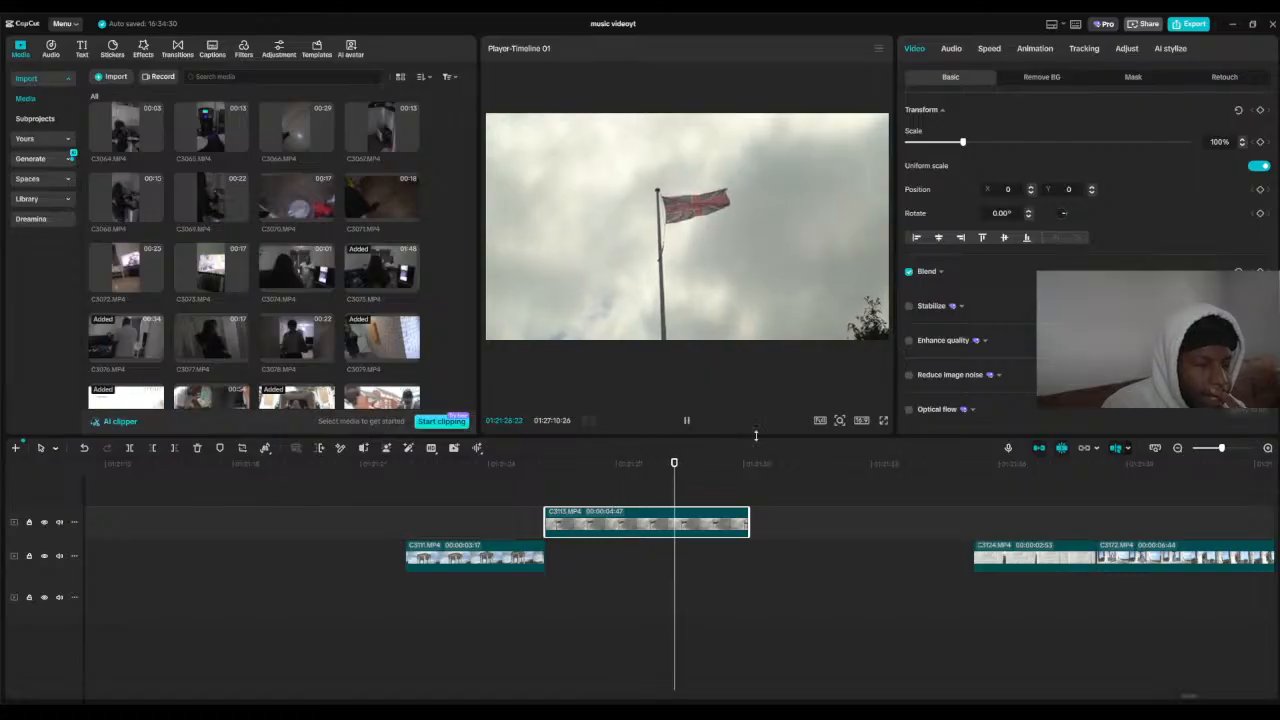
left_click(884, 423)
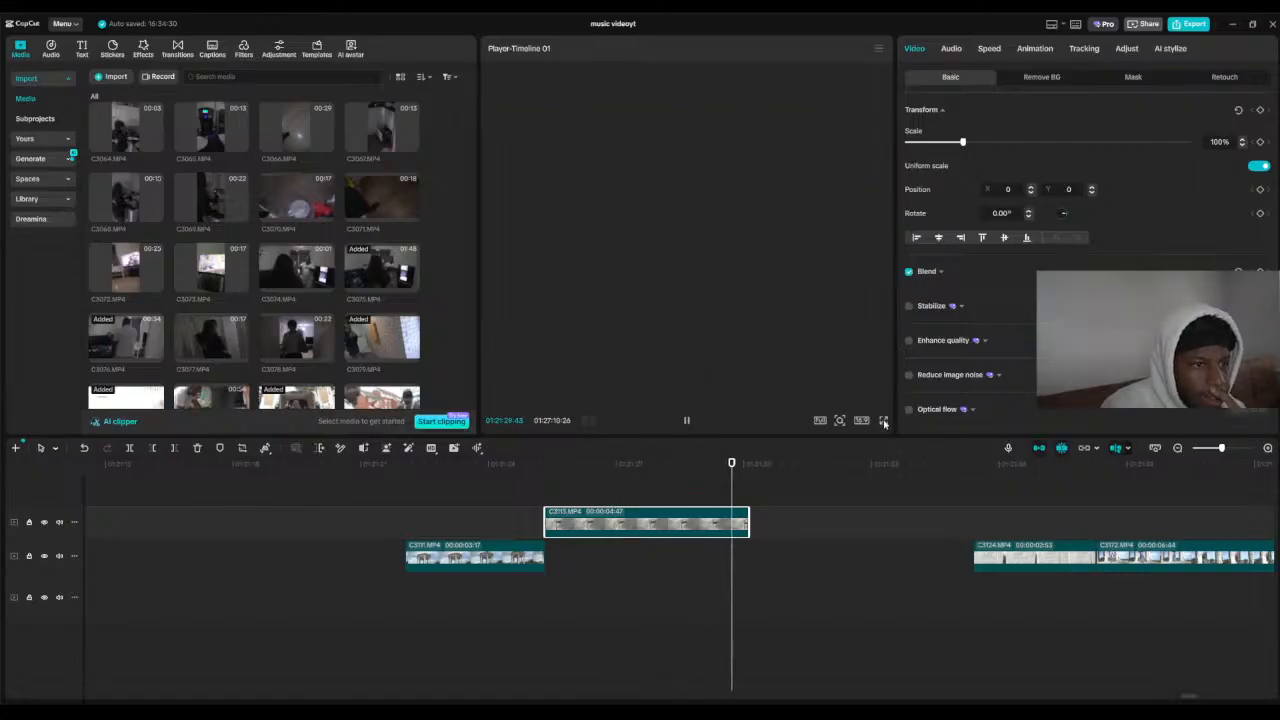
left_click(807, 684)
Step: Move C3111.MP4 onto the track above C3172.MP4 and place the flag clip on the main track directly before C3124.MP4
left_click_drag(665, 469, 507, 483)
left_click_drag(649, 521, 306, 545)
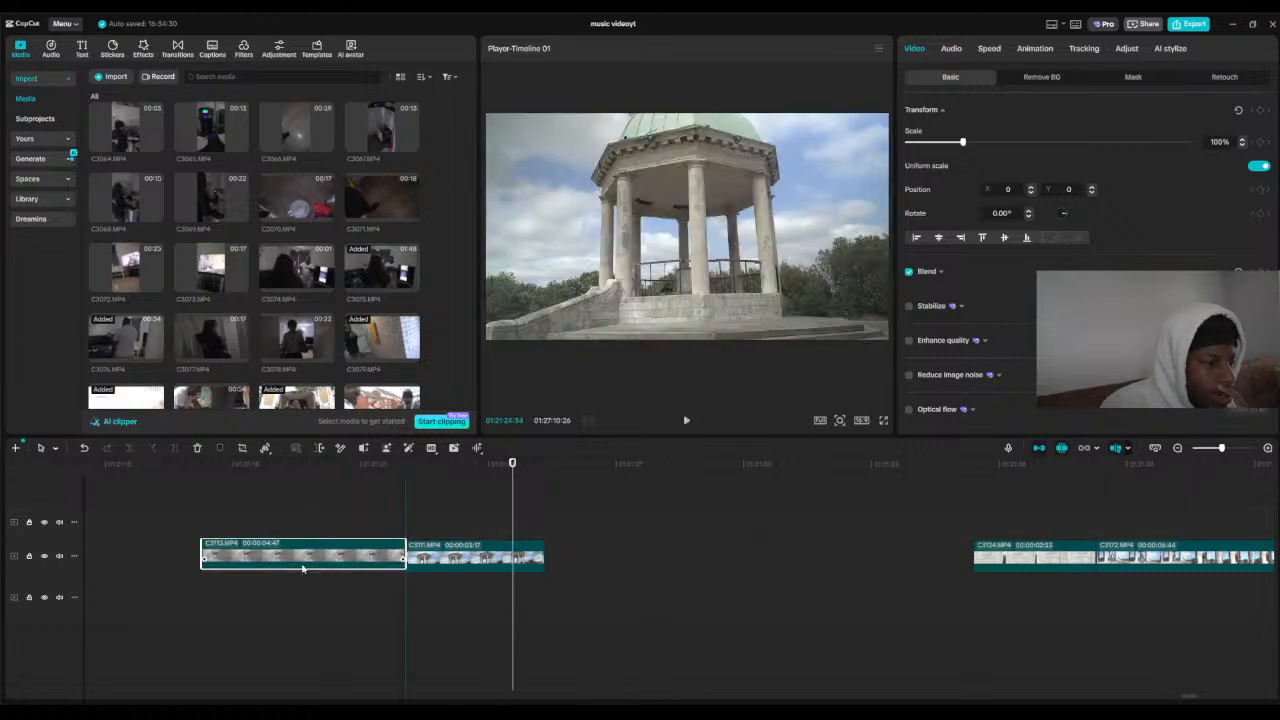
left_click(976, 464)
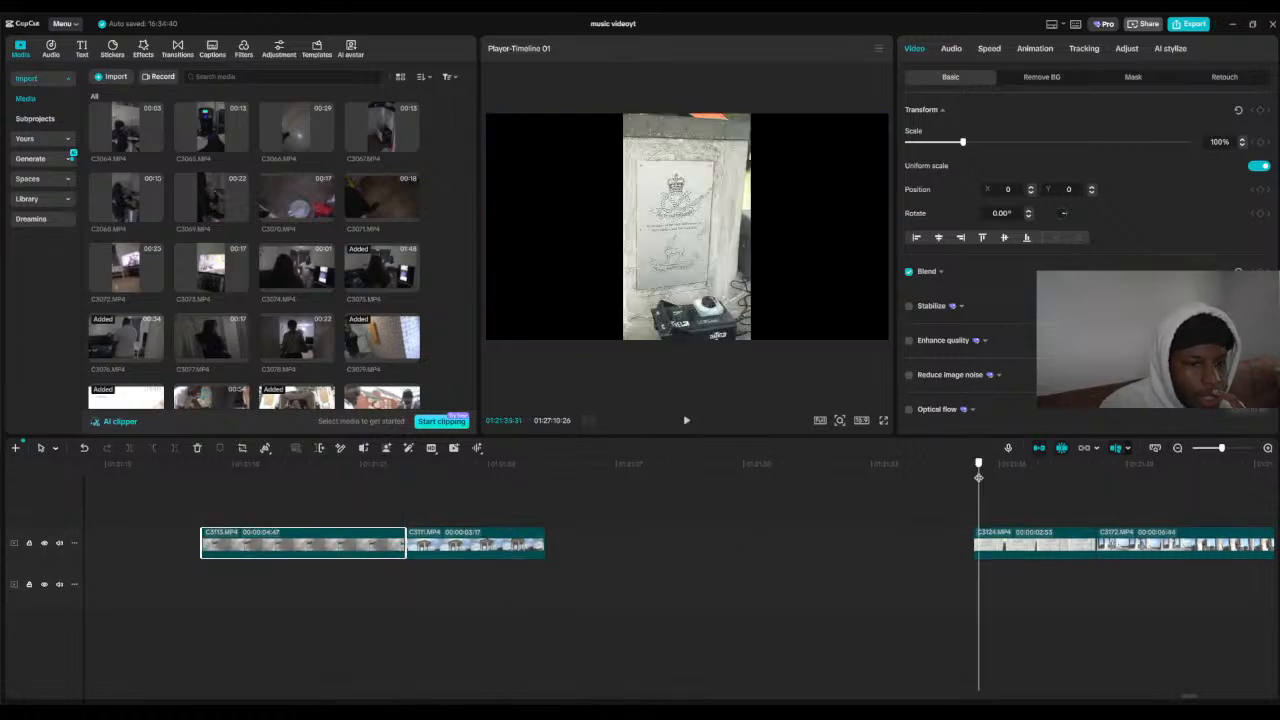
left_click(1177, 448)
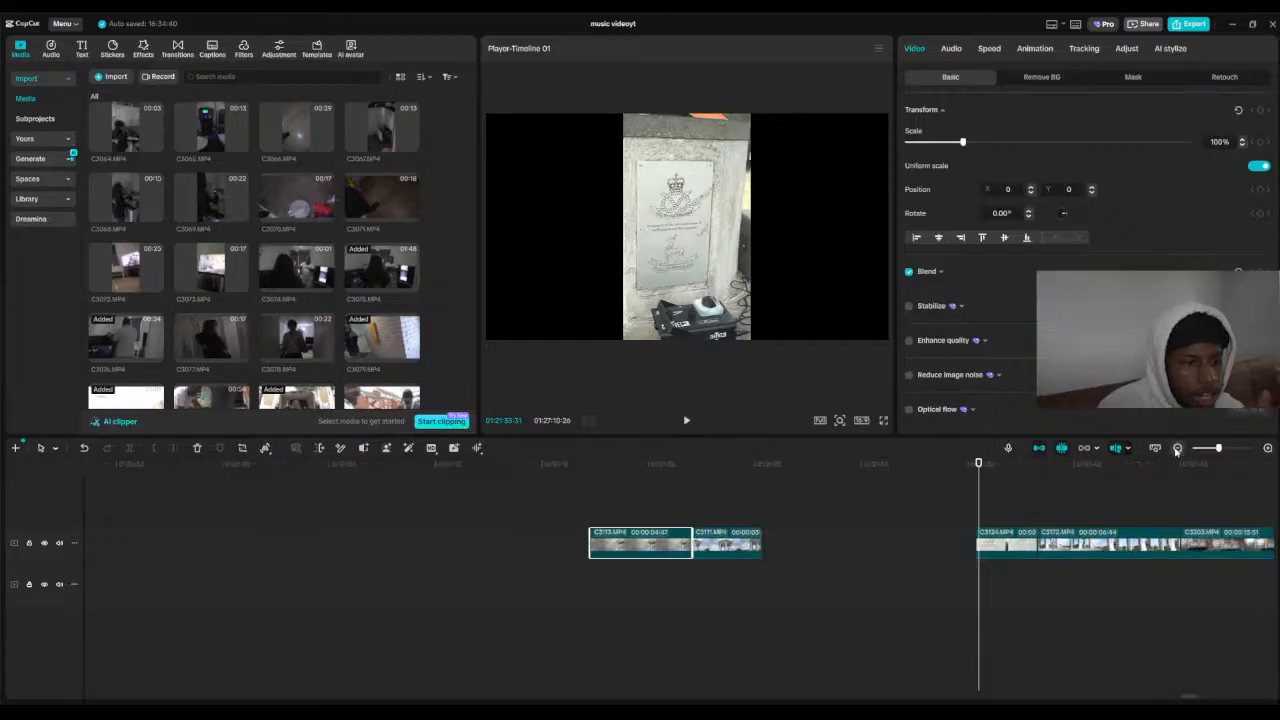
left_click_drag(979, 468, 1070, 478)
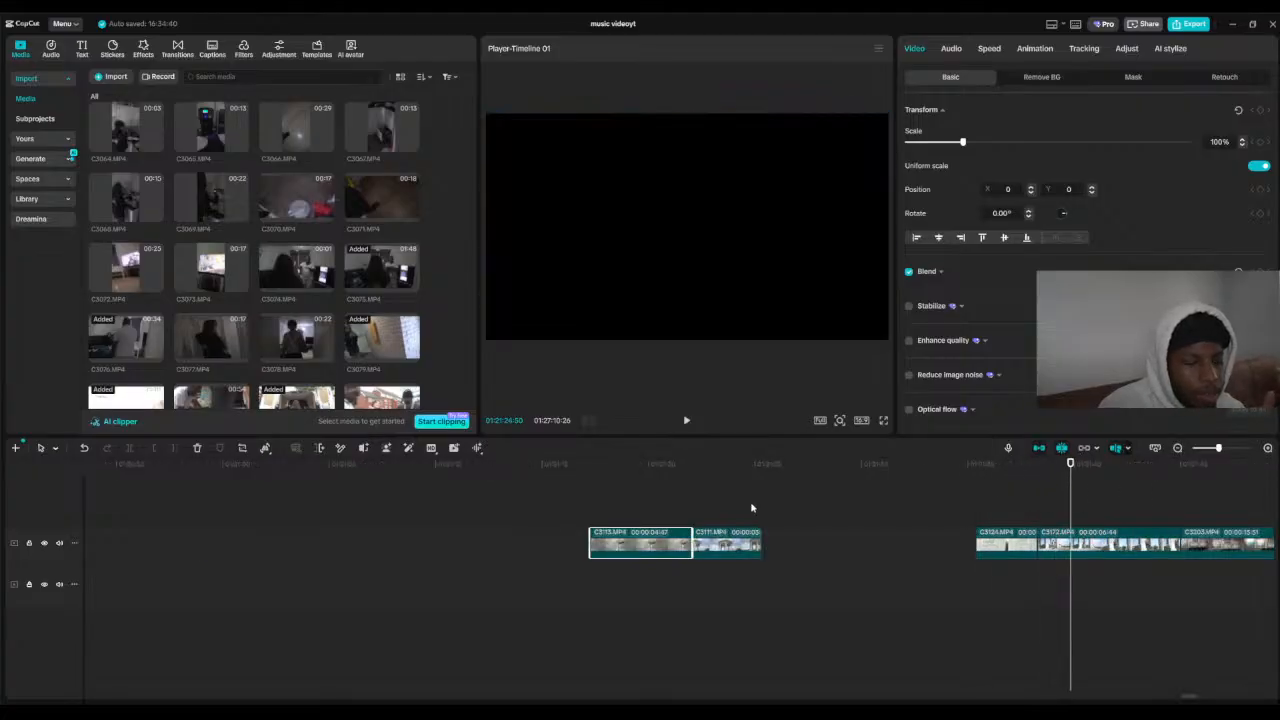
left_click_drag(752, 543, 1096, 513)
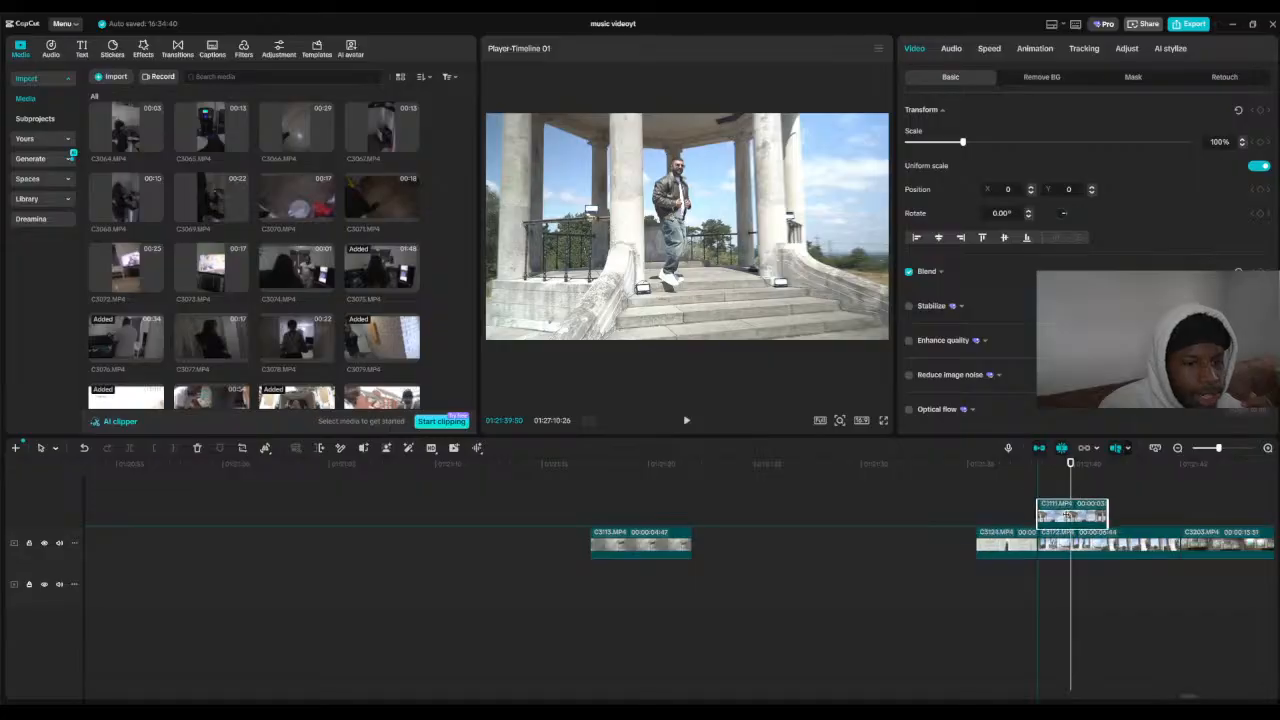
left_click_drag(647, 543, 929, 555)
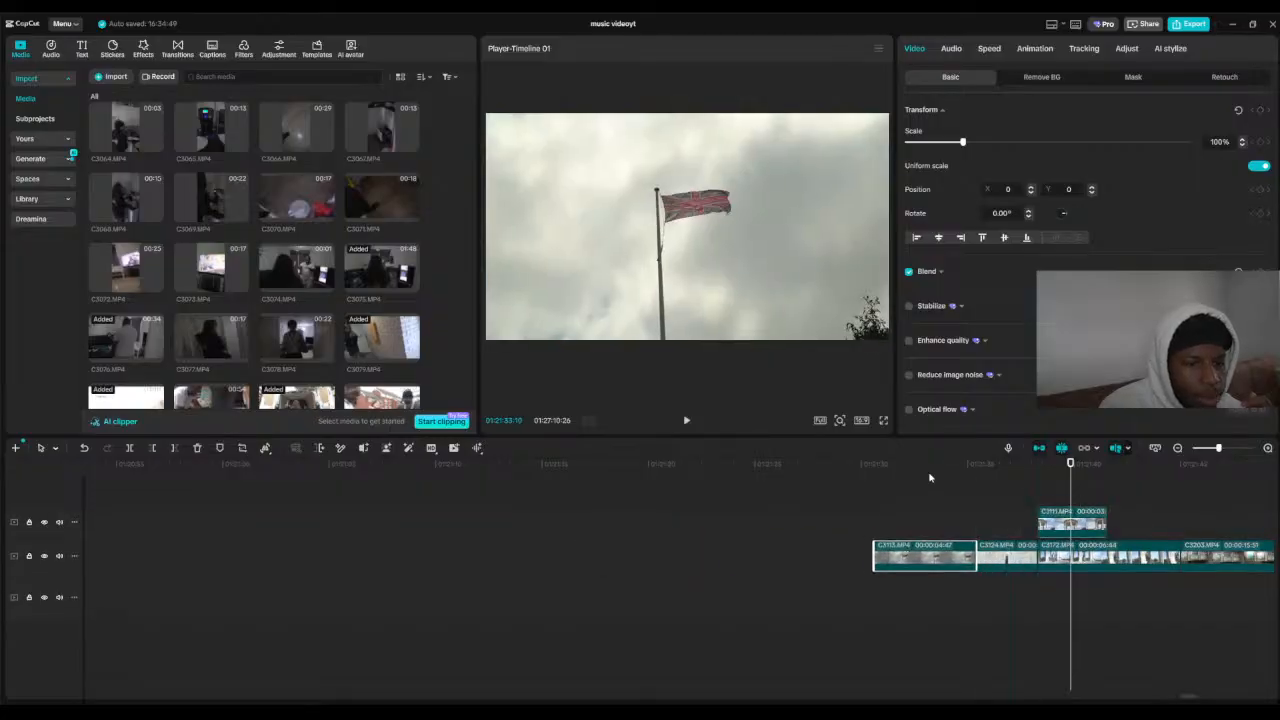
Step: Delete the vertical plaque clip C3124.MP4 from the main track
left_click_drag(932, 477, 470, 532)
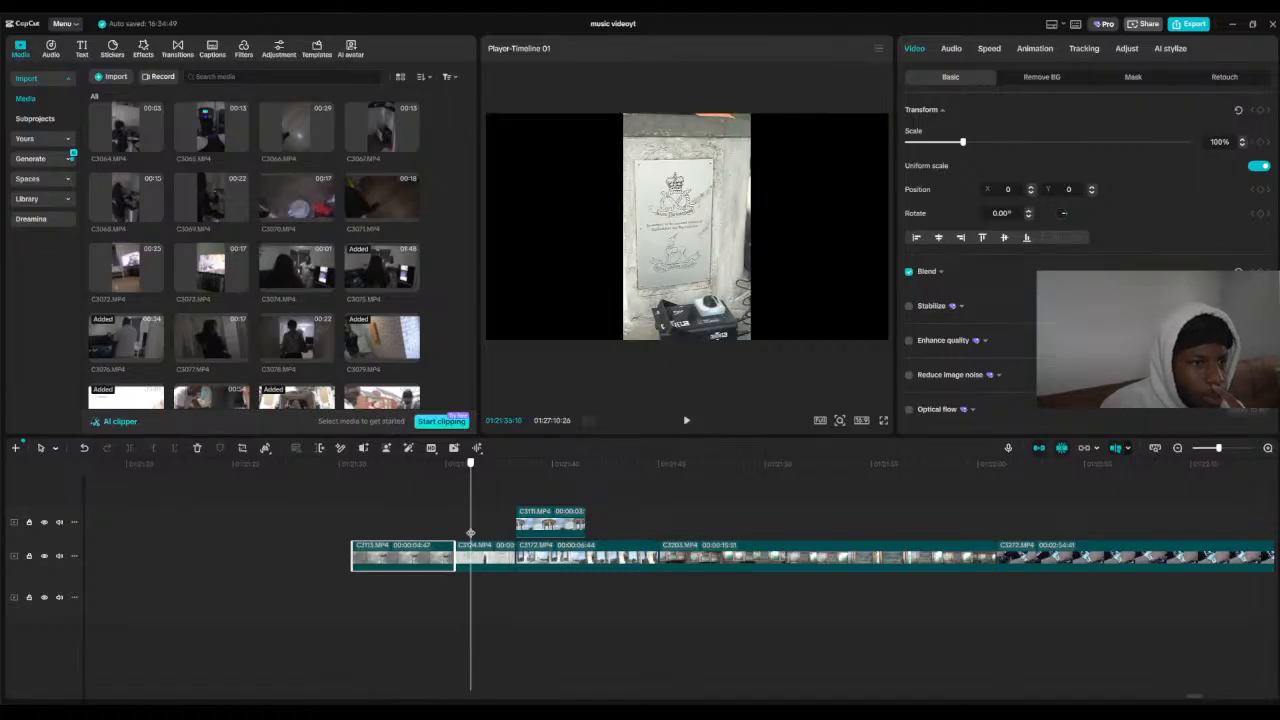
left_click(472, 555)
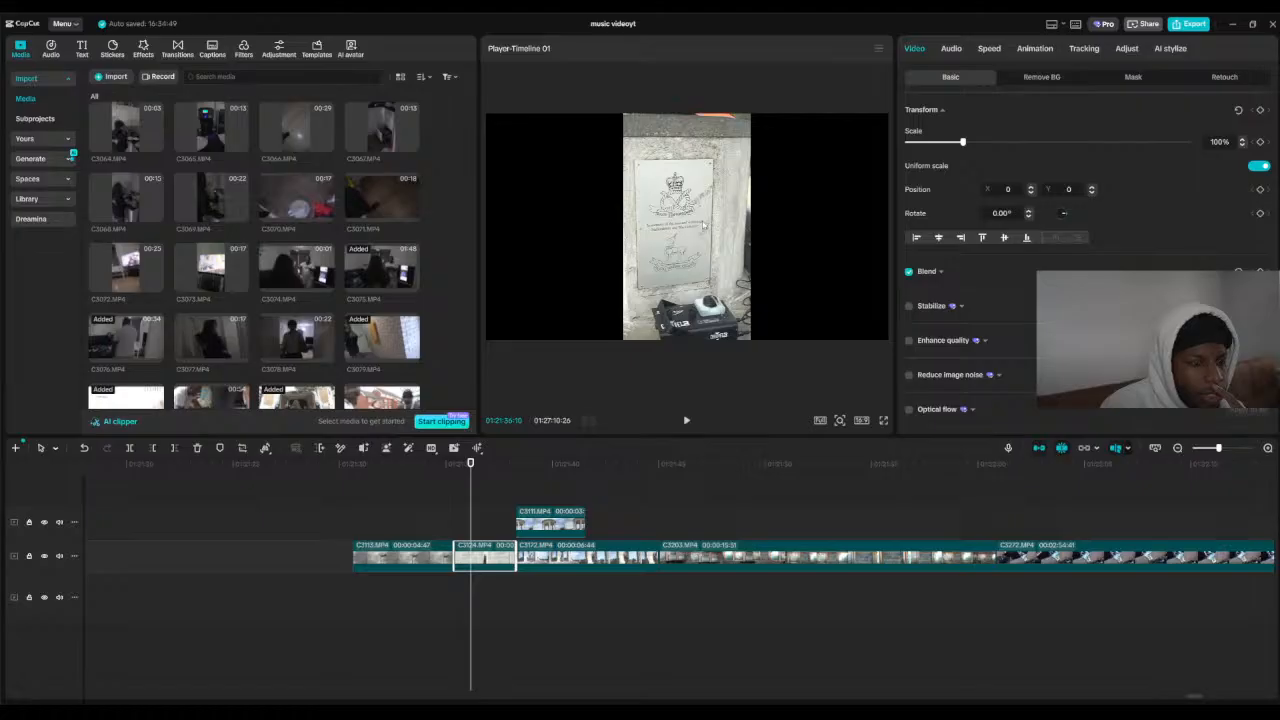
left_click(477, 464)
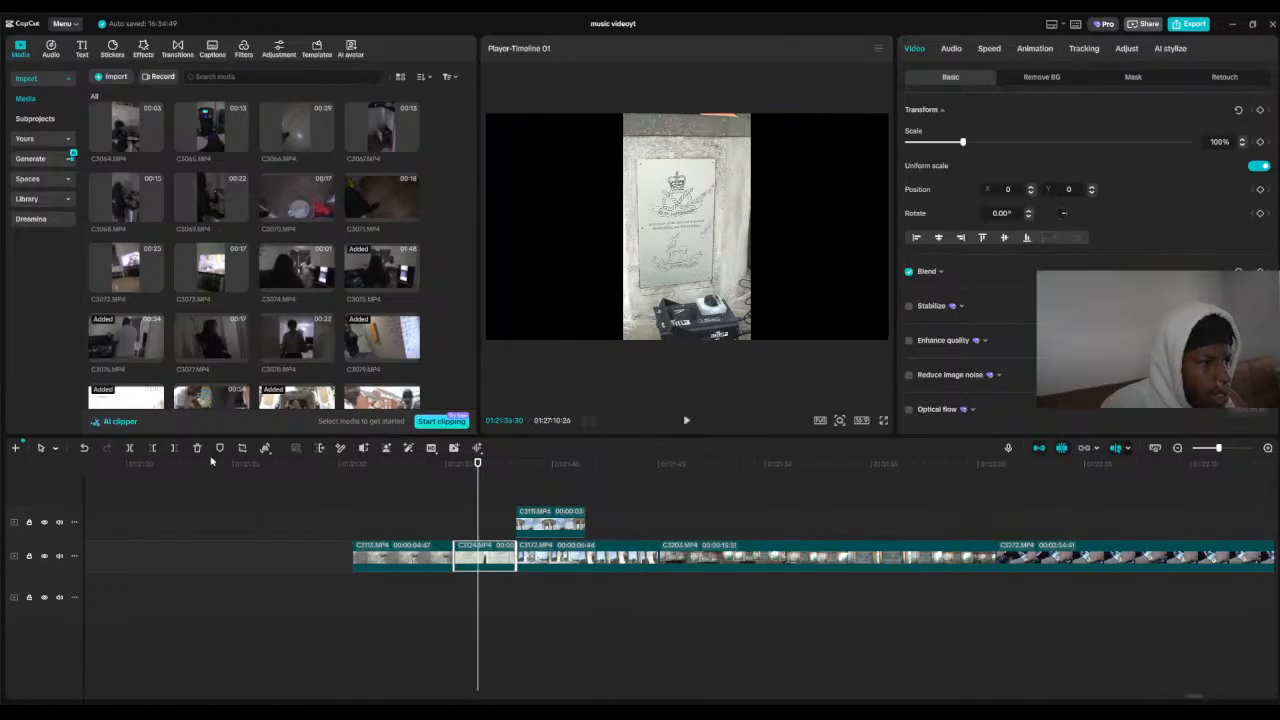
left_click(245, 449)
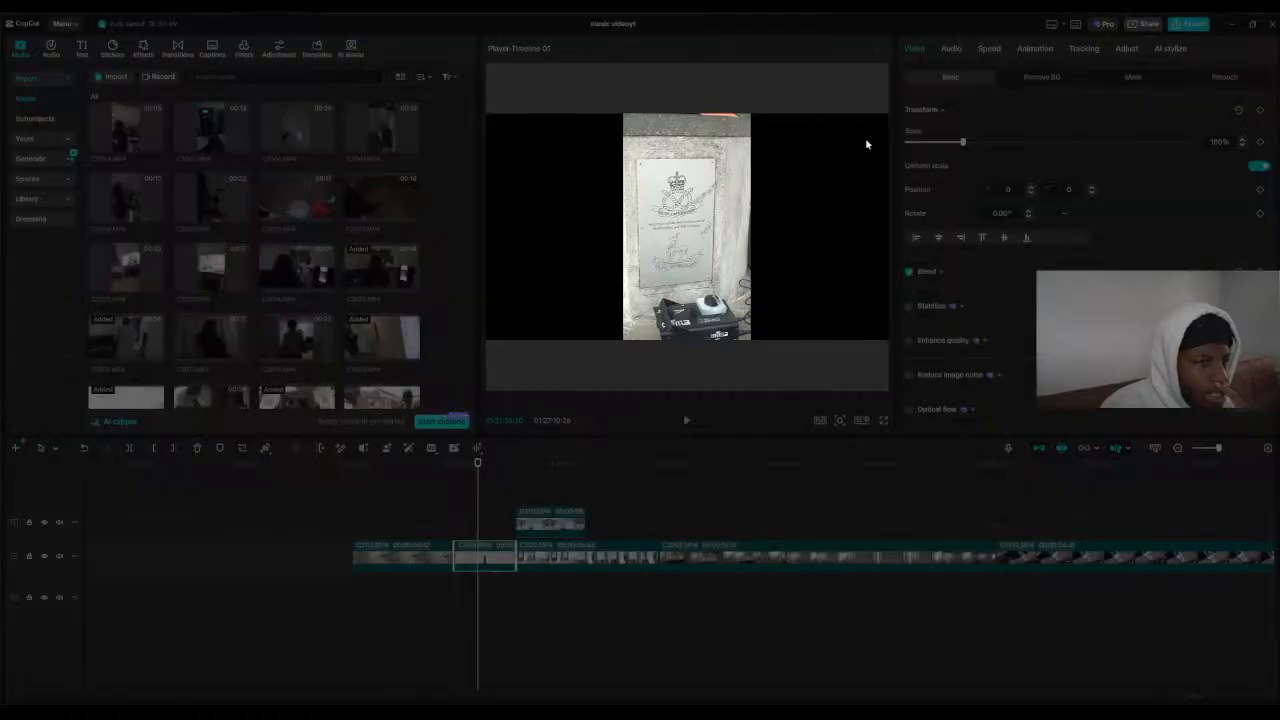
left_click(921, 165)
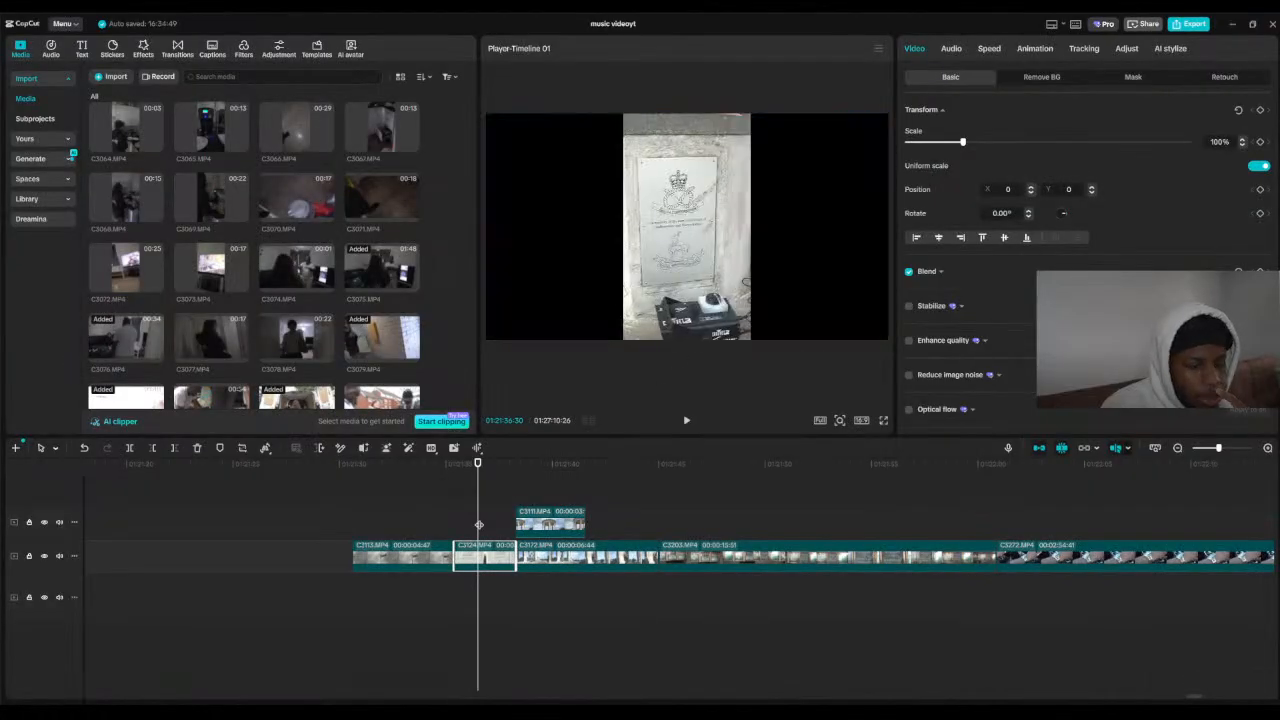
key("Delete")
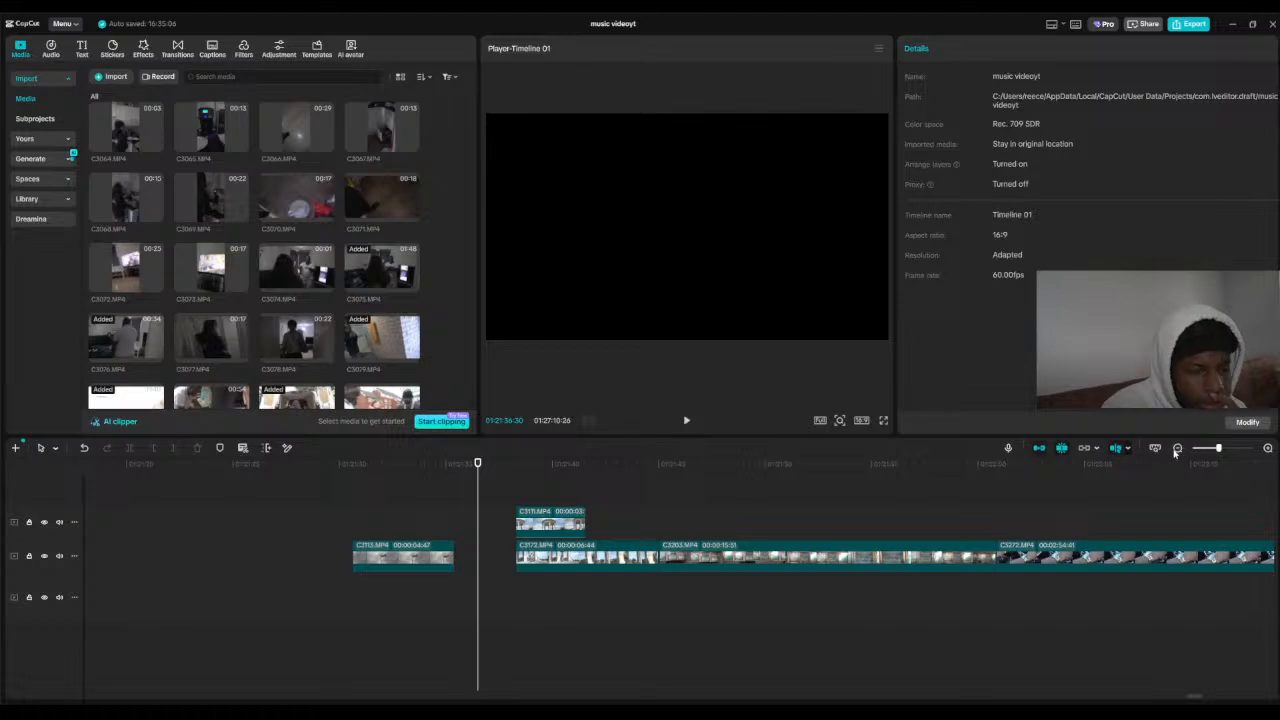
Step: Move the three short memorial clips and flag clip C3113.MP4 along the main track, closer to C3172.MP4, with the flag clip last
left_click(1177, 448)
left_click(1177, 448)
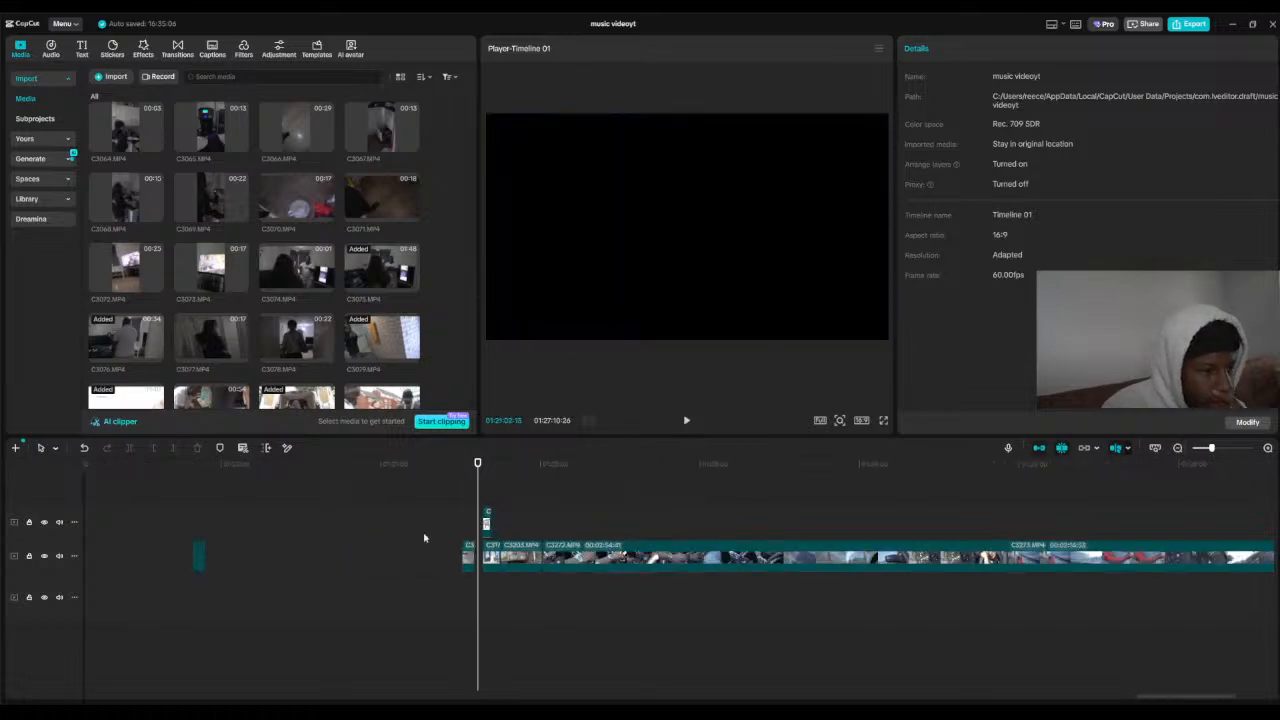
left_click_drag(467, 556, 243, 587)
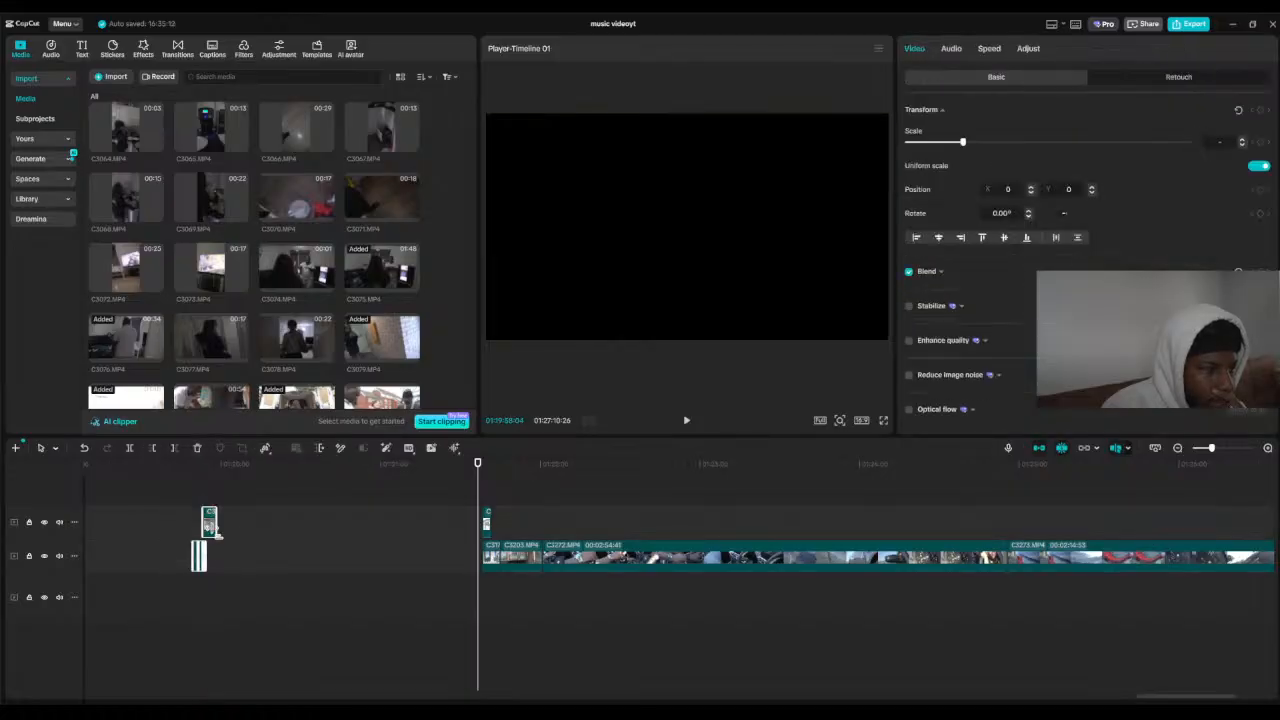
left_click_drag(209, 521, 434, 555)
left_click(457, 511)
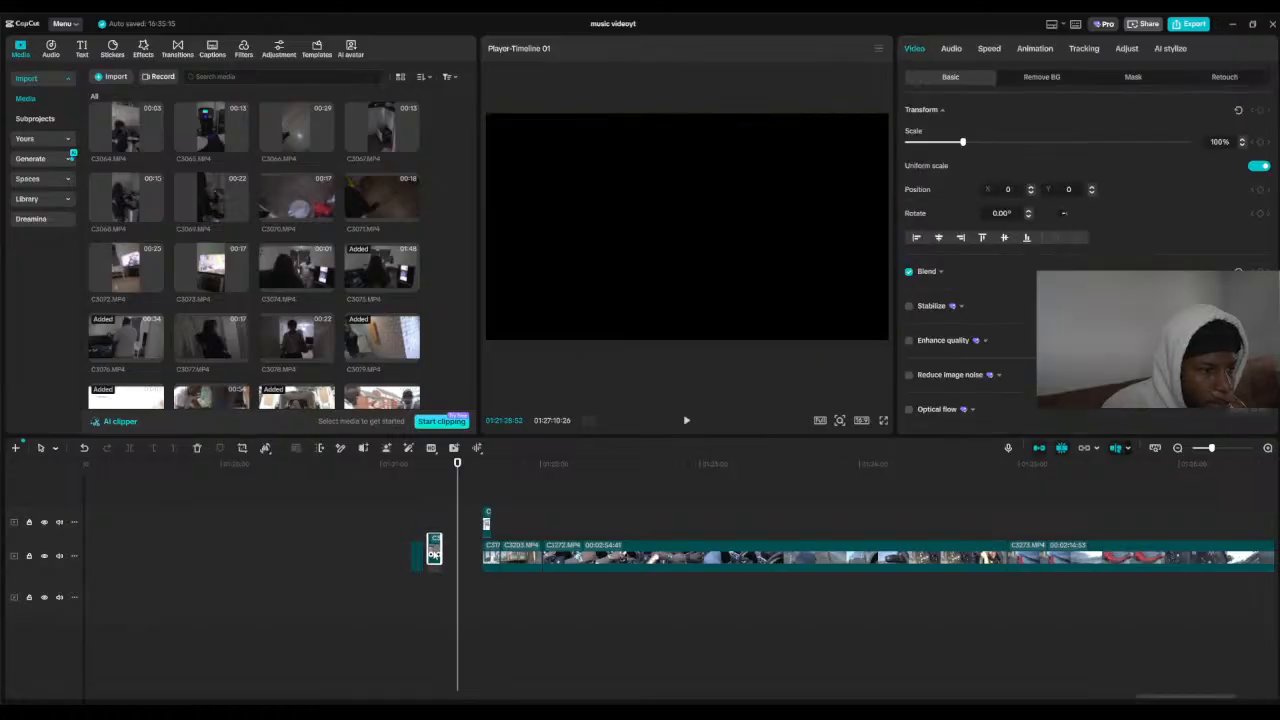
left_click(1267, 448)
left_click(1267, 448)
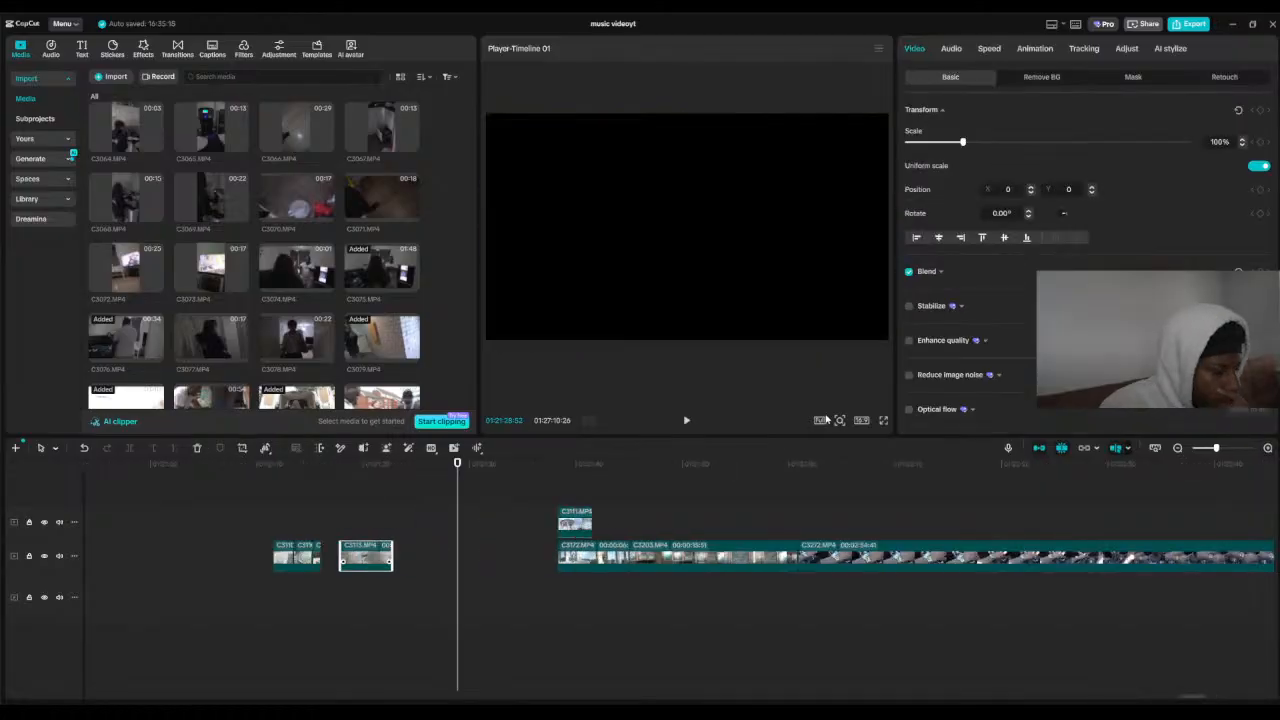
Step: Bring C3111.MP4 down to the main track behind the flag clip, and move the flag clip directly before the short memorial clips
left_click(566, 466)
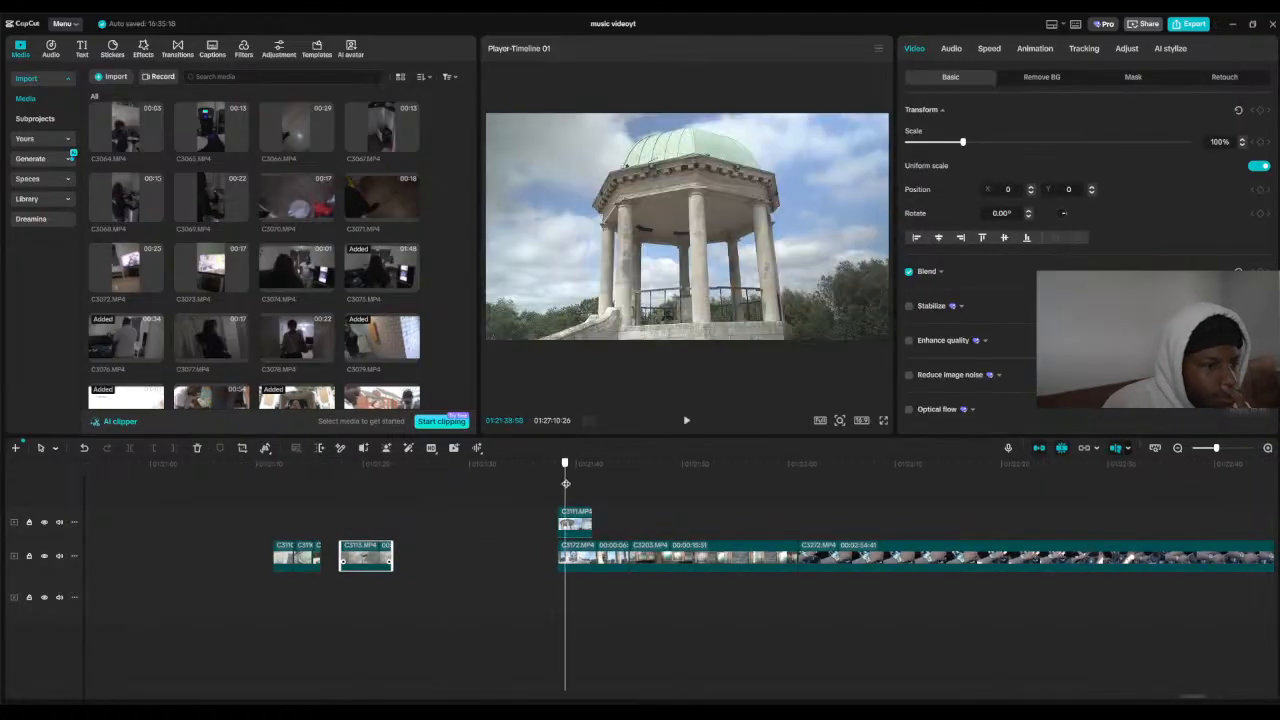
left_click_drag(574, 520, 410, 560)
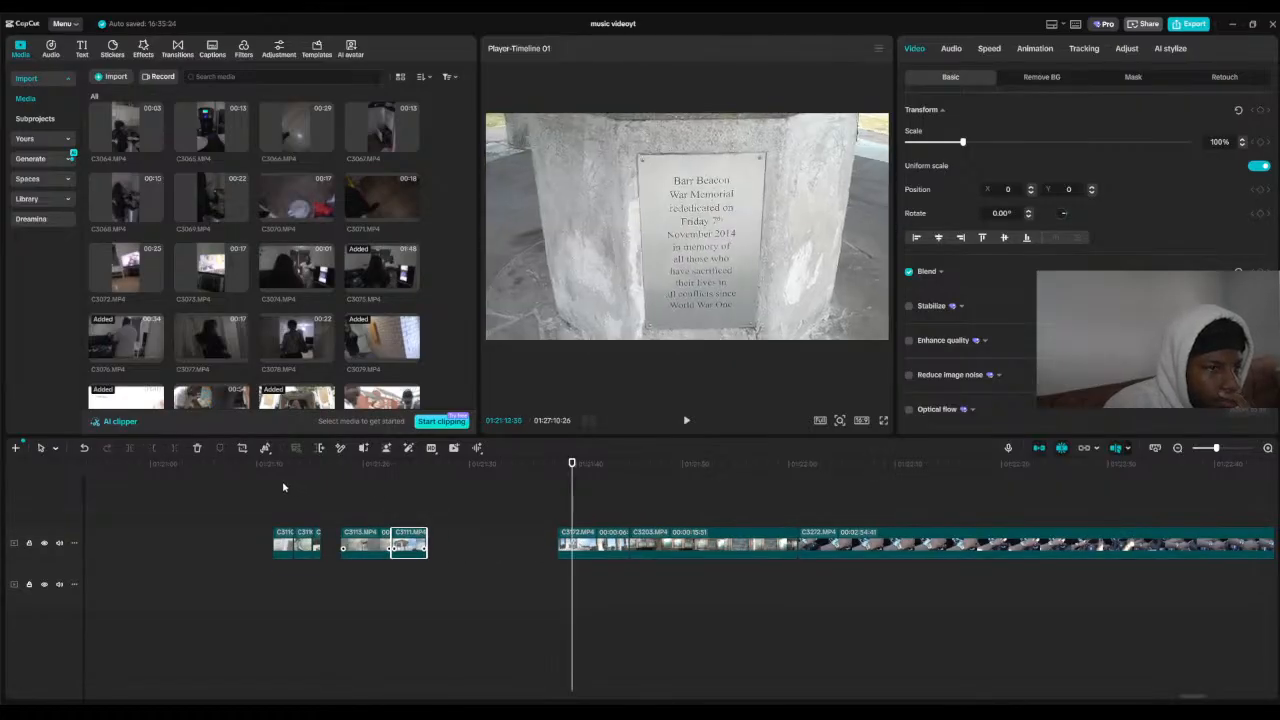
left_click(283, 487)
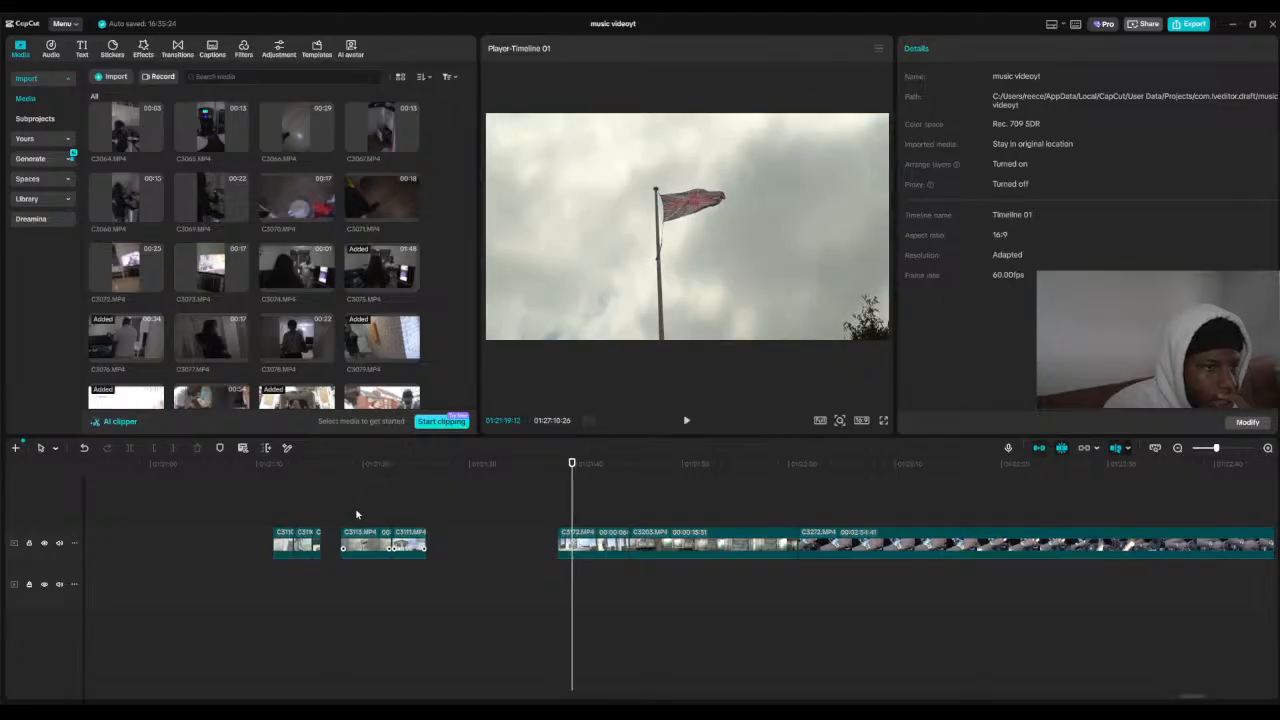
left_click_drag(355, 553, 234, 550)
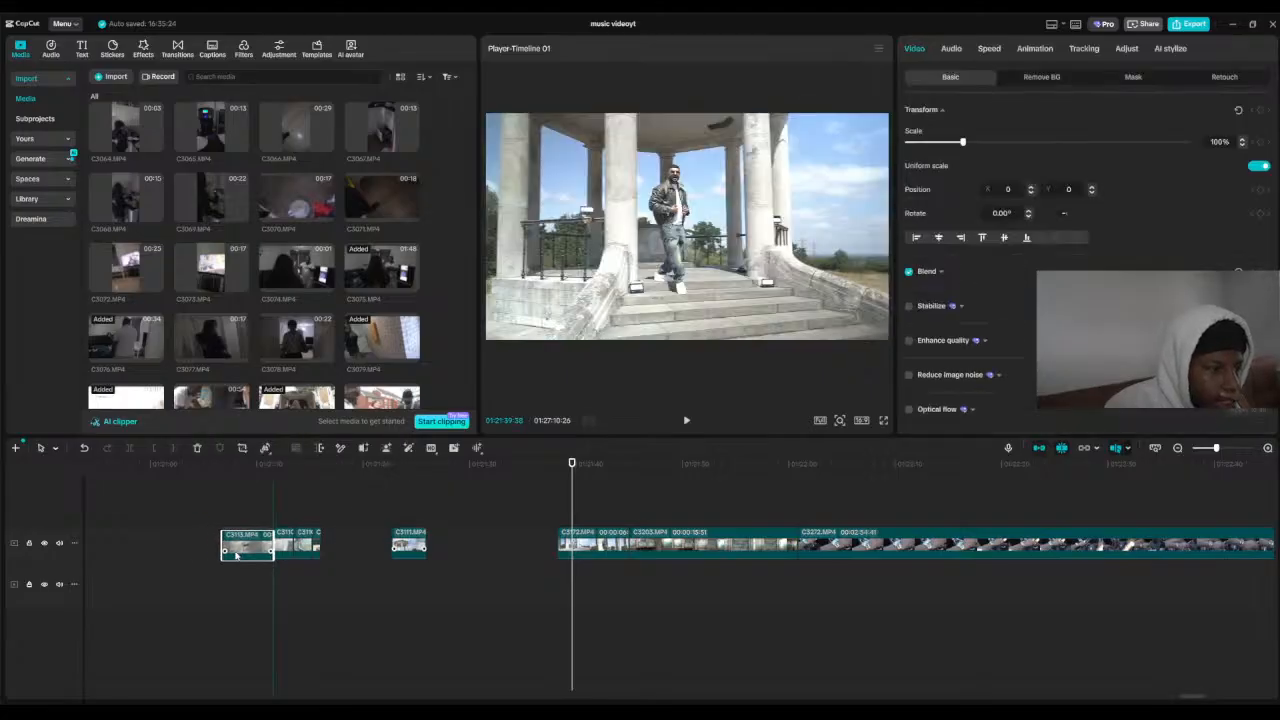
left_click_drag(240, 480, 316, 473)
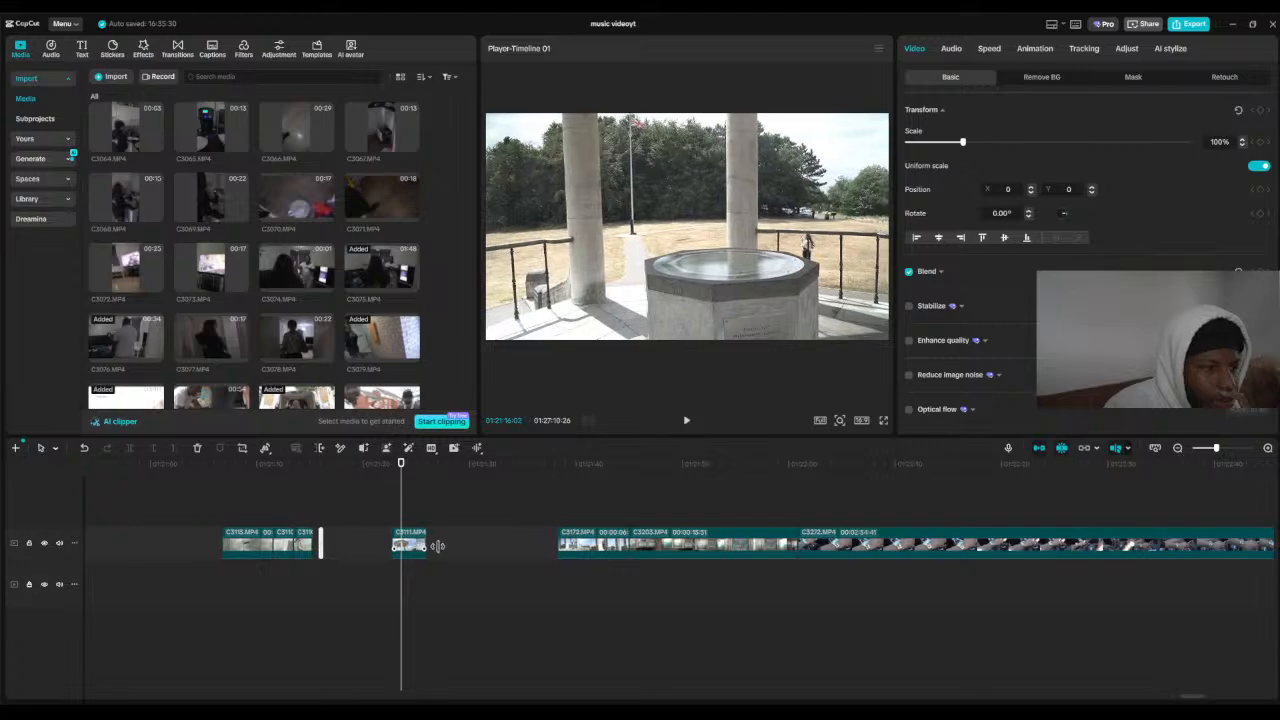
left_click_drag(438, 547, 438, 547)
left_click(85, 449)
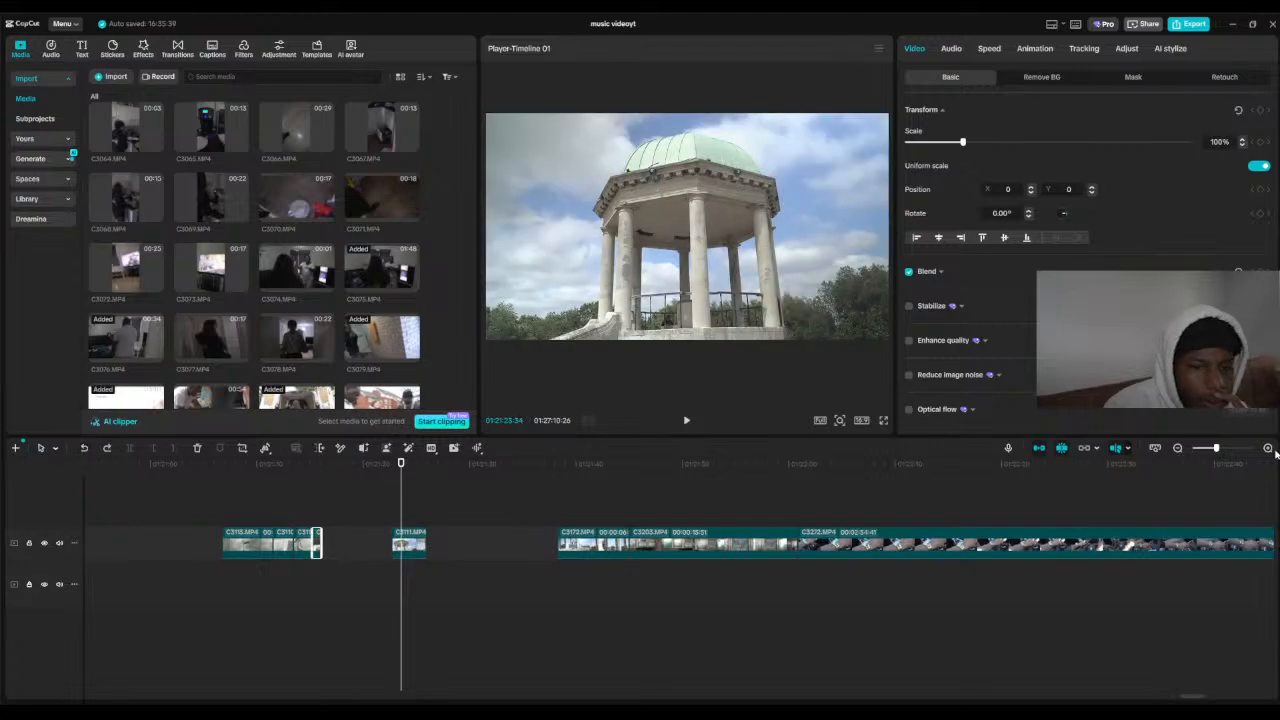
Step: Insert bandstand clip C3111.MP4 before the last short basin clip, close the gaps between them and play back the reordered sequence
left_click(1268, 448)
left_click(1268, 448)
left_click_drag(450, 472, 985, 497)
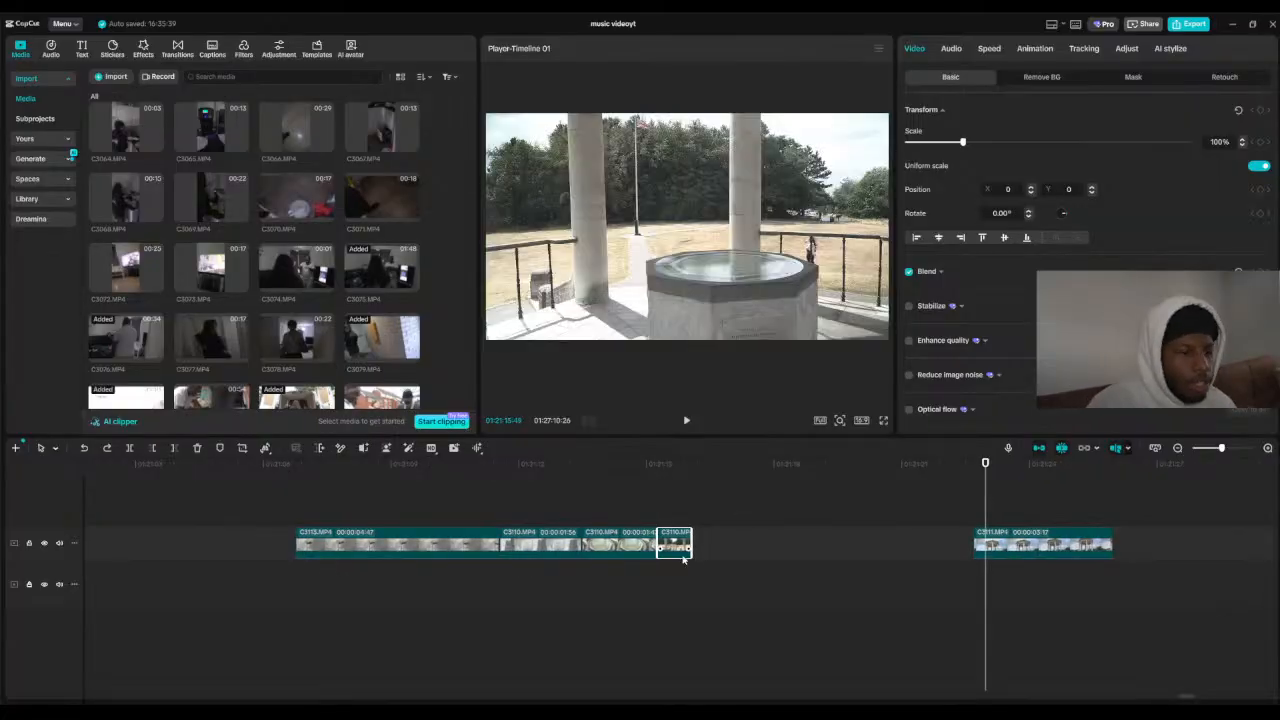
left_click_drag(675, 545, 817, 545)
left_click(1105, 521)
left_click(1135, 545)
left_click(395, 478)
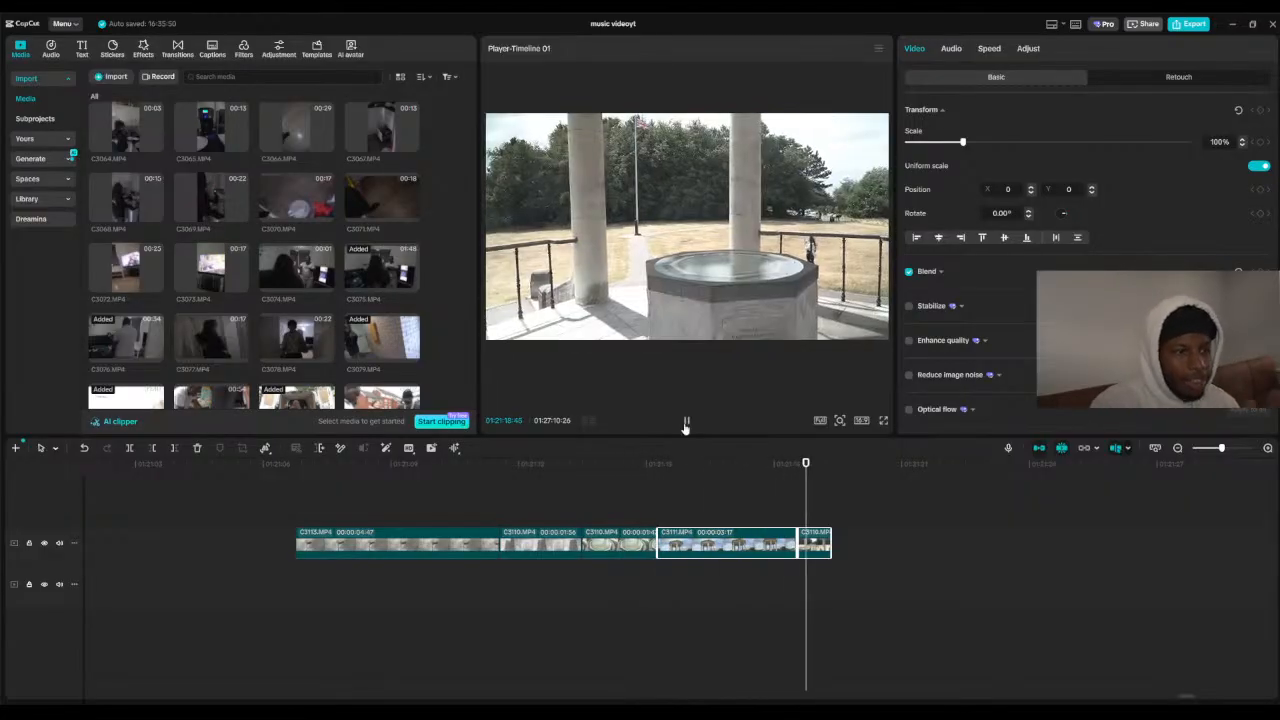
left_click(686, 424)
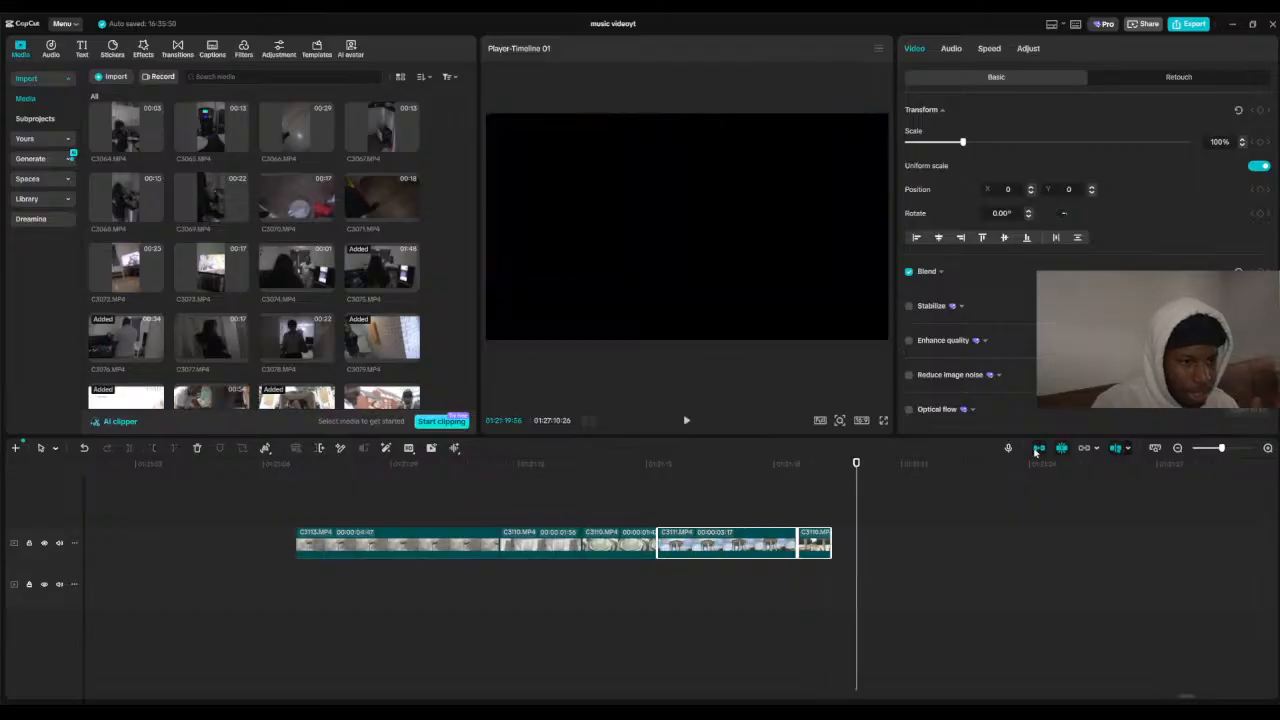
Step: Look back over the earlier footage across the whole timeline, including the daytime shots at the memorial
left_click(1177, 449)
left_click(1177, 449)
left_click_drag(660, 469, 1, 514)
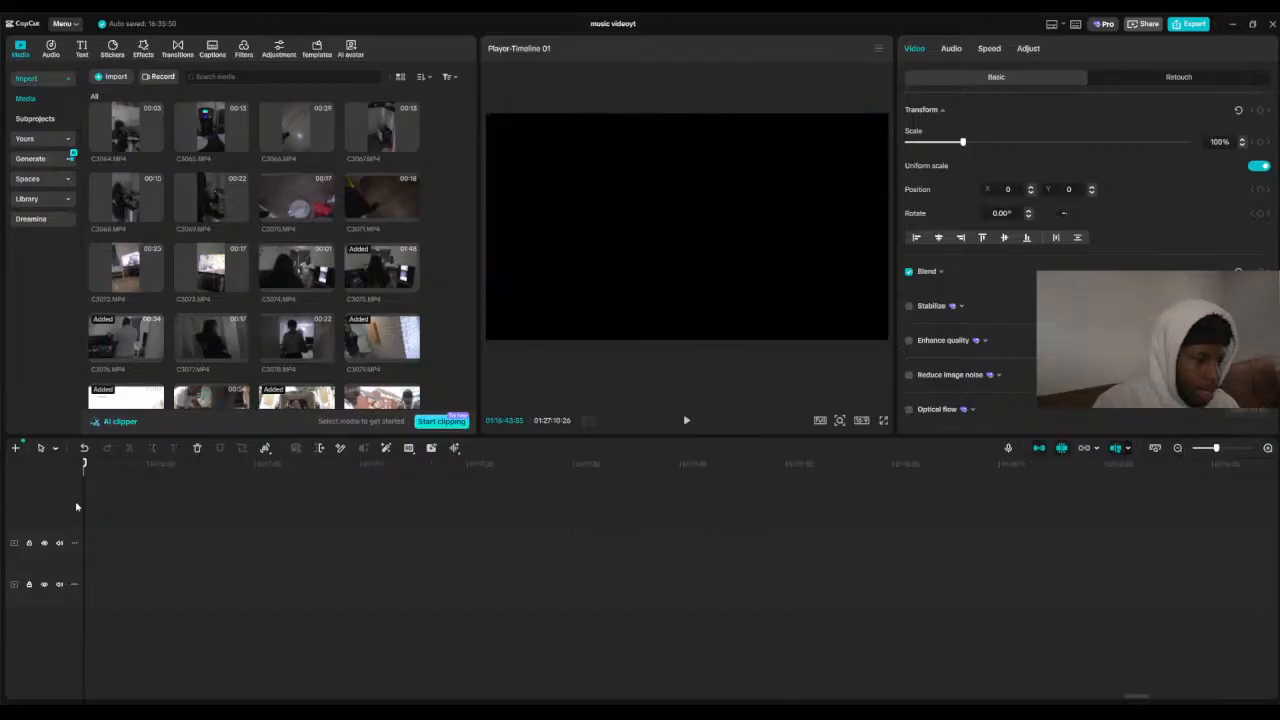
left_click(1202, 451)
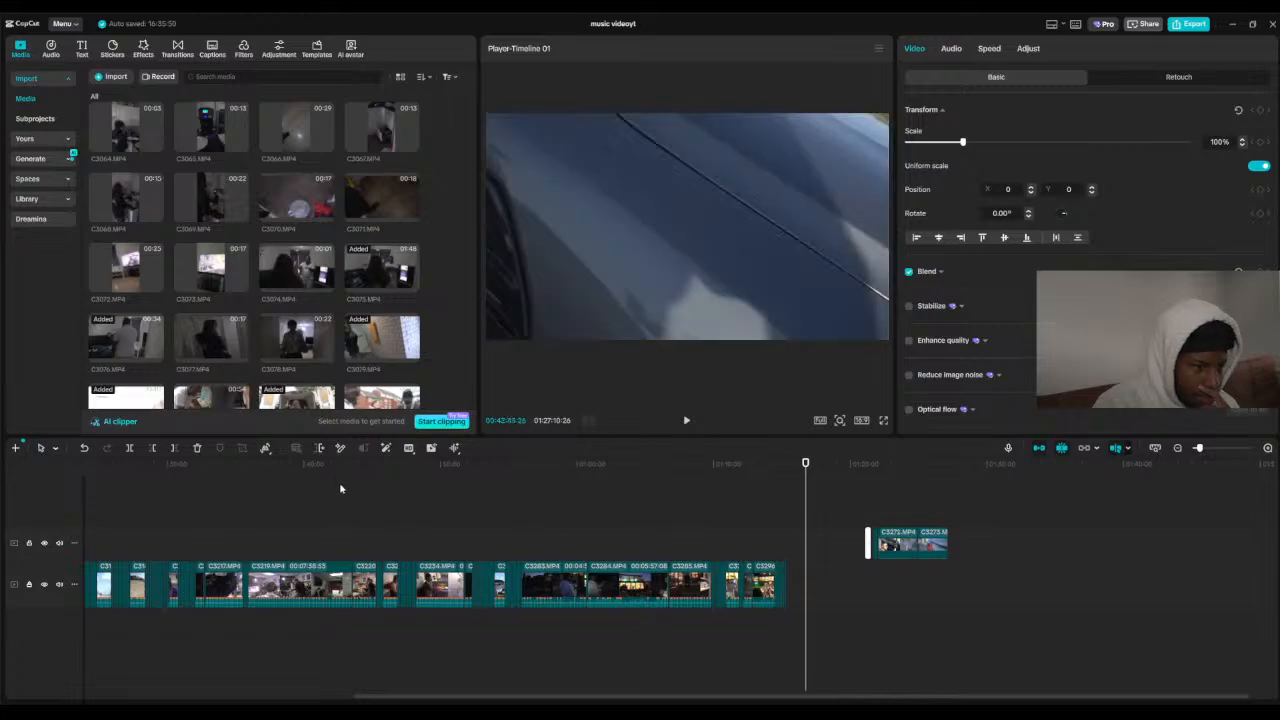
left_click_drag(326, 488, 232, 517)
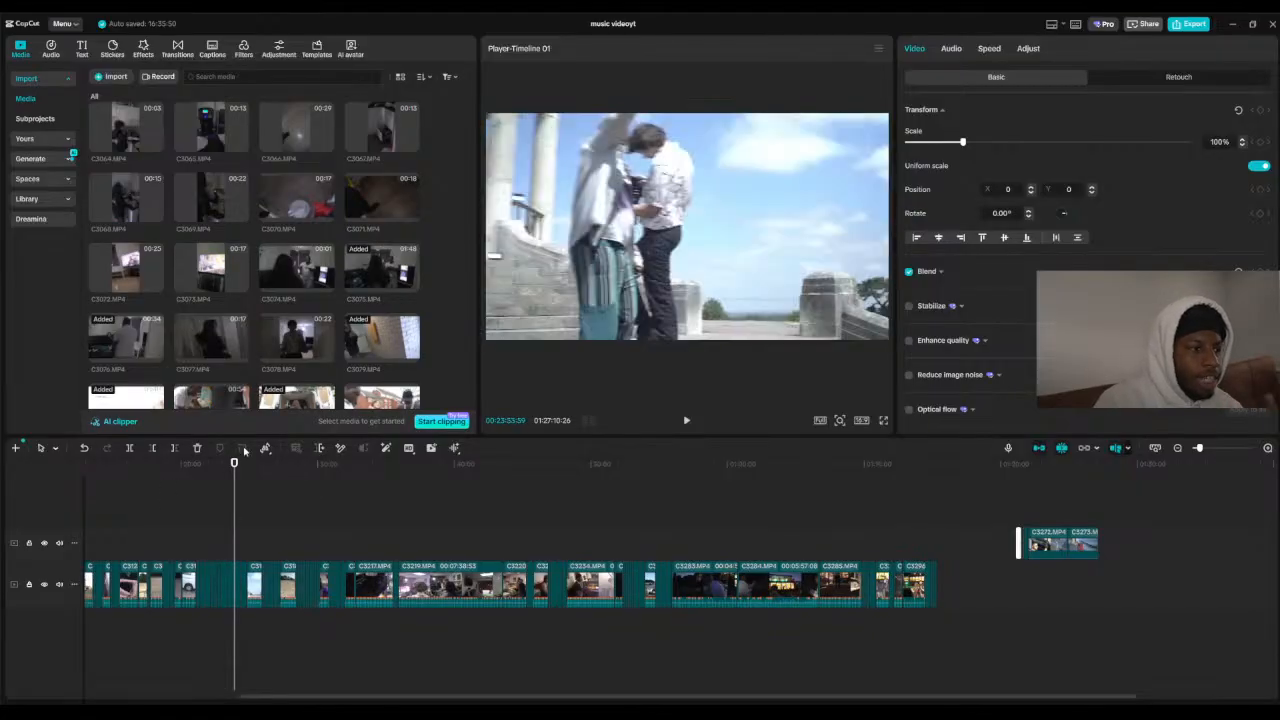
Step: Scrub through the car clips C3272.MP4 and C3273.MP4 to examine their shots
left_click_drag(232, 474, 1099, 480)
scroll(1099, 480, "right", 2)
left_click_drag(948, 510, 878, 517)
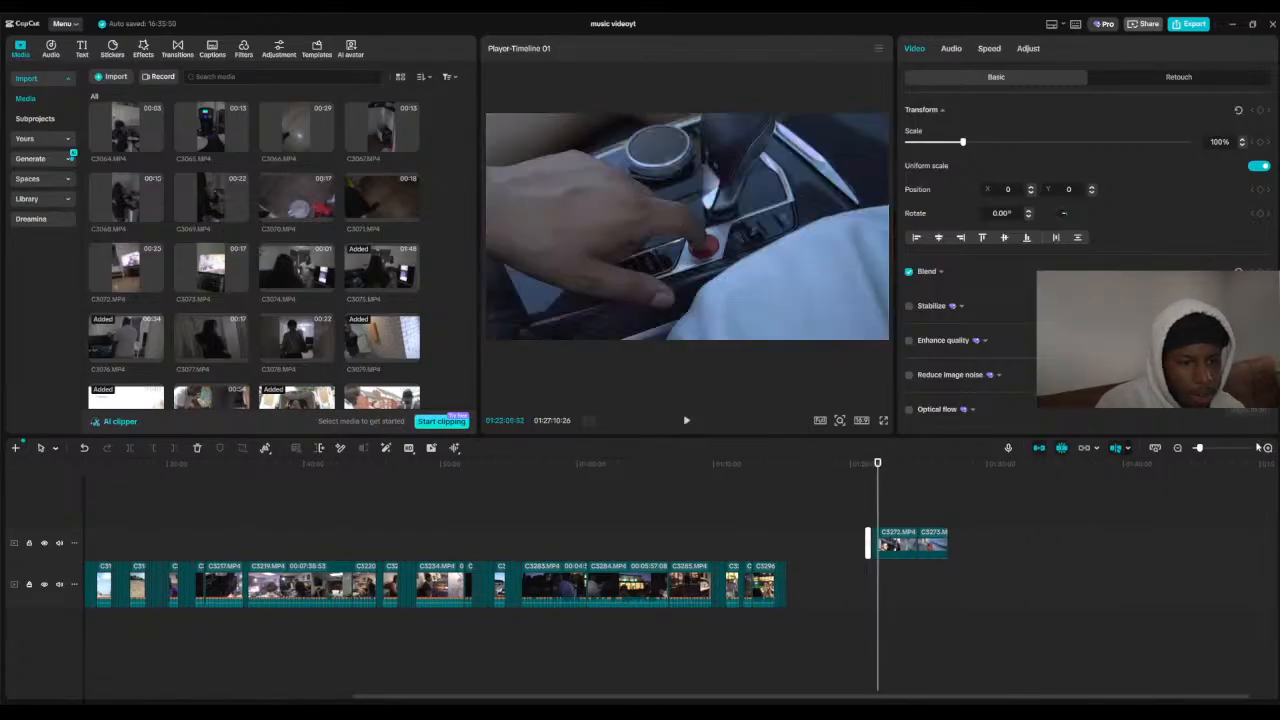
left_click(1268, 448)
left_click_drag(877, 463, 653, 508)
left_click_drag(839, 504, 363, 456)
left_click_drag(648, 462, 944, 504)
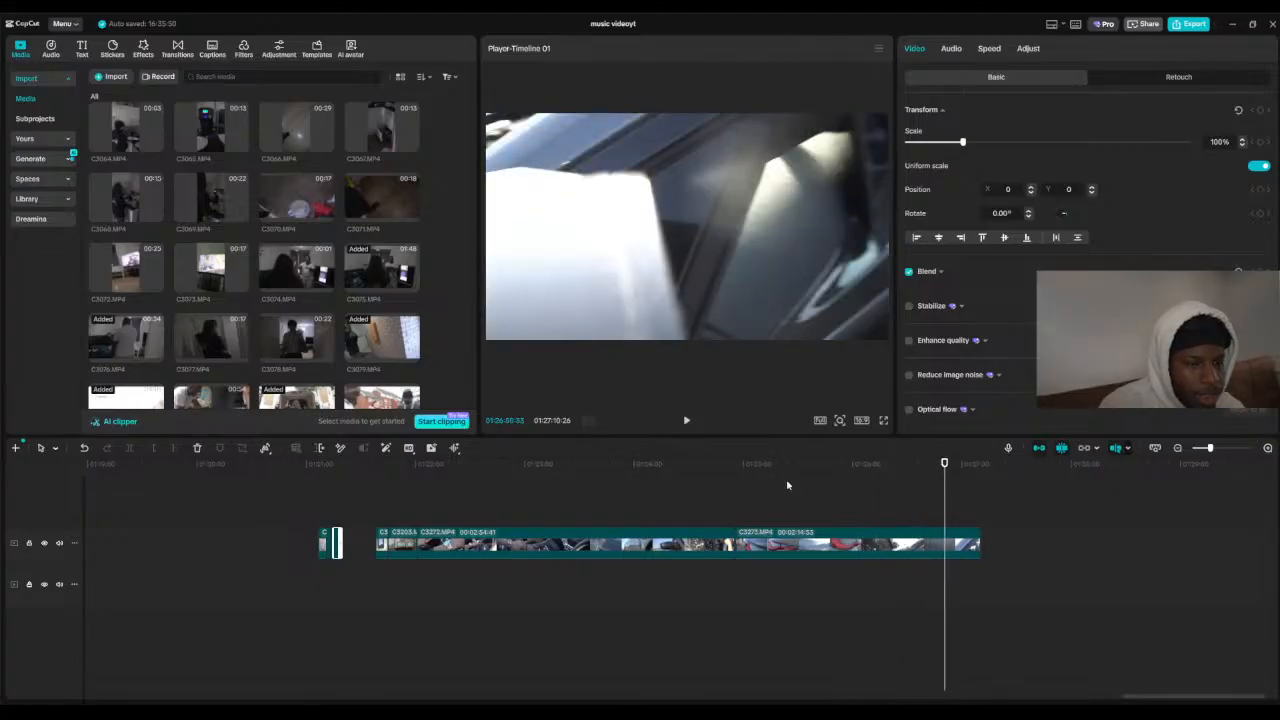
left_click_drag(766, 468, 841, 437)
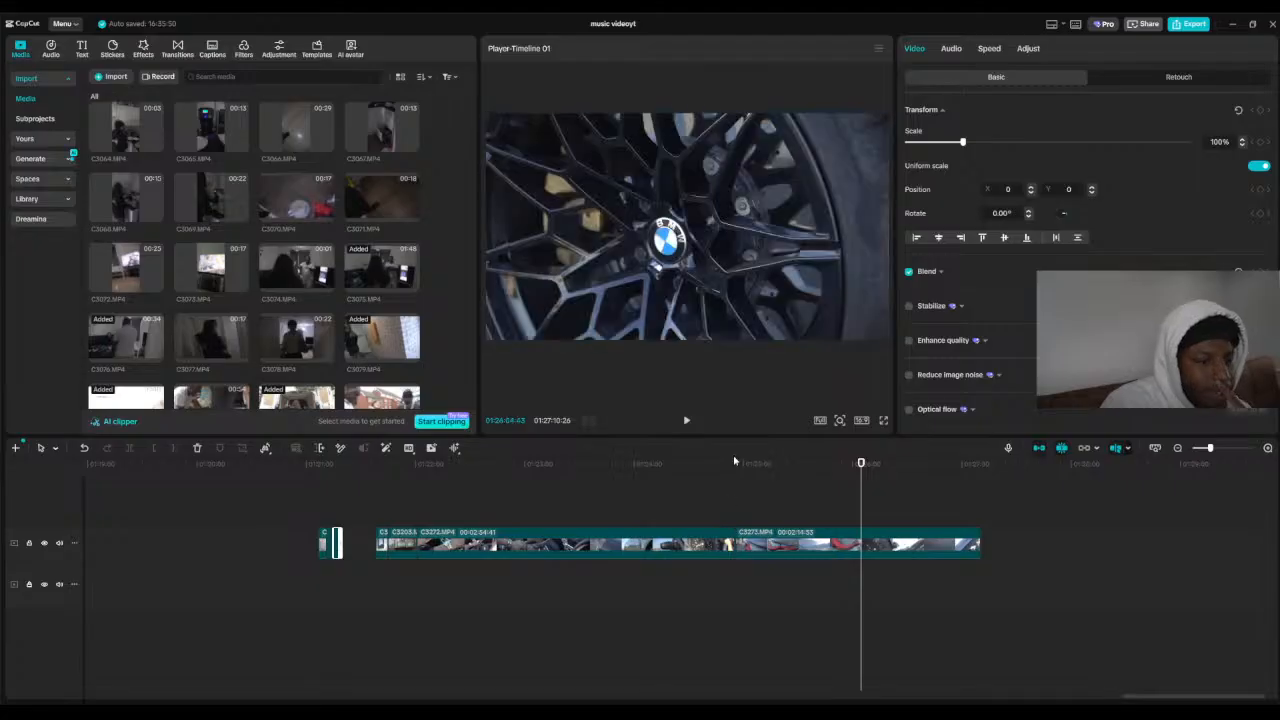
left_click_drag(730, 462, 470, 550)
Step: Check the bar footage at the end of the lower track and browse the imported media as far as C3180.MP4
left_click(1178, 448)
left_click(1178, 448)
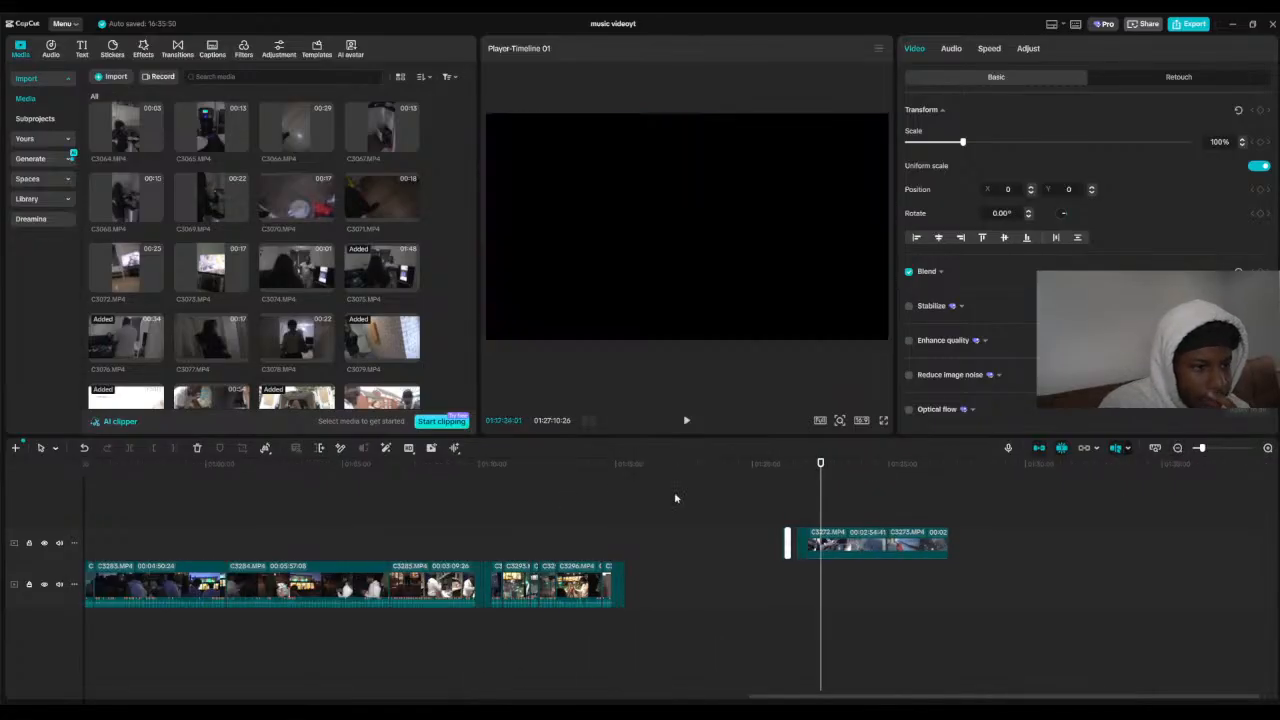
mouse_move(596, 494)
left_mouse_down()
mouse_move(570, 494)
mouse_move(616, 493)
left_mouse_up()
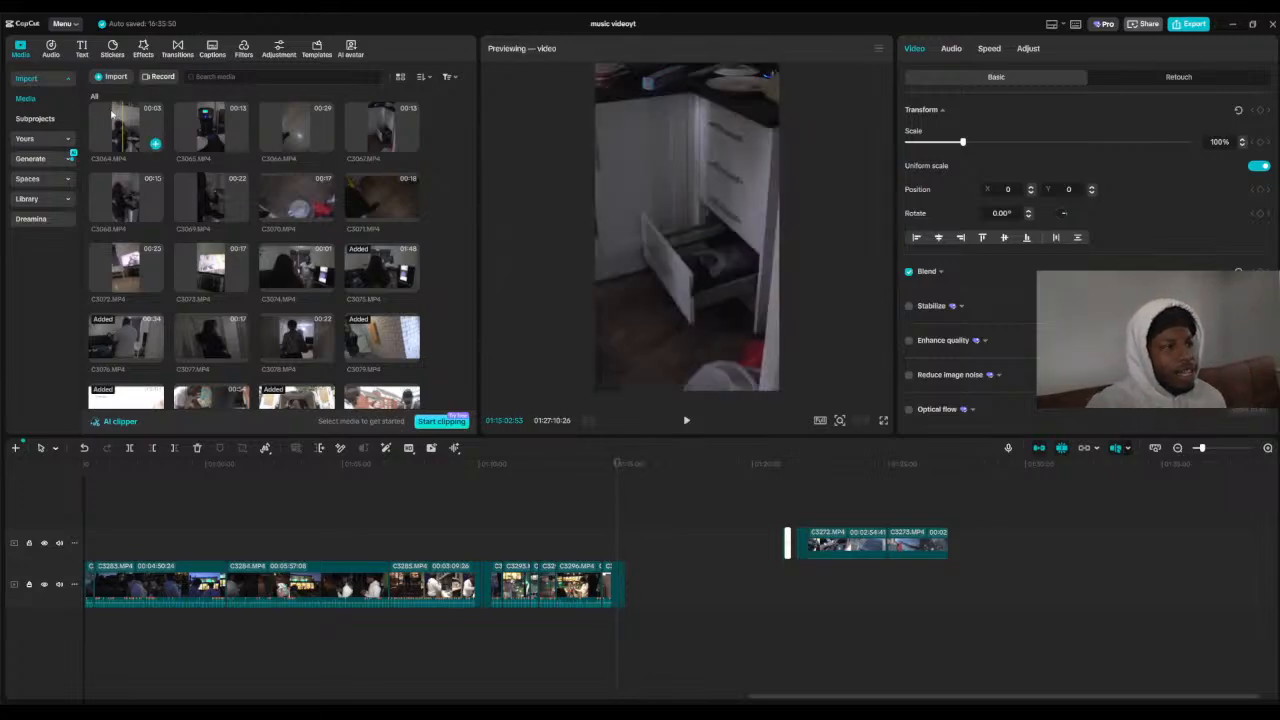
scroll(400, 300, "down", 15)
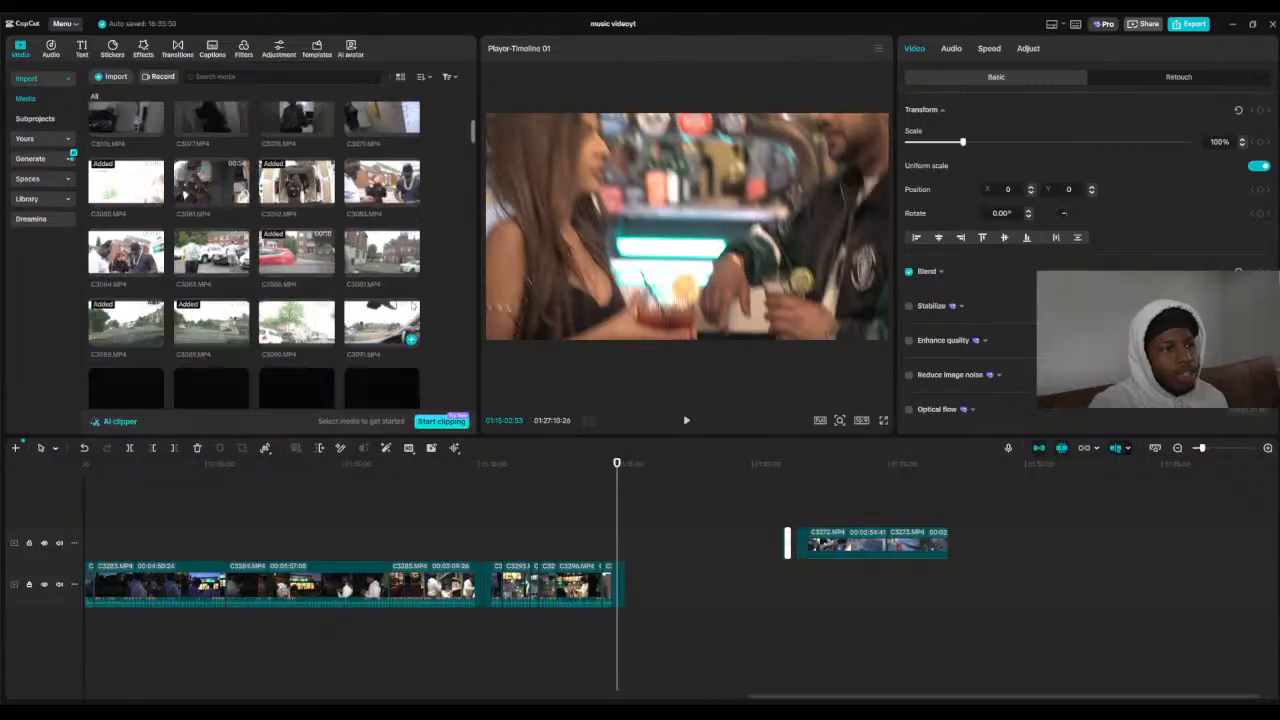
scroll(417, 272, "down", 8)
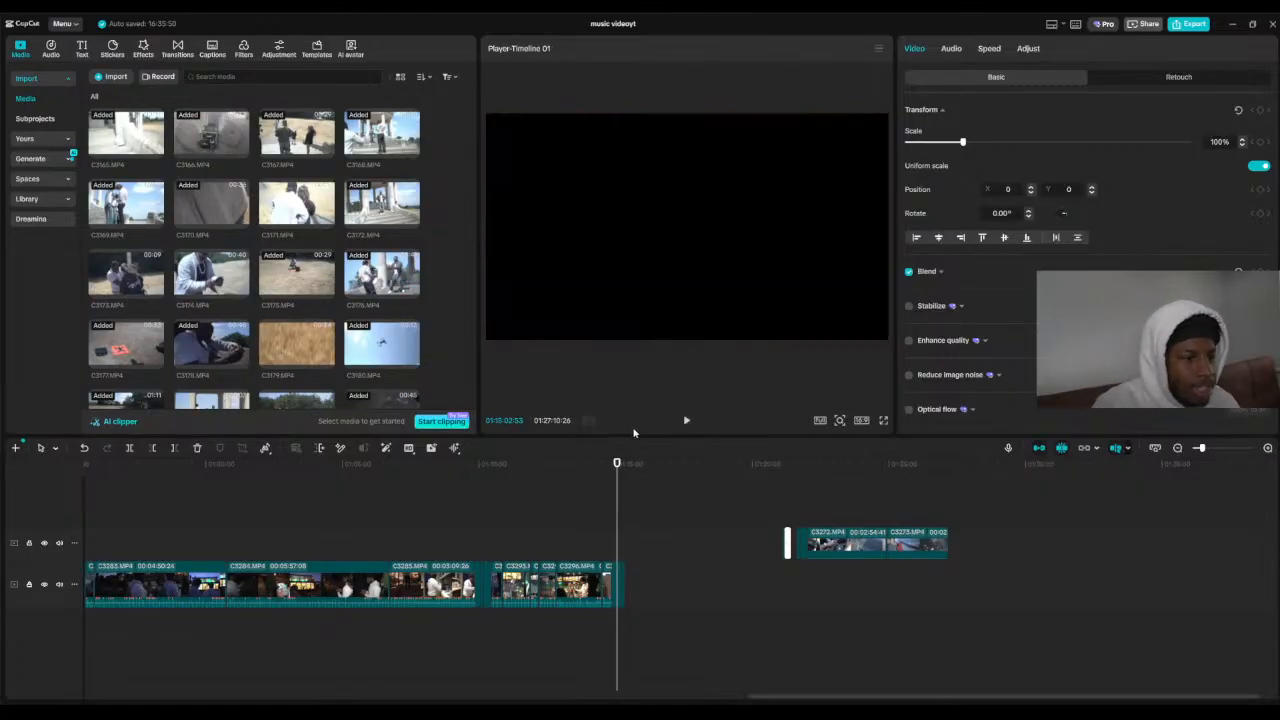
Step: Revisit the plaque shot in the memorial sequence and examine the night footage in C3284.MP4
left_click_drag(619, 472, 786, 496)
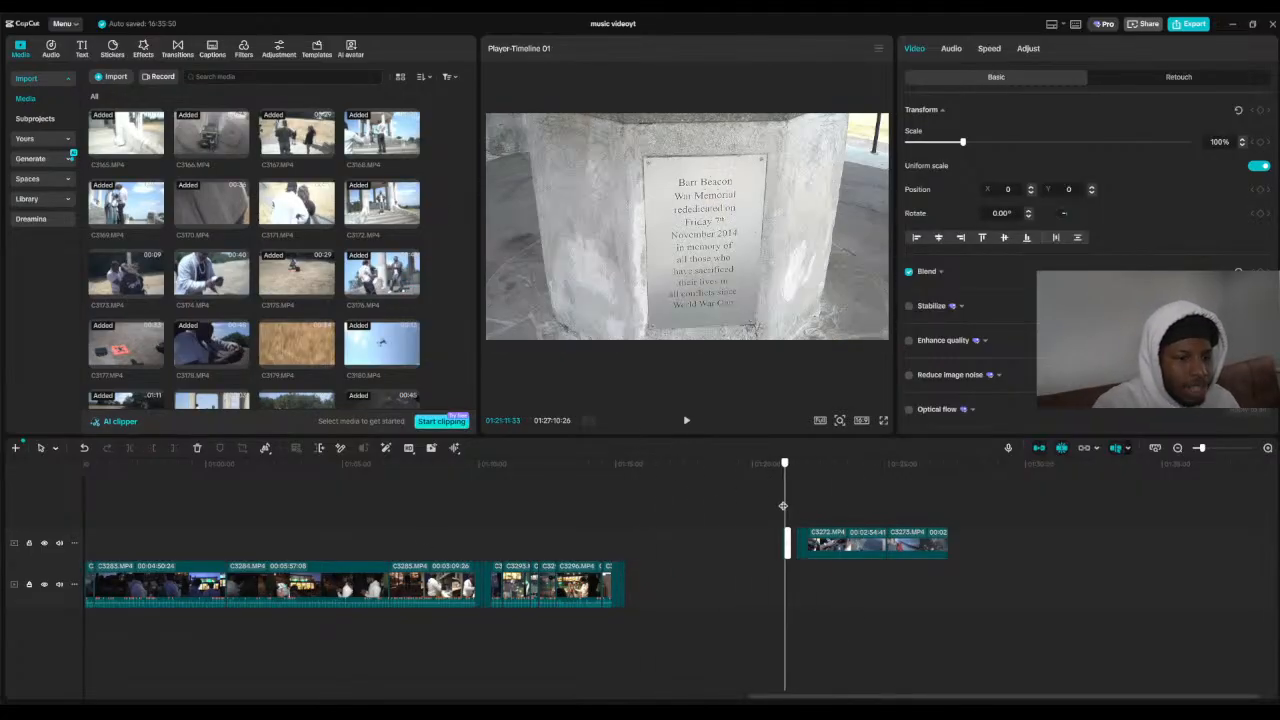
left_click(1268, 447)
left_click(824, 509)
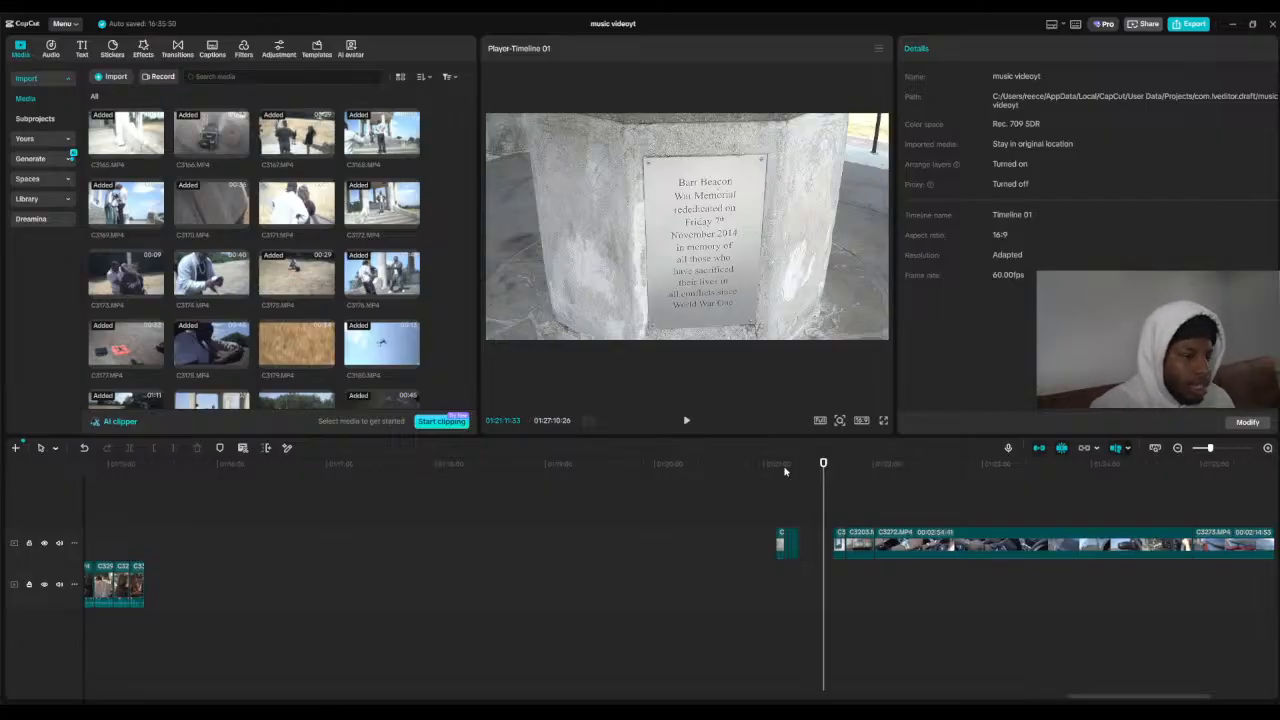
left_click_drag(820, 468, 527, 529)
left_click(1177, 448)
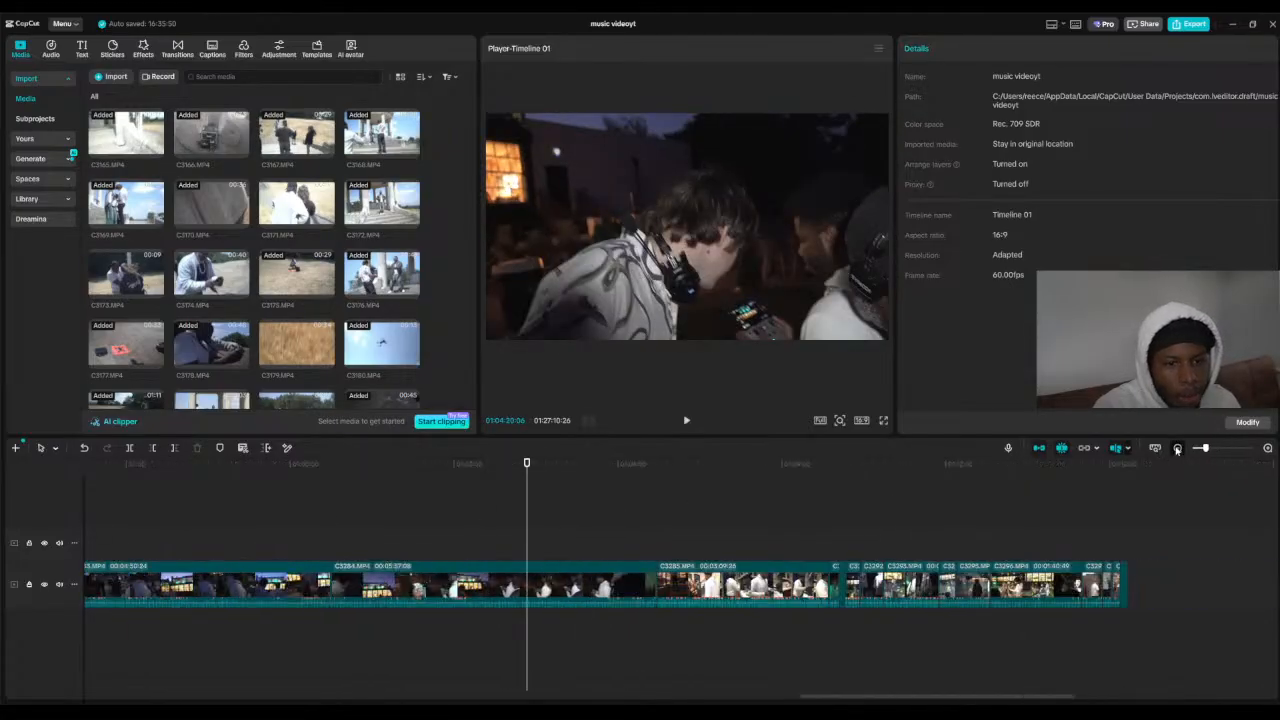
left_click(1177, 448)
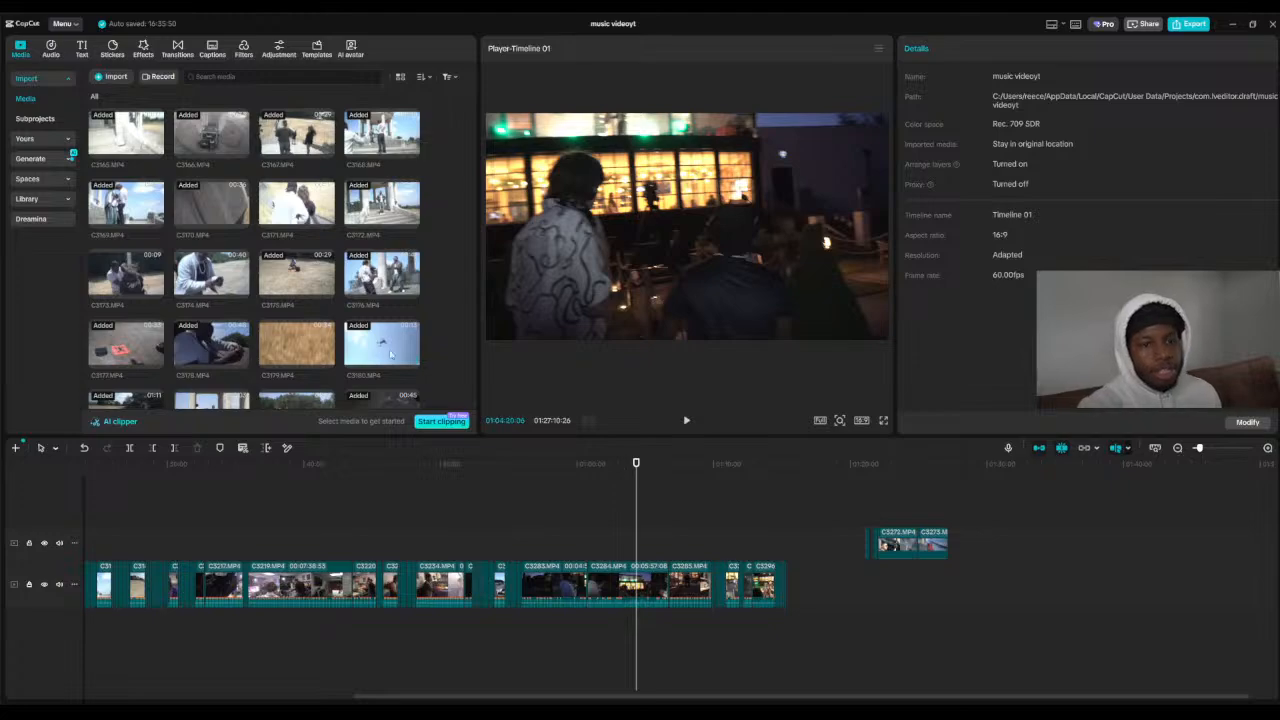
Step: Set the timeline's frame rate to 25 fps in the project settings
left_click(1246, 422)
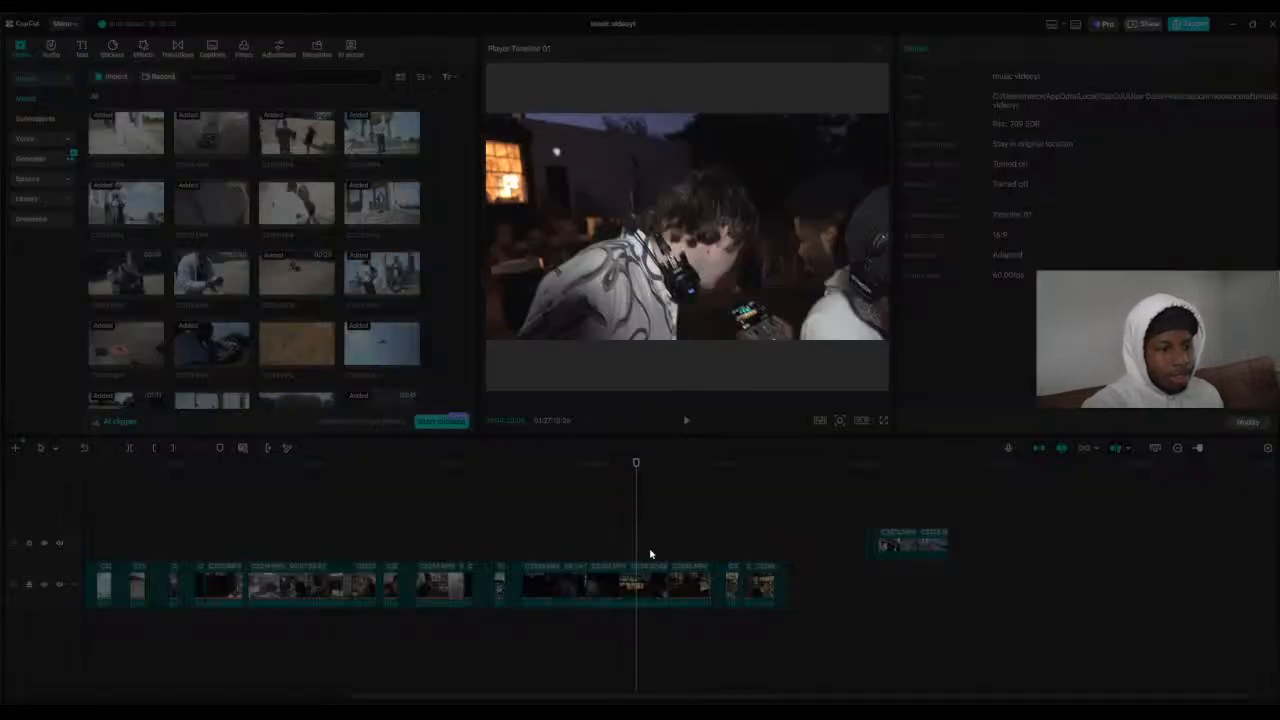
left_click(564, 546)
left_click(764, 554)
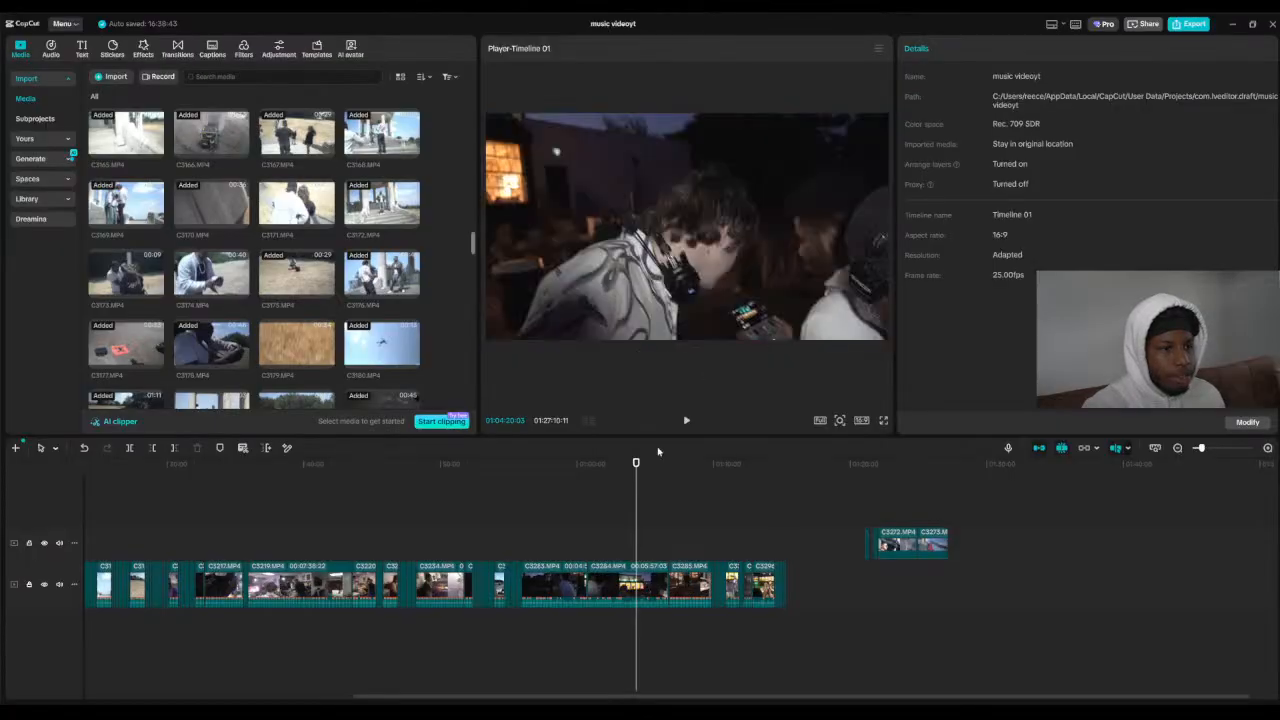
Step: Skim the takeaway-shop footage in C3219.MP4 and return to the opening clip at the start of the timeline
left_click_drag(574, 468, 339, 465)
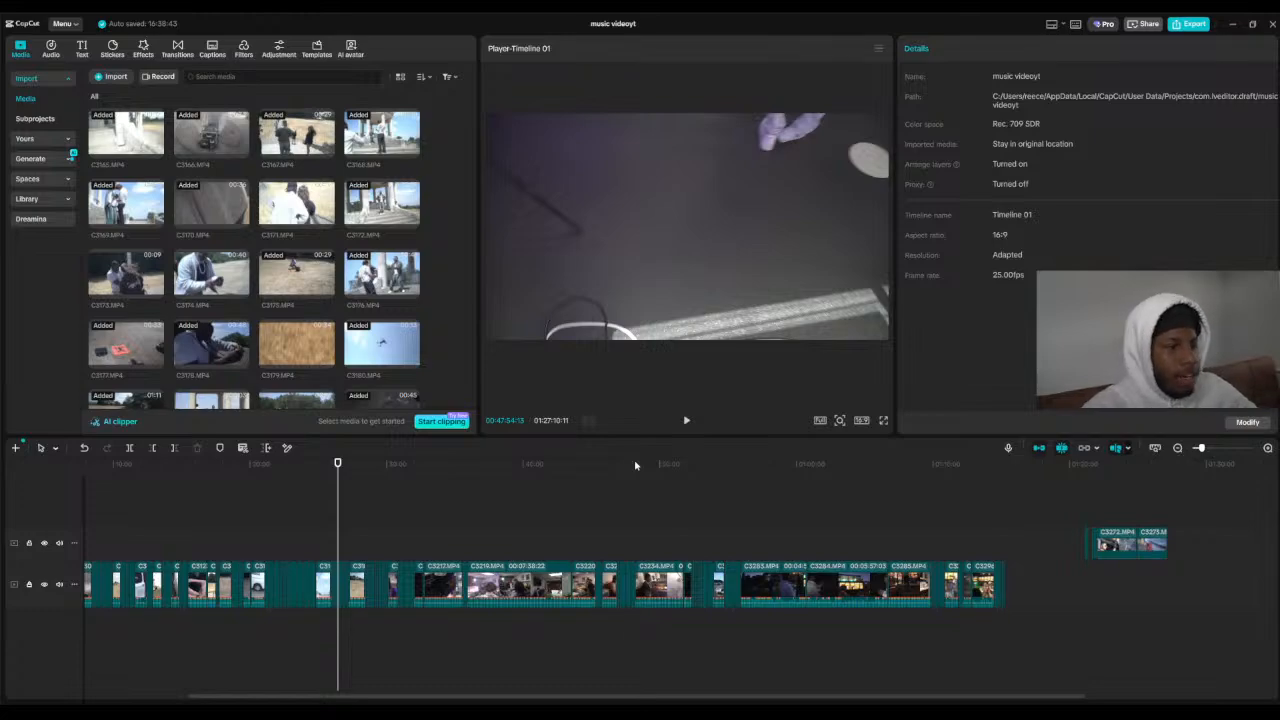
left_click_drag(618, 463, 540, 462)
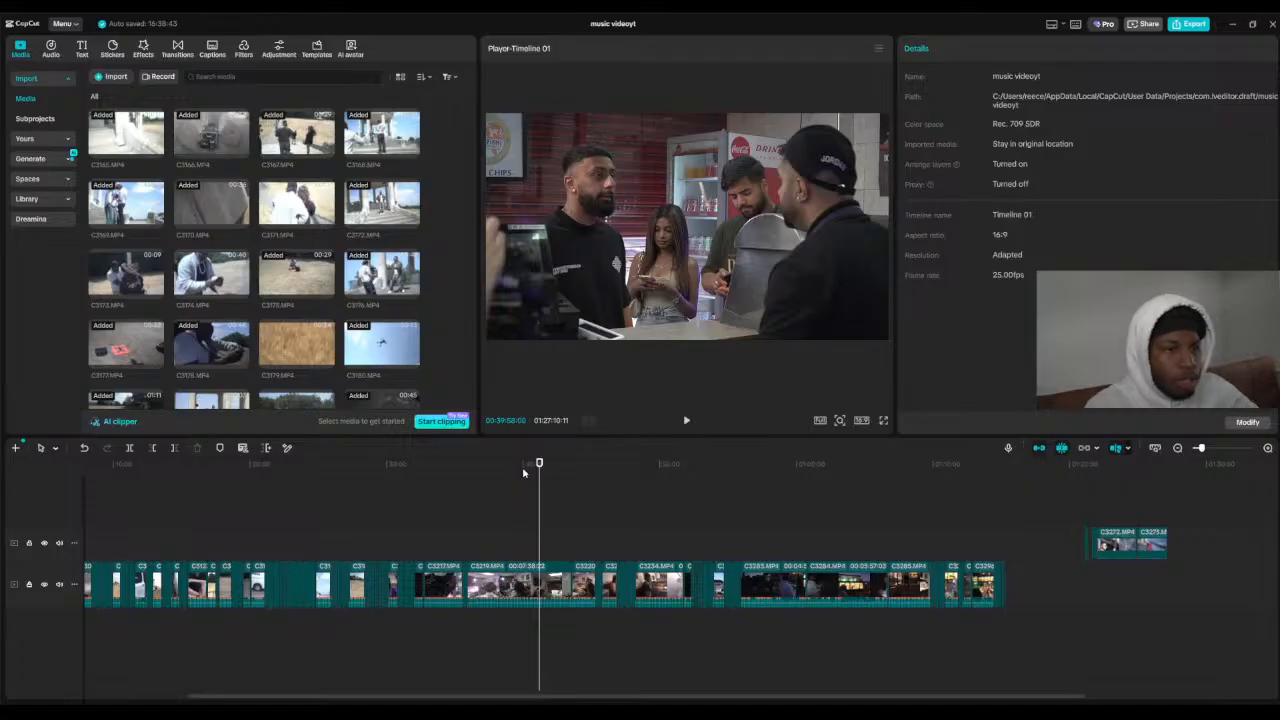
left_click_drag(523, 472, 498, 466)
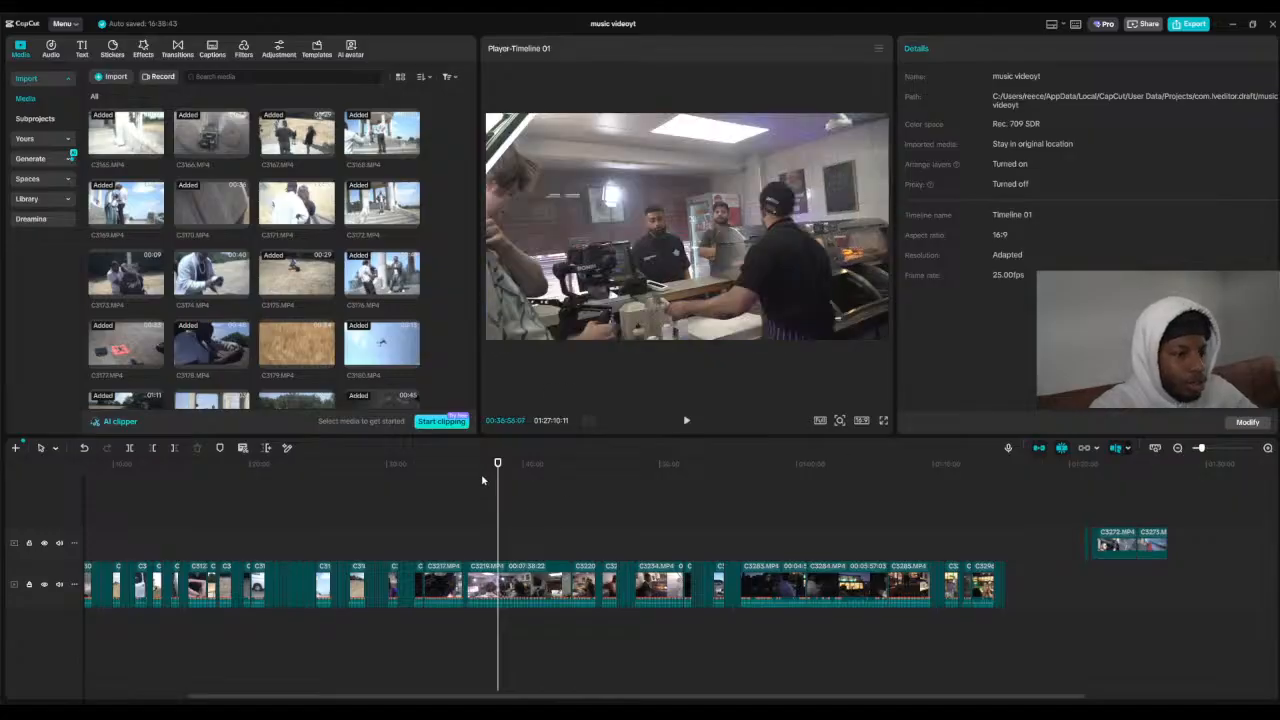
left_click_drag(459, 467, 473, 465)
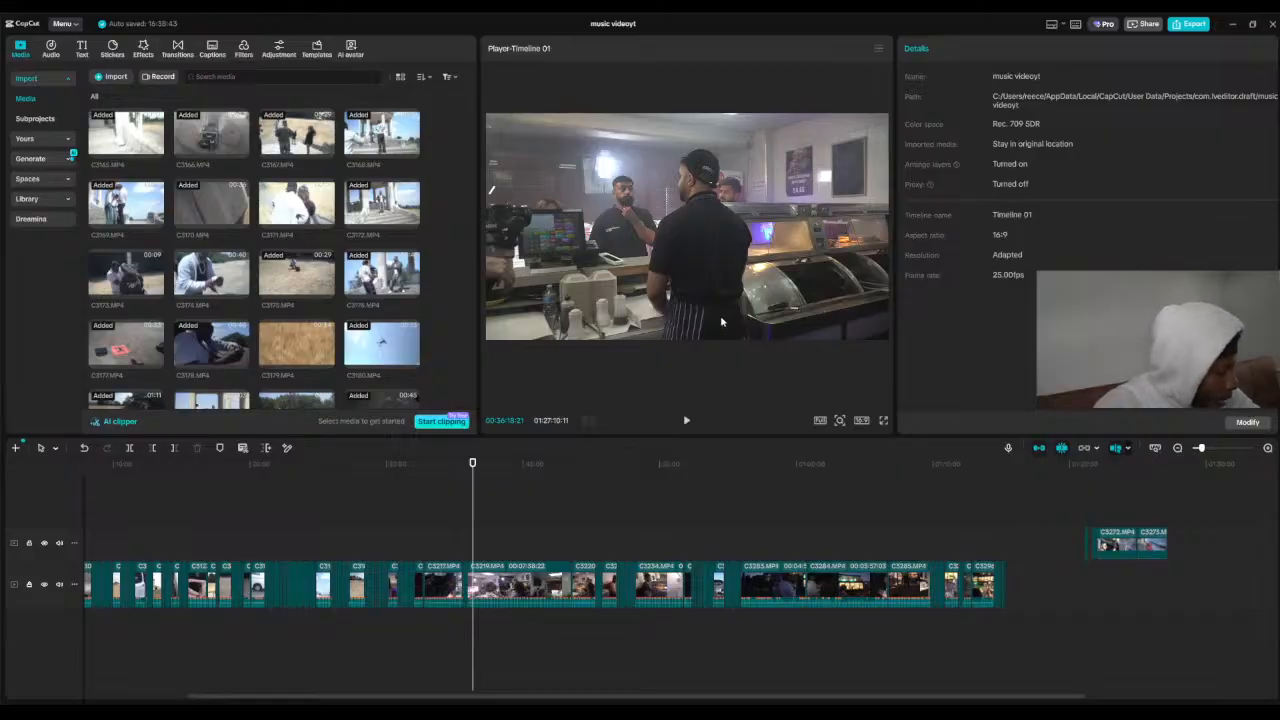
left_click_drag(567, 455, 2, 509)
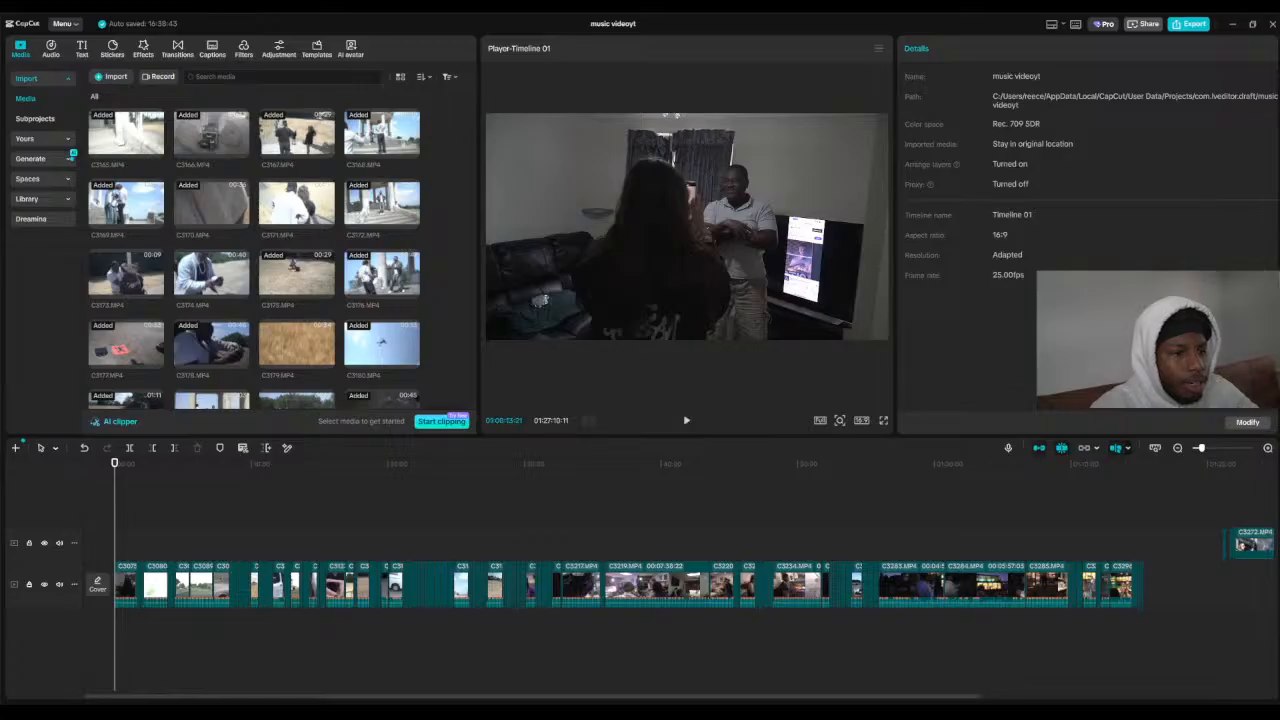
left_click(1268, 448)
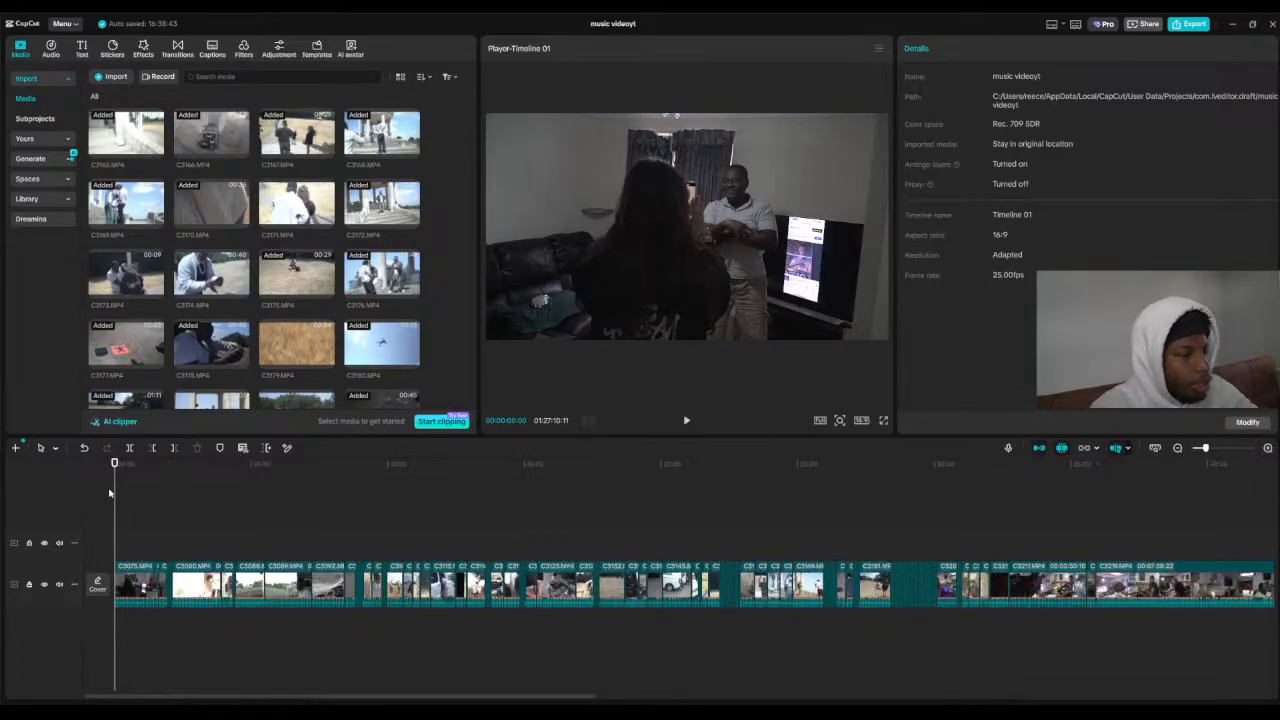
Step: Skim the footage from the opening clip through the van and in-car shots to the end of C3092.MP4
left_click_drag(110, 492, 219, 465)
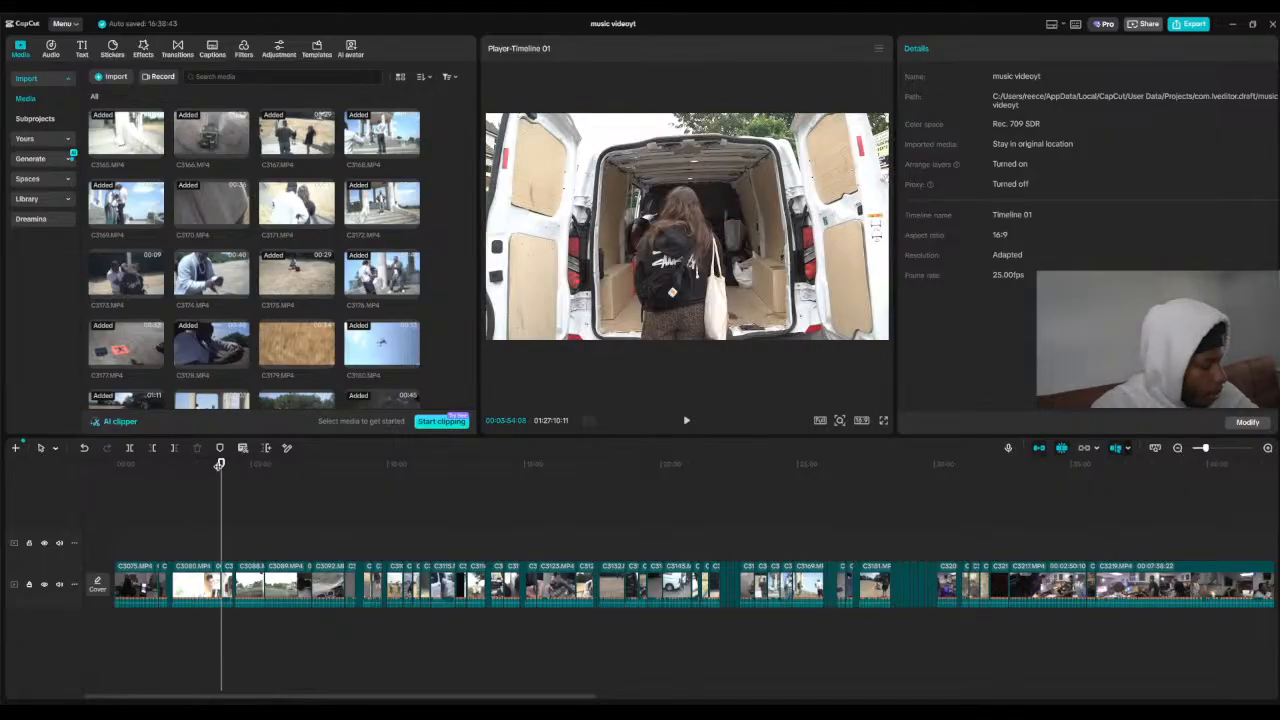
left_click_drag(262, 466, 282, 482)
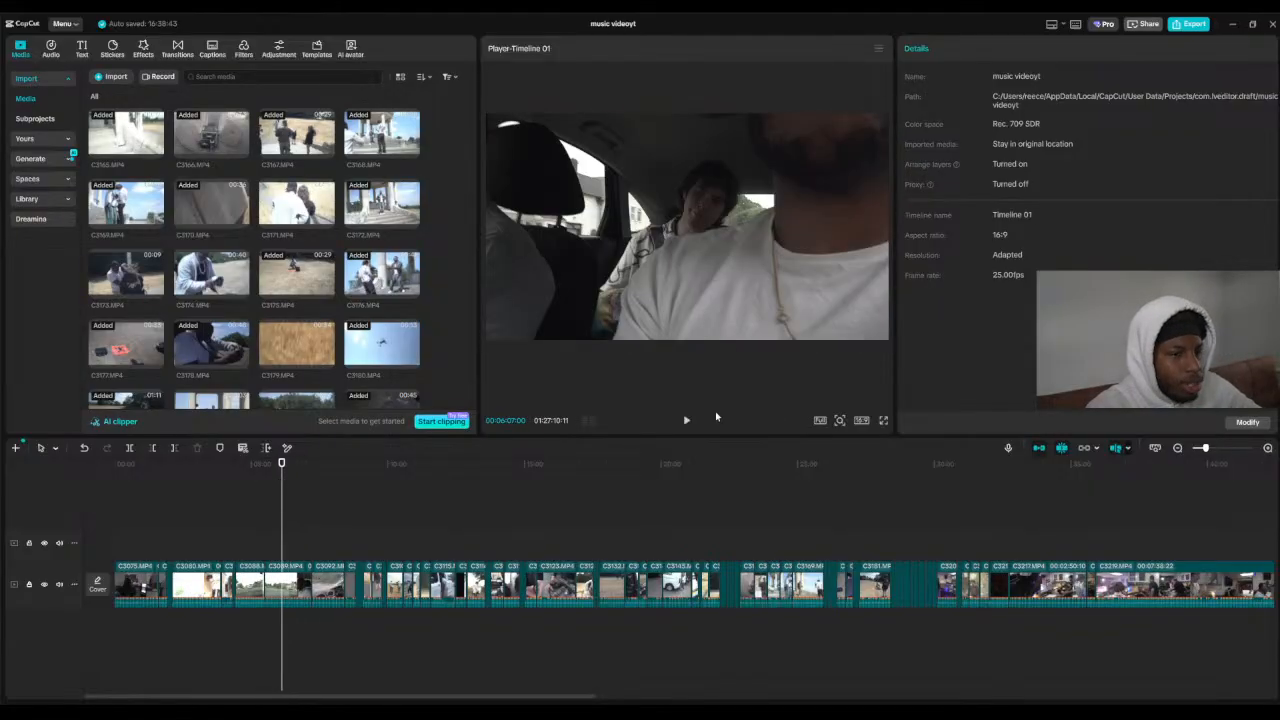
left_click(687, 421)
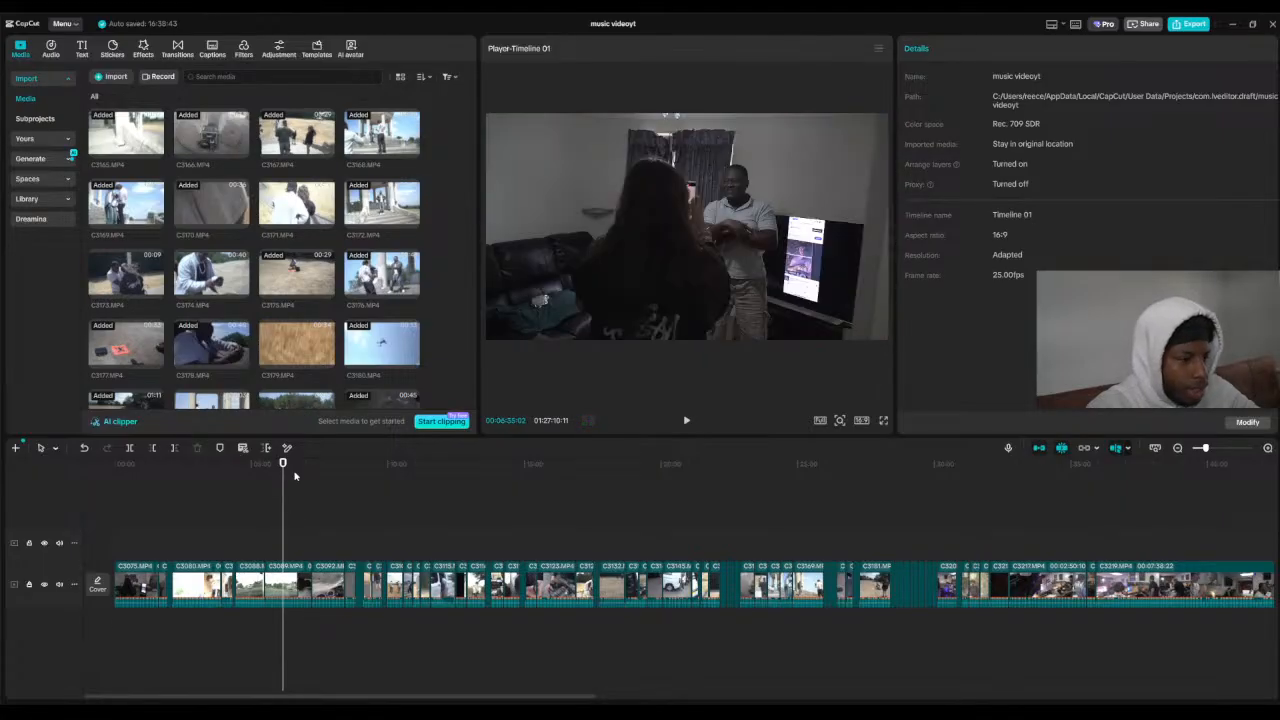
left_click_drag(285, 468, 344, 468)
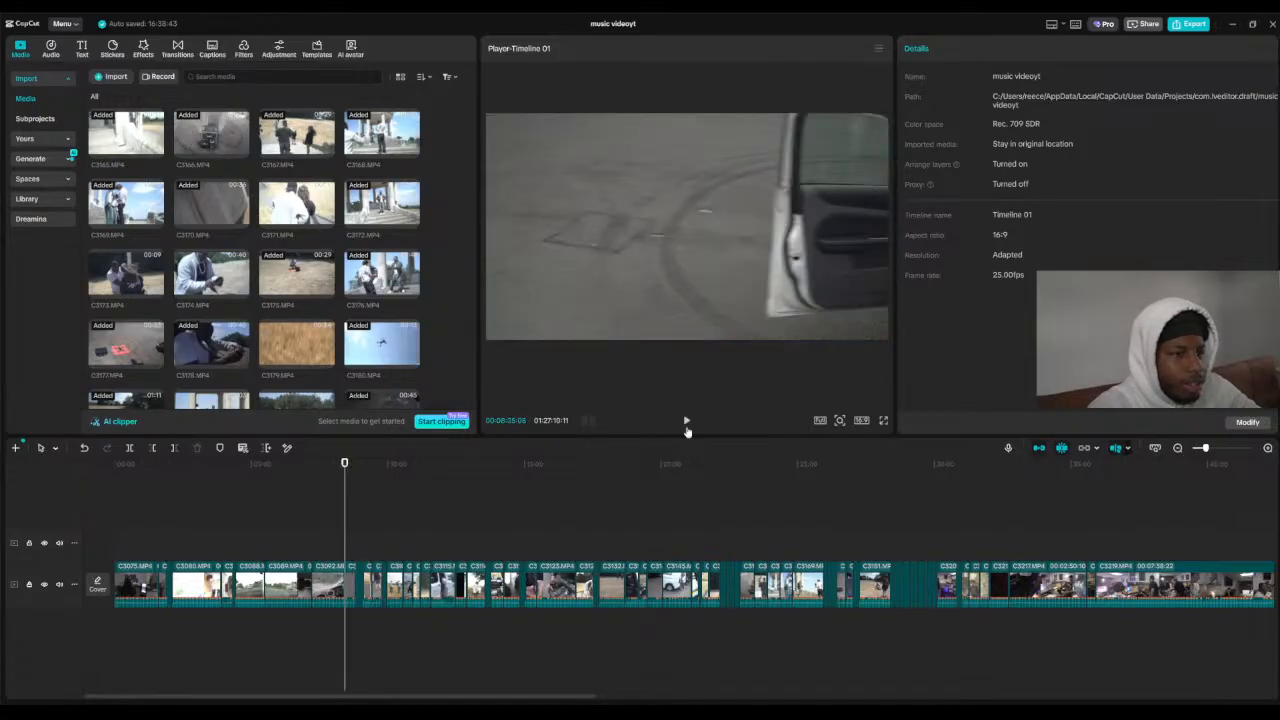
Step: Examine the roadside and field footage from C3093.MP4 to the end of C3100.MP4
left_click(1268, 447)
left_click(1268, 447)
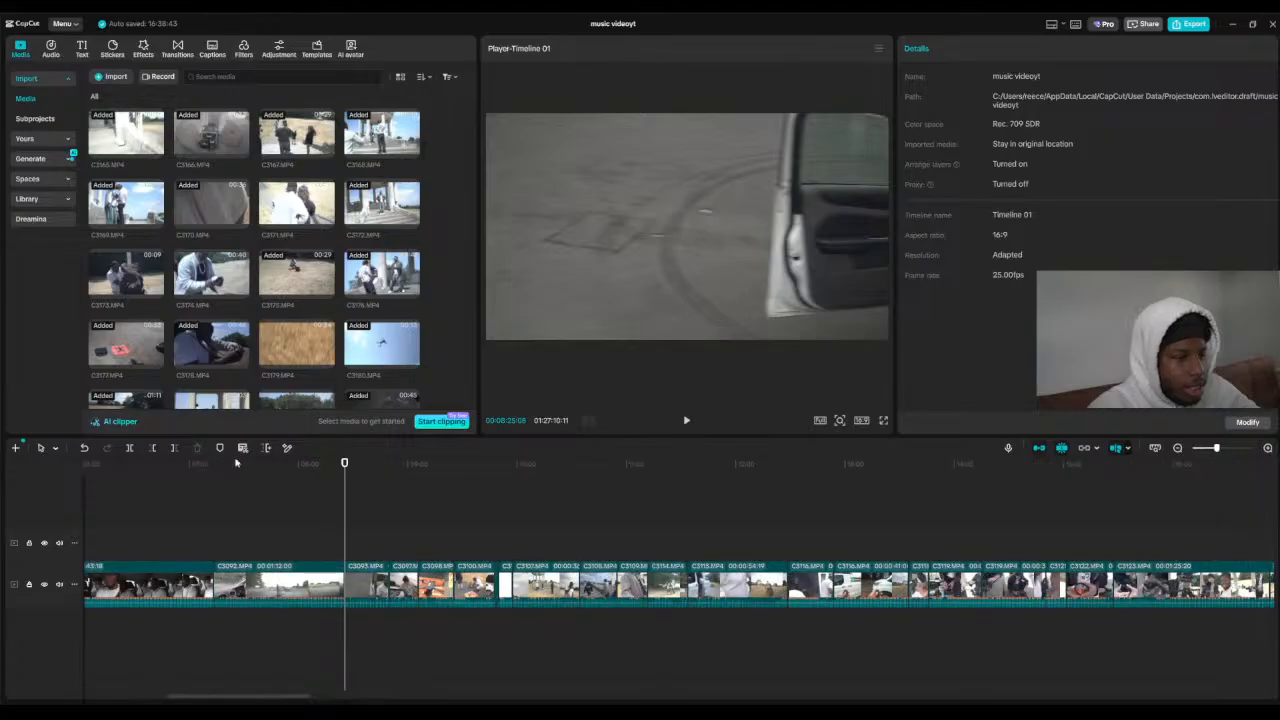
left_click_drag(347, 466, 399, 504)
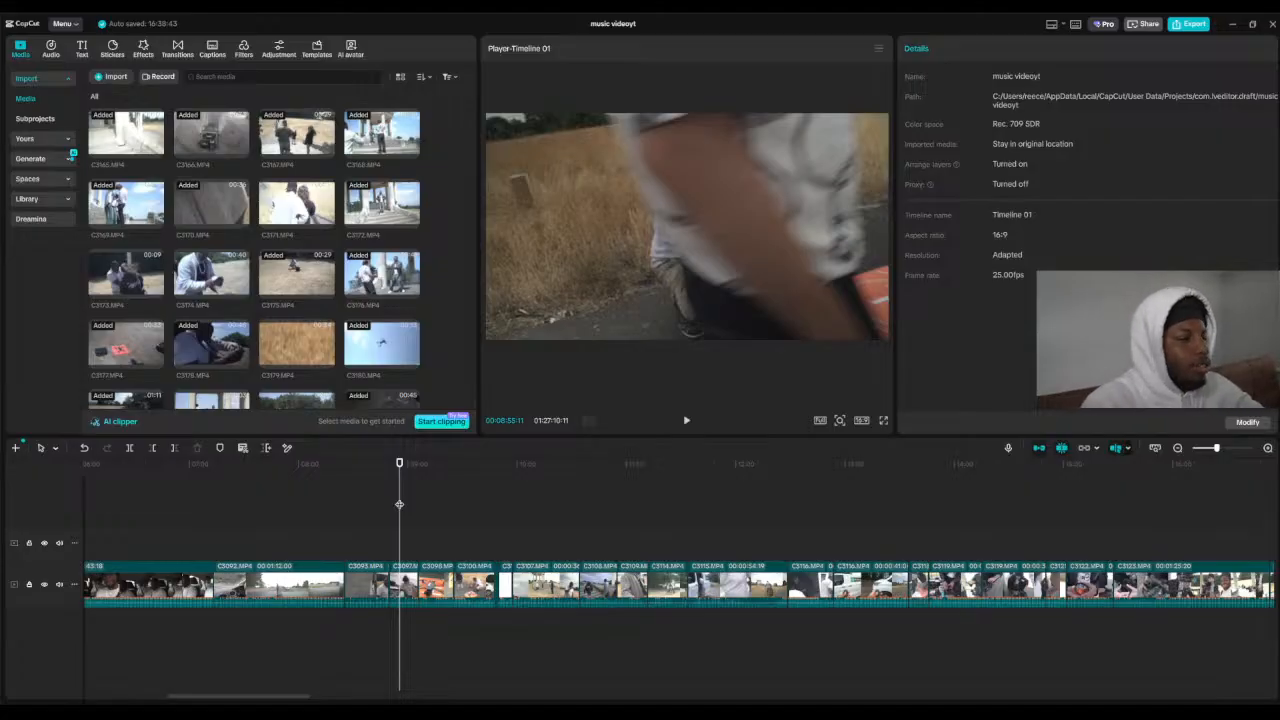
left_click_drag(399, 504, 396, 488)
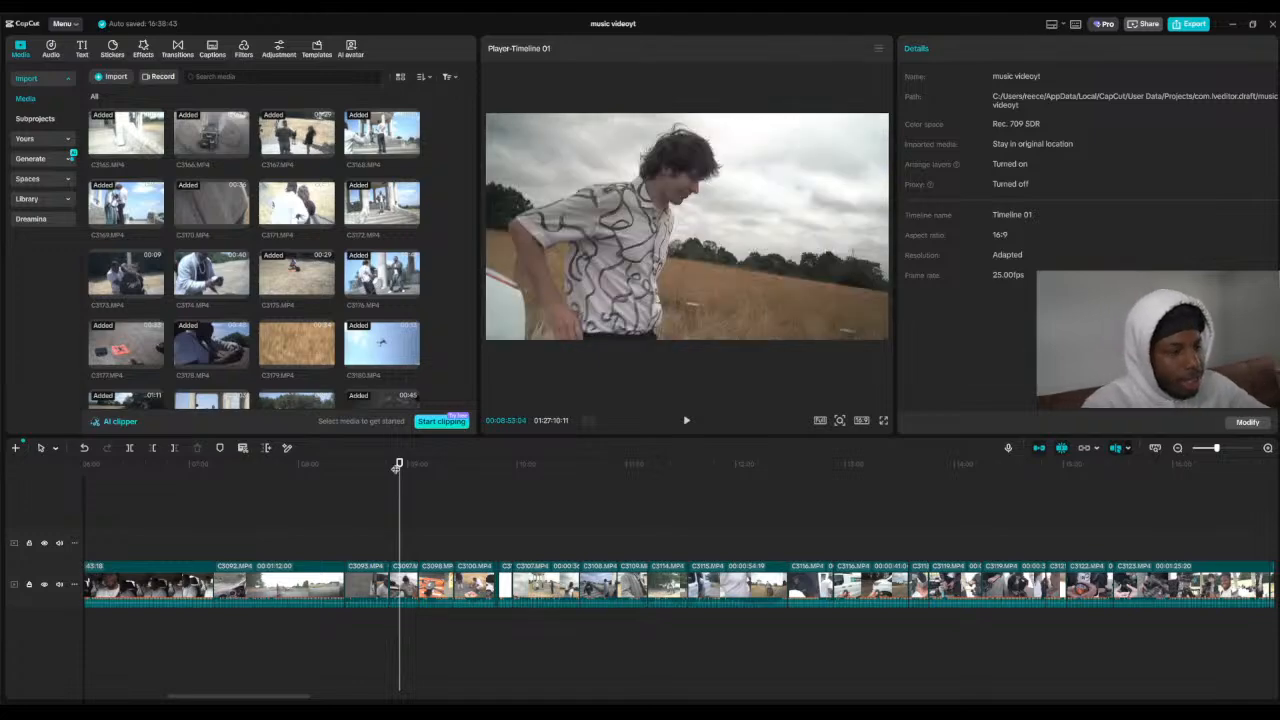
left_click_drag(396, 489, 494, 474)
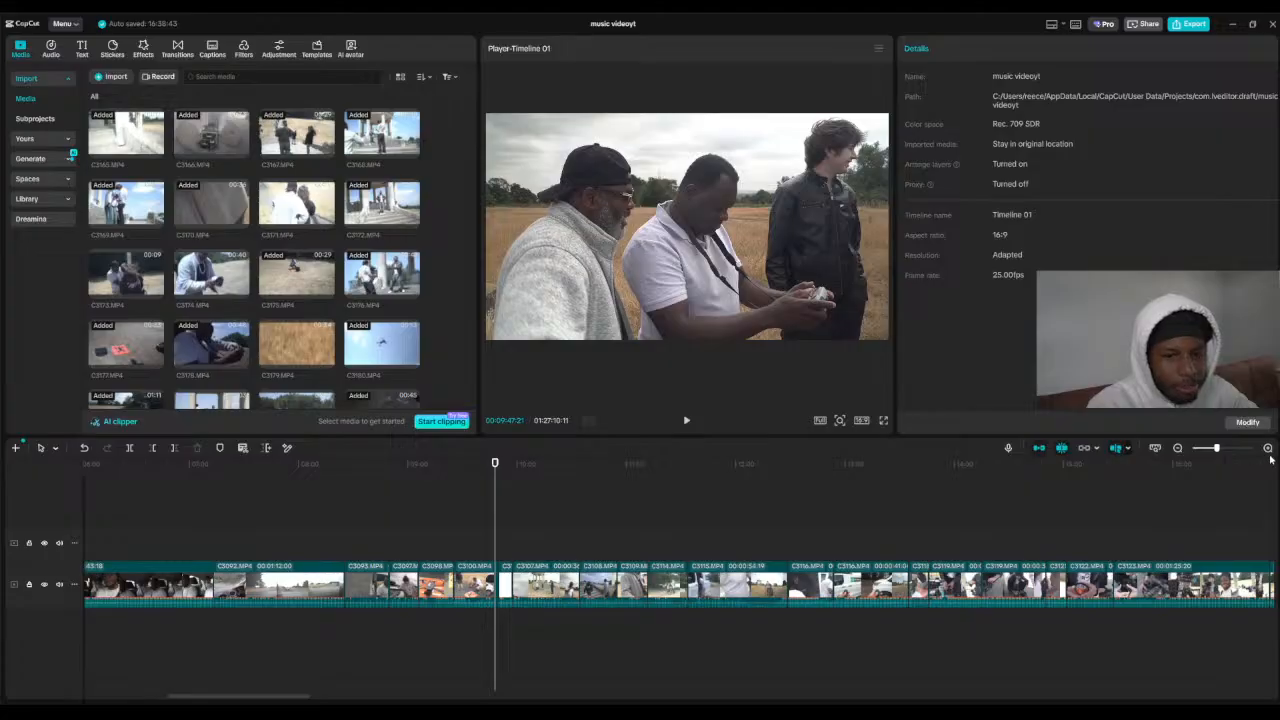
Step: Play the short car shot after C3100.MP4 and check the walk to the memorial in C3107.MP4
left_click(1268, 449)
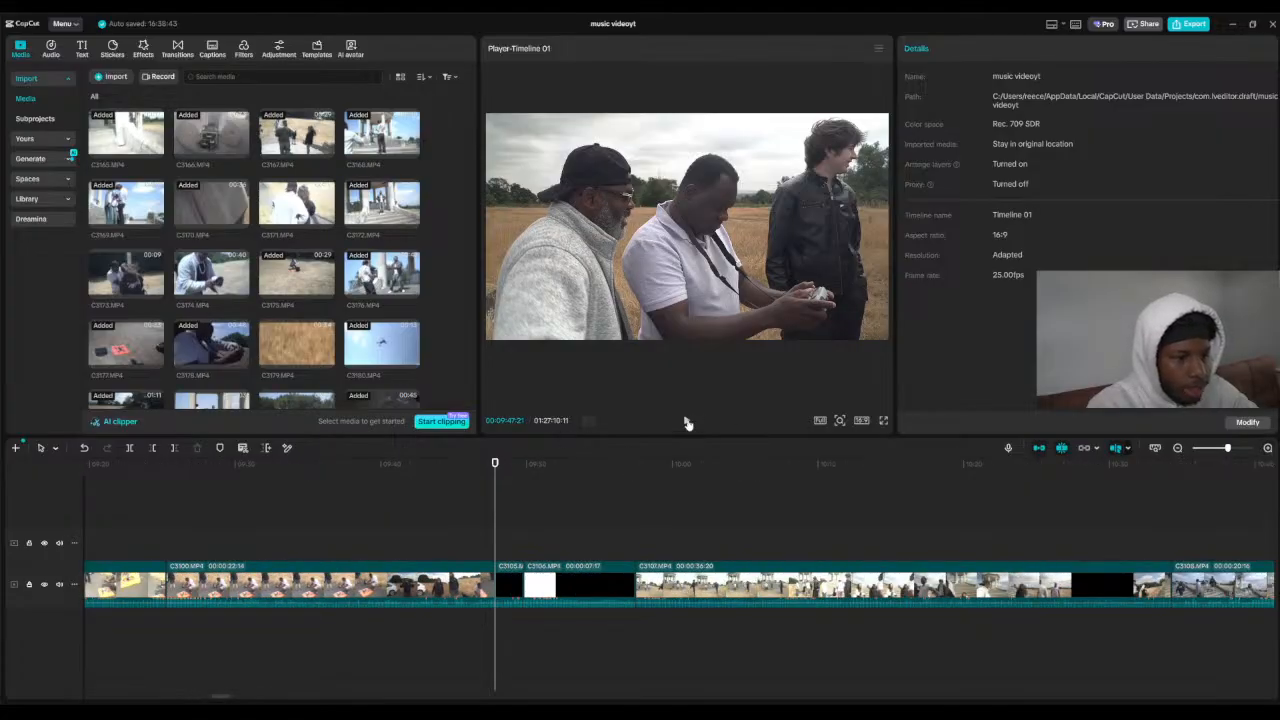
left_click(686, 421)
left_click(686, 421)
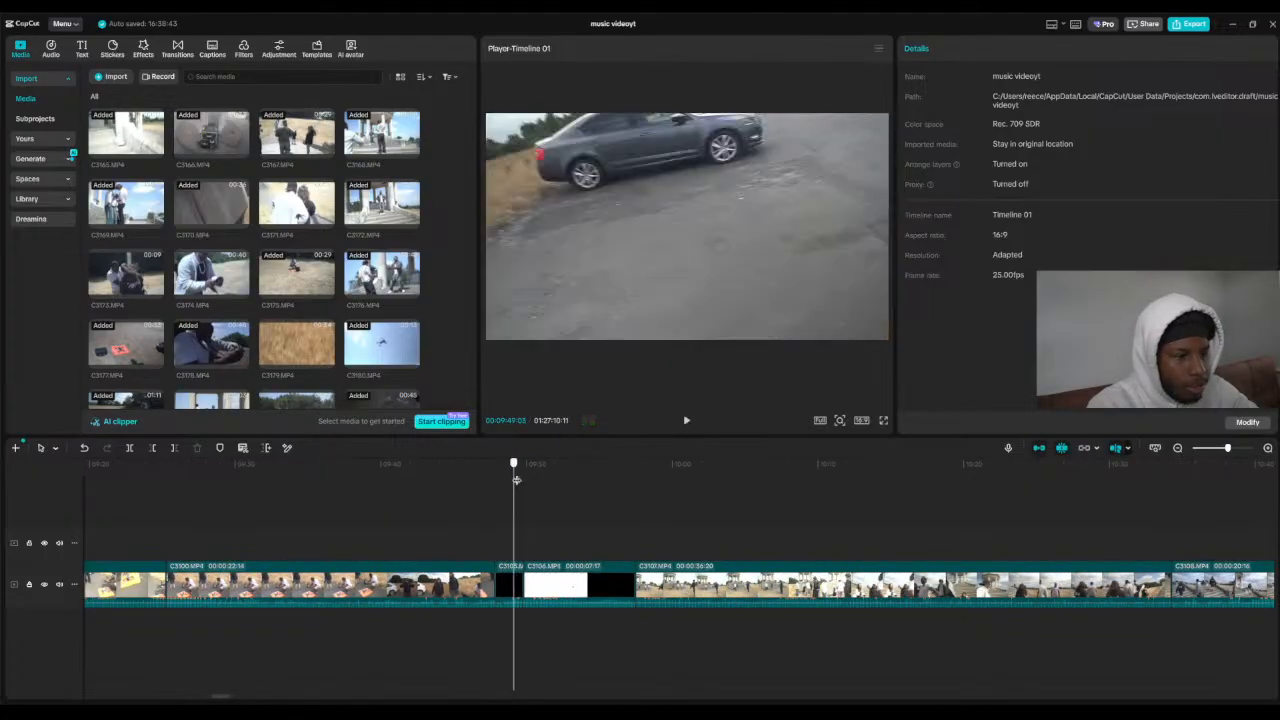
left_click_drag(516, 480, 731, 475)
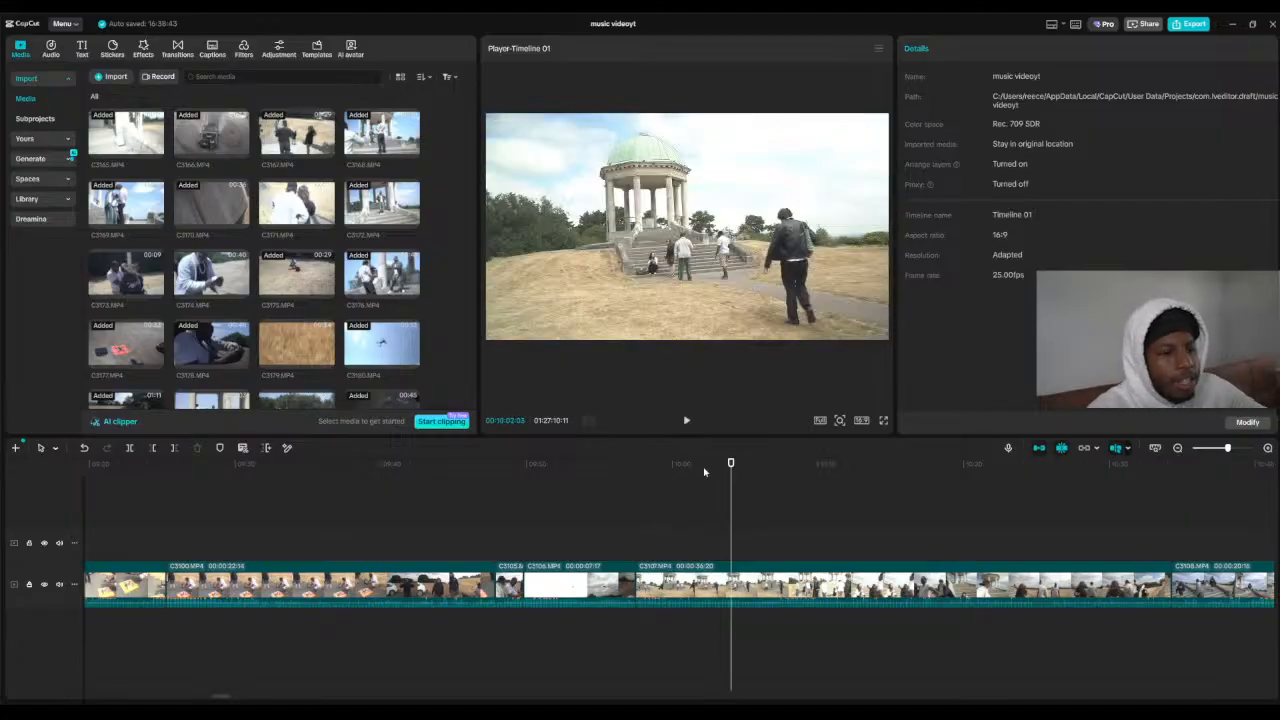
mouse_move(704, 471)
left_mouse_down()
mouse_move(474, 468)
mouse_move(691, 472)
left_mouse_up()
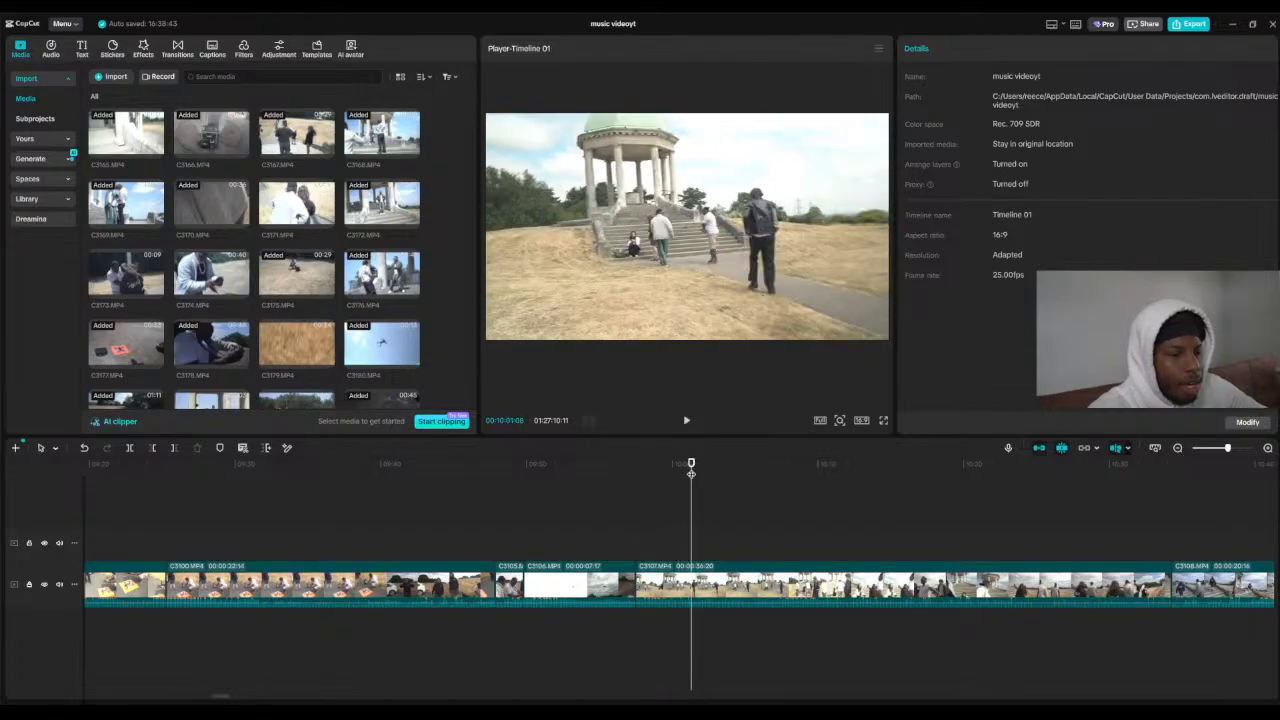
Step: Skim from the memorial walk past the camera-gimbal shot to the night footage in C3284.MP4
left_click(1179, 449)
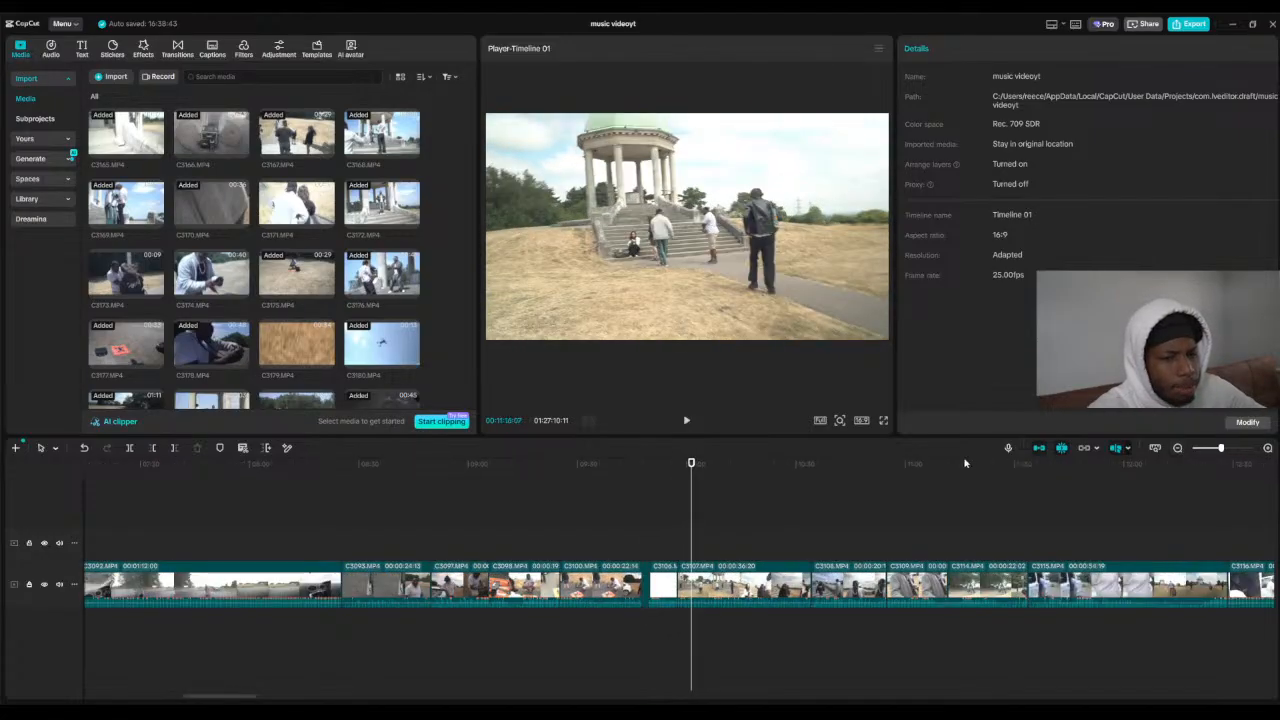
left_click_drag(964, 464, 1273, 466)
left_click(1178, 449)
left_click(1178, 449)
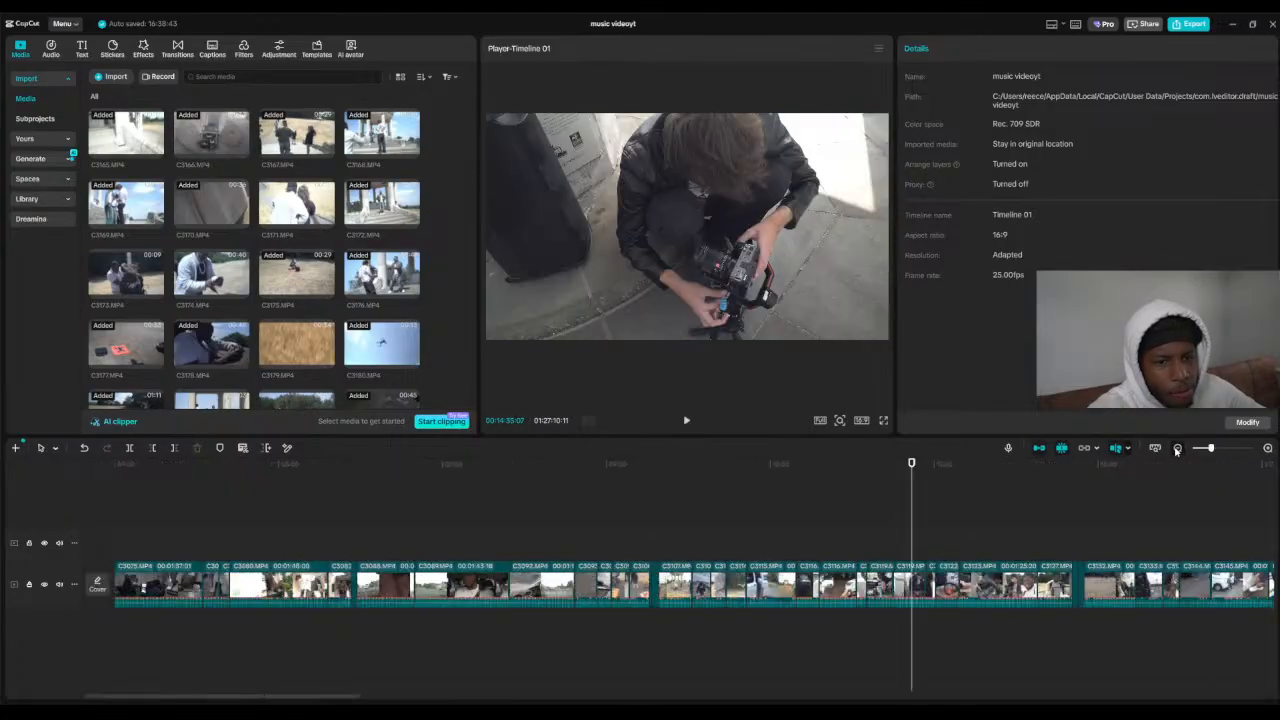
left_click(1178, 449)
left_click_drag(911, 481, 1130, 490)
left_click_drag(1206, 449, 1199, 449)
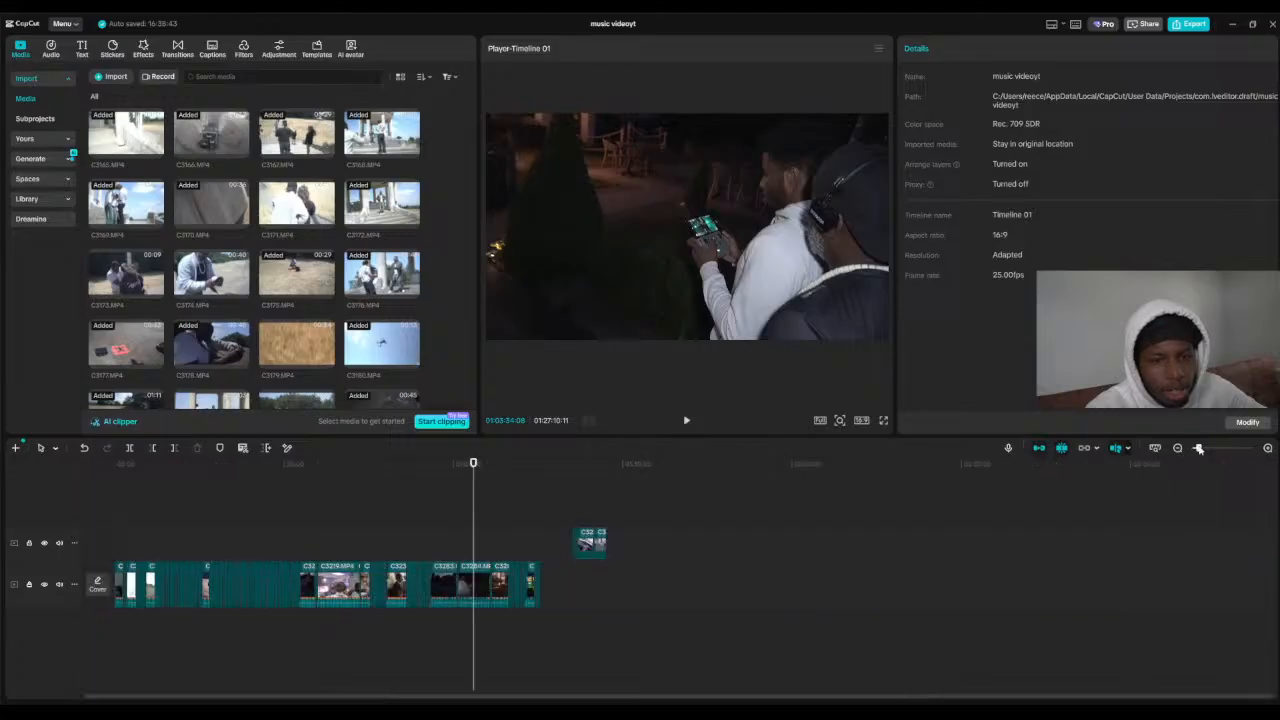
Step: Inspect the war memorial plaque shot at the start of the upper track and play past its end
left_click(572, 463)
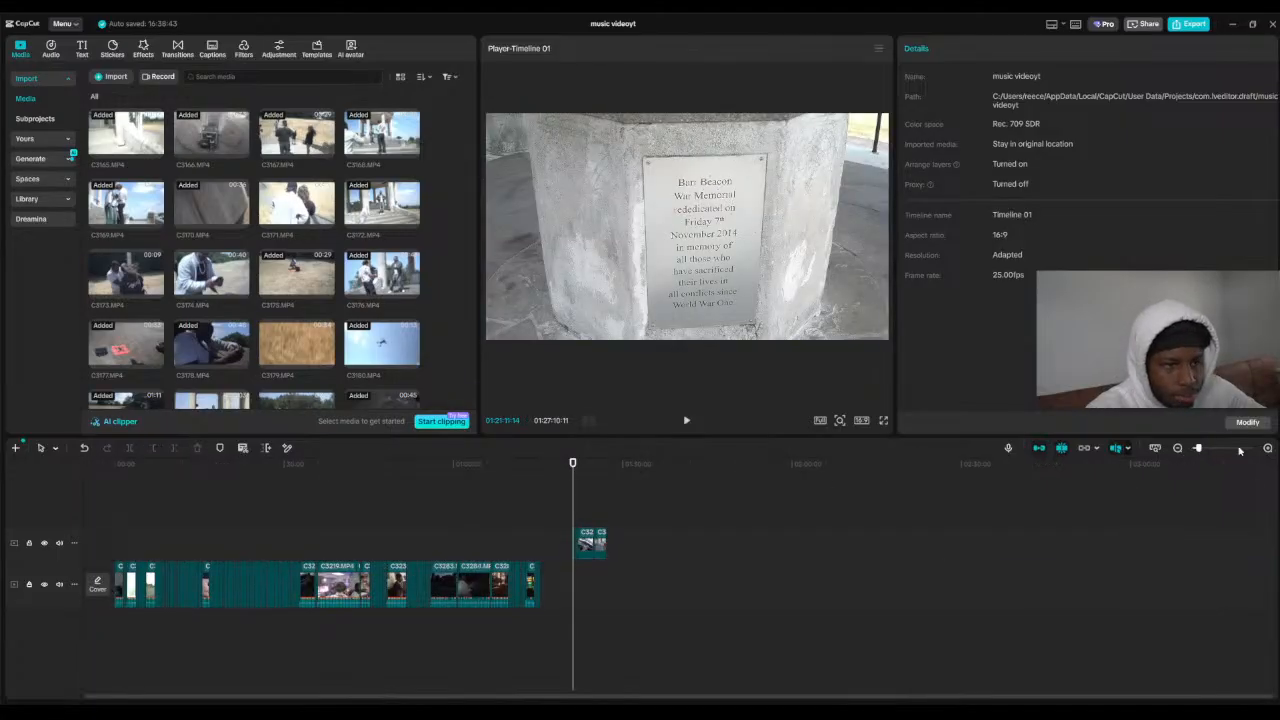
left_click(1270, 449)
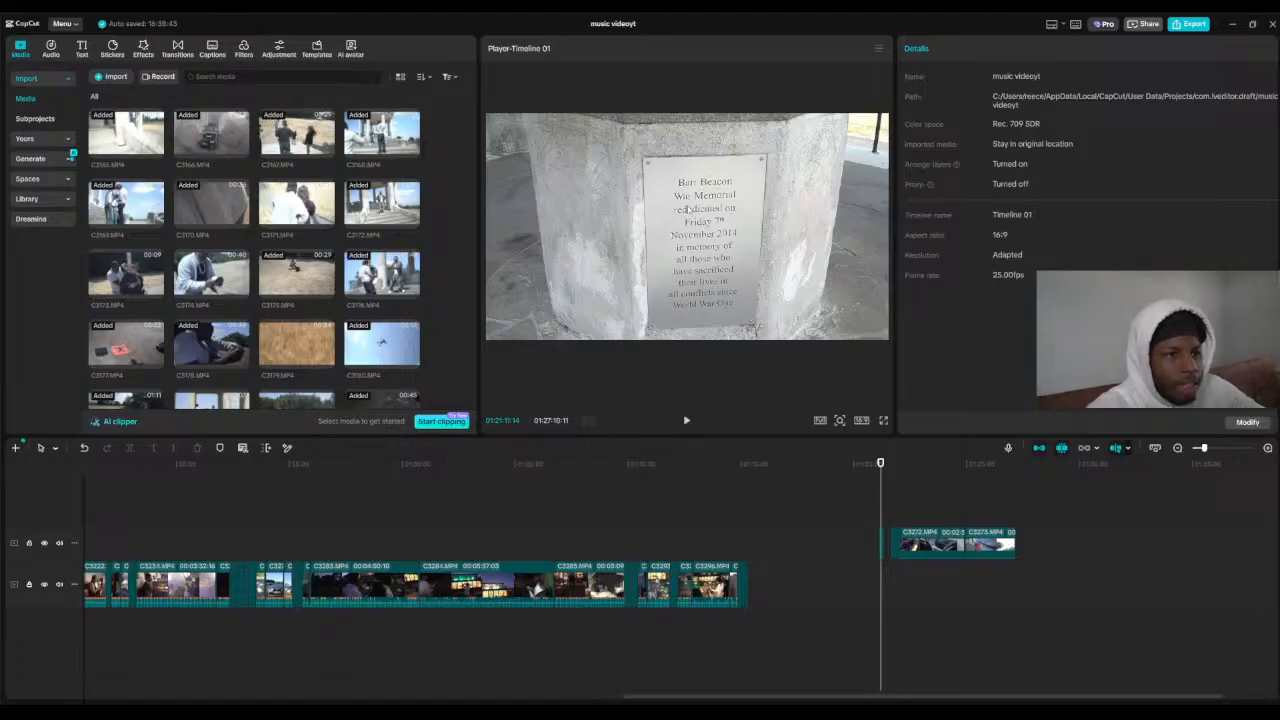
left_click(692, 209)
left_click_drag(726, 233, 716, 233)
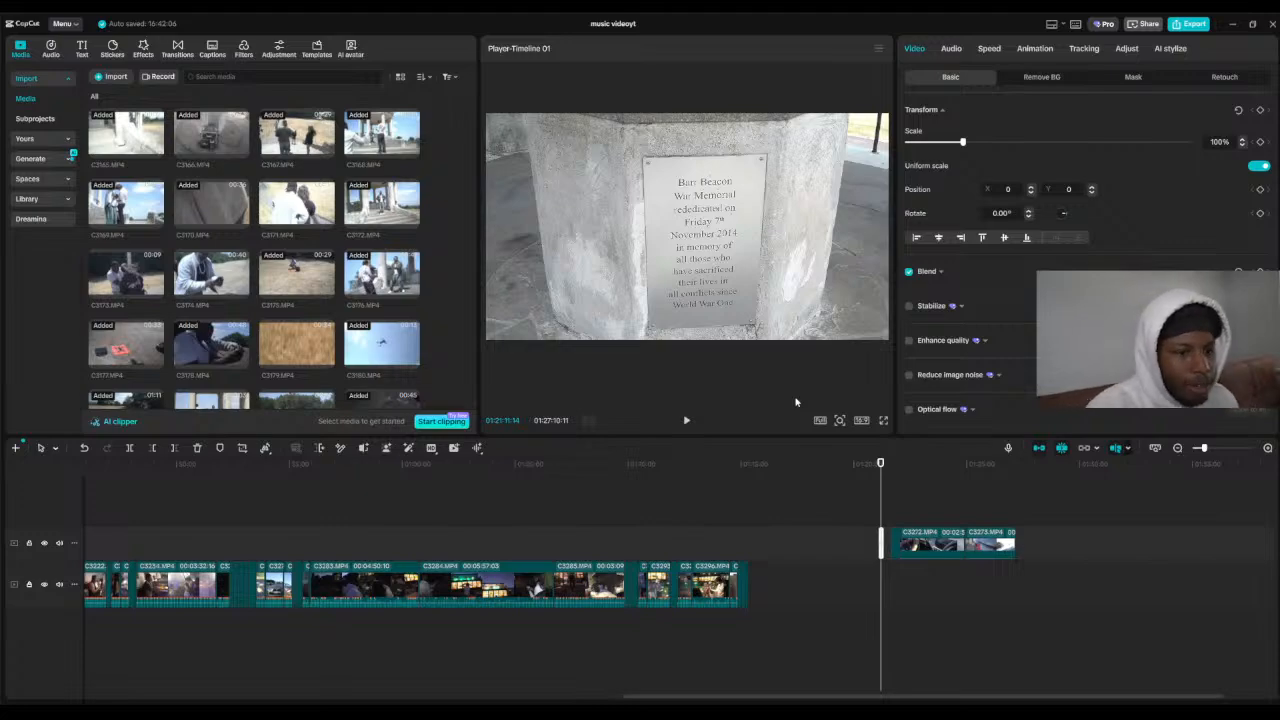
left_click(693, 424)
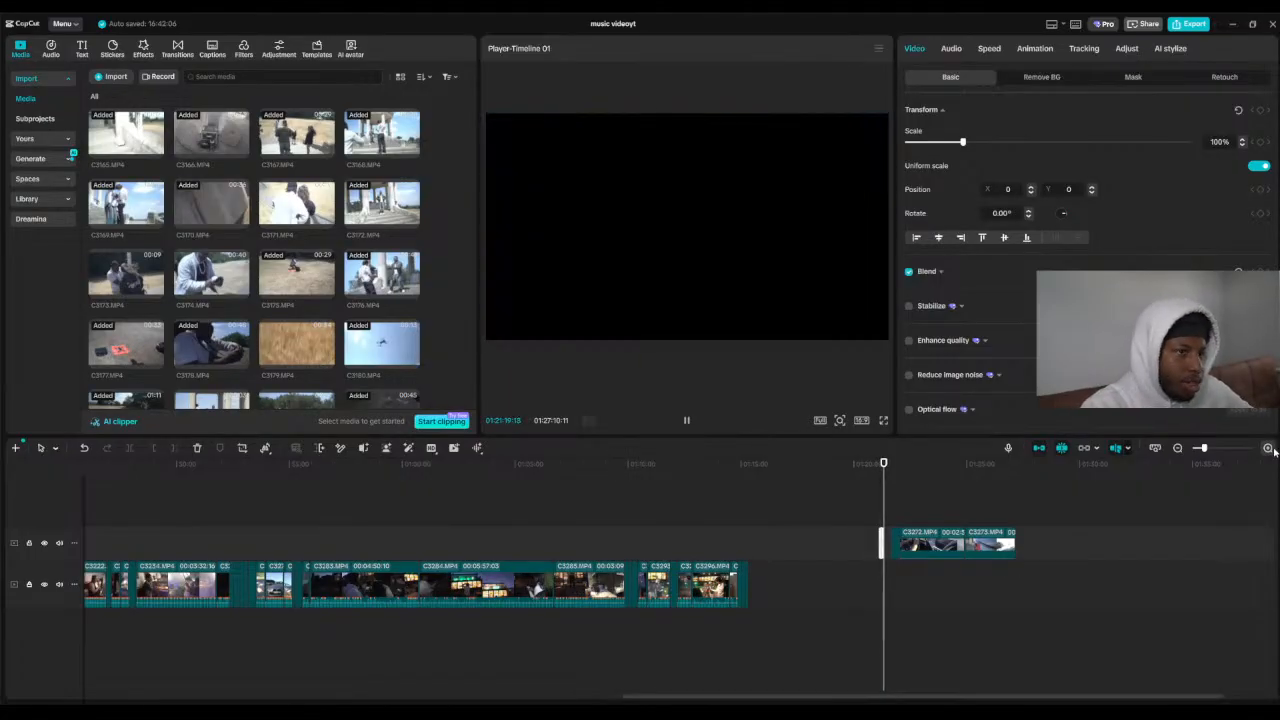
left_click(1267, 448)
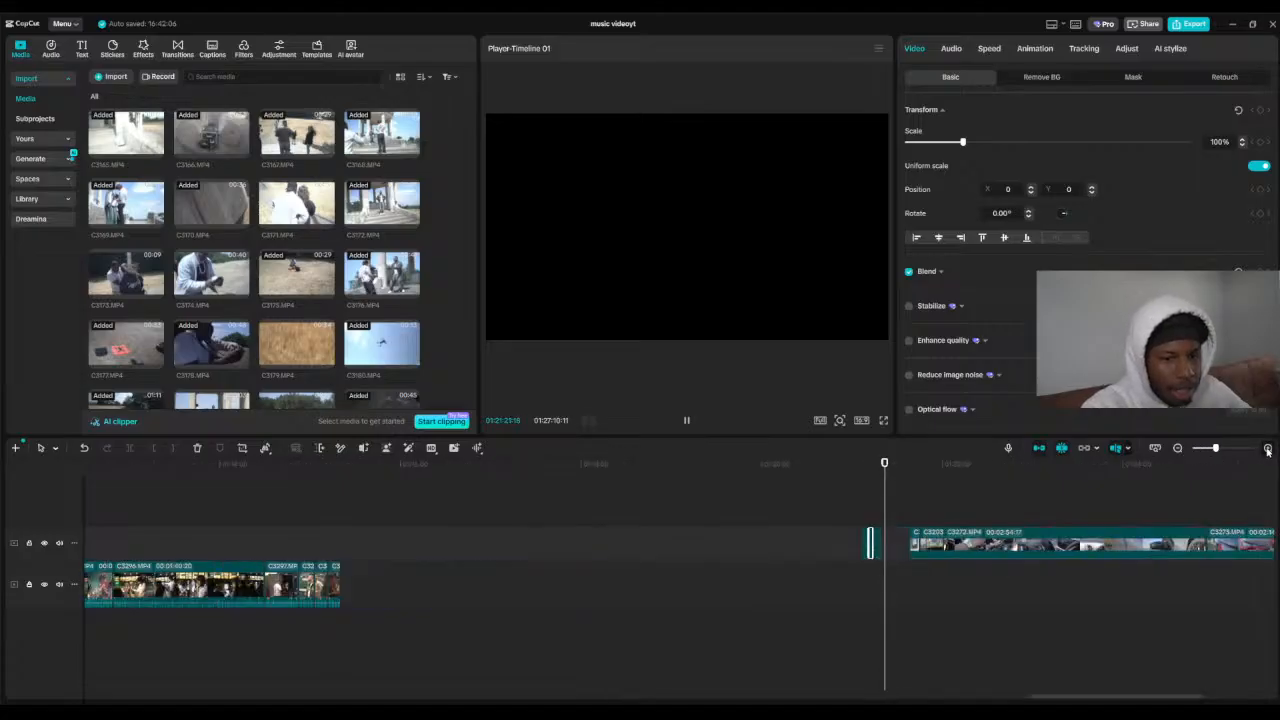
Step: Skim the upper-track B-roll from the memorial pillar shot through C3272.MP4 to C3273.MP4 and back to its beginning
left_click(913, 463)
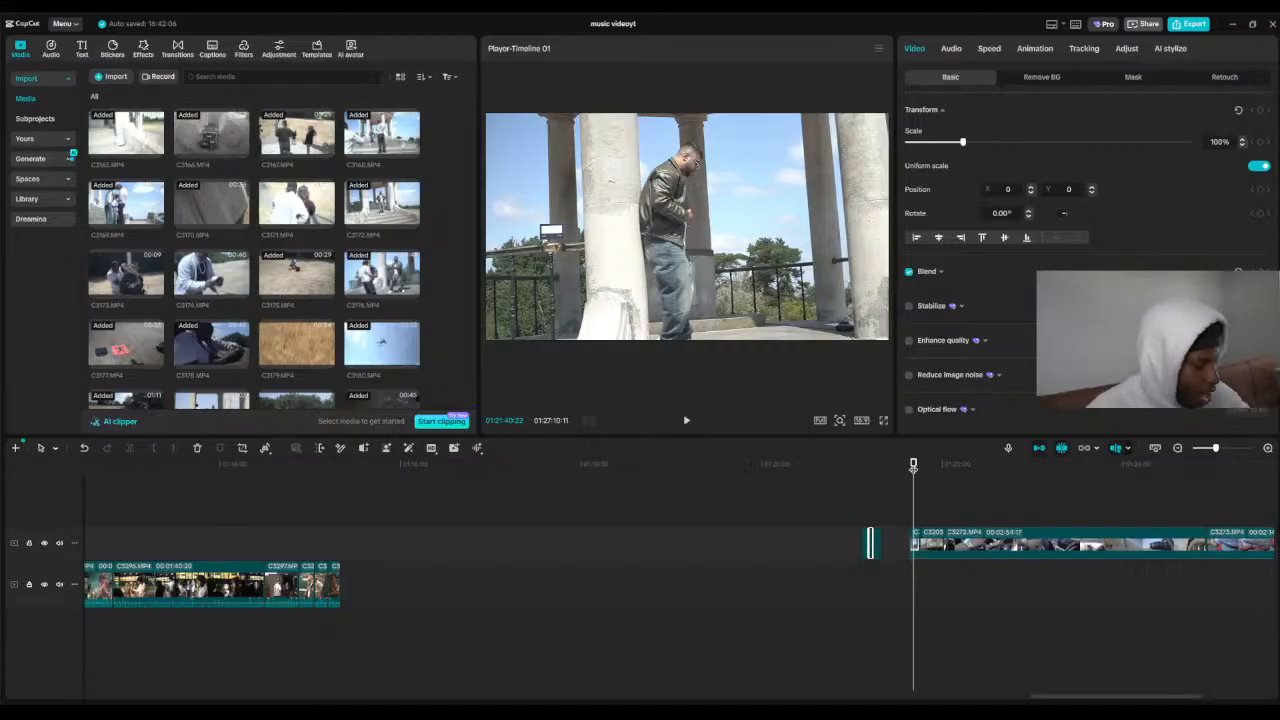
left_click_drag(913, 465, 931, 504)
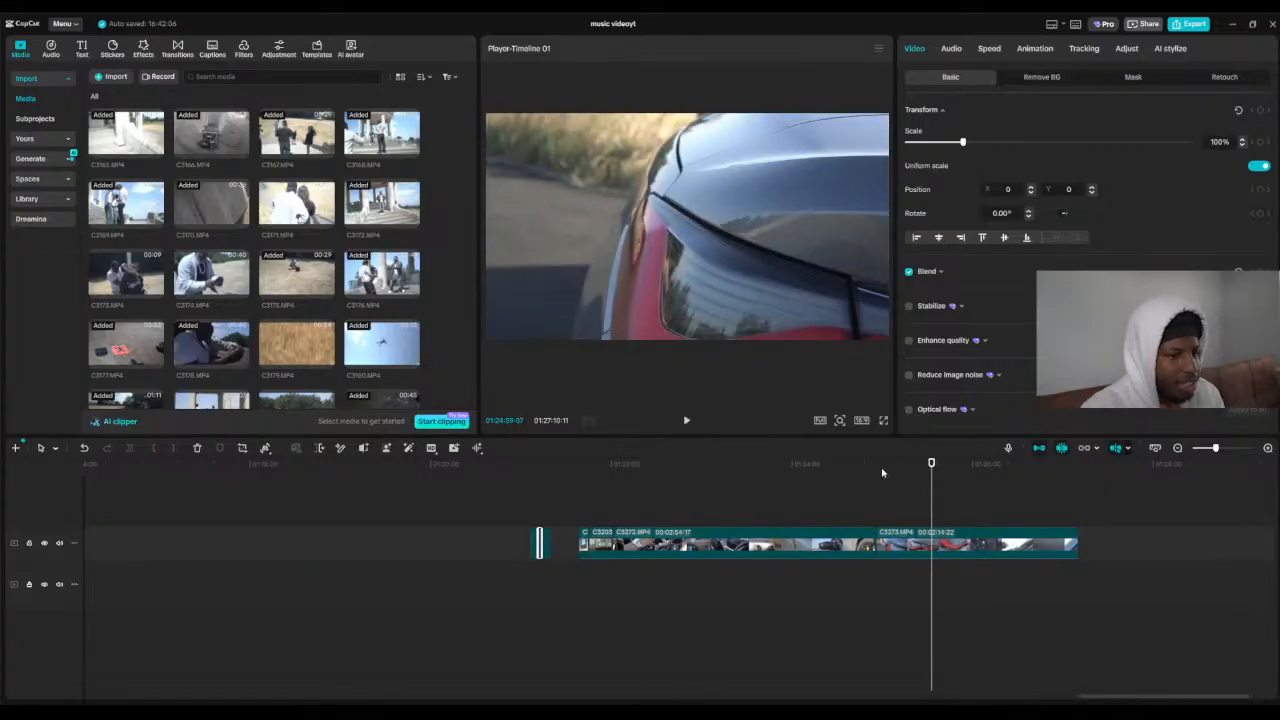
left_click_drag(920, 483, 646, 480)
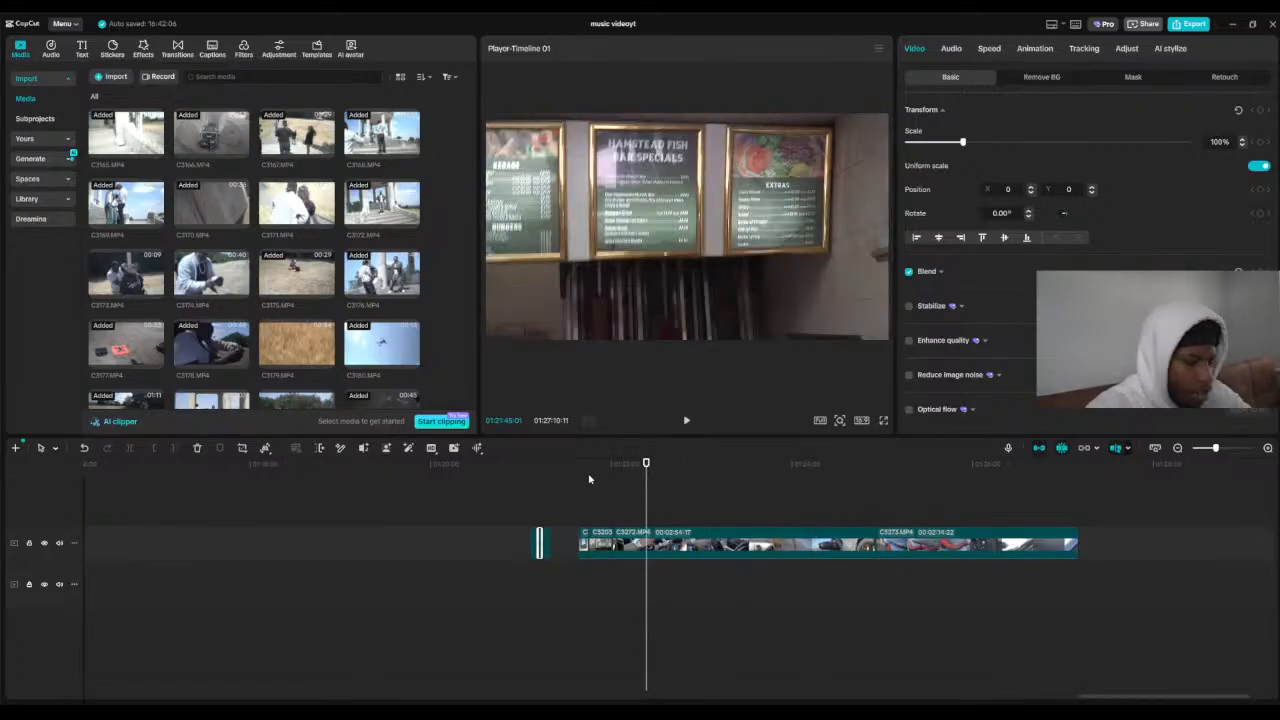
left_click(613, 471)
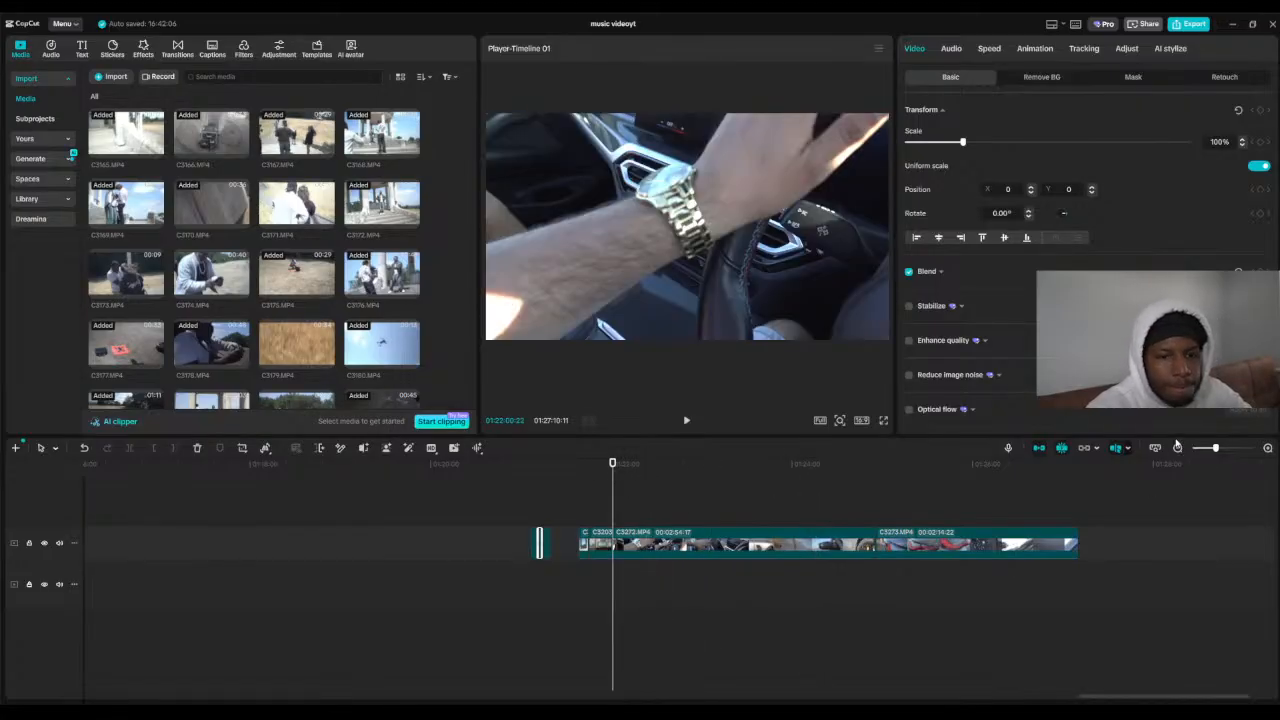
Step: Split the opening clip C3075.MP4 at about 45 seconds, at the end of the indoor selfie shot
left_click(1178, 450)
left_click_drag(713, 464, 121, 552)
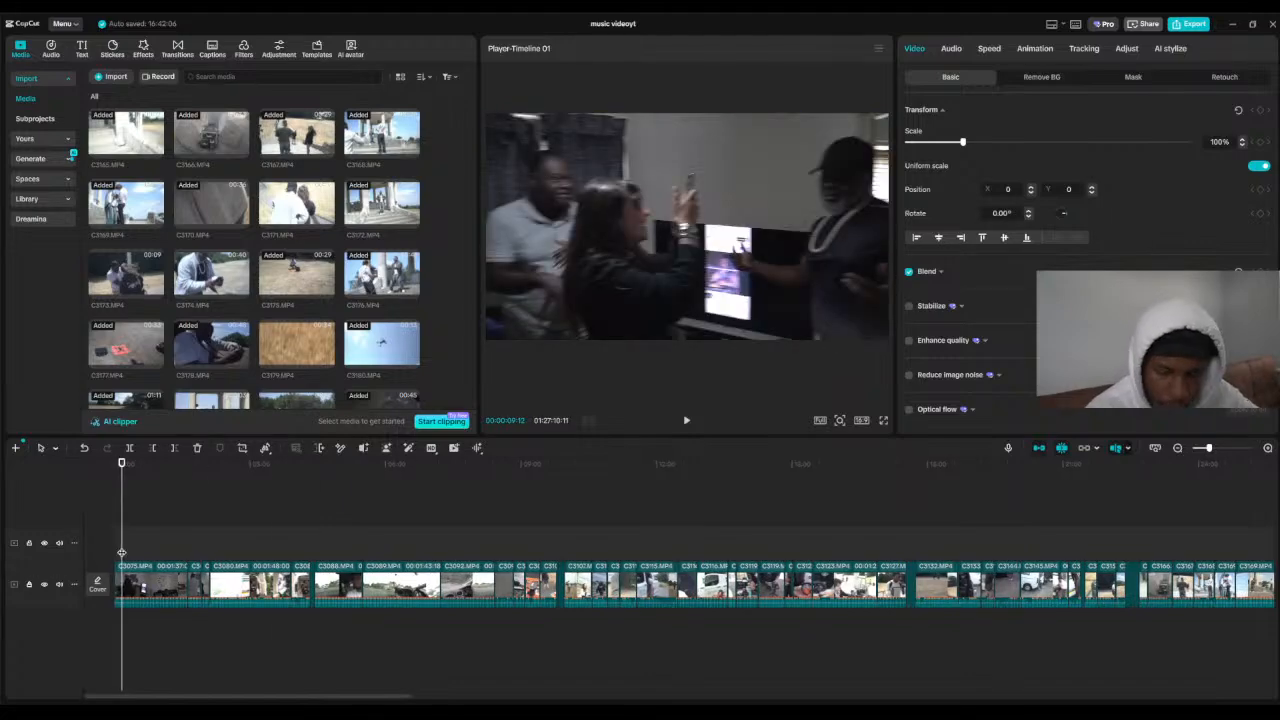
left_click_drag(123, 462, 146, 478)
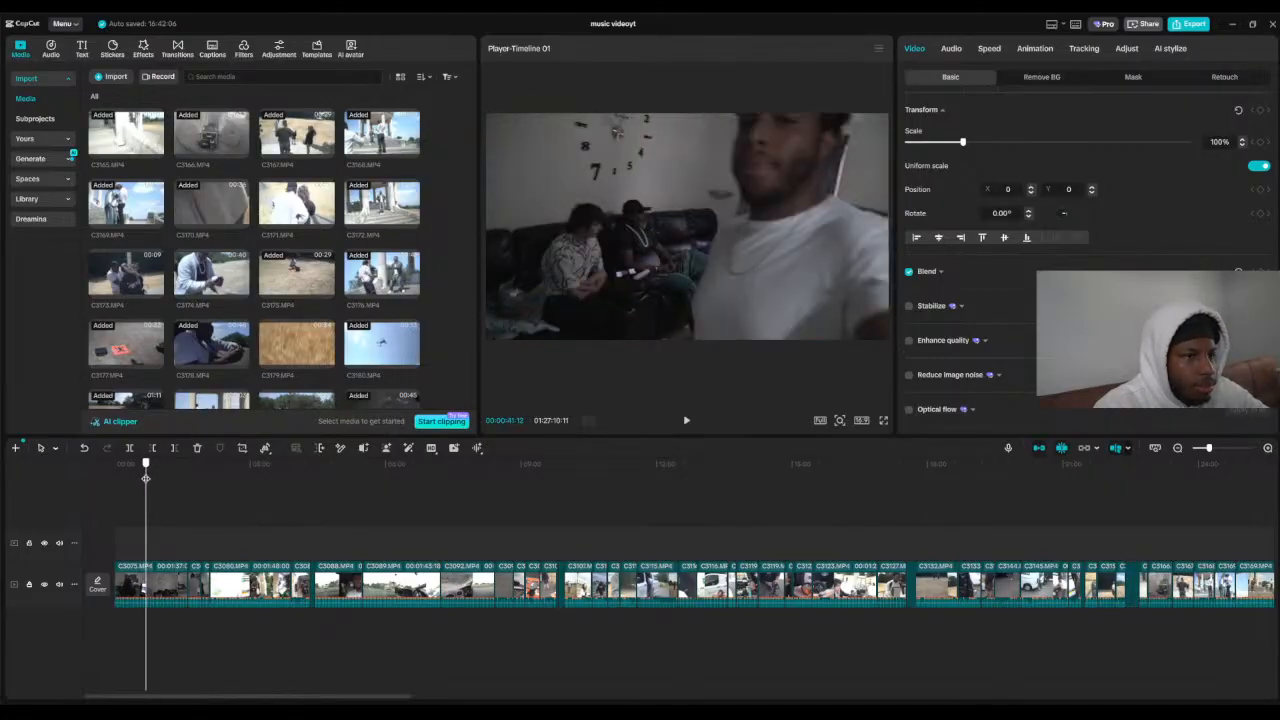
left_click(685, 421)
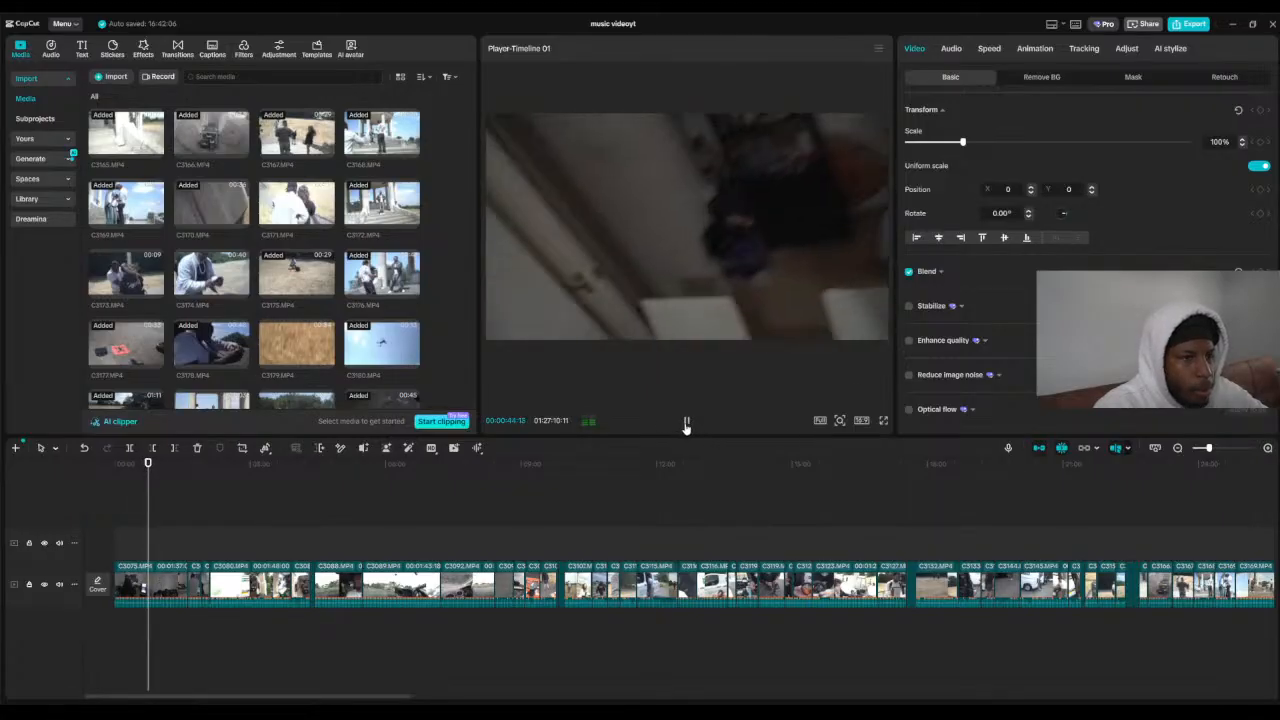
left_click(686, 425)
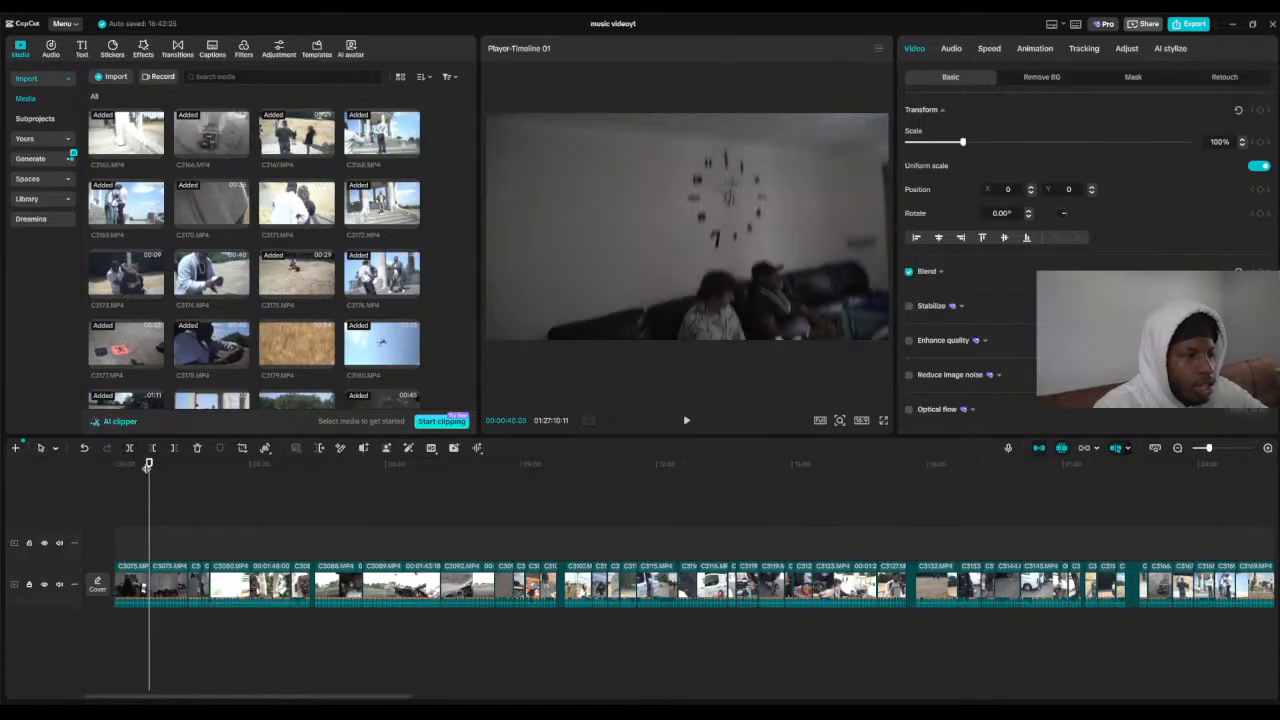
Step: Remove the C3075.MP4 footage between the split and 00:01:03:07, and trim the start of C3080.MP4 up to 00:01:47:11
mouse_move(149, 463)
left_mouse_down()
mouse_move(181, 472)
mouse_move(172, 467)
left_mouse_up()
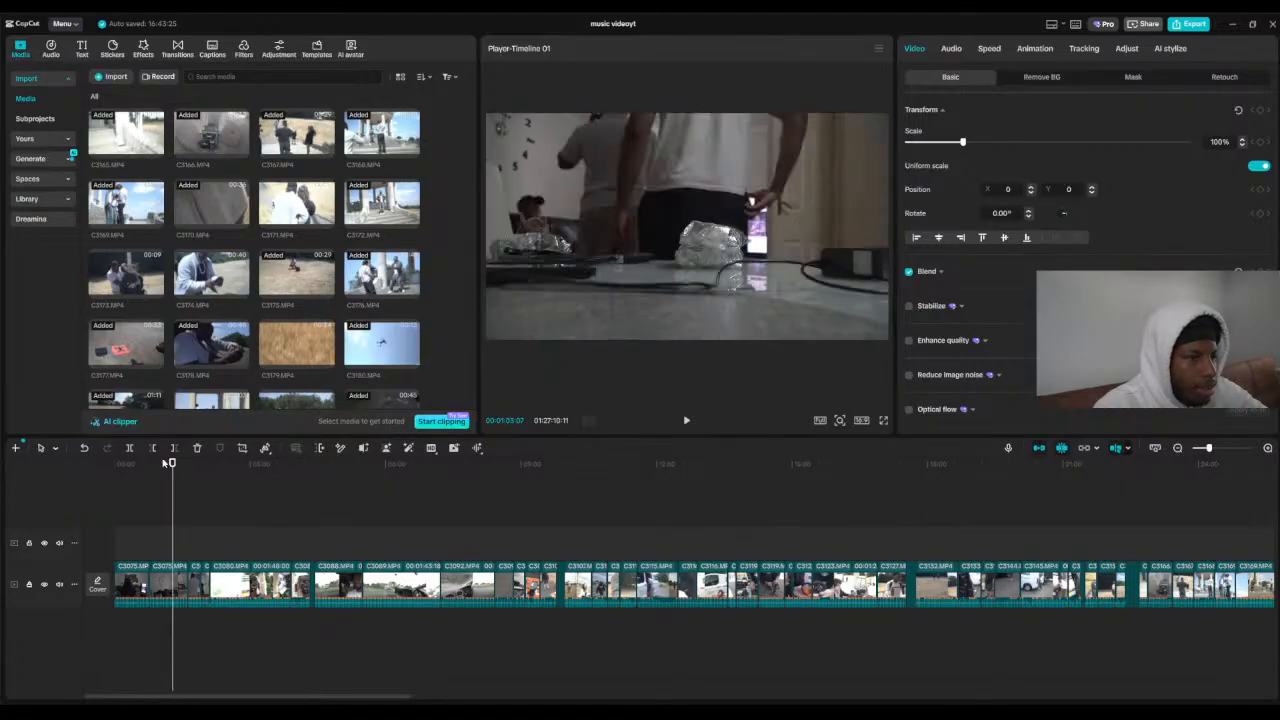
left_click(152, 447)
left_click_drag(146, 470, 195, 497)
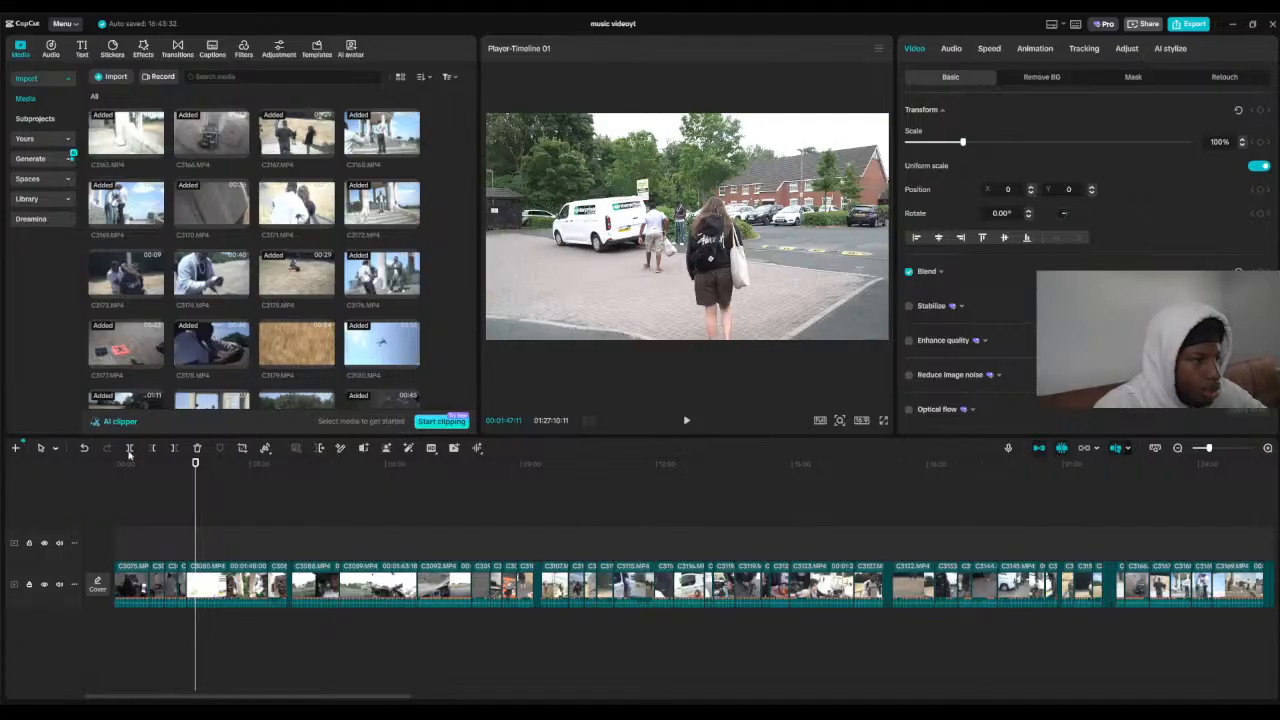
left_click(152, 448)
Step: Review the footage from C3088.MP4 through the in-car and memorial shots to the camera-gimbal shot in C3119.MP4
left_click_drag(195, 463, 292, 464)
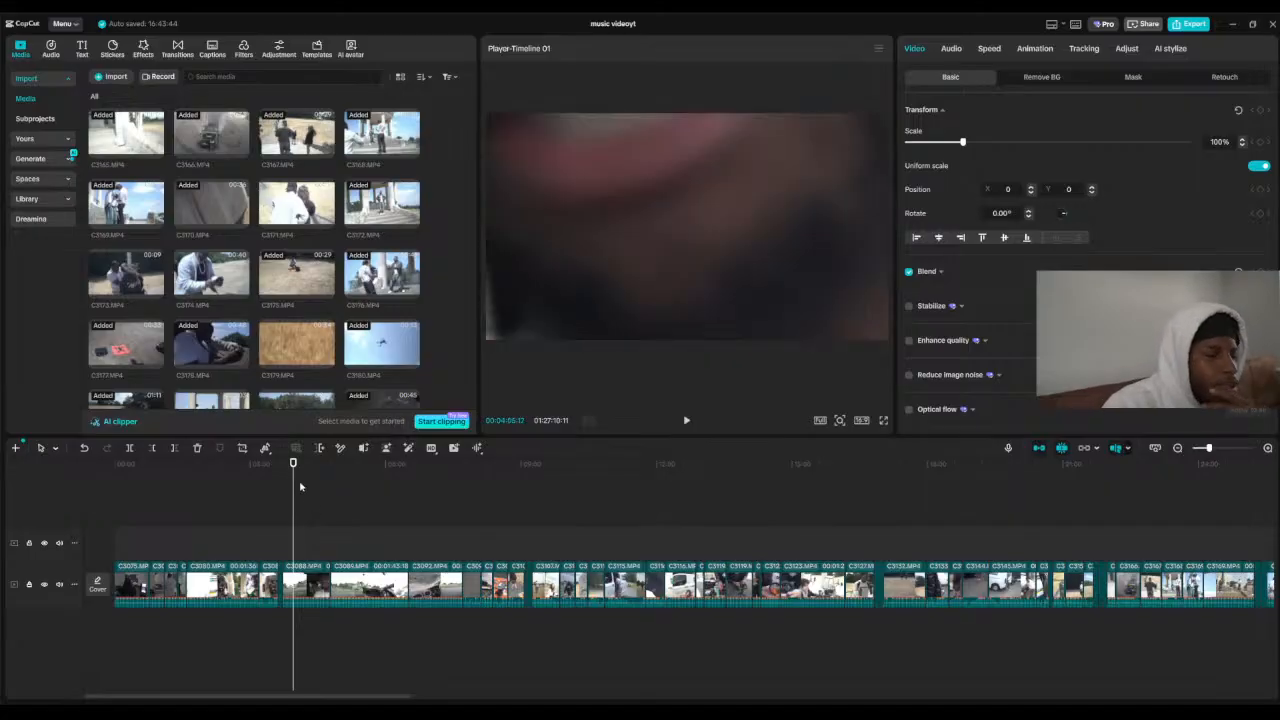
left_click_drag(290, 468, 400, 458)
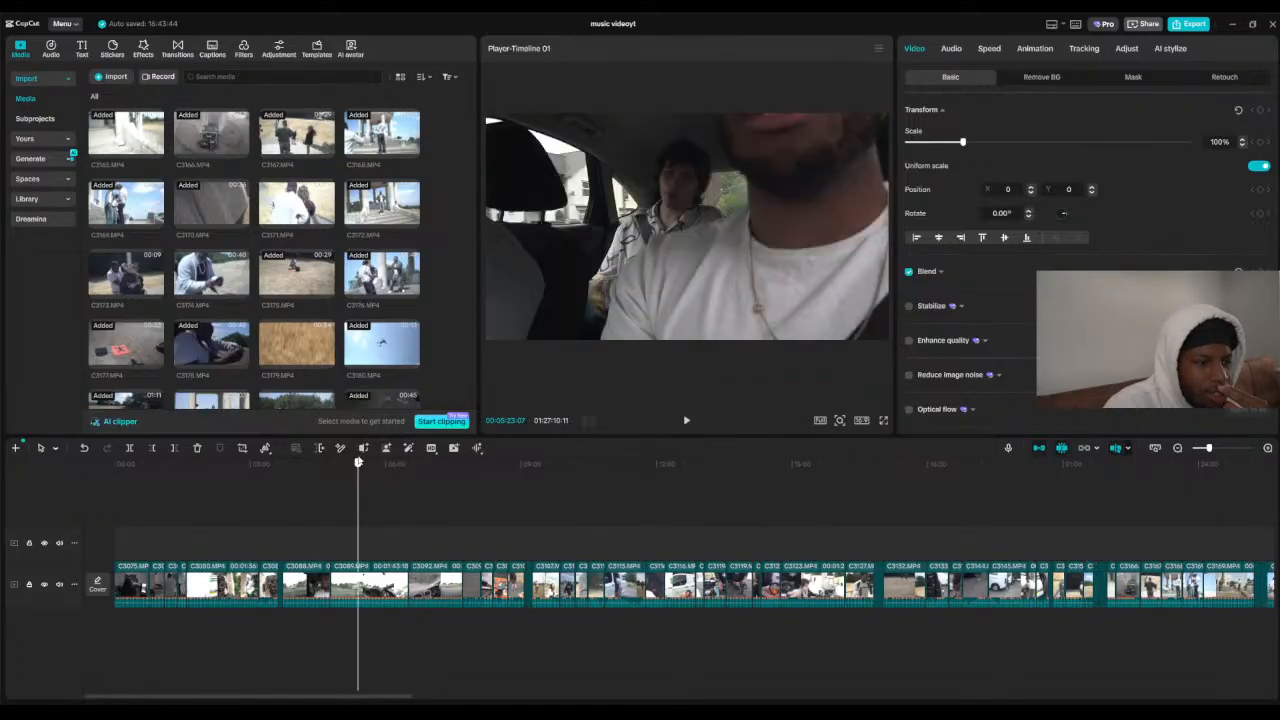
left_click_drag(358, 463, 551, 478)
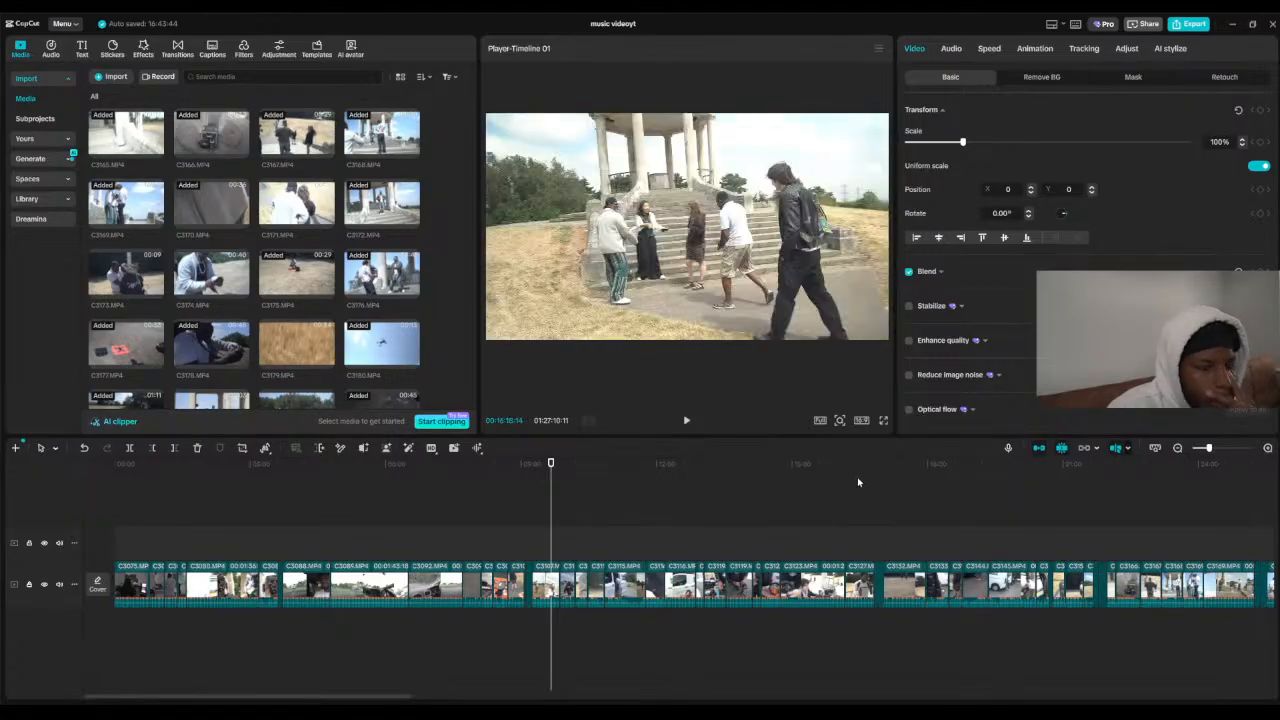
left_click_drag(551, 464, 583, 474)
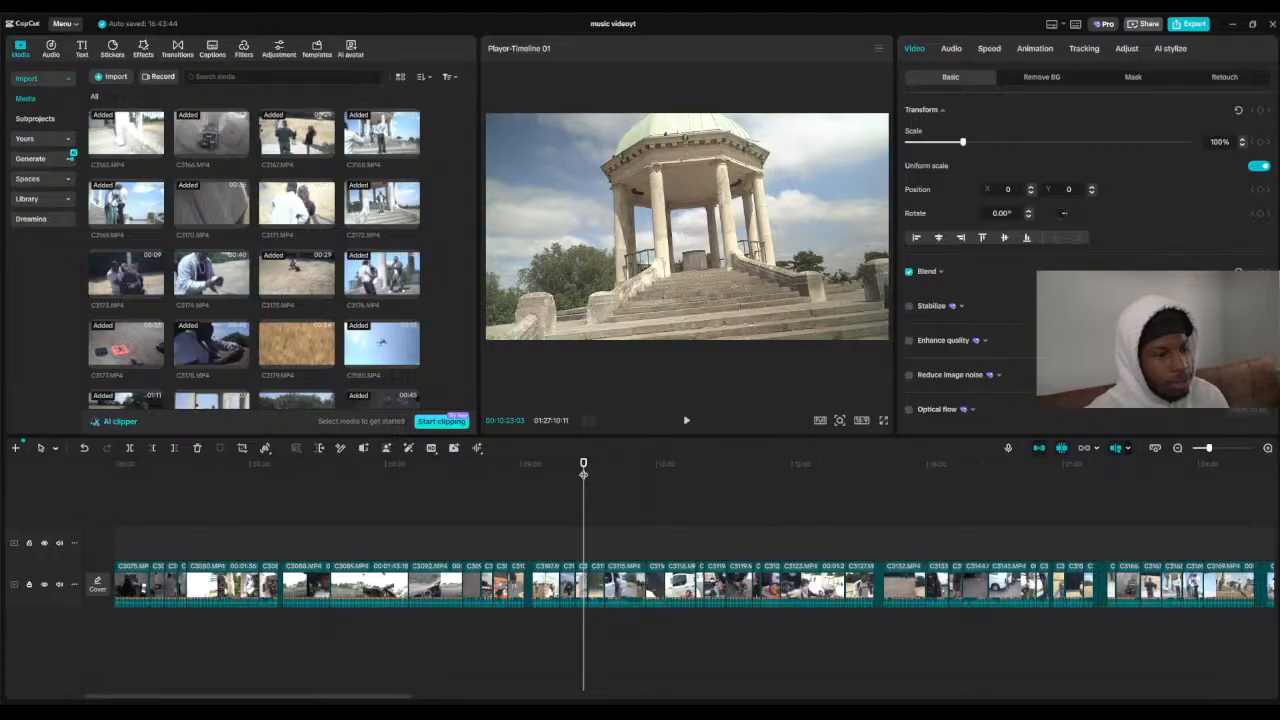
left_click_drag(583, 472, 736, 485)
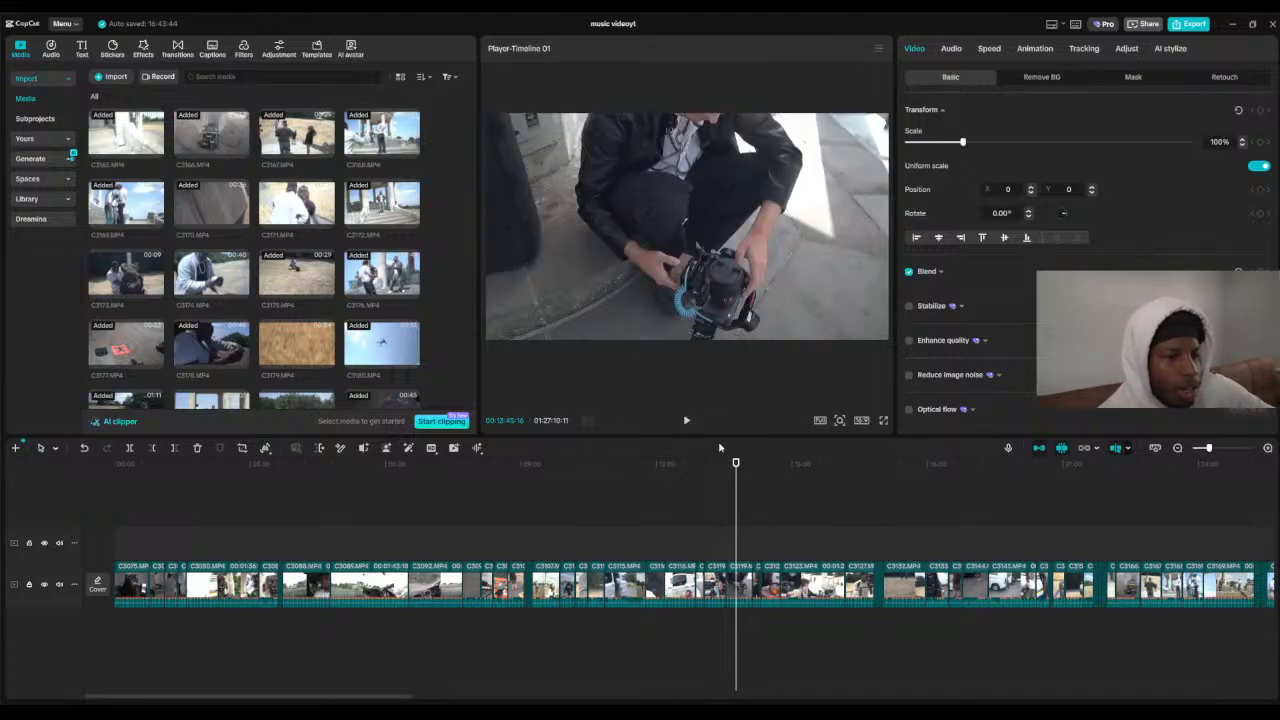
Step: Review the memorial camera-rig footage around C3123.MP4 and C3127.MP4 and the following shots of the pair walking up the steps
left_click_drag(736, 502, 789, 489)
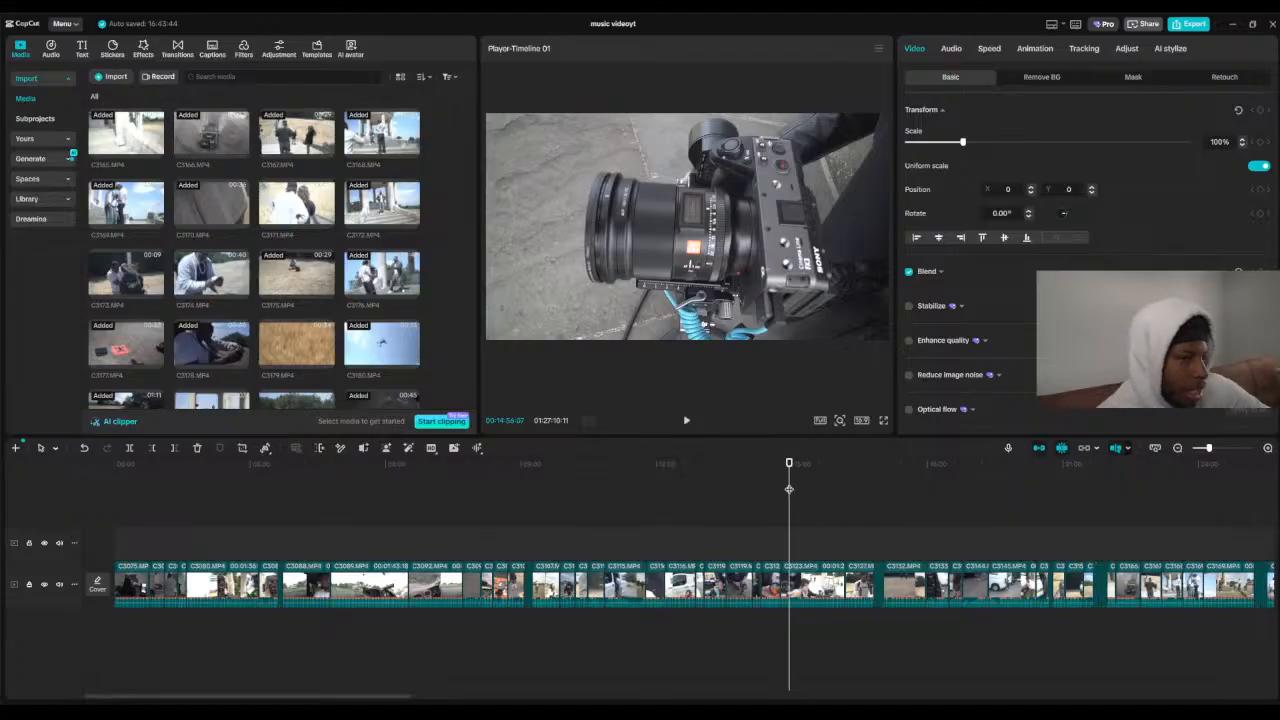
left_click_drag(789, 489, 818, 461)
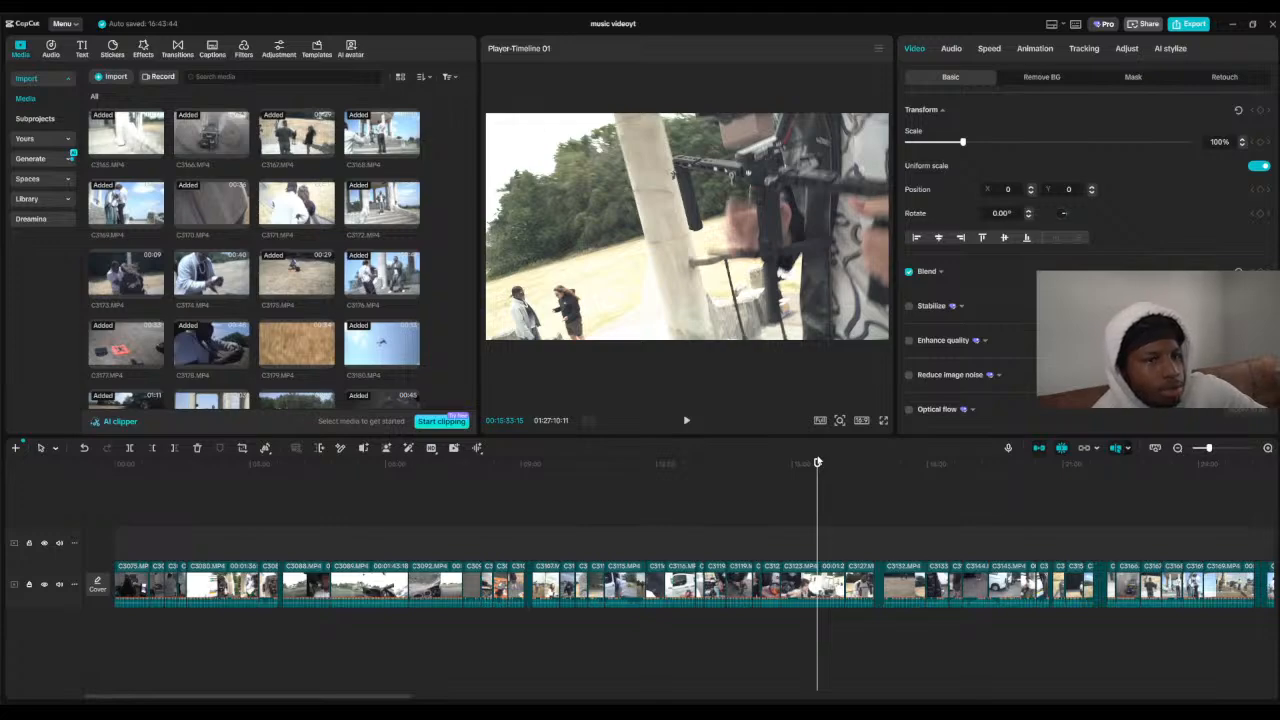
left_click(686, 420)
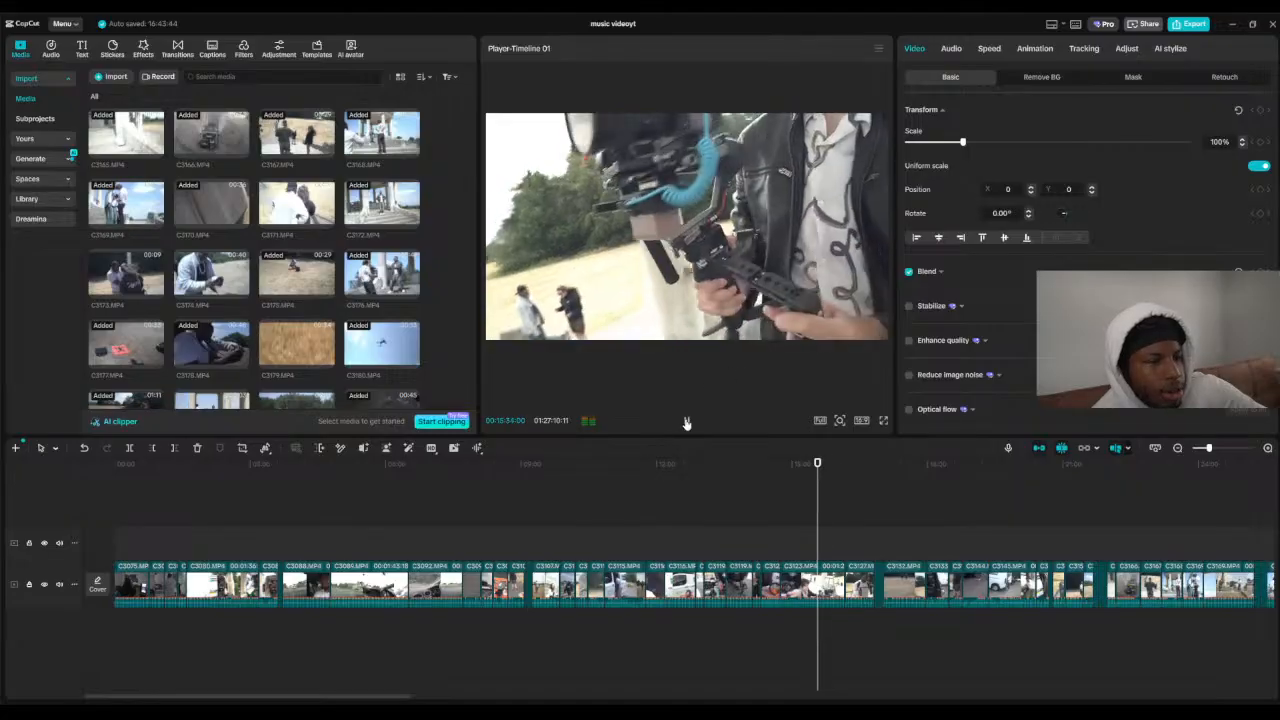
left_click(855, 466)
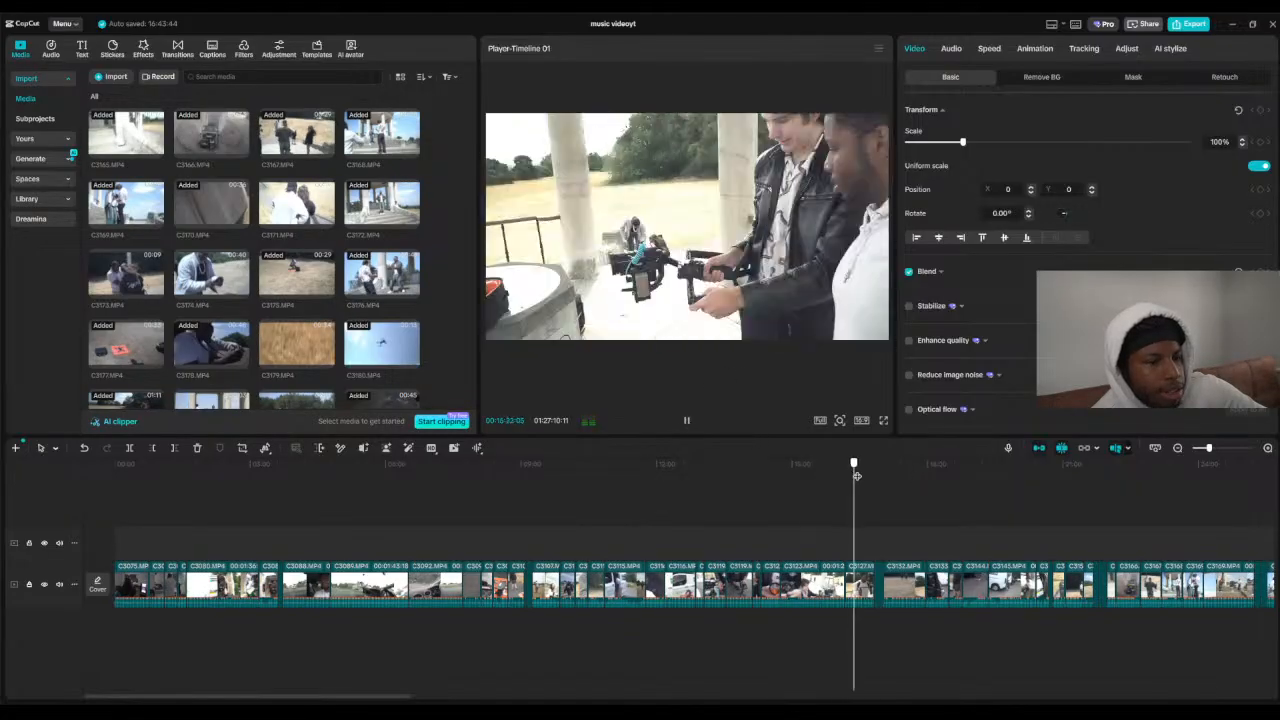
left_click(686, 420)
left_click_drag(862, 468, 586, 598)
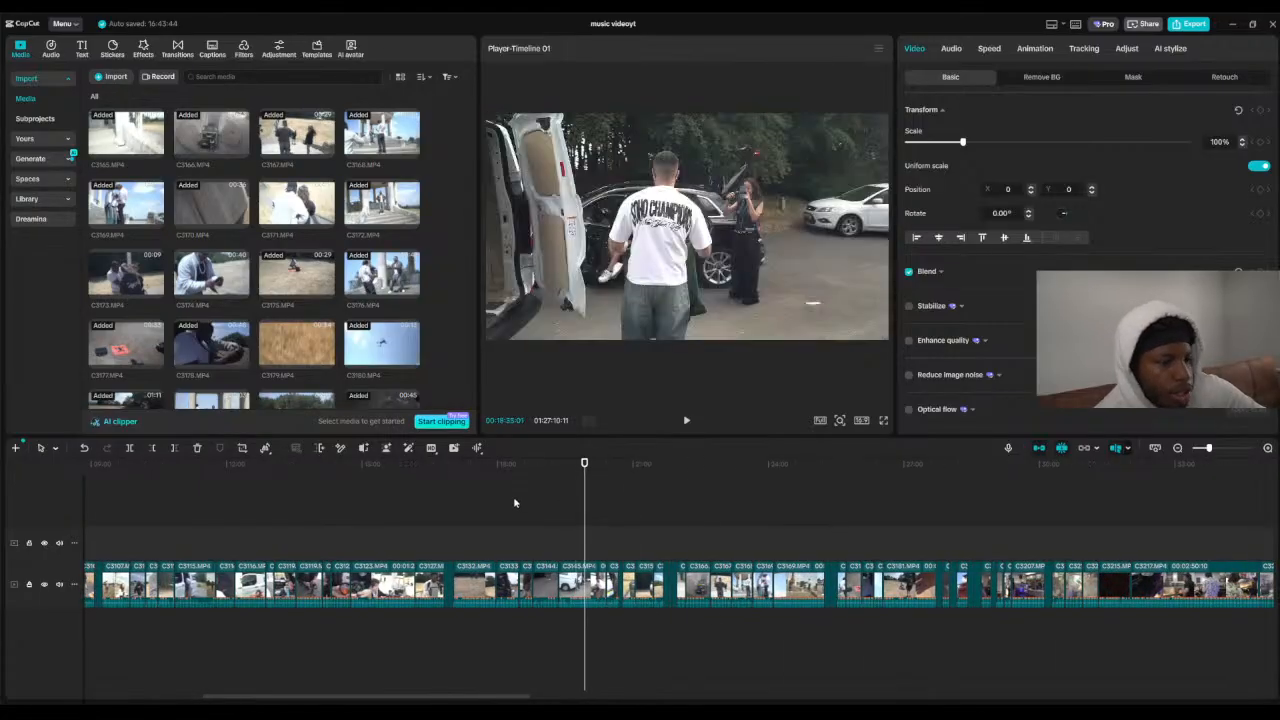
left_click(469, 466)
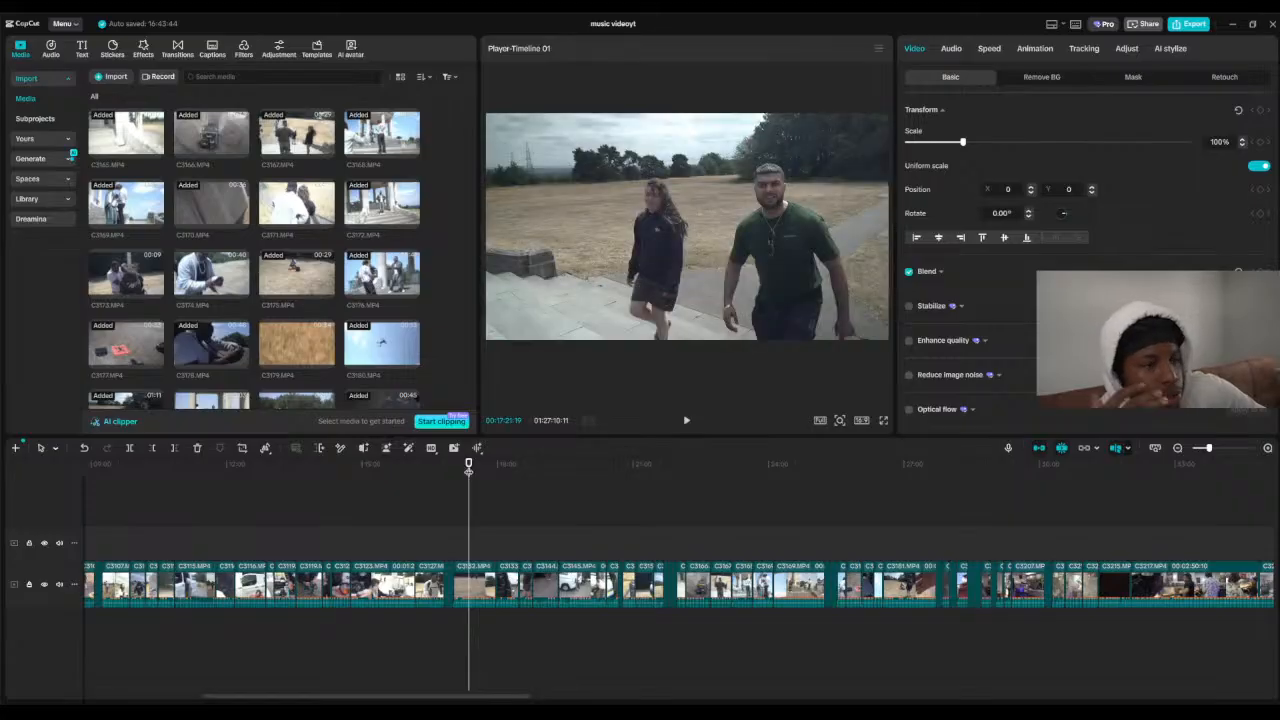
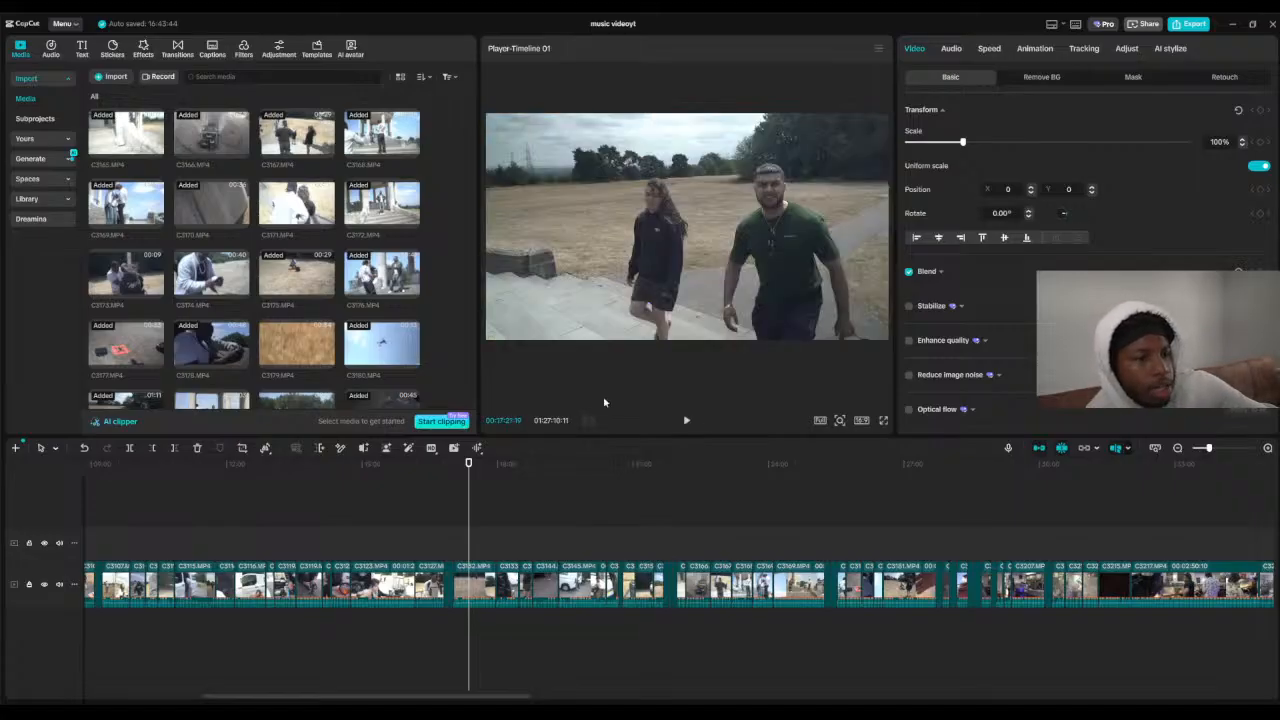
left_click_drag(470, 500, 409, 463)
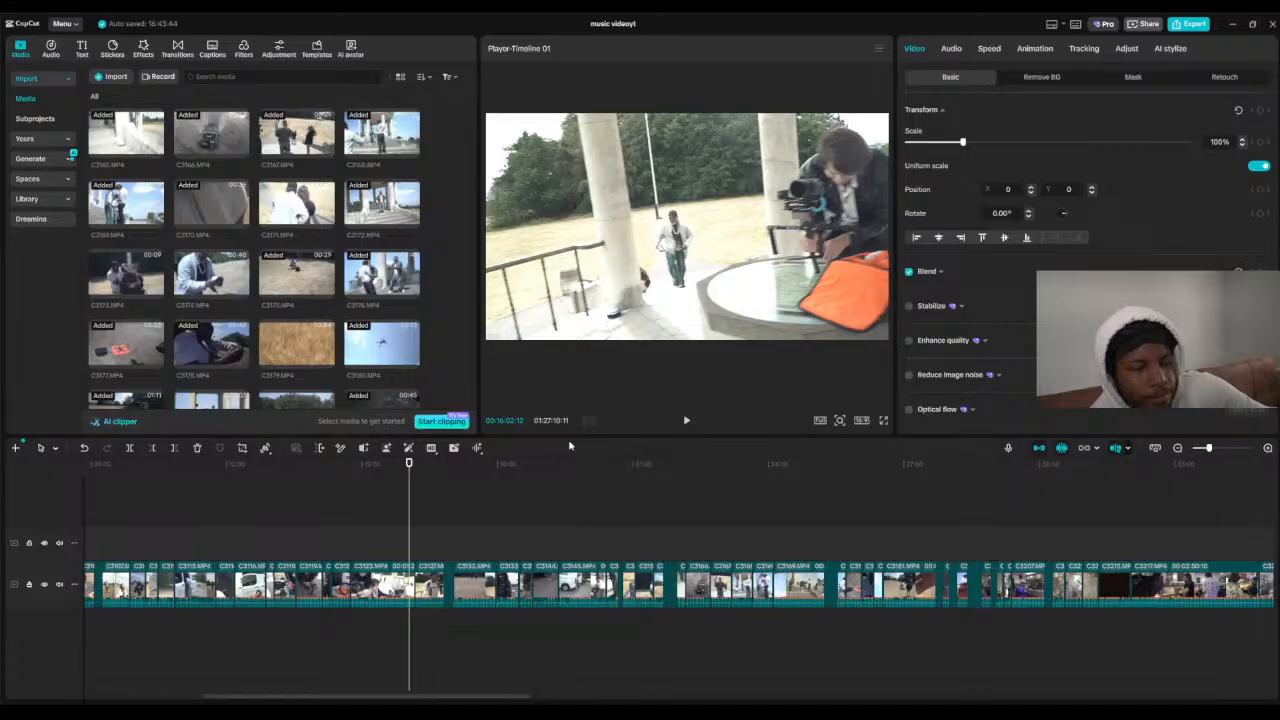
left_click(469, 489)
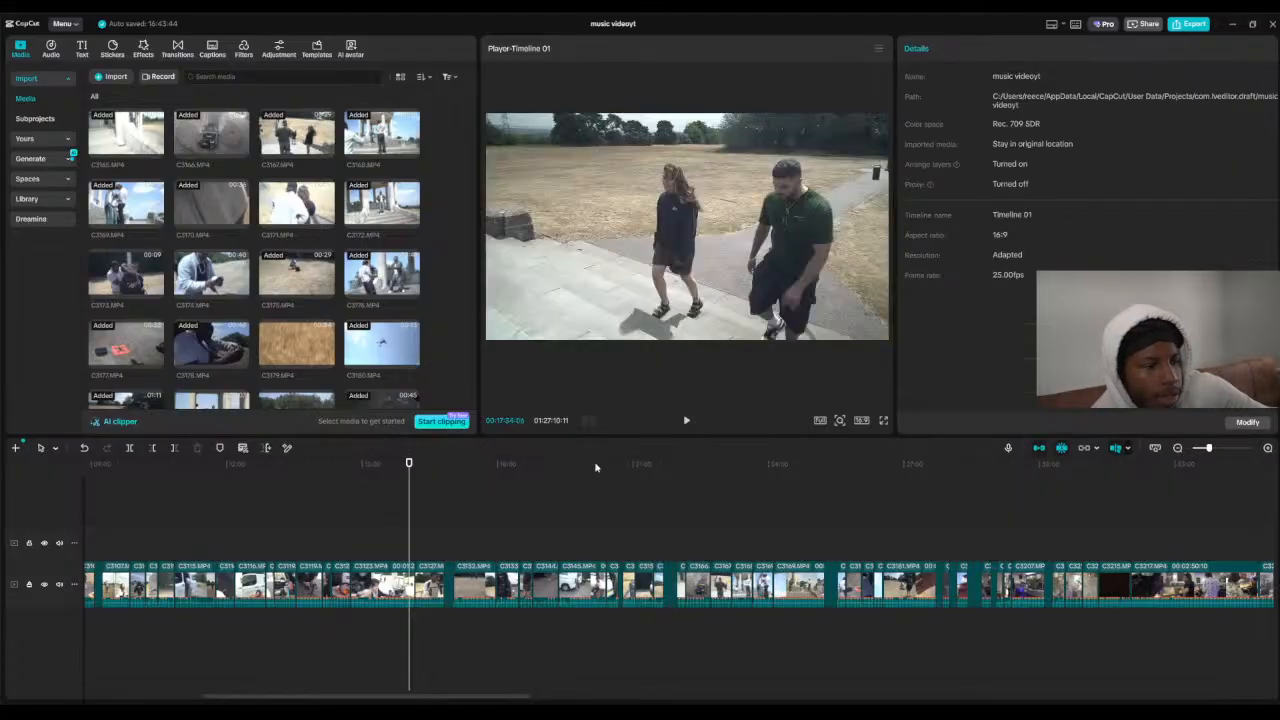
left_click(688, 421)
Step: Skim the fish-bar footage from C3207.MP4 through the long C3219.MP4 clip to the counter shots in C3222.MP4
left_click_drag(409, 465, 816, 566)
left_click(686, 420)
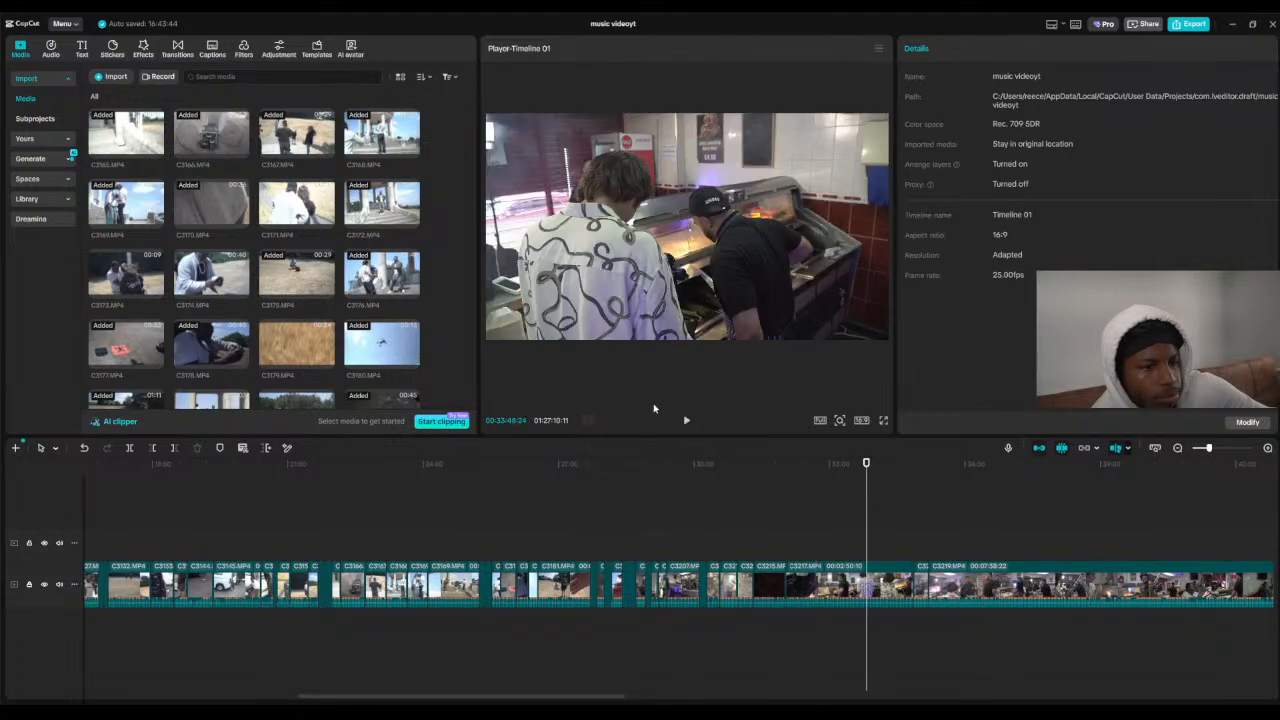
left_click(681, 464)
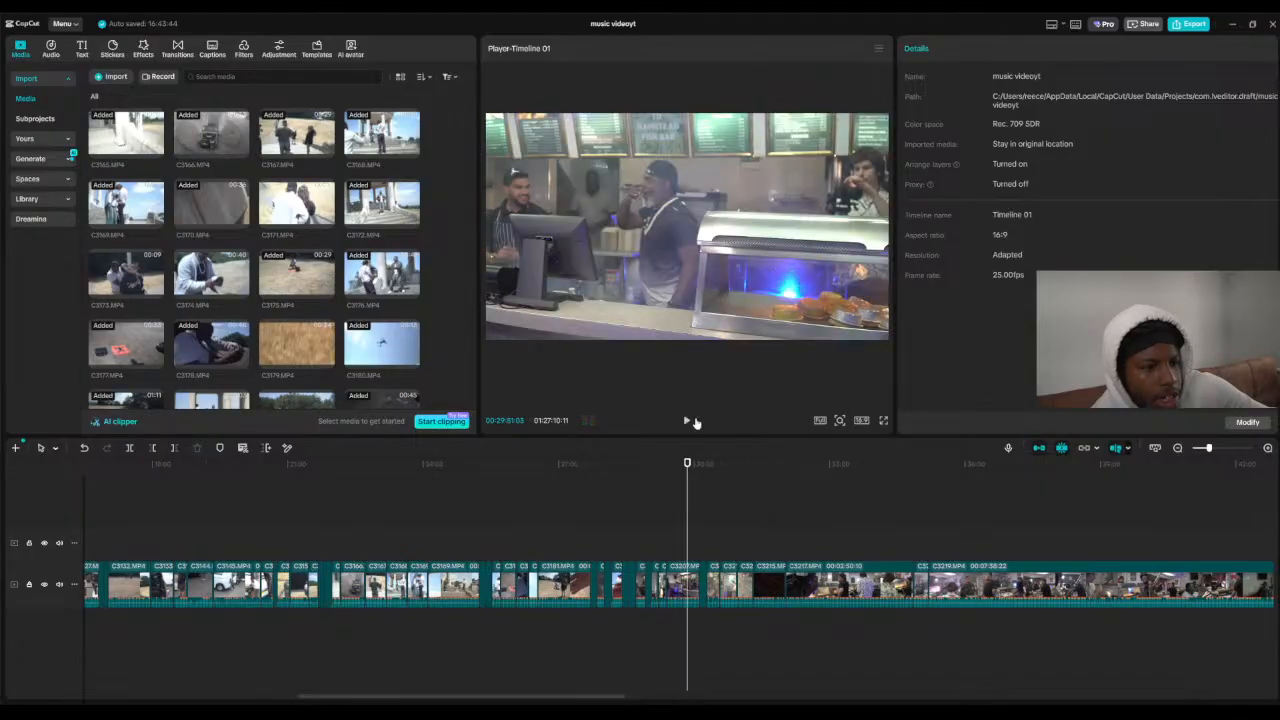
left_click(690, 421)
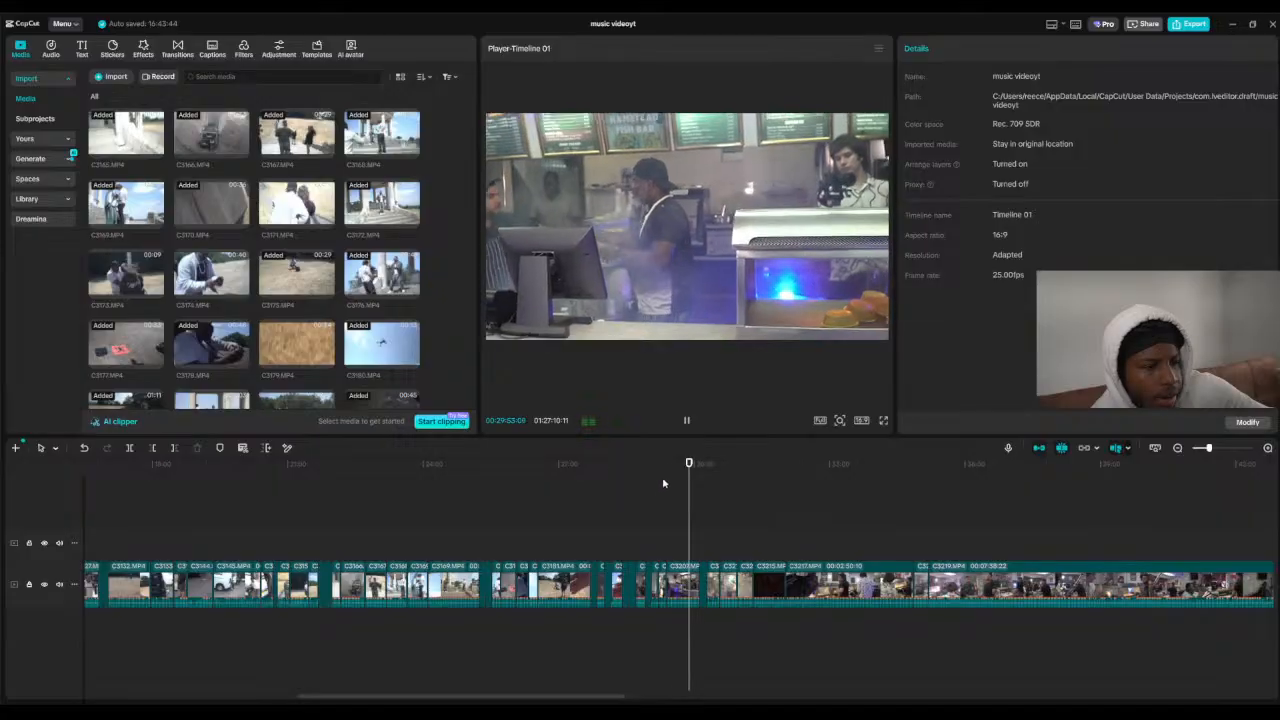
left_click_drag(687, 463, 950, 491)
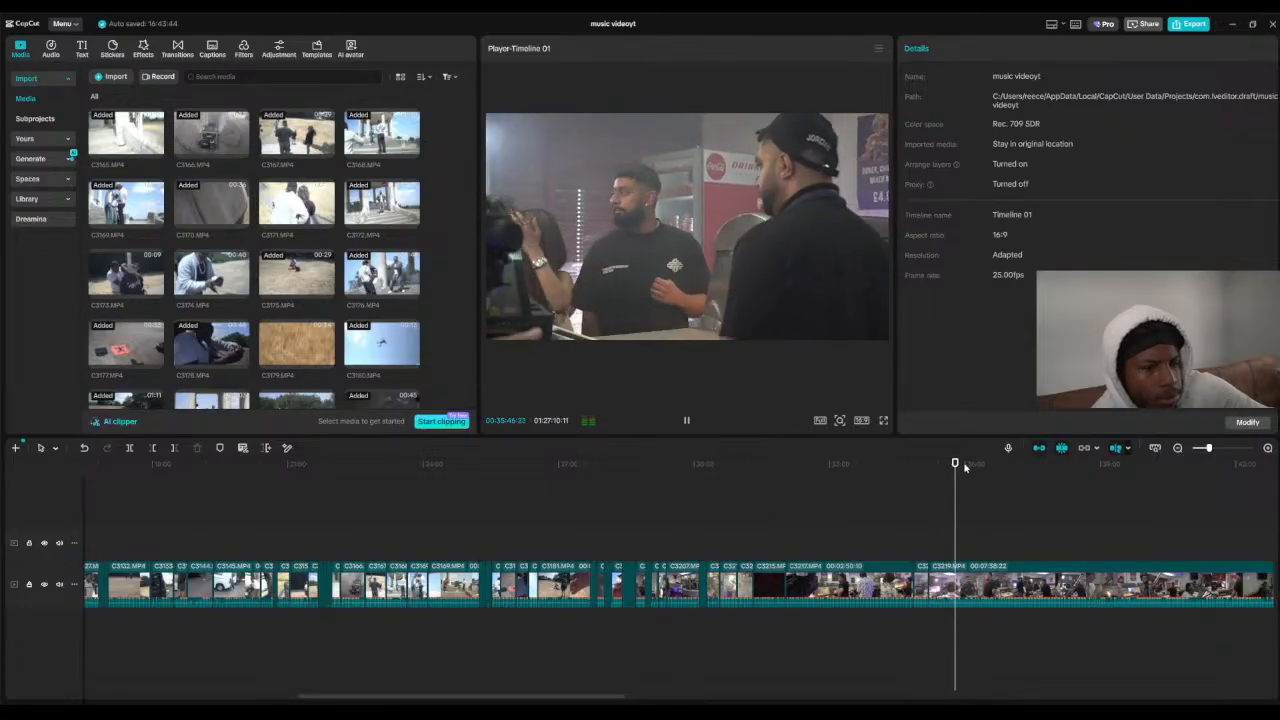
left_click_drag(966, 467, 1010, 470)
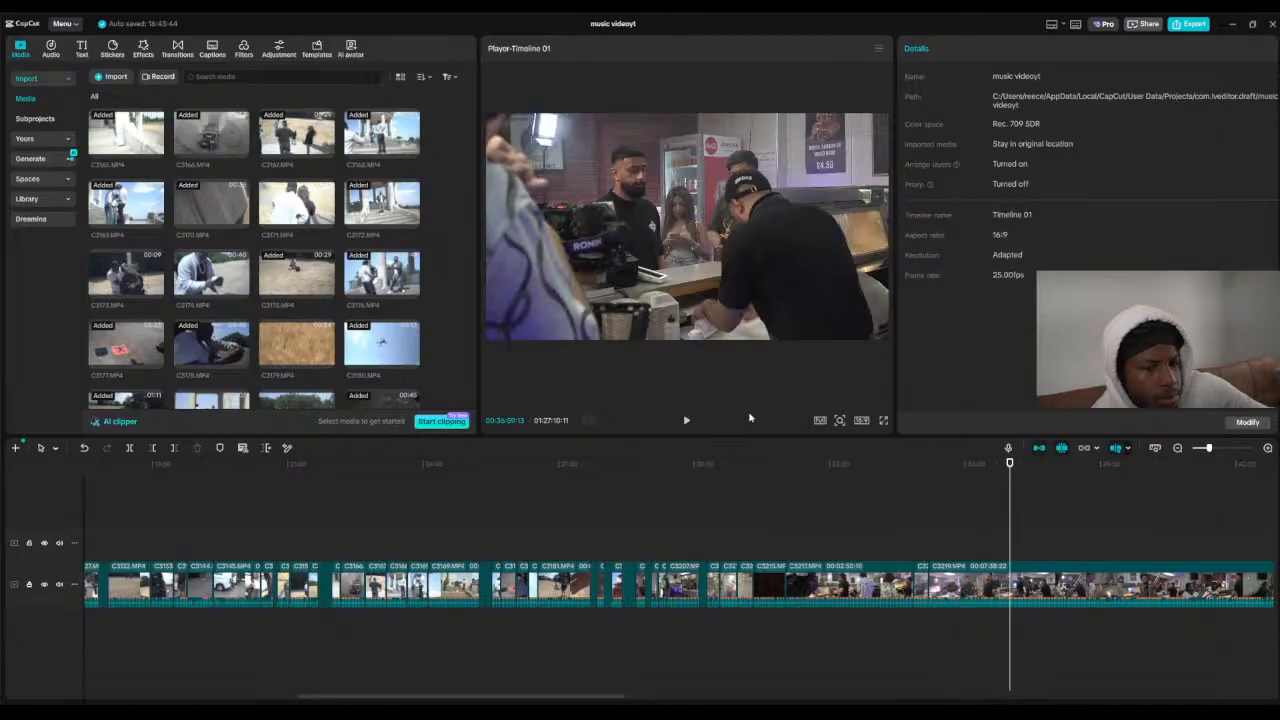
left_click(690, 422)
left_click(1063, 468)
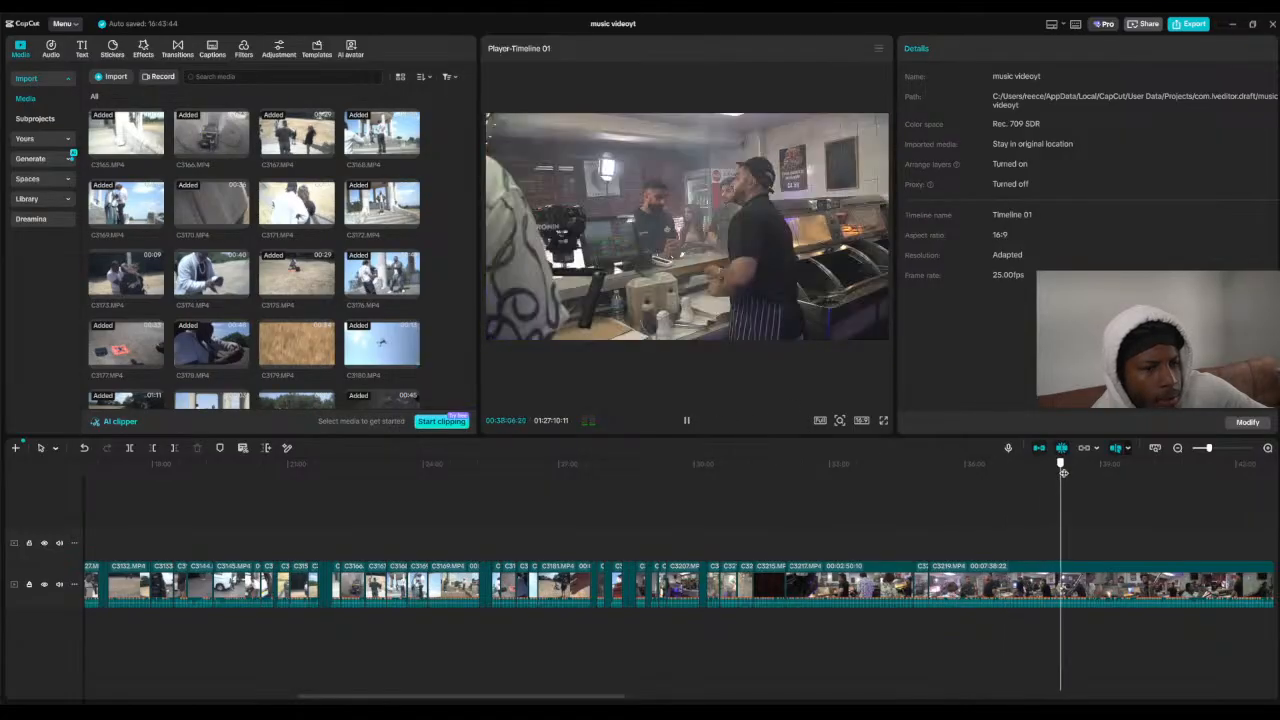
left_click_drag(1064, 473, 993, 503)
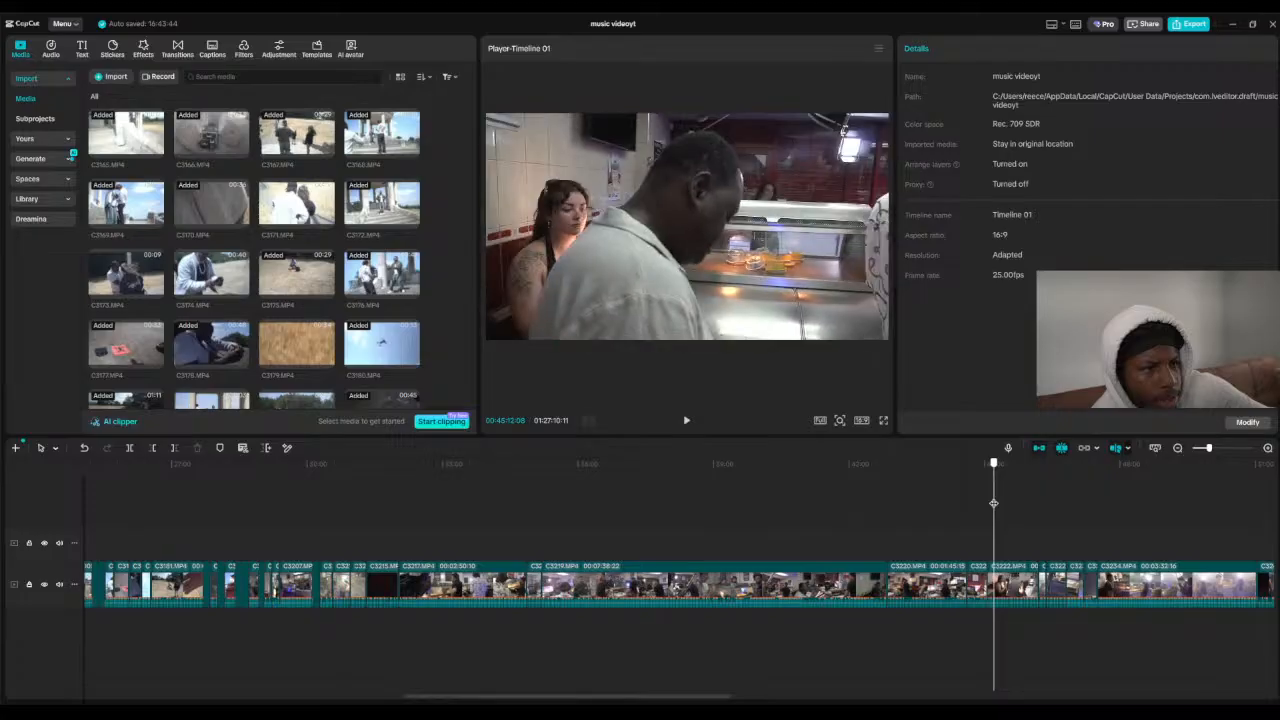
left_click(686, 421)
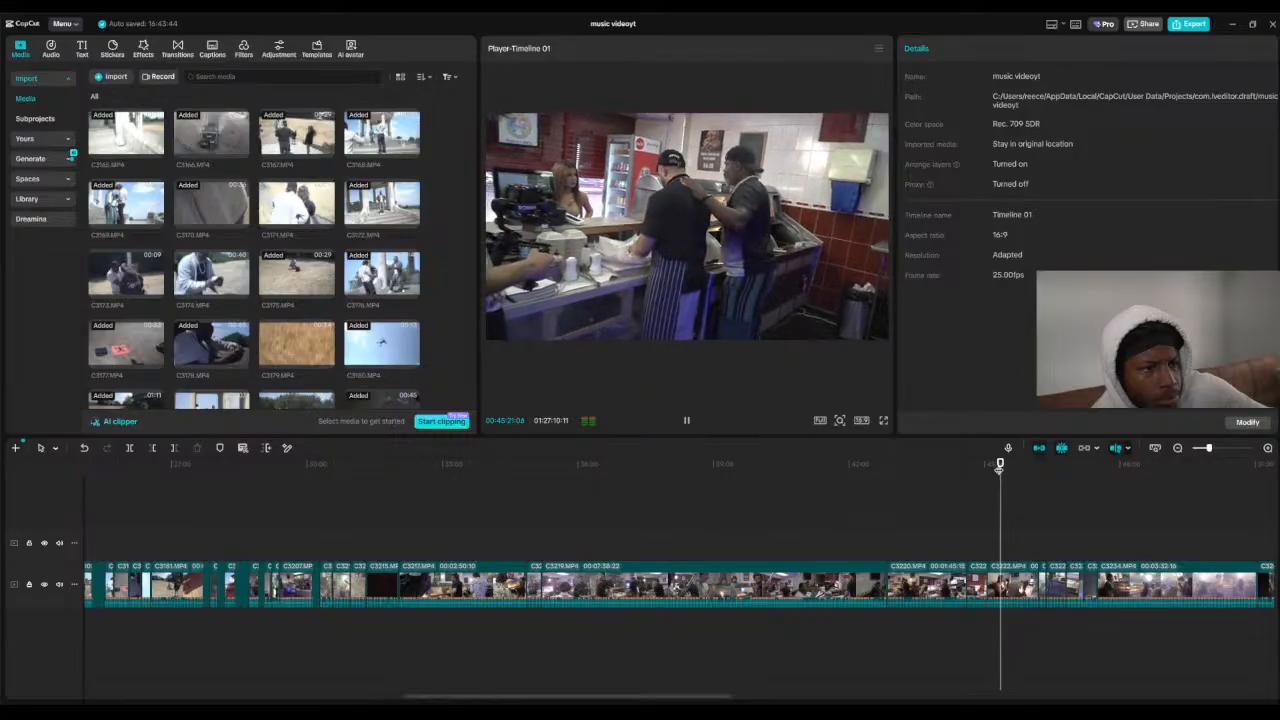
Step: Examine the smoke-filled fish-bar shots before and throughout C3234.MP4, continuing to the kitchen shot in C3243.MP4
left_click_drag(1024, 466, 736, 532)
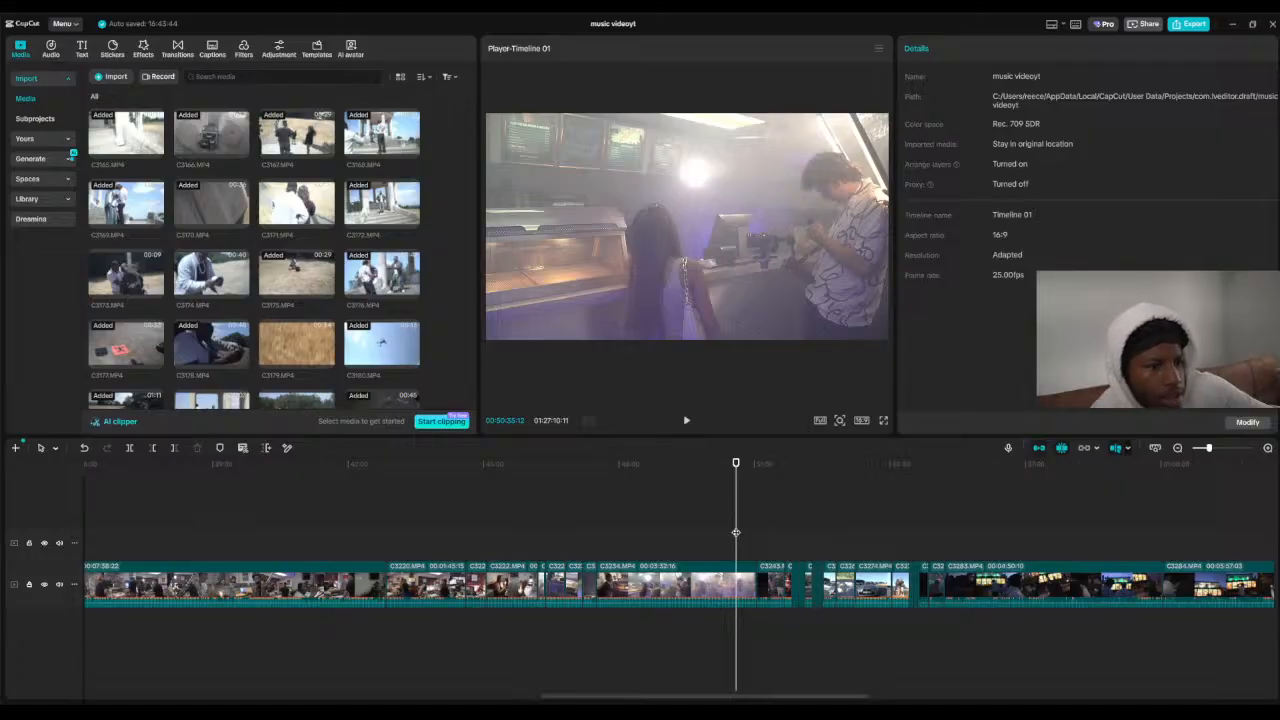
left_click(685, 421)
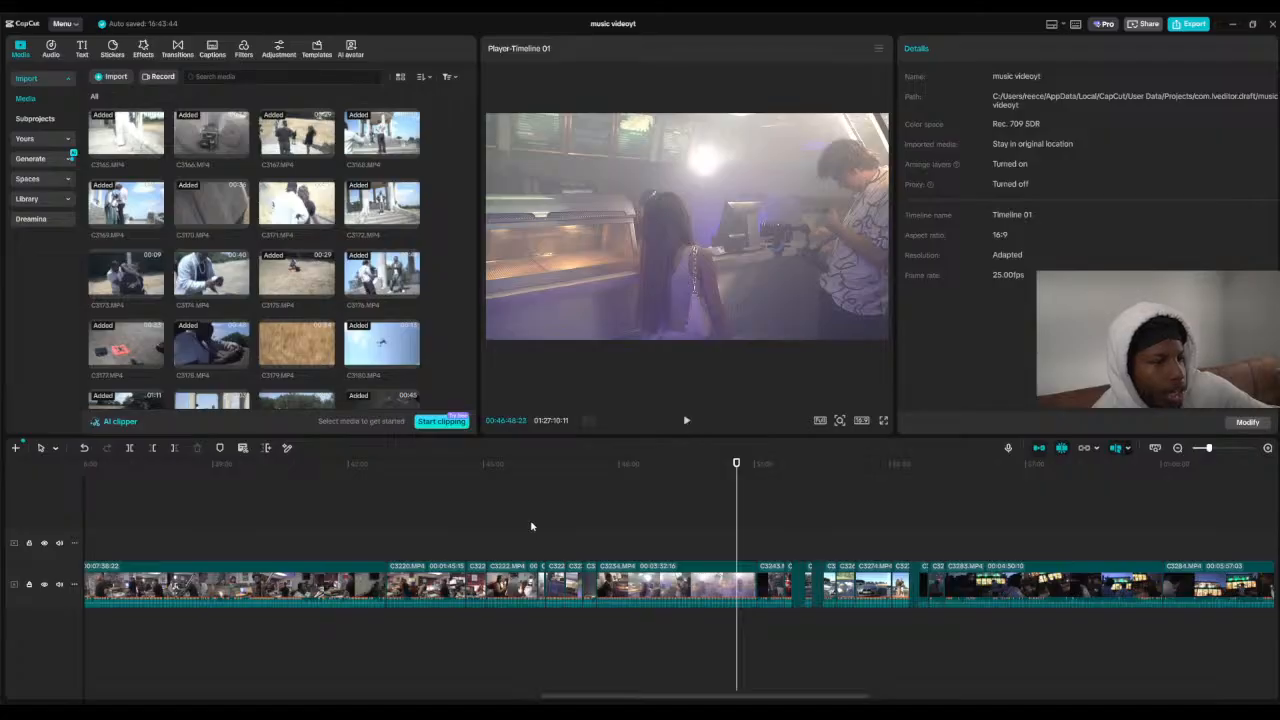
left_click(576, 465)
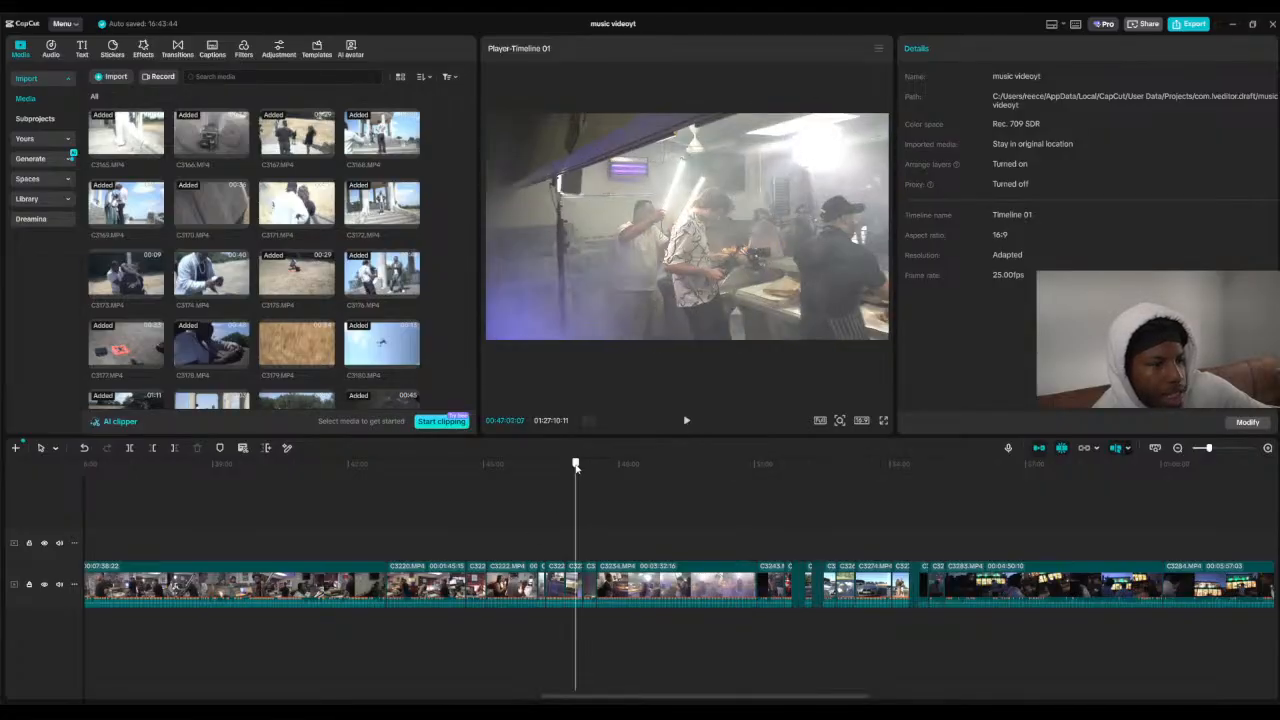
left_click(687, 419)
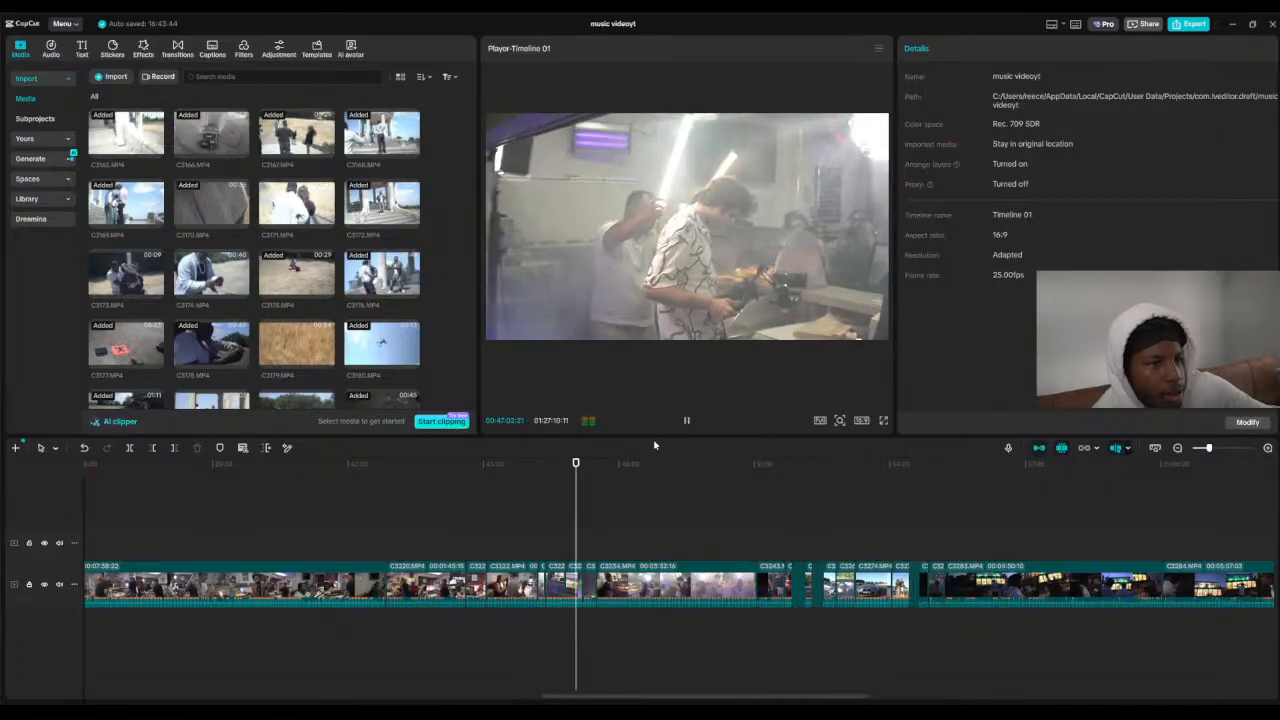
left_click(583, 466)
left_click(589, 466)
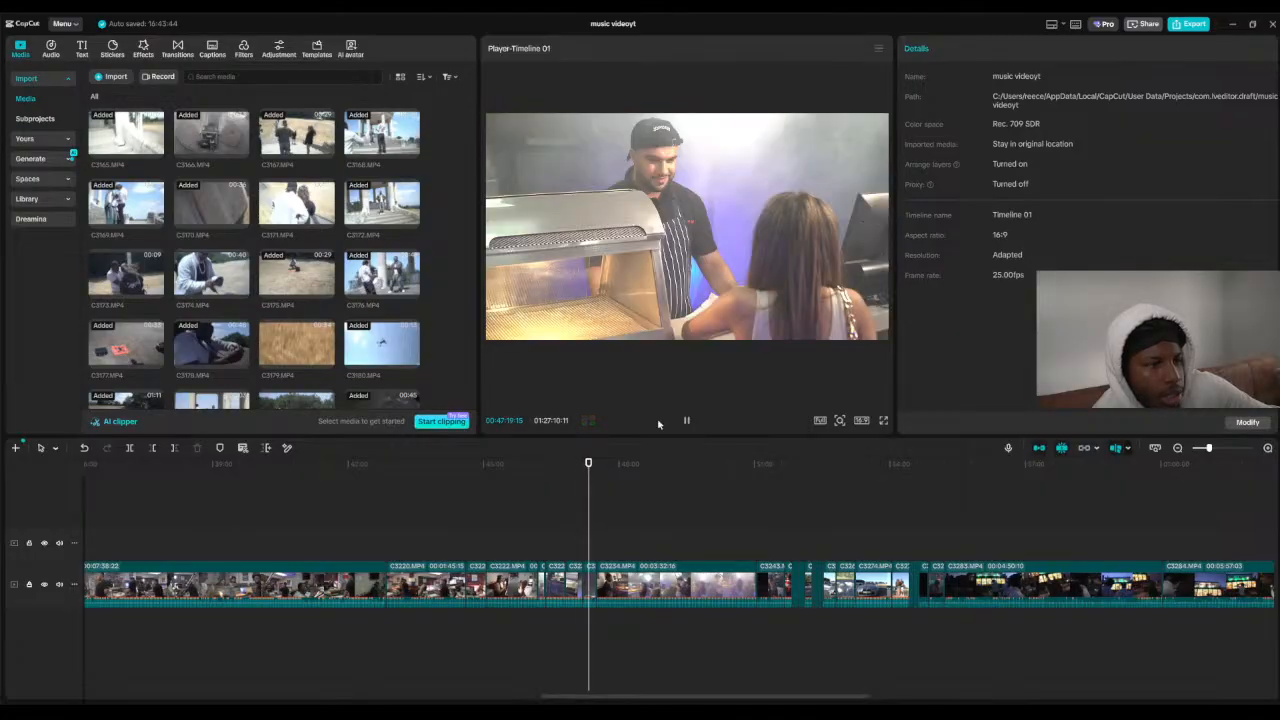
left_click(688, 419)
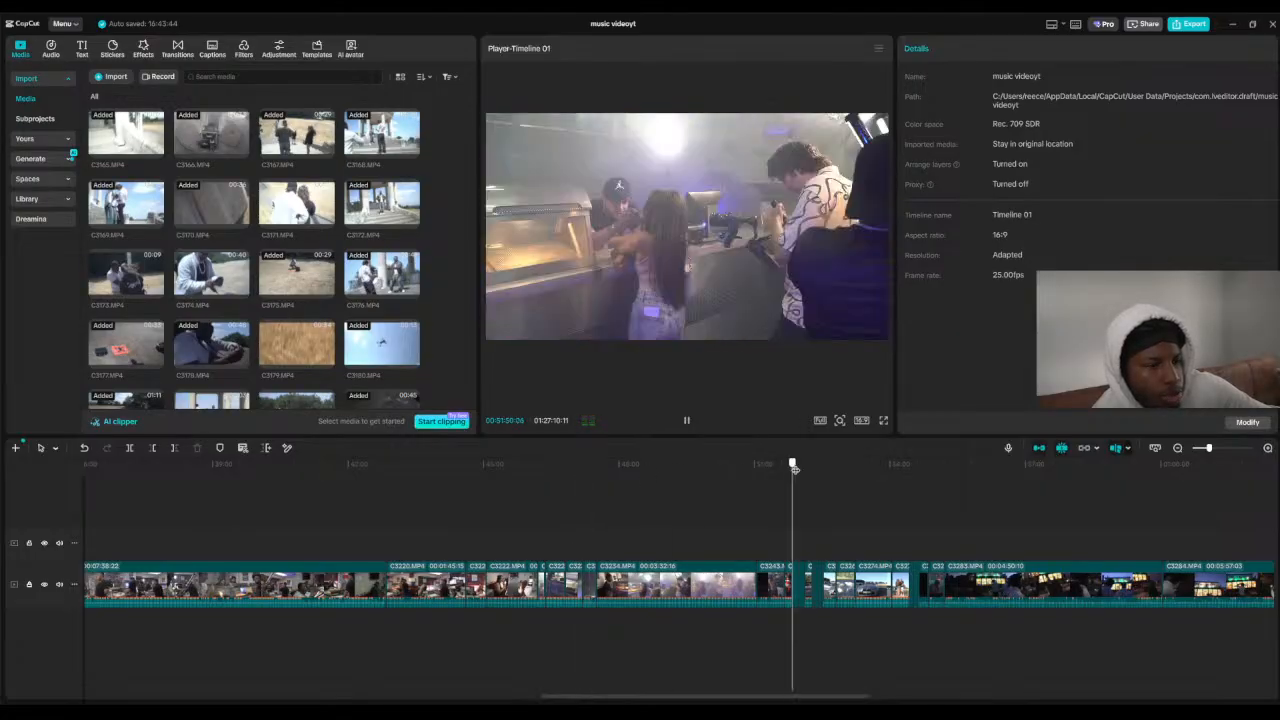
left_click(583, 464)
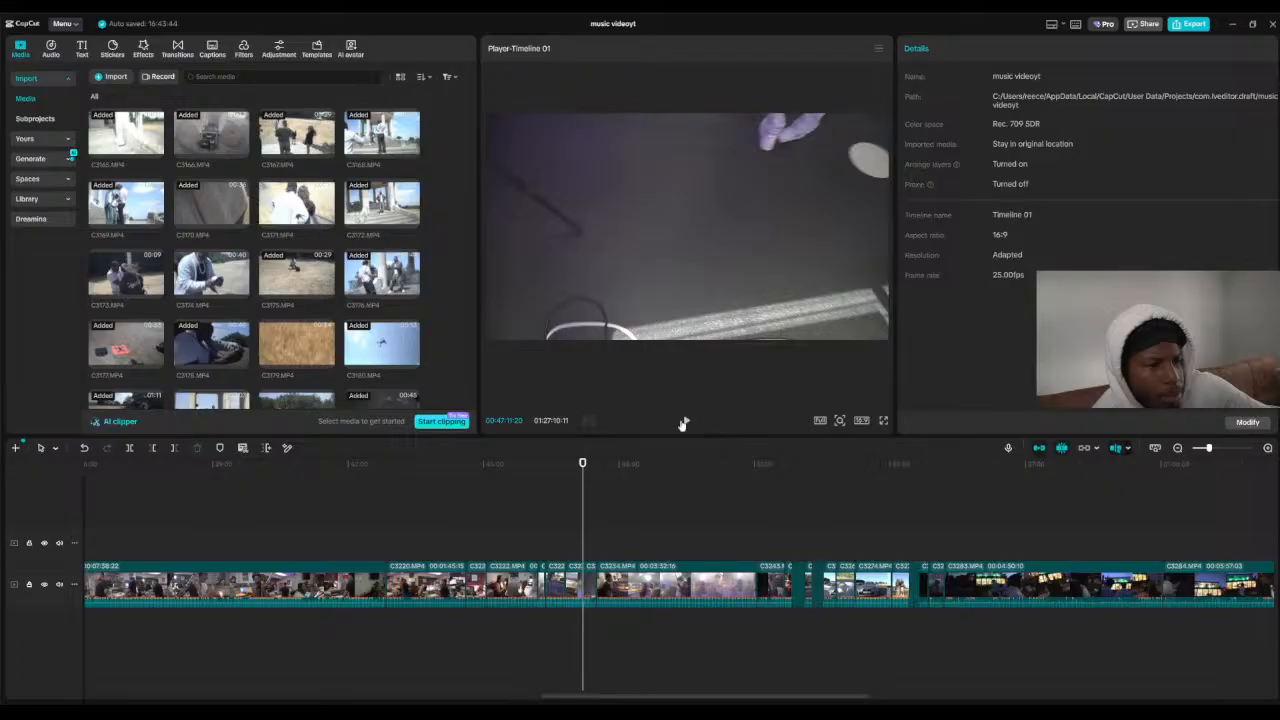
left_click(683, 422)
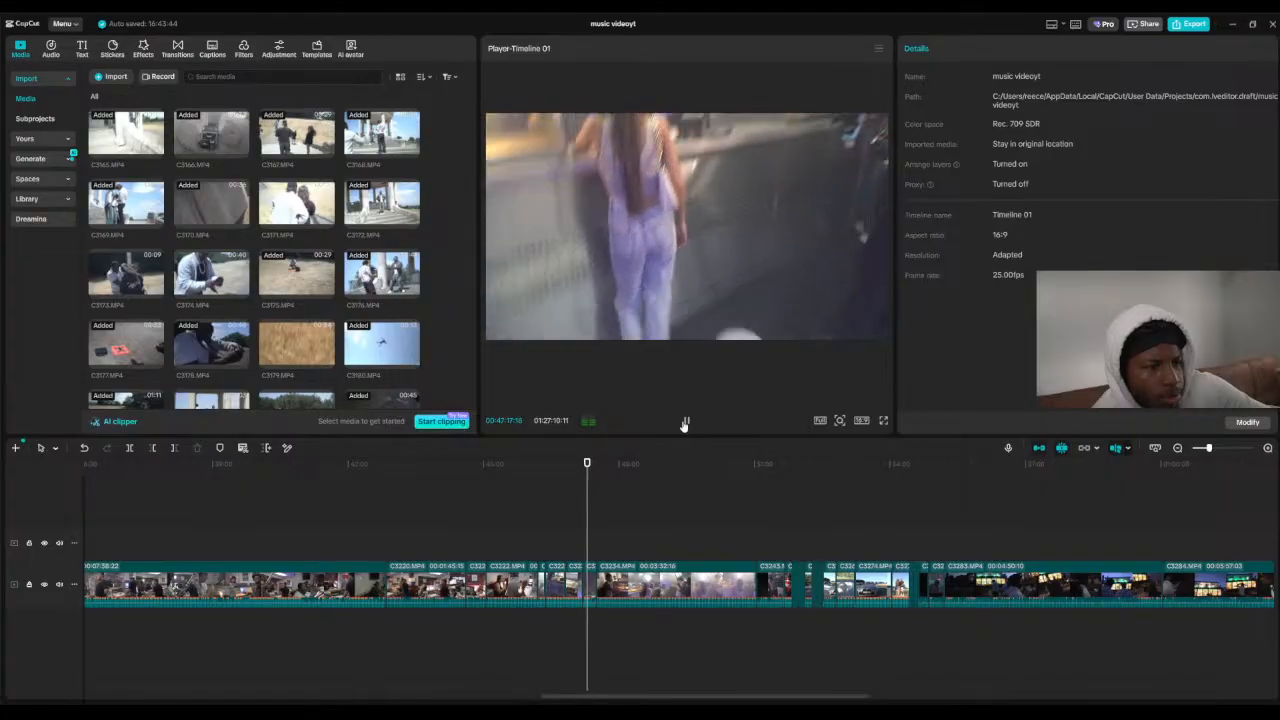
left_click(673, 464)
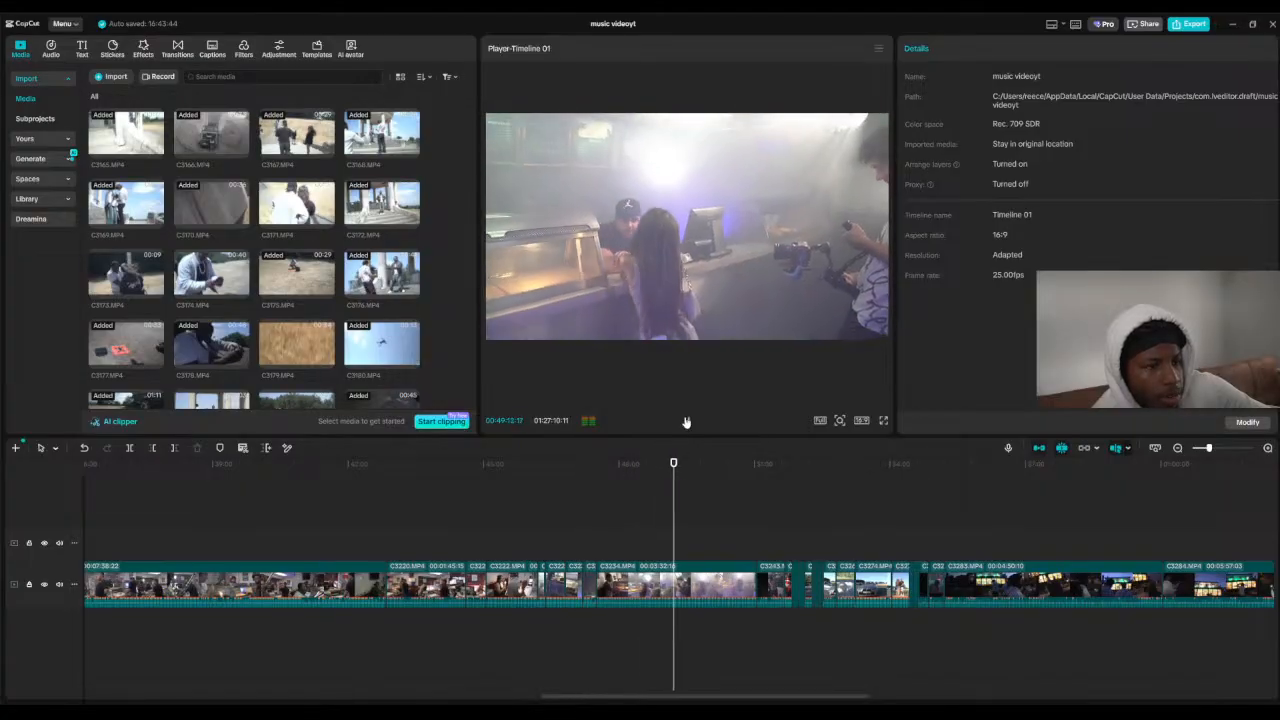
left_click(686, 421)
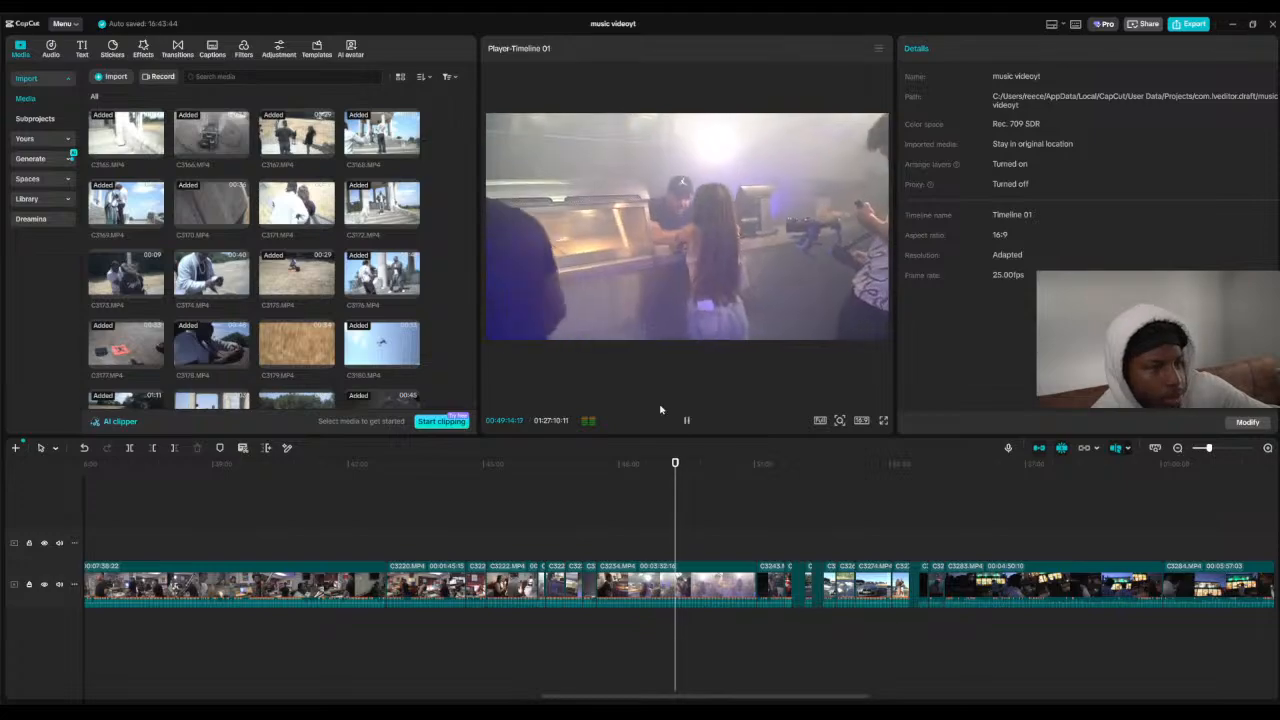
left_click(735, 464)
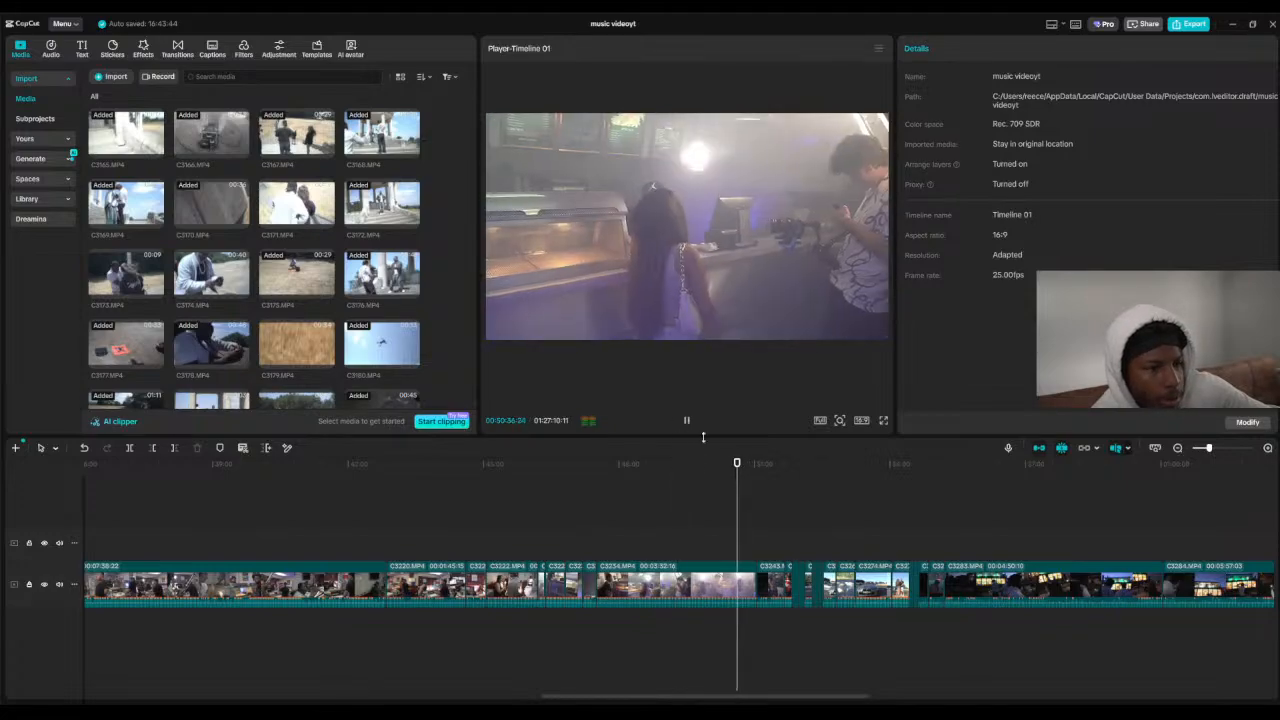
left_click(768, 464)
left_click(687, 420)
left_click(686, 420)
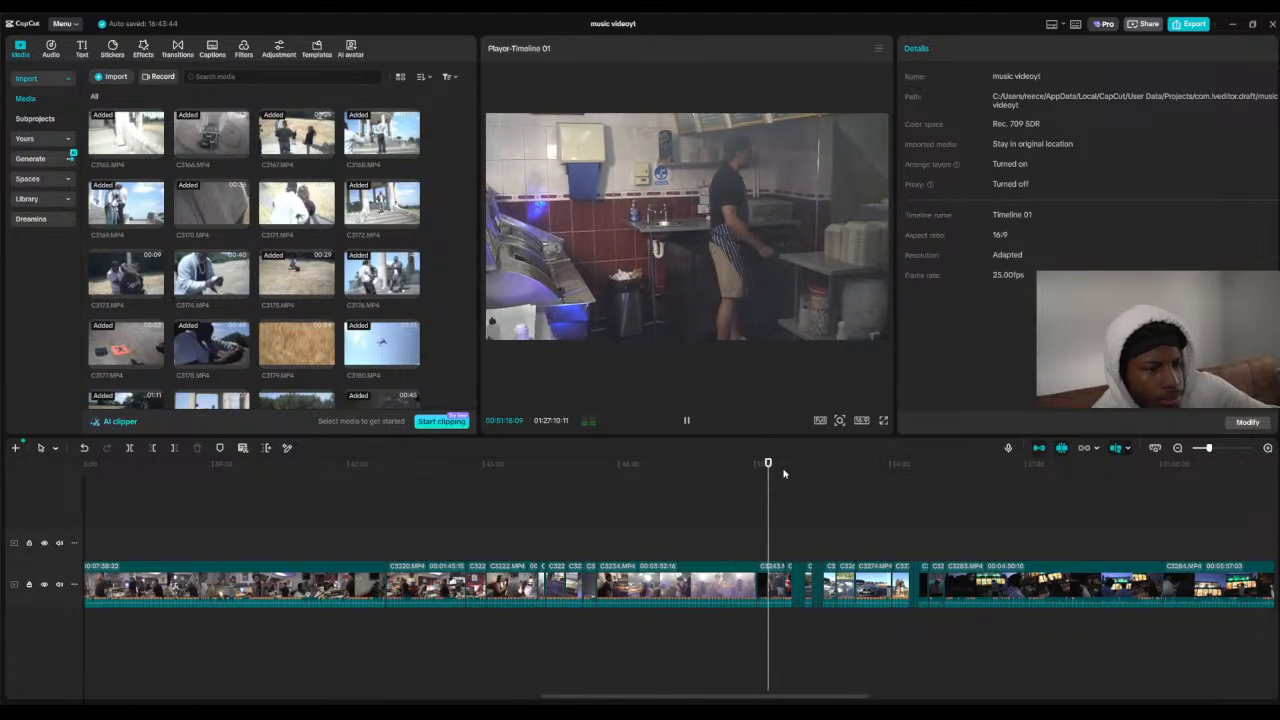
Step: Skim the footage from the convertible shots through the night drone scenes in C3283.MP4 and C3284.MP4 to the staircase shot in C3285.MP4
left_click_drag(767, 476, 904, 476)
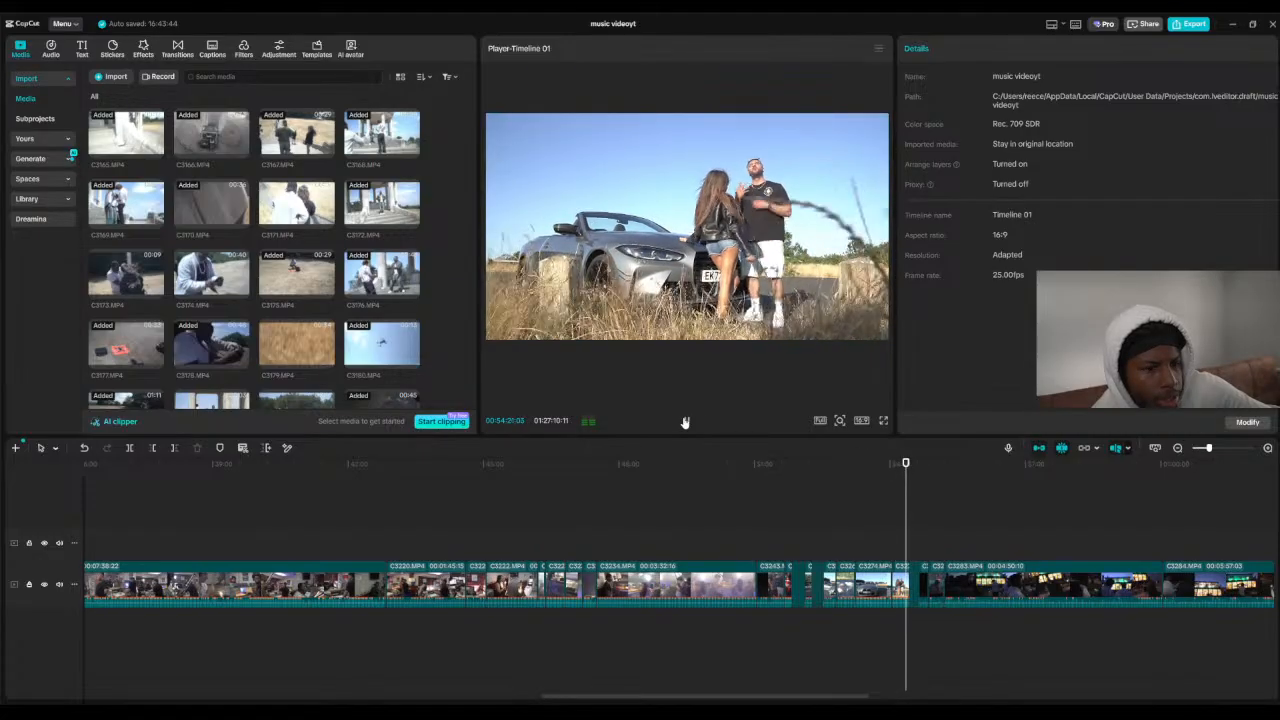
left_click(1267, 449)
left_click_drag(908, 475, 609, 530)
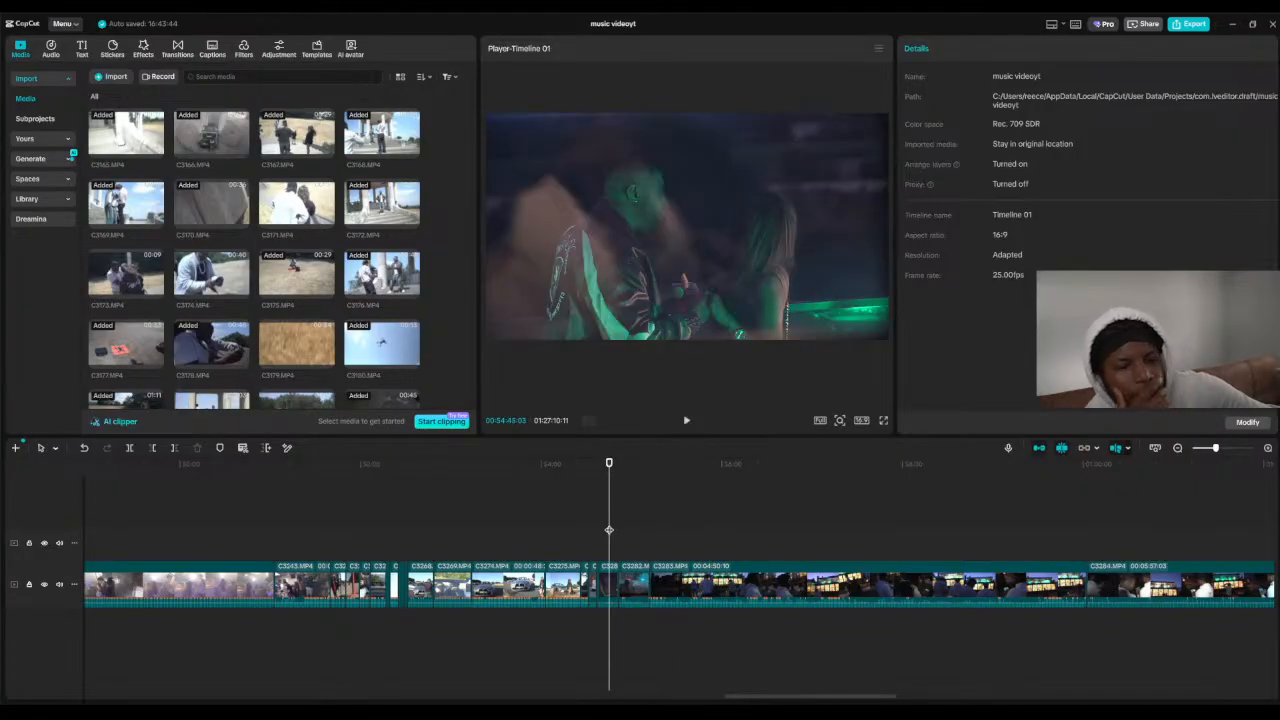
left_click_drag(609, 530, 758, 472)
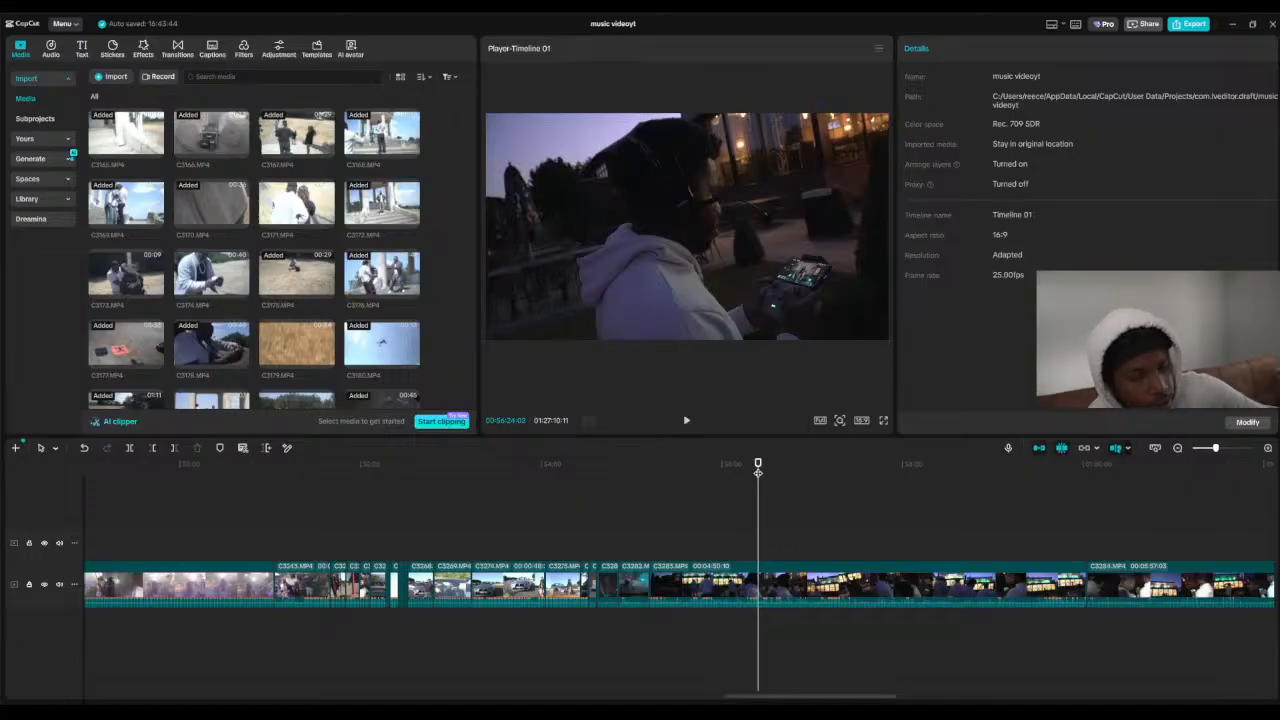
left_click_drag(758, 464, 1046, 466)
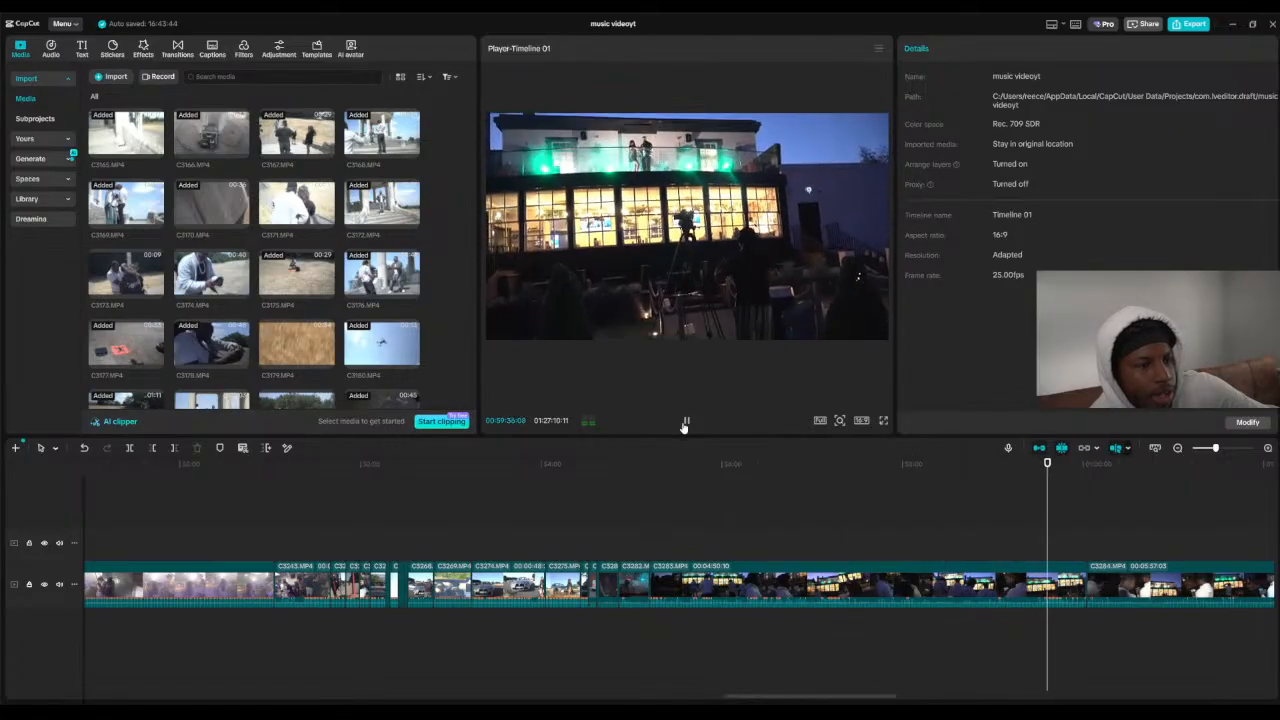
left_click_drag(1046, 464, 1177, 480)
left_click(720, 542)
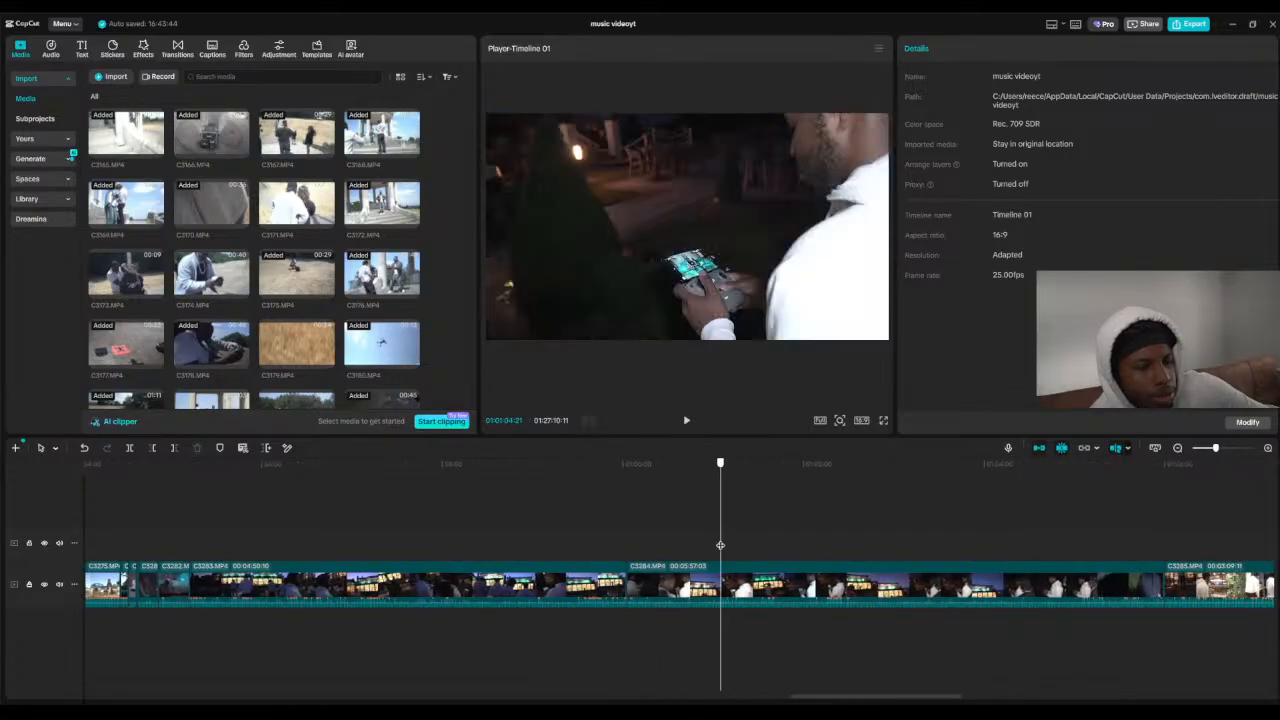
left_click(891, 538)
left_click_drag(891, 538, 966, 577)
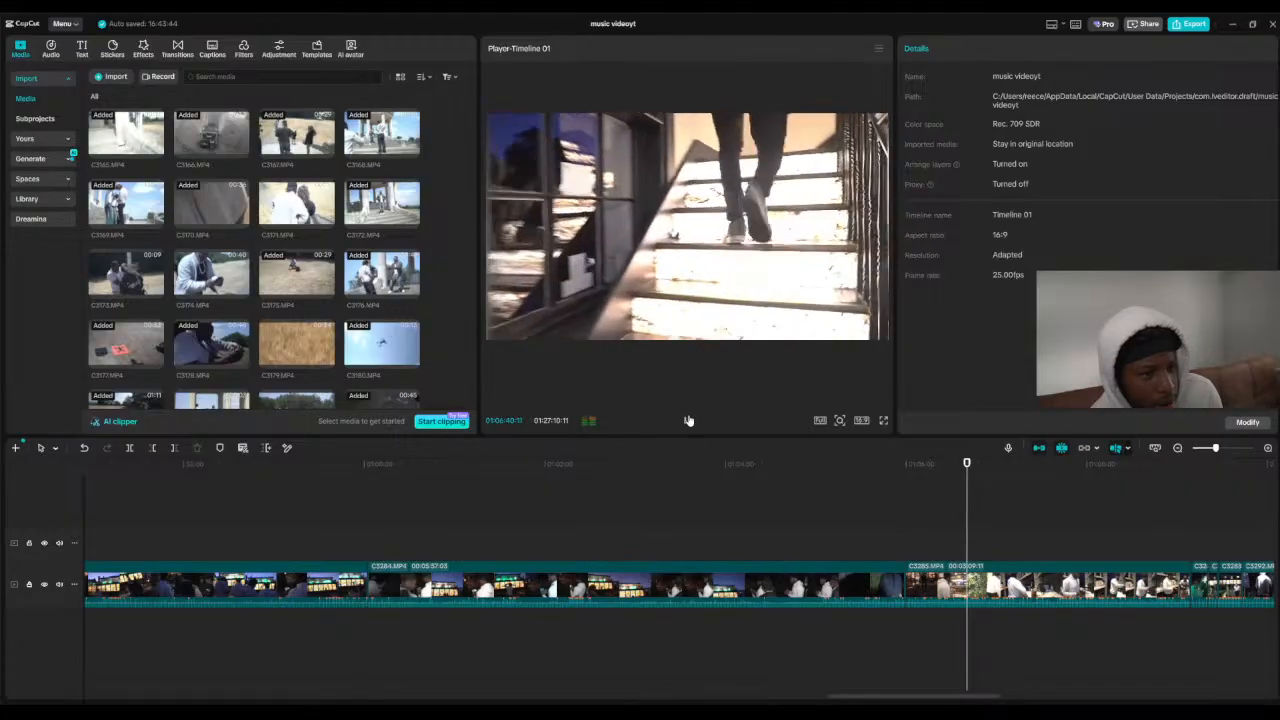
Step: Review C3285.MP4 from the staircase shot through the kitchen footage of the man in the white hoodie
left_click(688, 420)
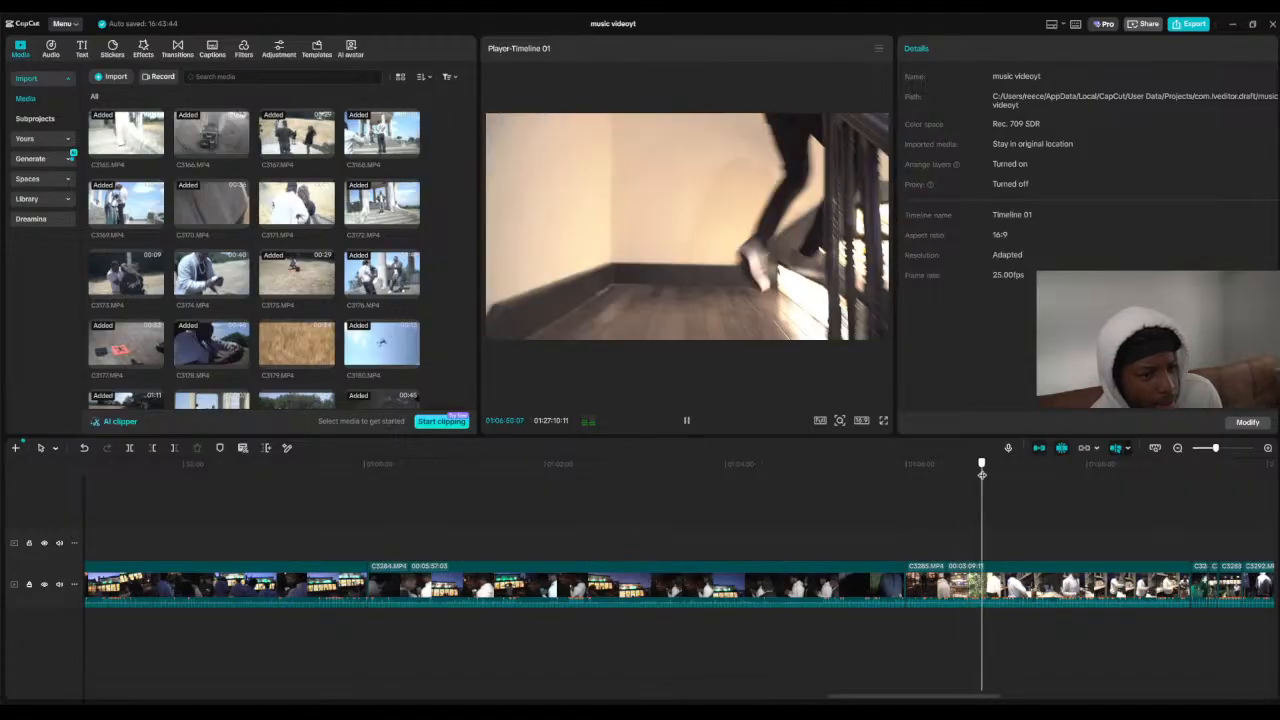
key("space")
left_click(686, 421)
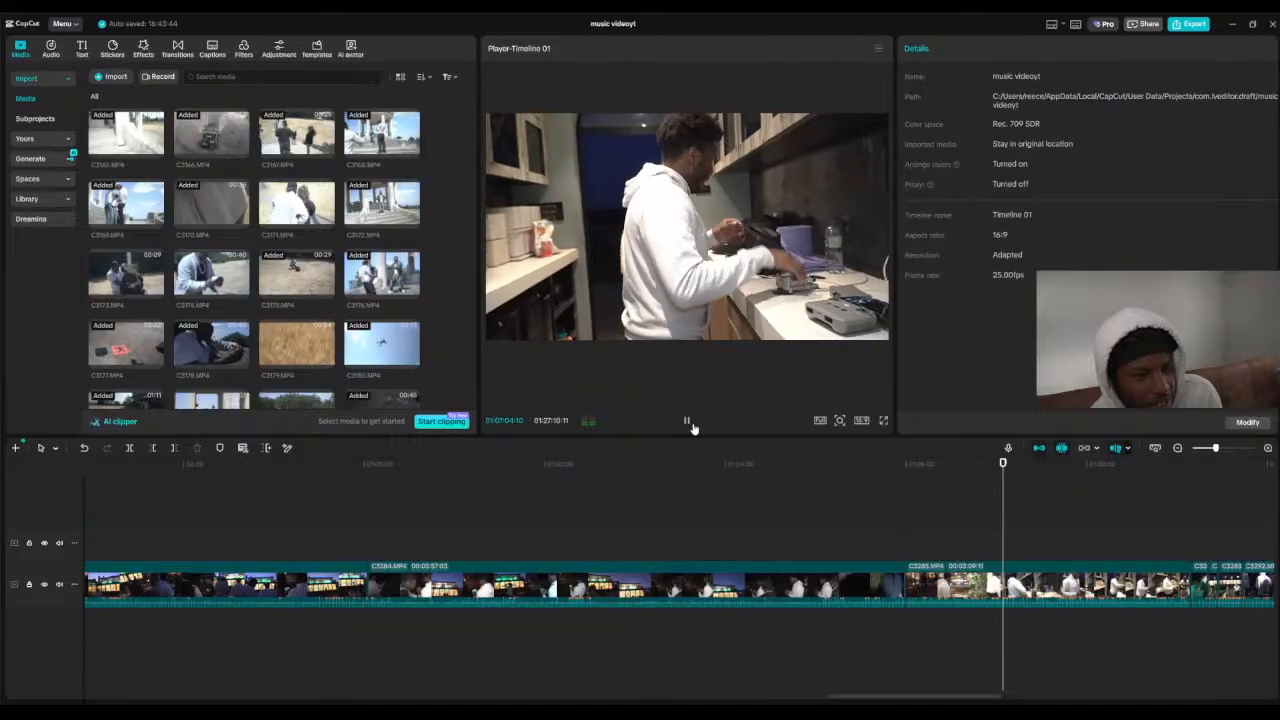
left_click(1074, 488)
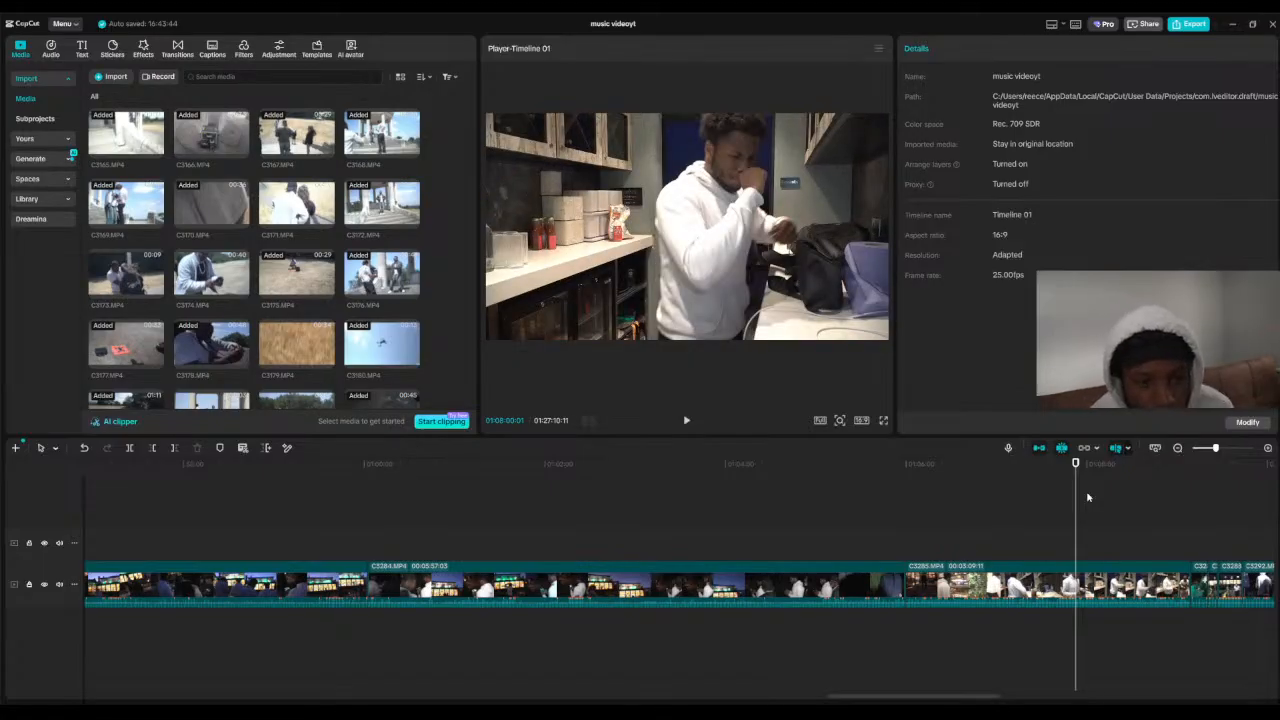
left_click_drag(1088, 497, 1138, 488)
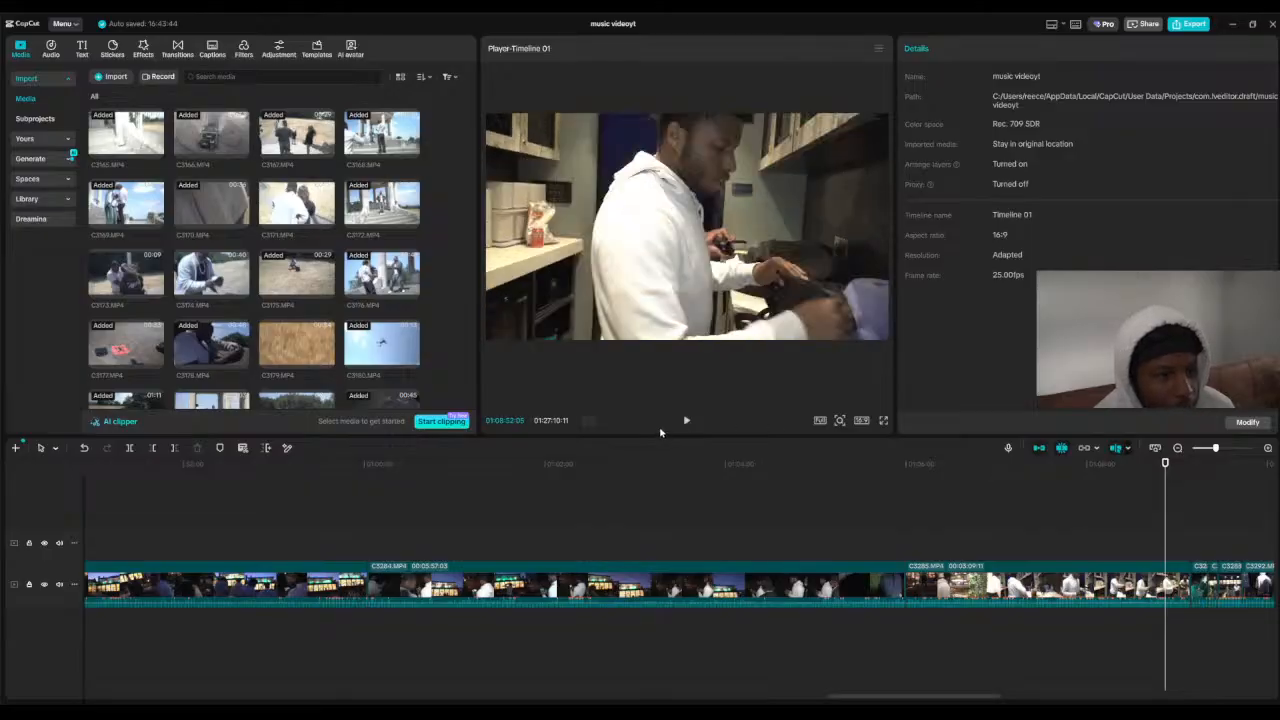
left_click(686, 421)
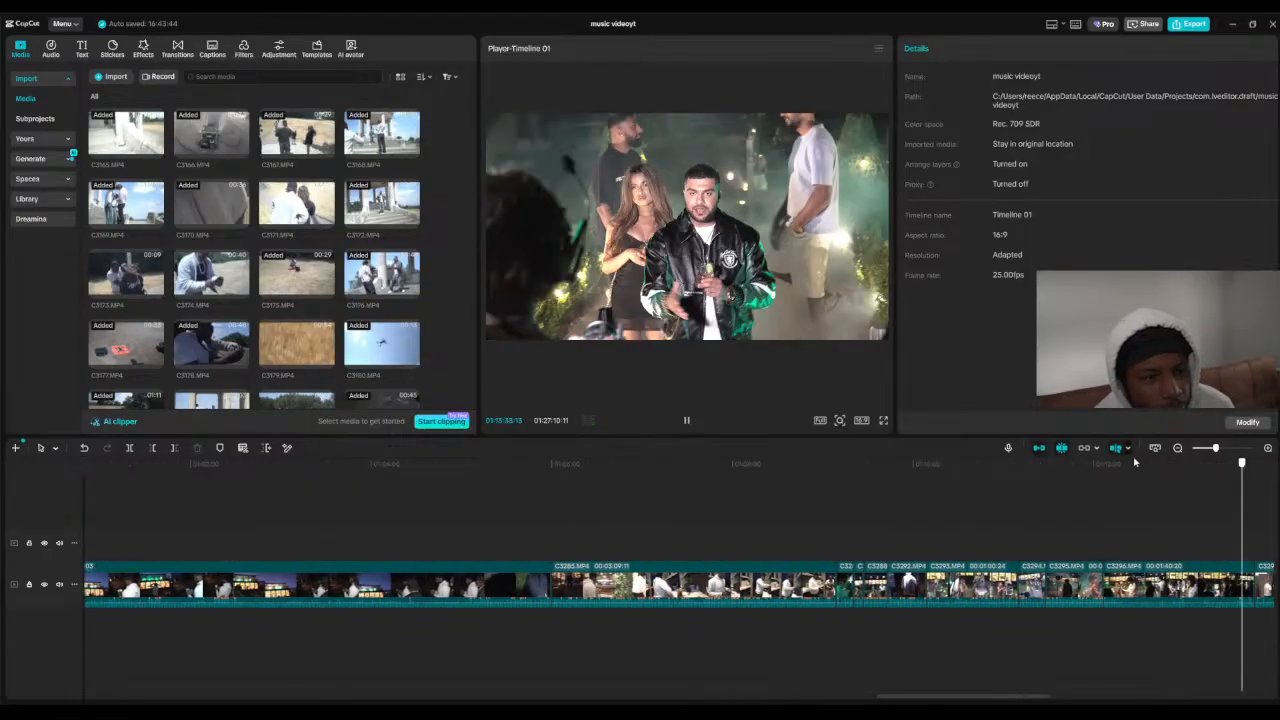
Step: Examine the night shots following C3285.MP4, continuing through C3292.MP4 into C3293.MP4
left_click(838, 463)
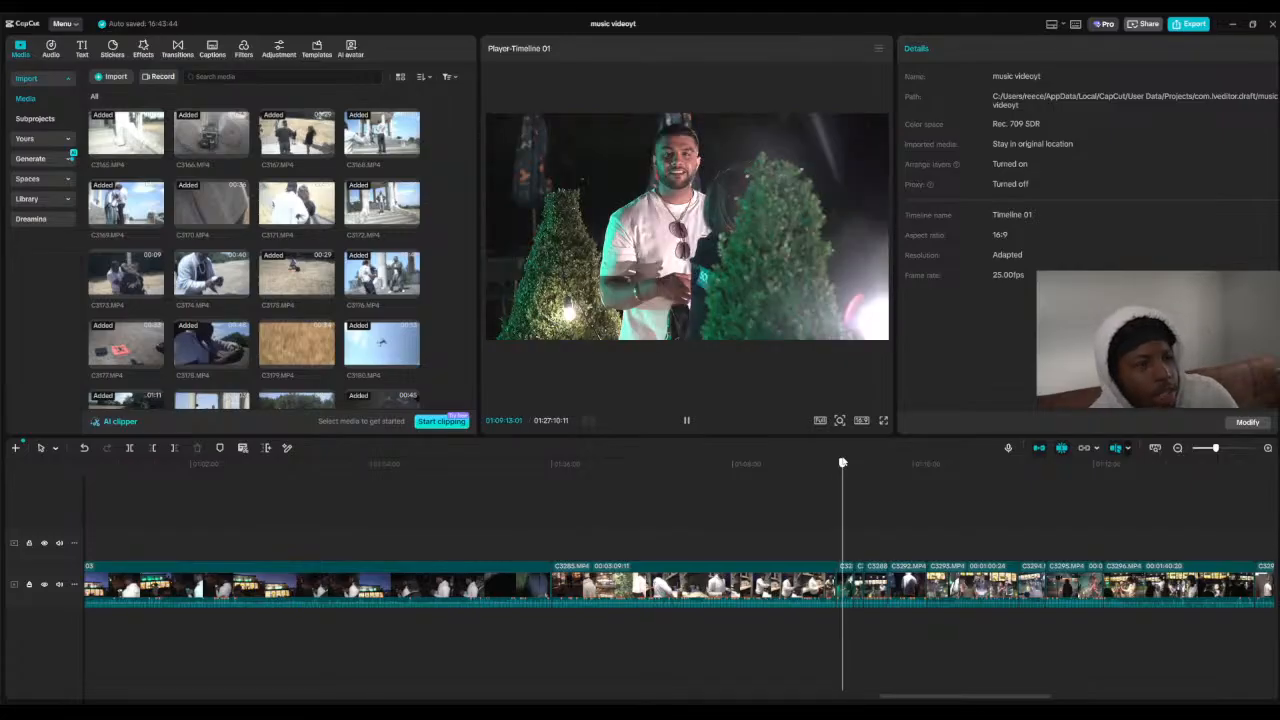
left_click(849, 462)
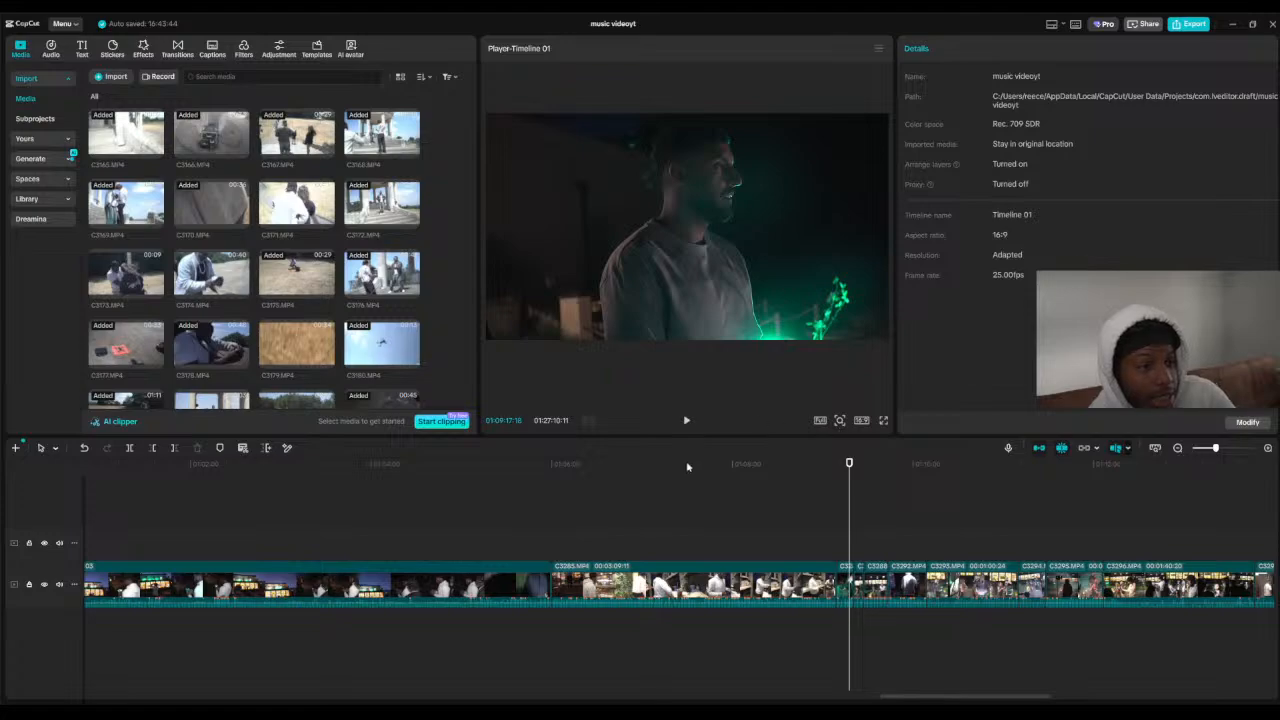
left_click(687, 421)
left_click(847, 463)
left_click_drag(864, 475, 965, 478)
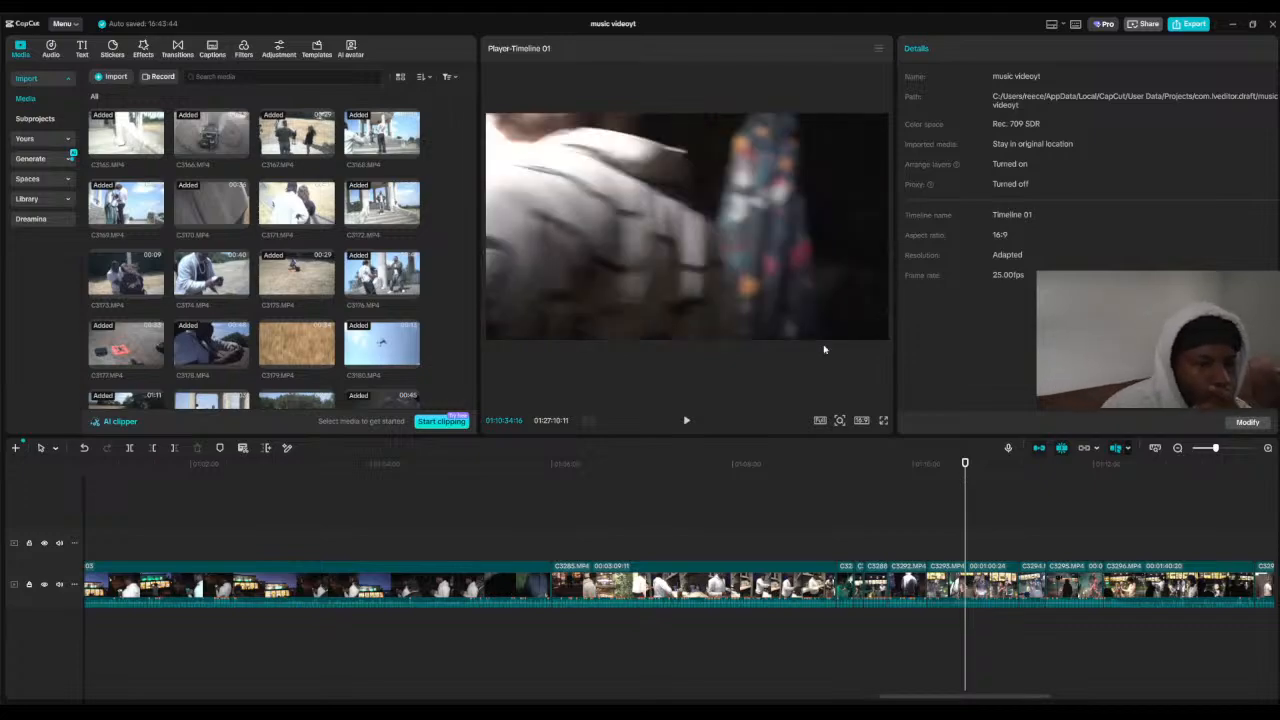
left_click(686, 421)
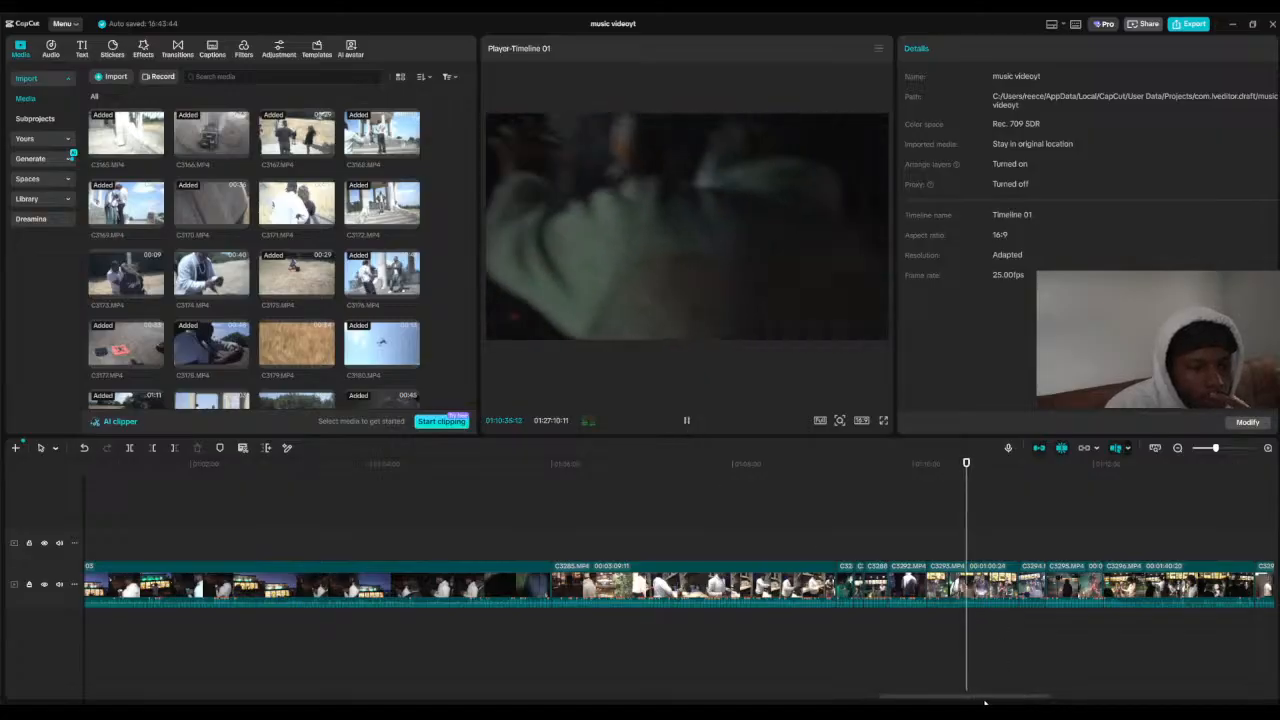
Step: Skim the night shoot from C3293.MP4 through C3296.MP4 to the bar shots after C3297.MP4
left_click_drag(986, 697, 1036, 699)
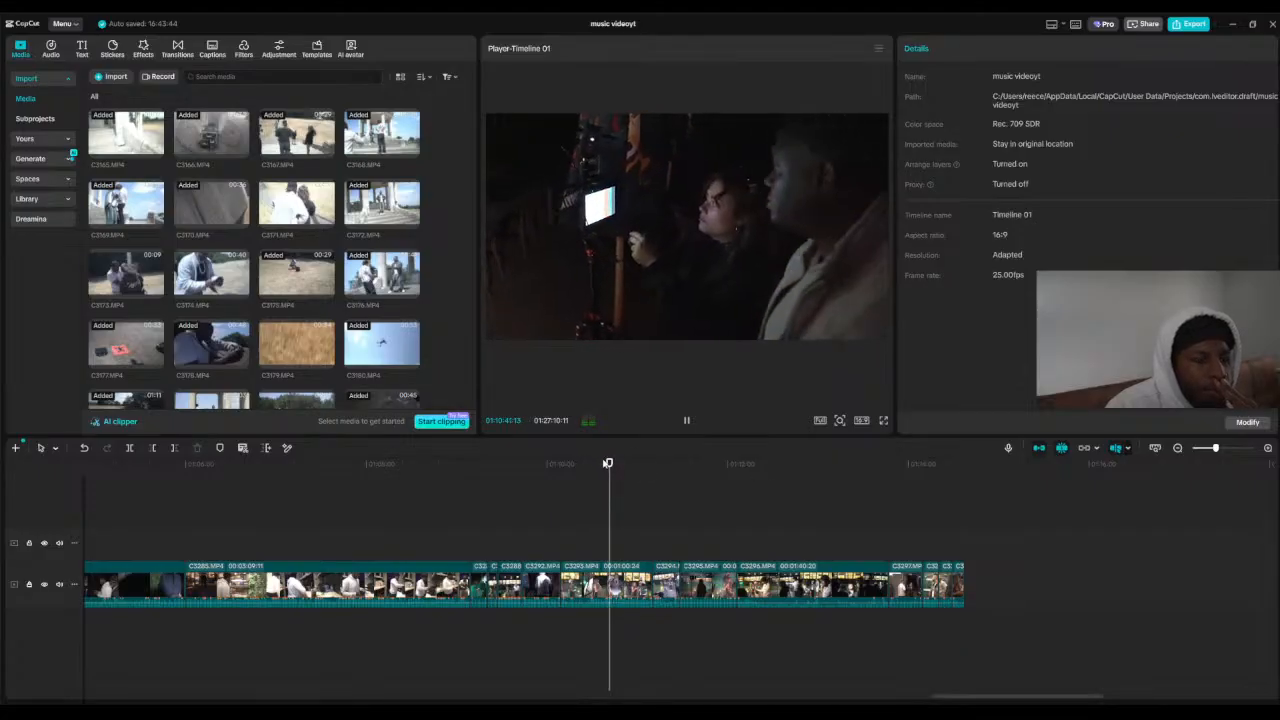
left_click_drag(607, 464, 730, 492)
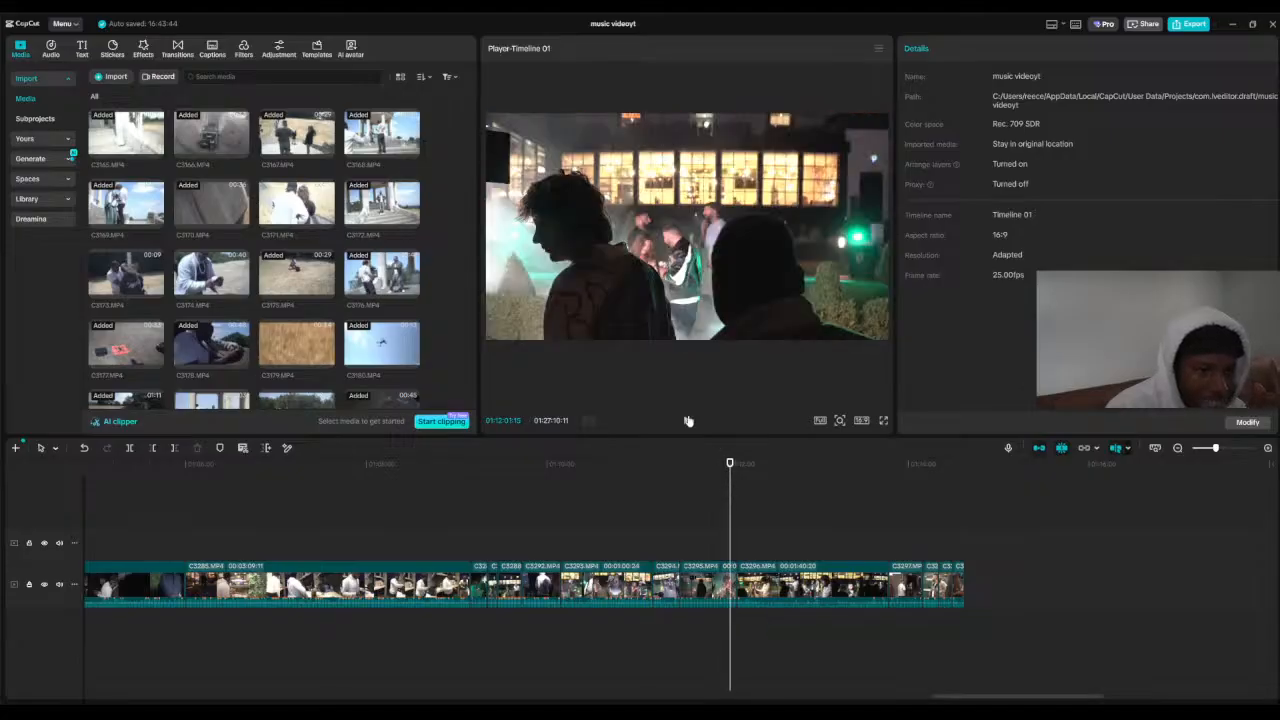
left_click(687, 420)
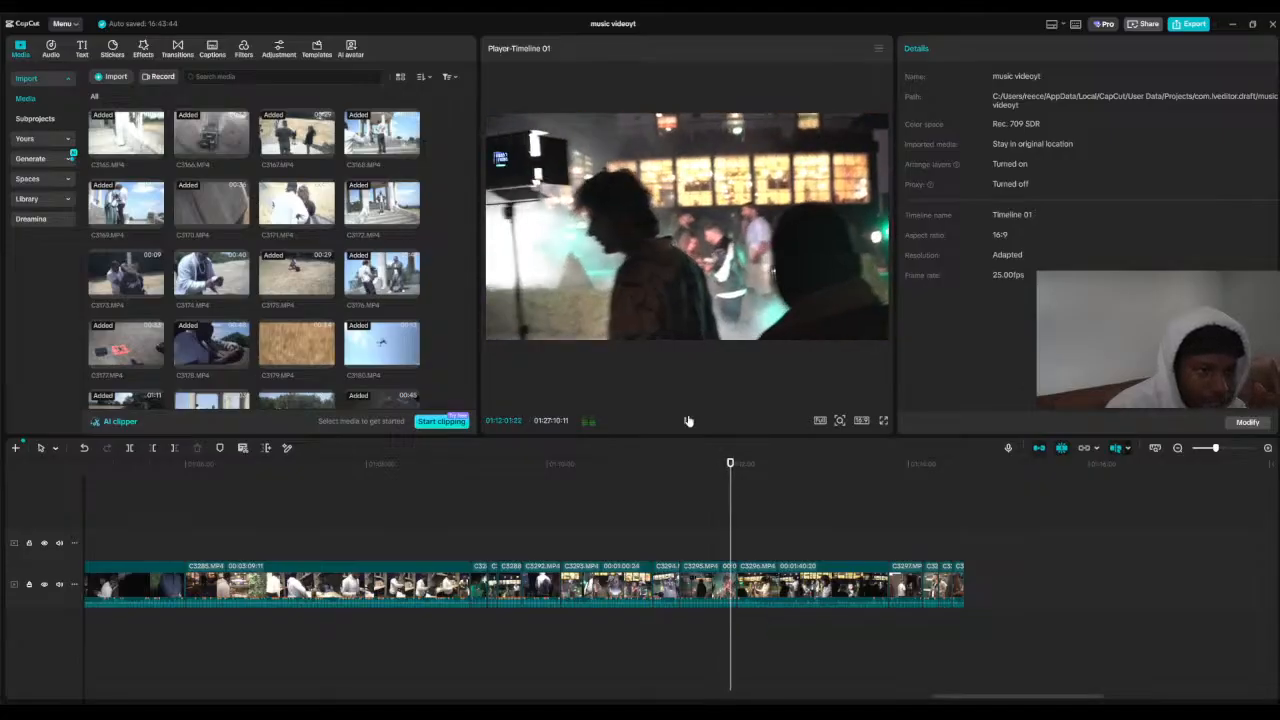
left_click_drag(742, 466, 818, 500)
left_click(684, 422)
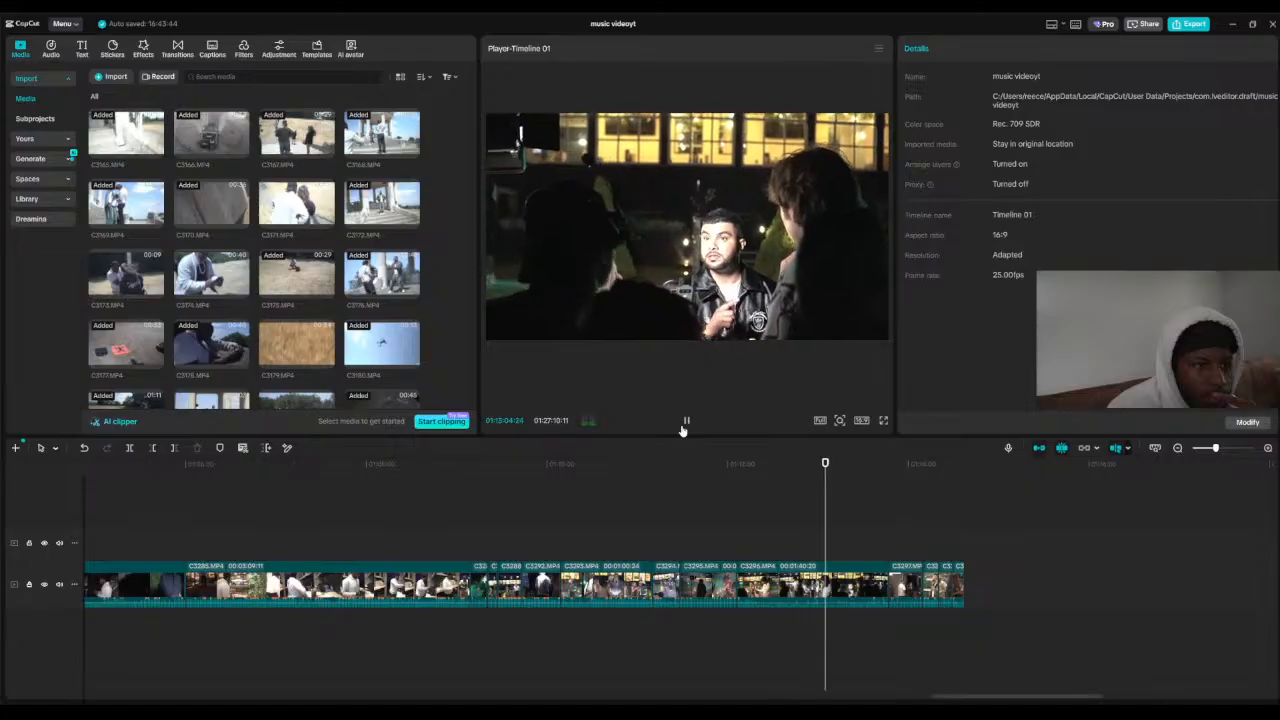
left_click_drag(826, 465, 851, 465)
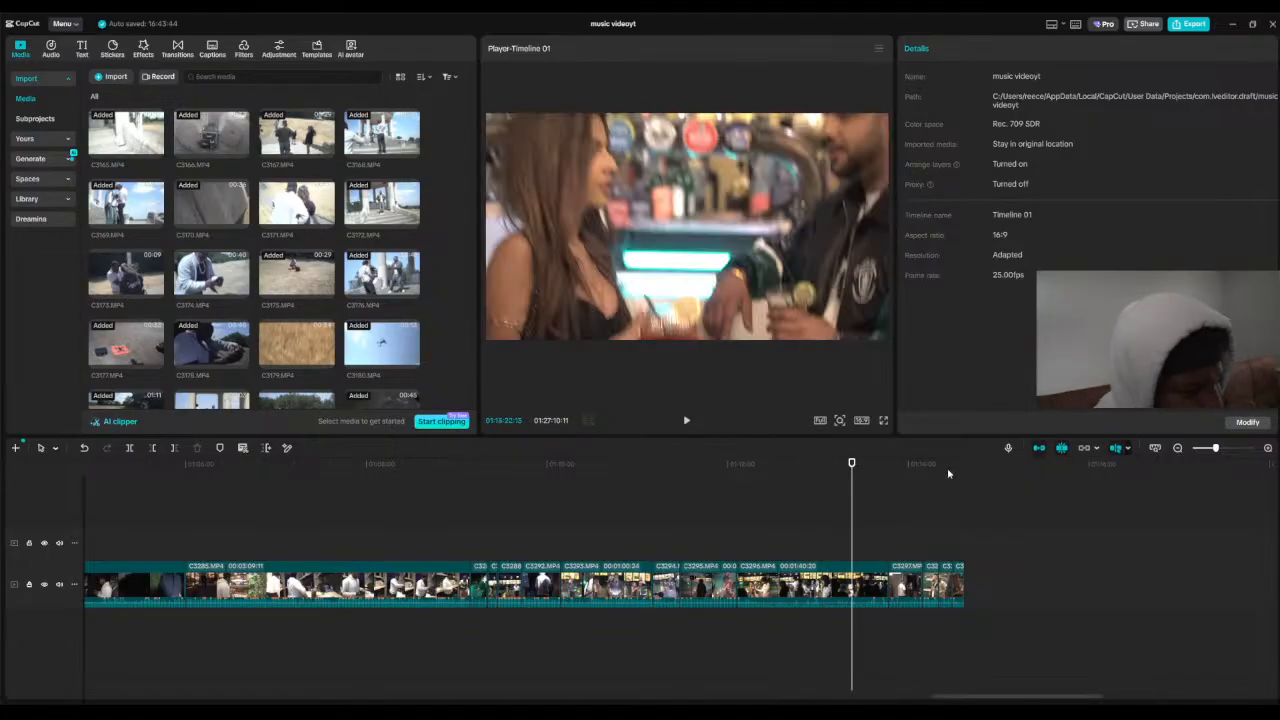
left_click(926, 464)
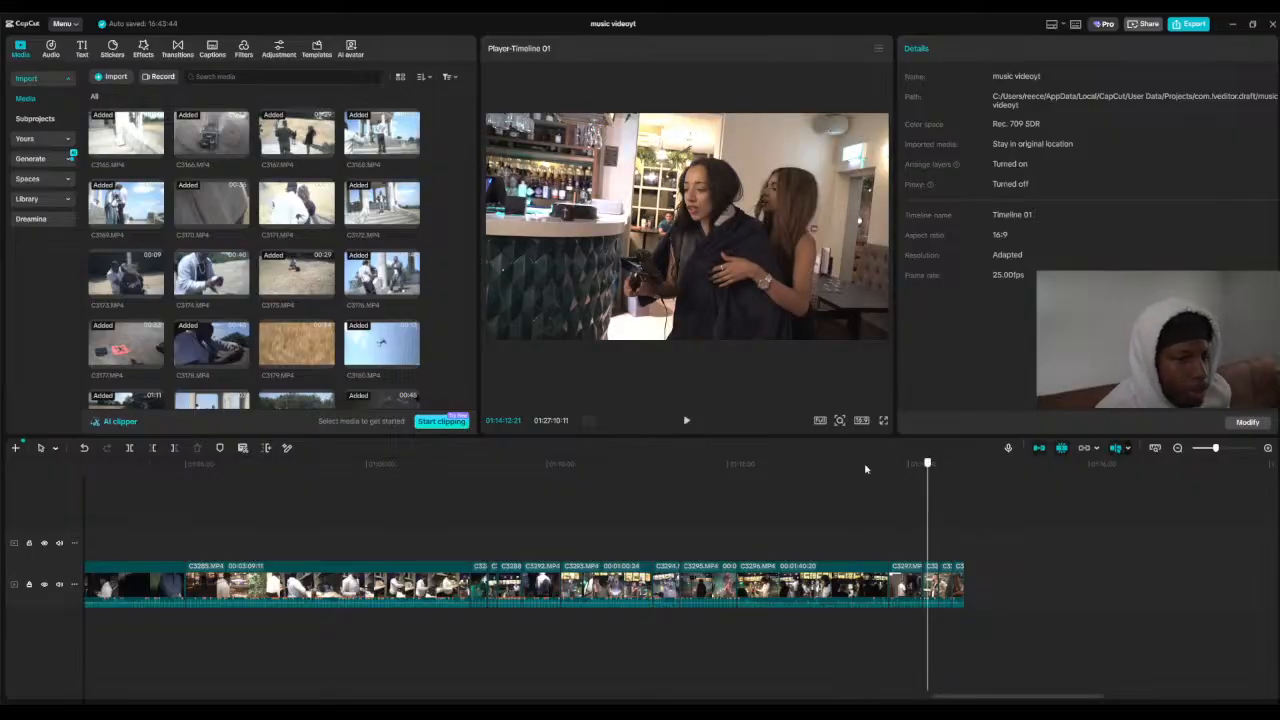
Step: Move the stray upper-track clips, including C3272.MP4 and C3273.MP4, onto the end of the main track
left_click(386, 464)
left_click(186, 464)
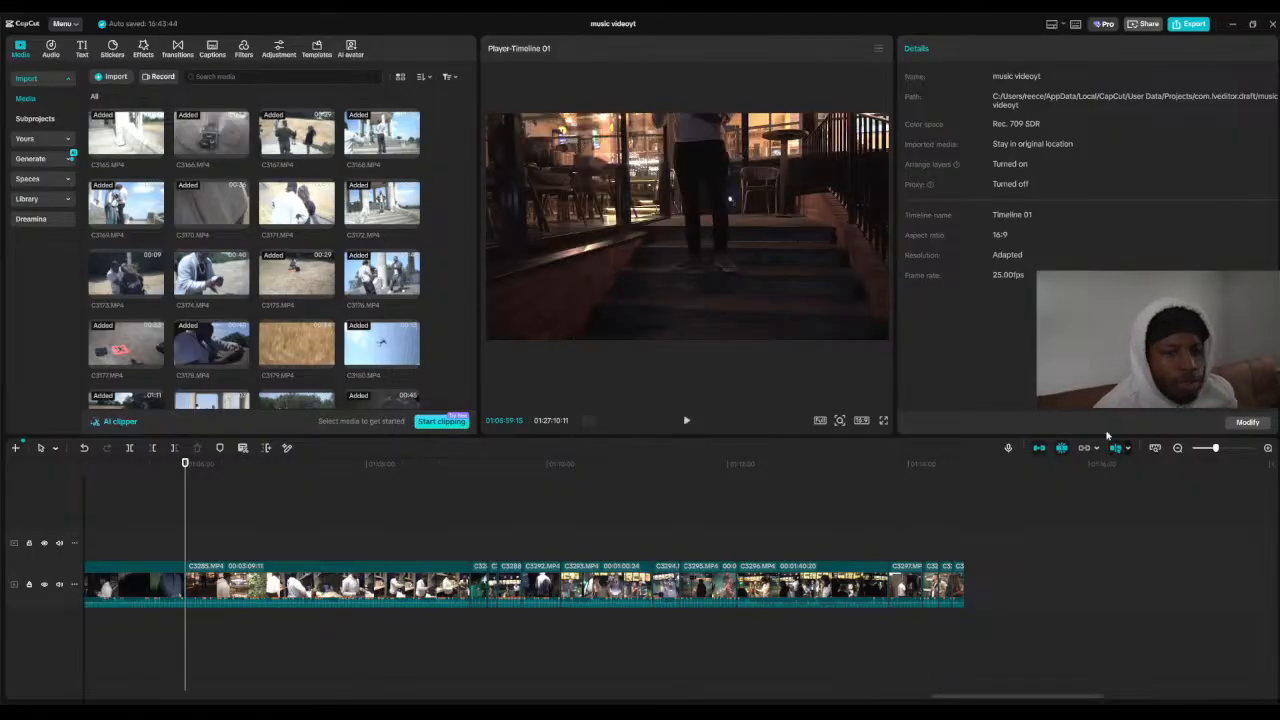
left_click(1176, 448)
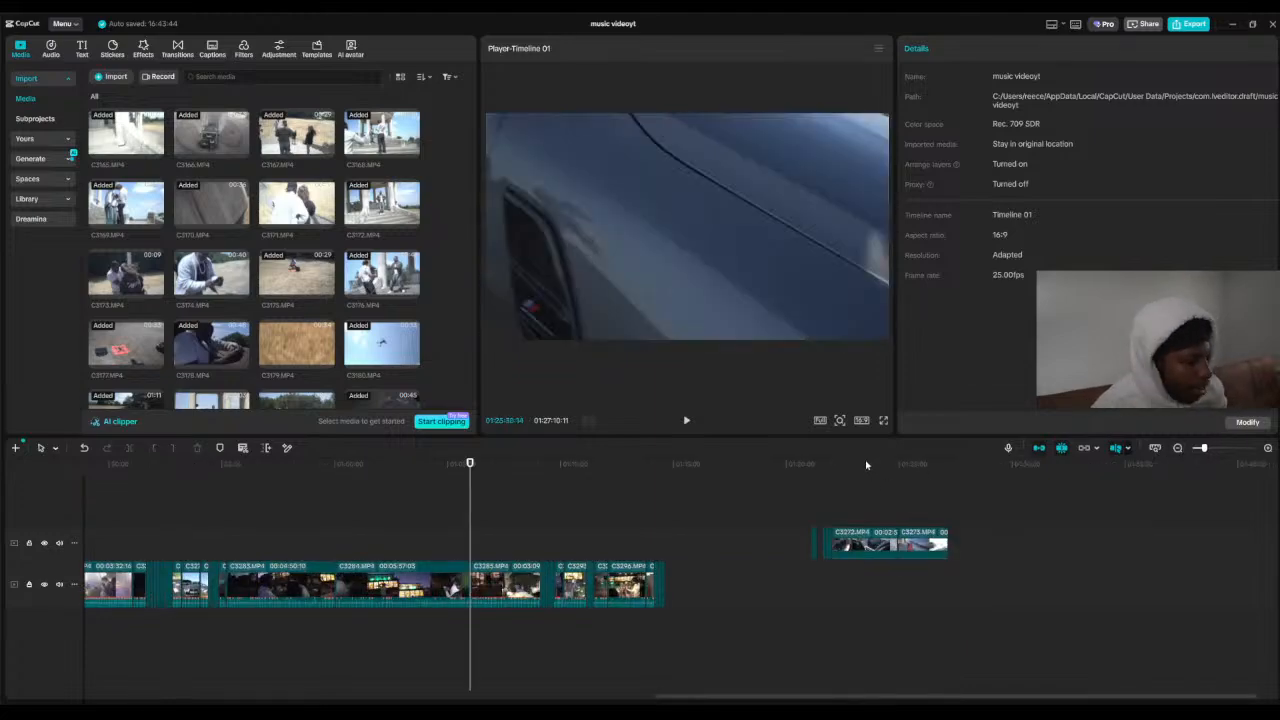
left_click(1267, 448)
left_click_drag(1092, 466, 637, 468)
left_click_drag(653, 514, 698, 577)
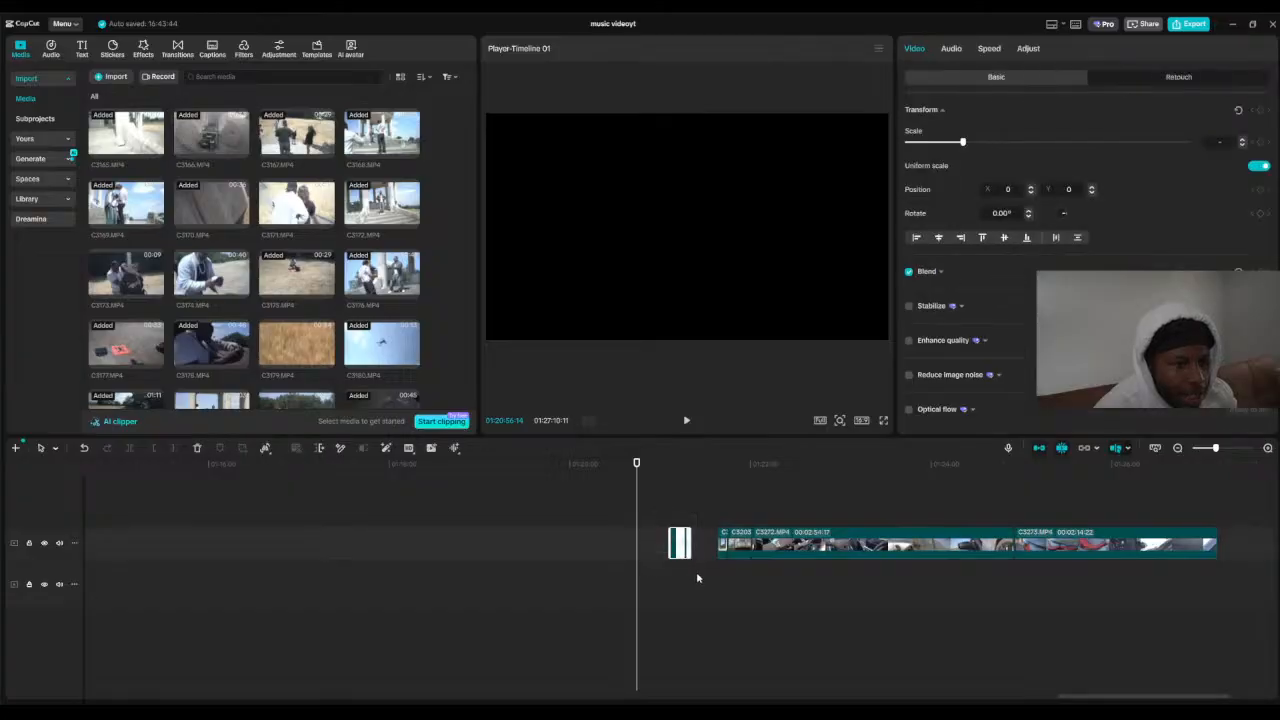
left_click_drag(708, 489, 611, 487)
left_click_drag(626, 467, 2, 457)
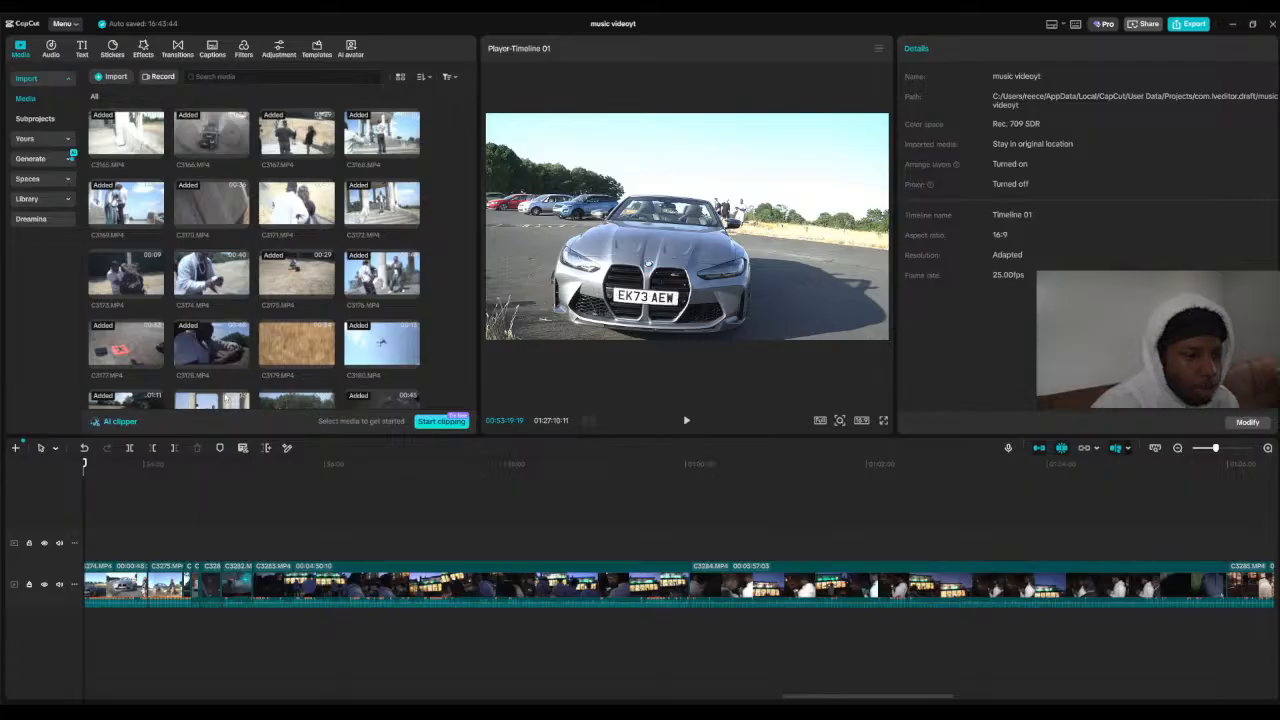
left_click(1177, 449)
left_click(1177, 449)
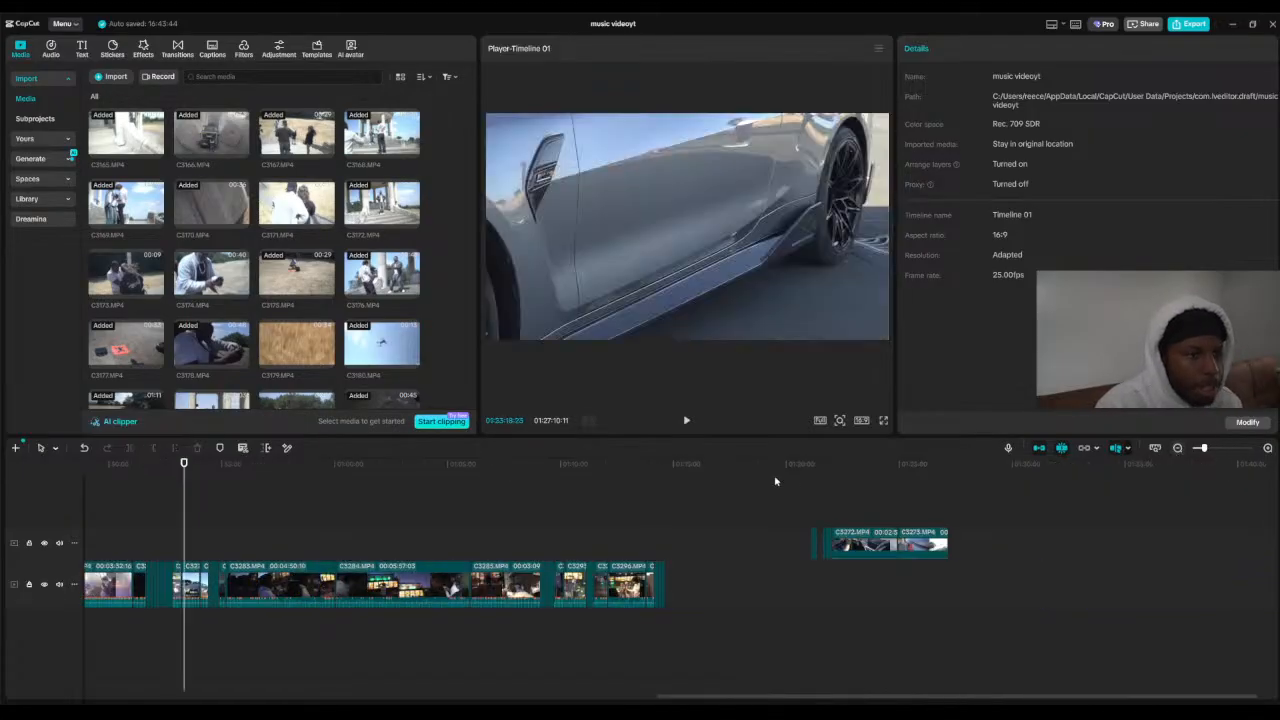
left_click_drag(725, 470, 696, 472)
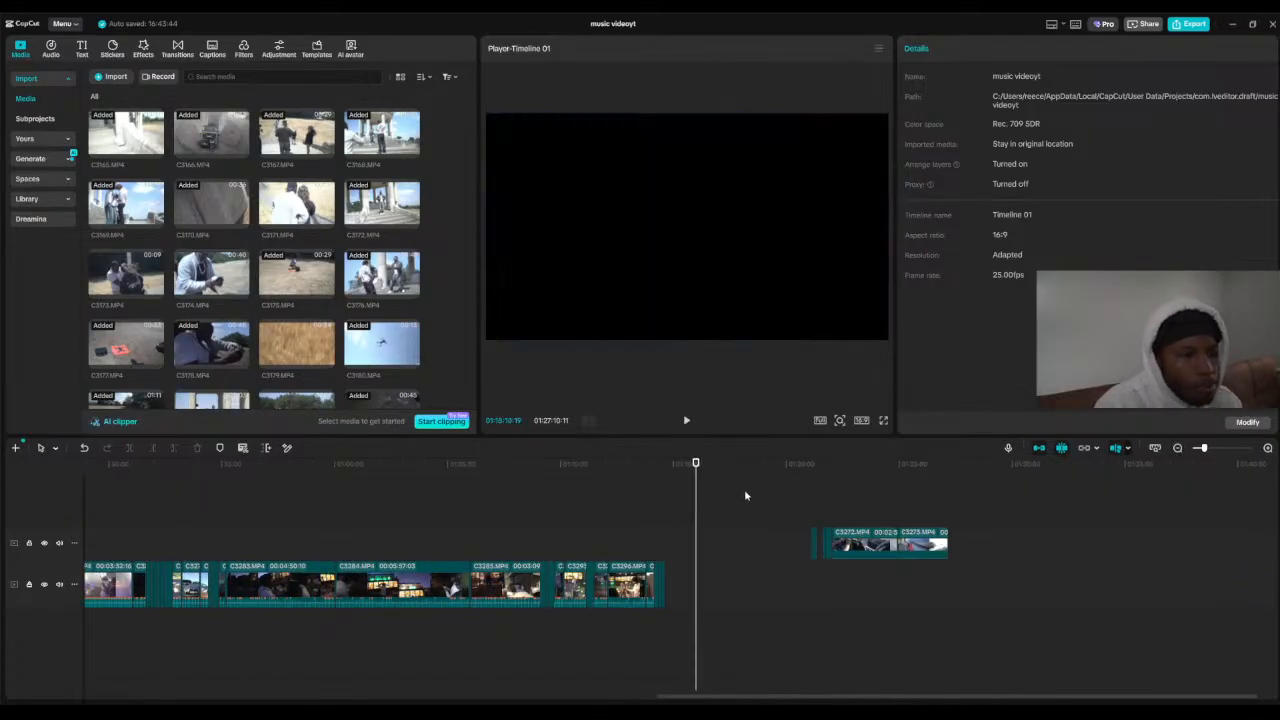
left_click_drag(937, 550, 808, 590)
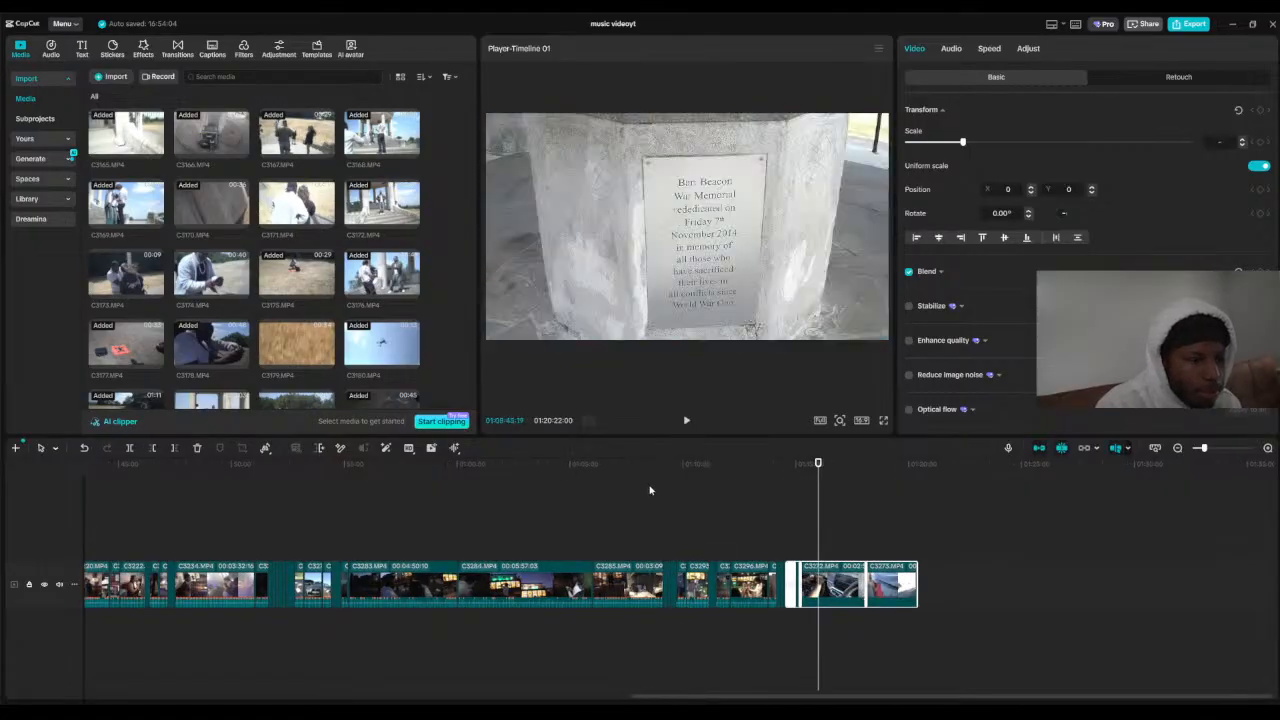
Step: Return to the timeline start, close the project, and duplicate music videoyt as music videoyt edit
left_click_drag(649, 490, 0, 493)
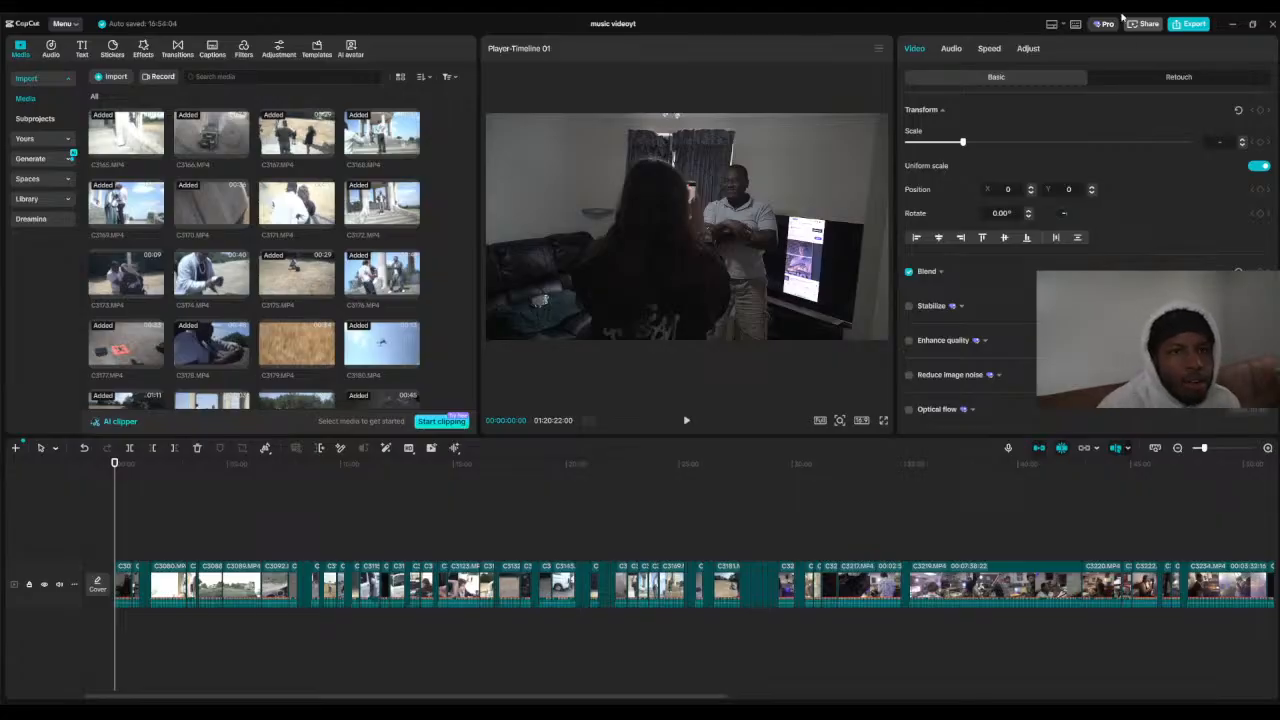
left_click(1184, 25)
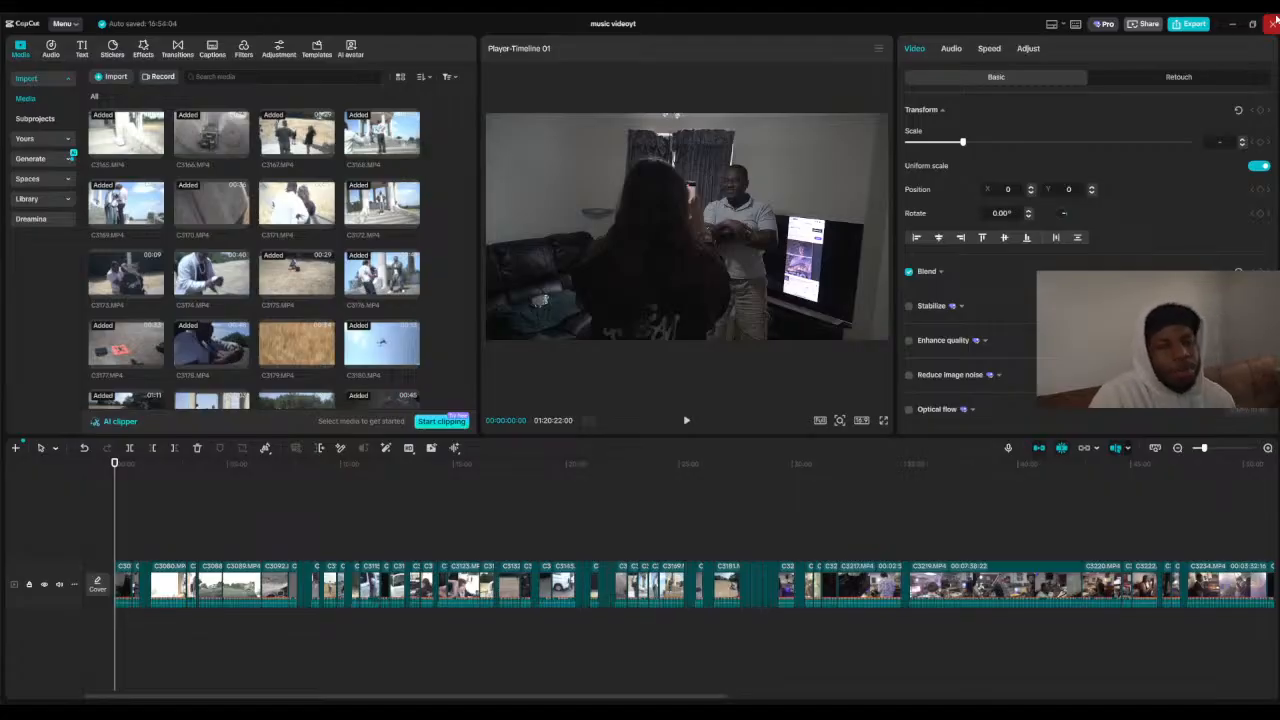
left_click(1271, 22)
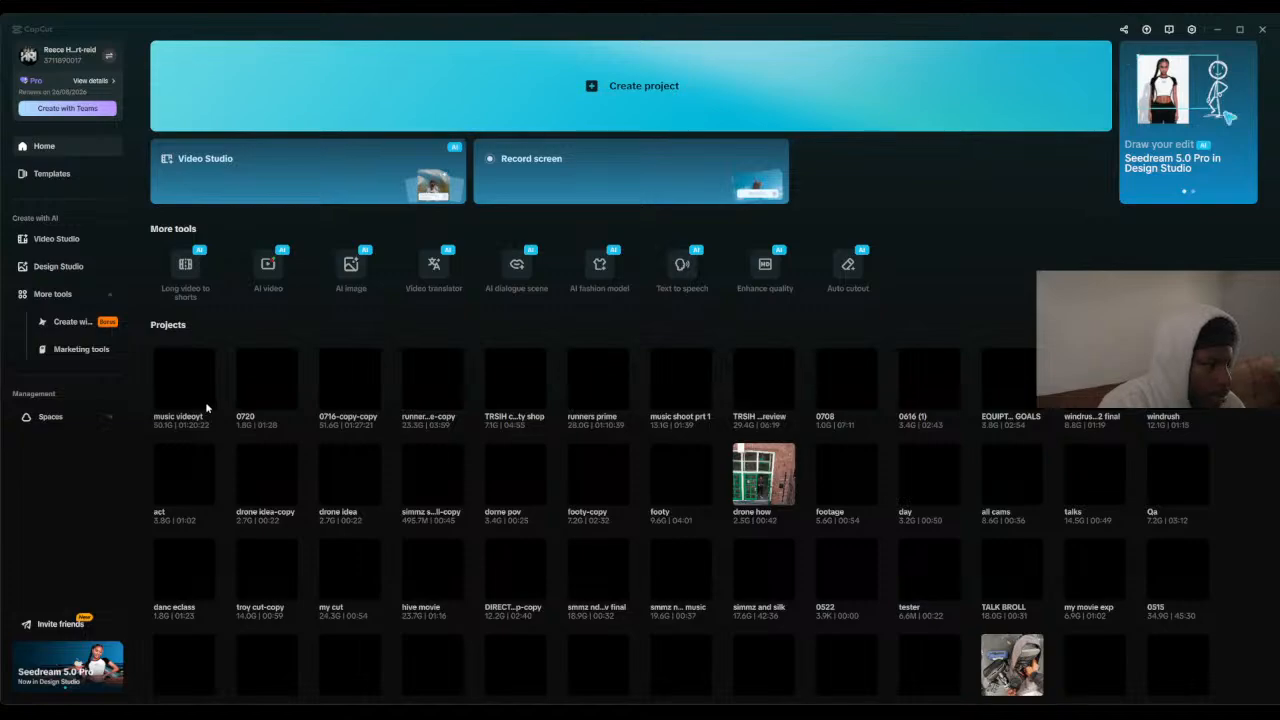
right_click(208, 406)
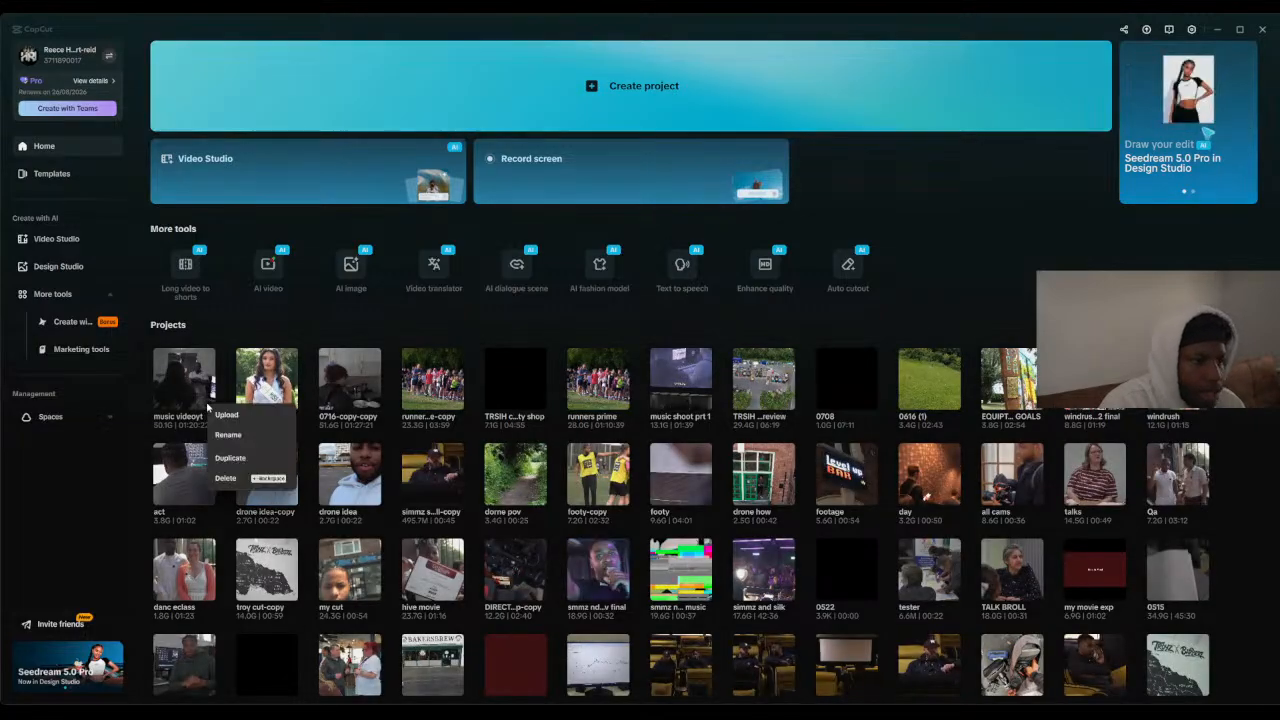
left_click(240, 467)
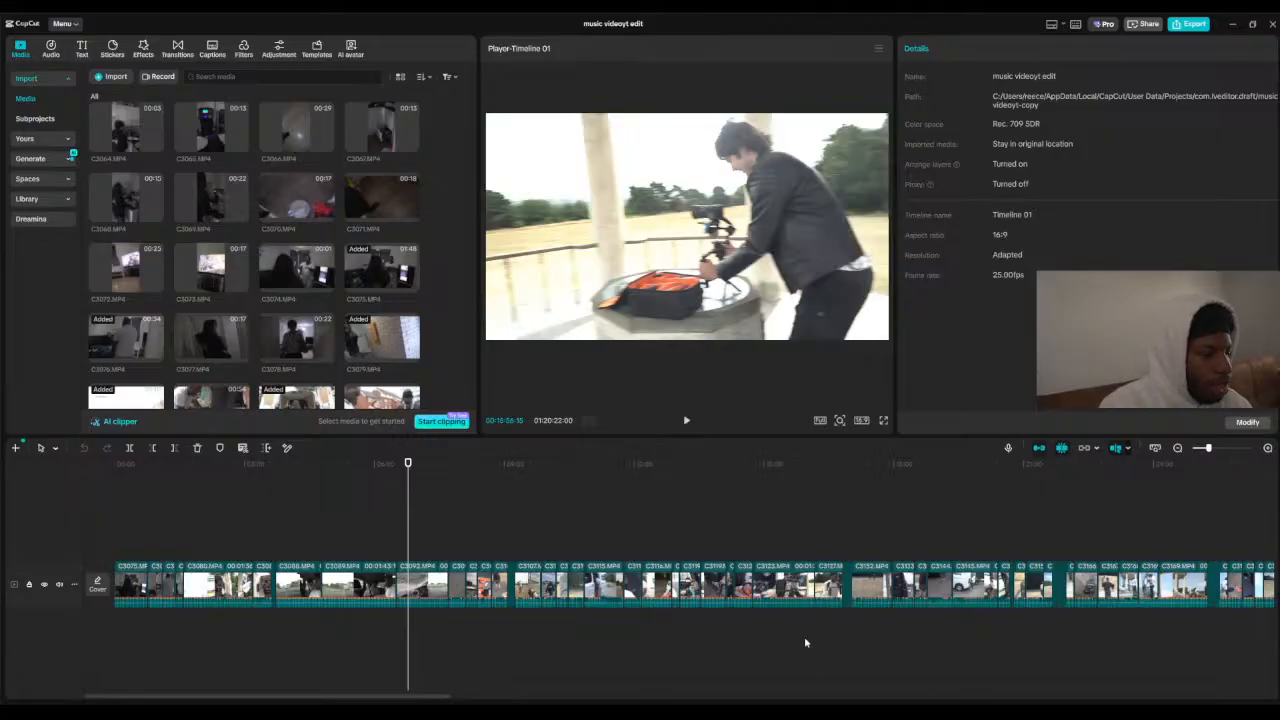
Step: Review the footage from C3092.MP4 to the shot of the man holding the drone beside the white car
mouse_move(408, 463)
left_mouse_down()
mouse_move(455, 453)
mouse_move(430, 462)
left_mouse_up()
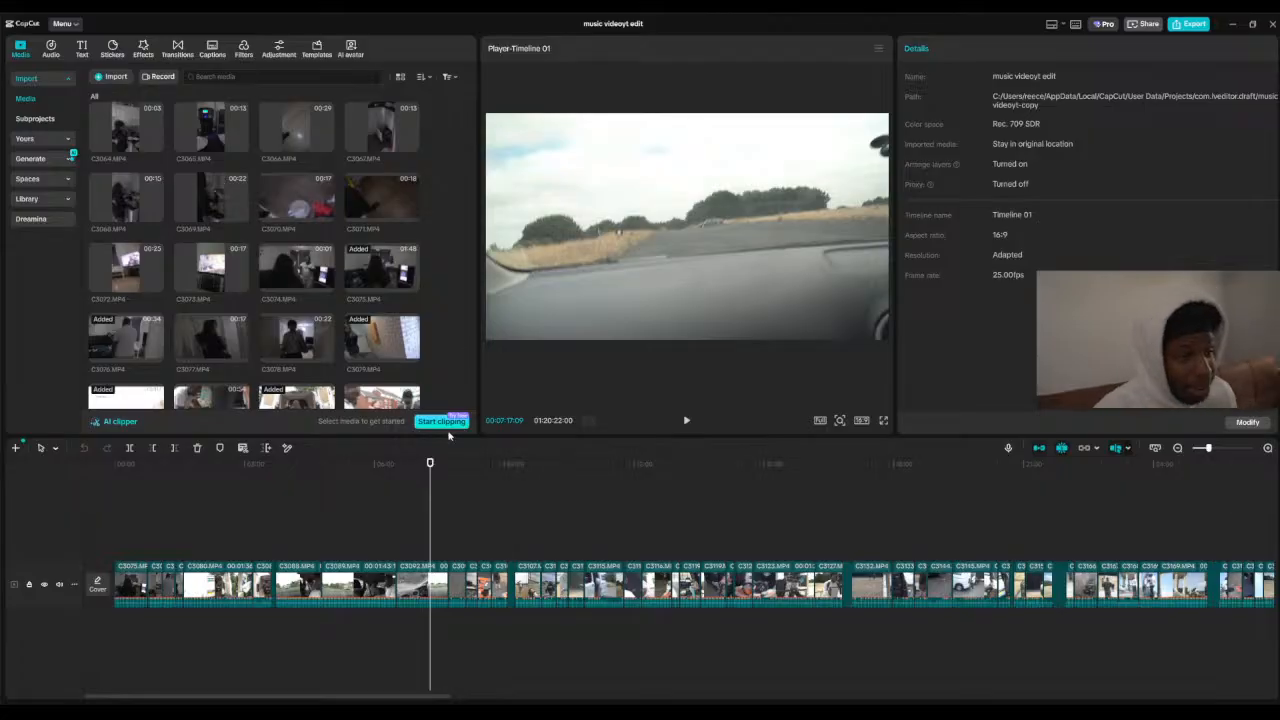
left_click(439, 465)
left_click_drag(439, 465, 455, 464)
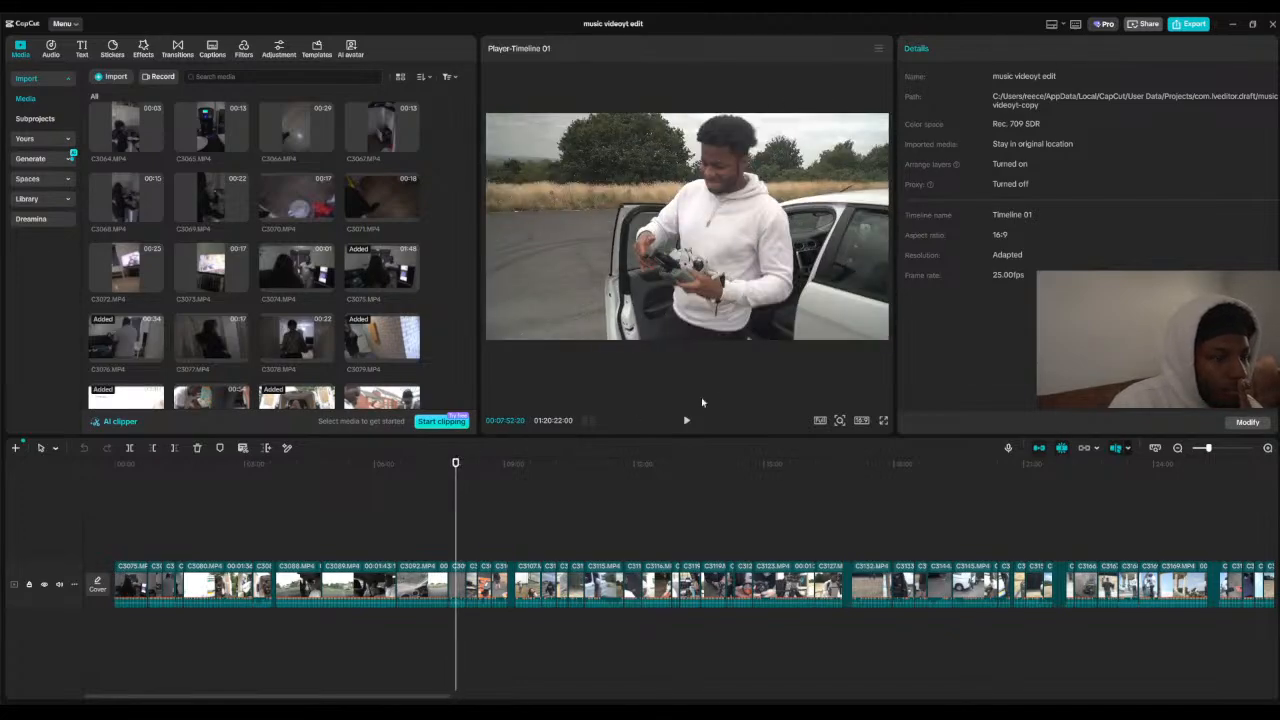
left_click(690, 427)
left_click(691, 430)
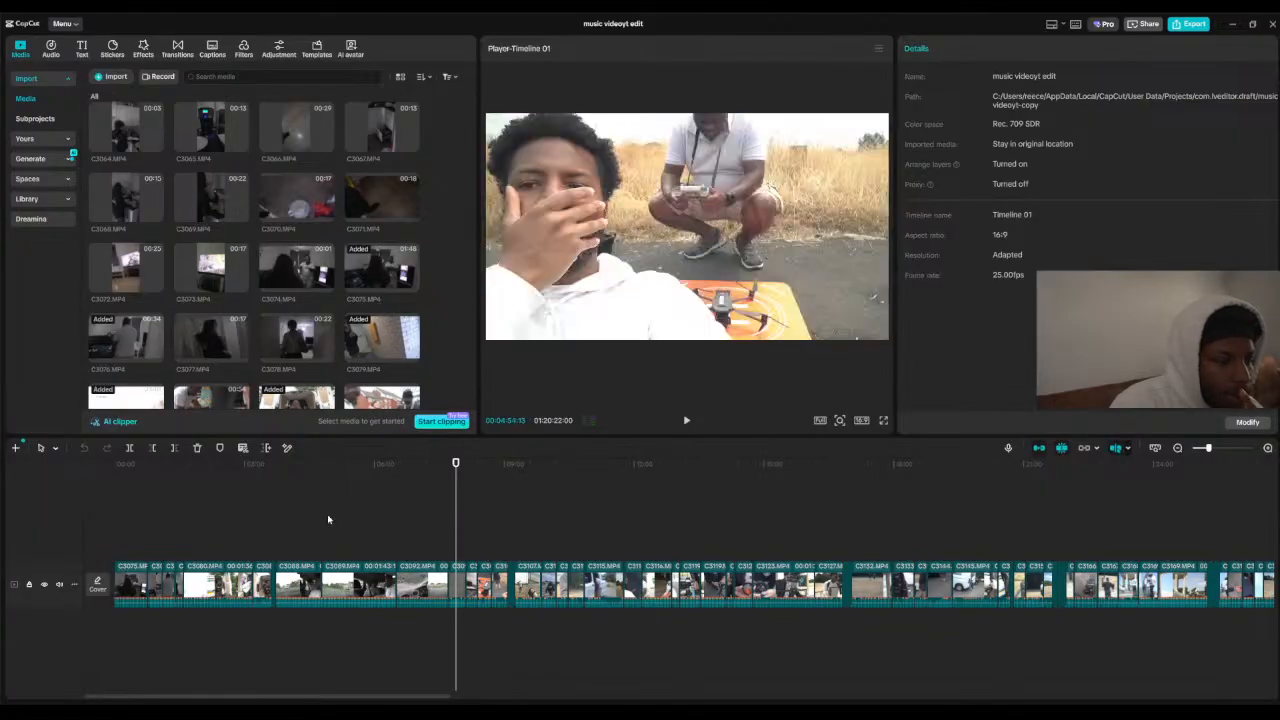
Step: Examine the in-car footage through C3088.MP4 and C3089.MP4 up to the windscreen view at the start of C3092.MP4
left_click(370, 456)
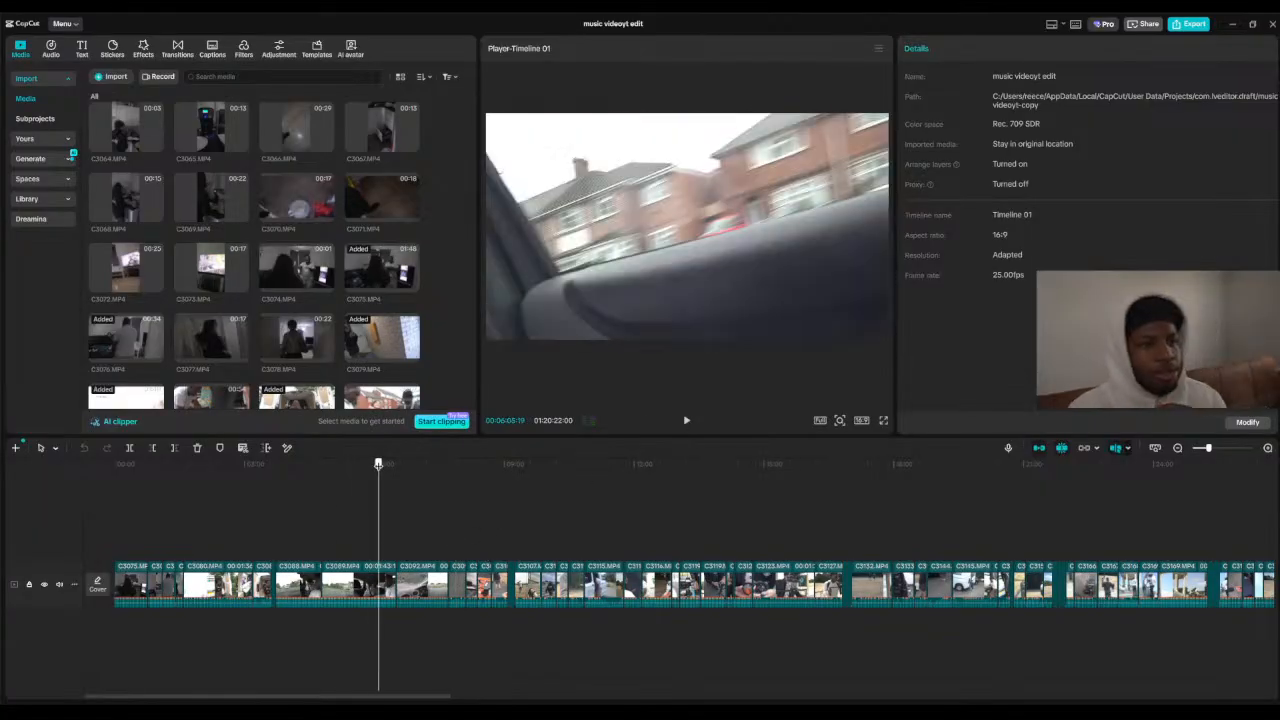
left_click(328, 468)
left_click_drag(328, 471, 348, 474)
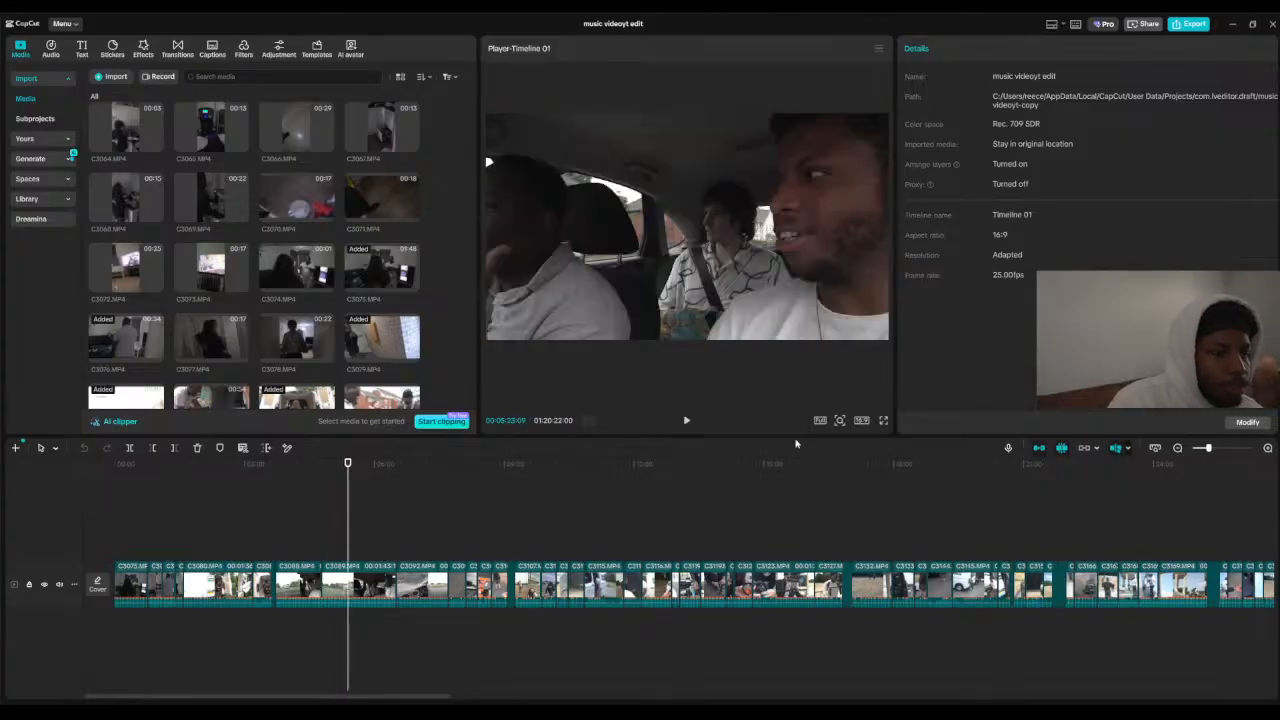
left_click(297, 468)
left_click_drag(297, 470, 372, 464)
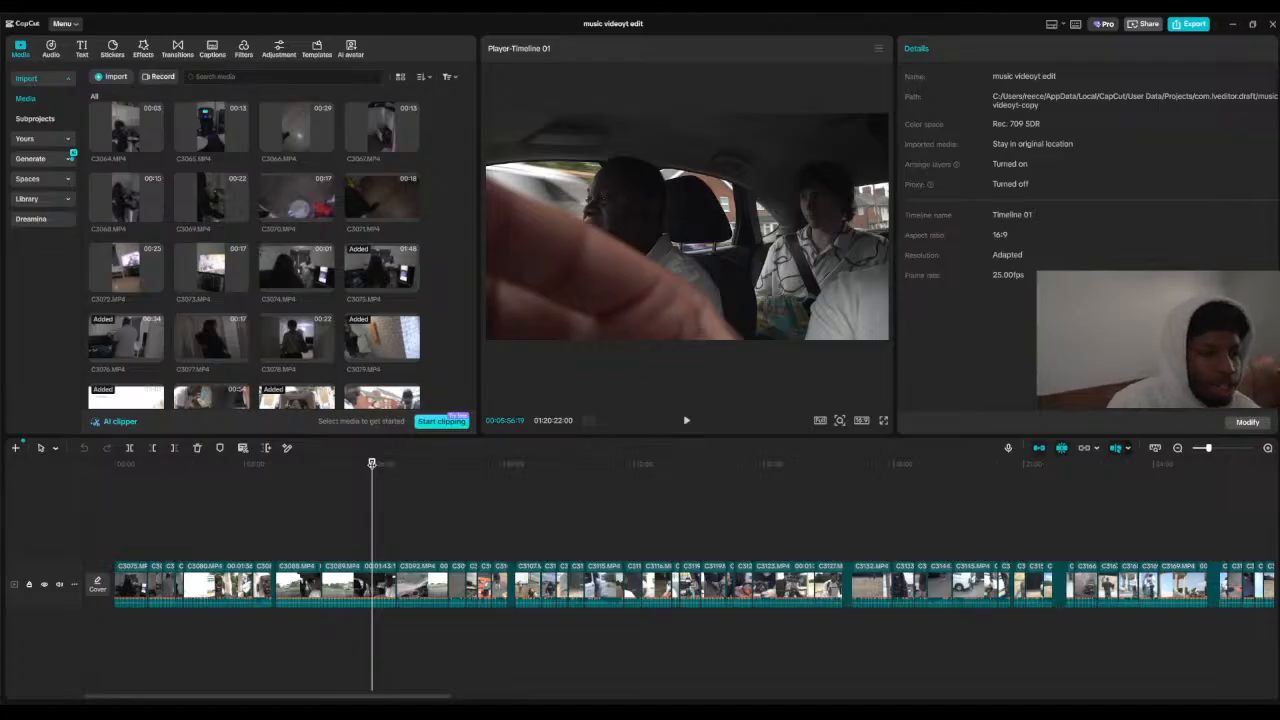
left_click(688, 422)
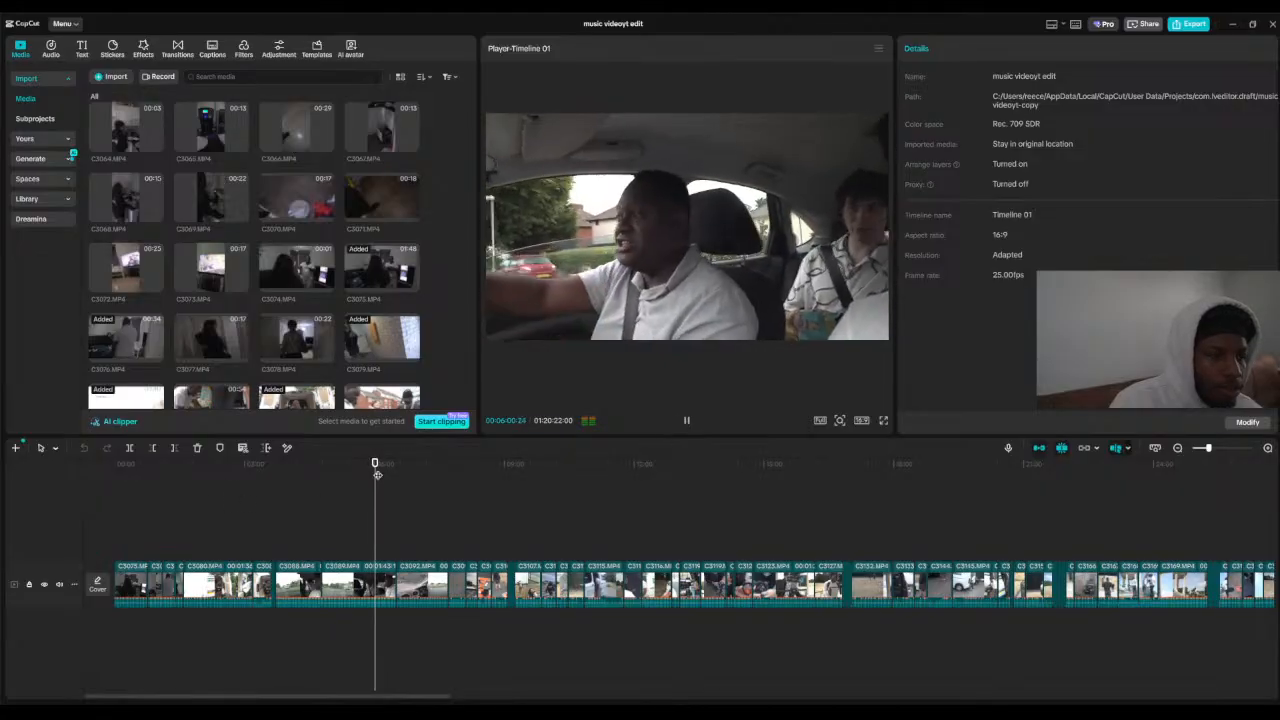
left_click_drag(377, 475, 320, 476)
left_click(403, 617)
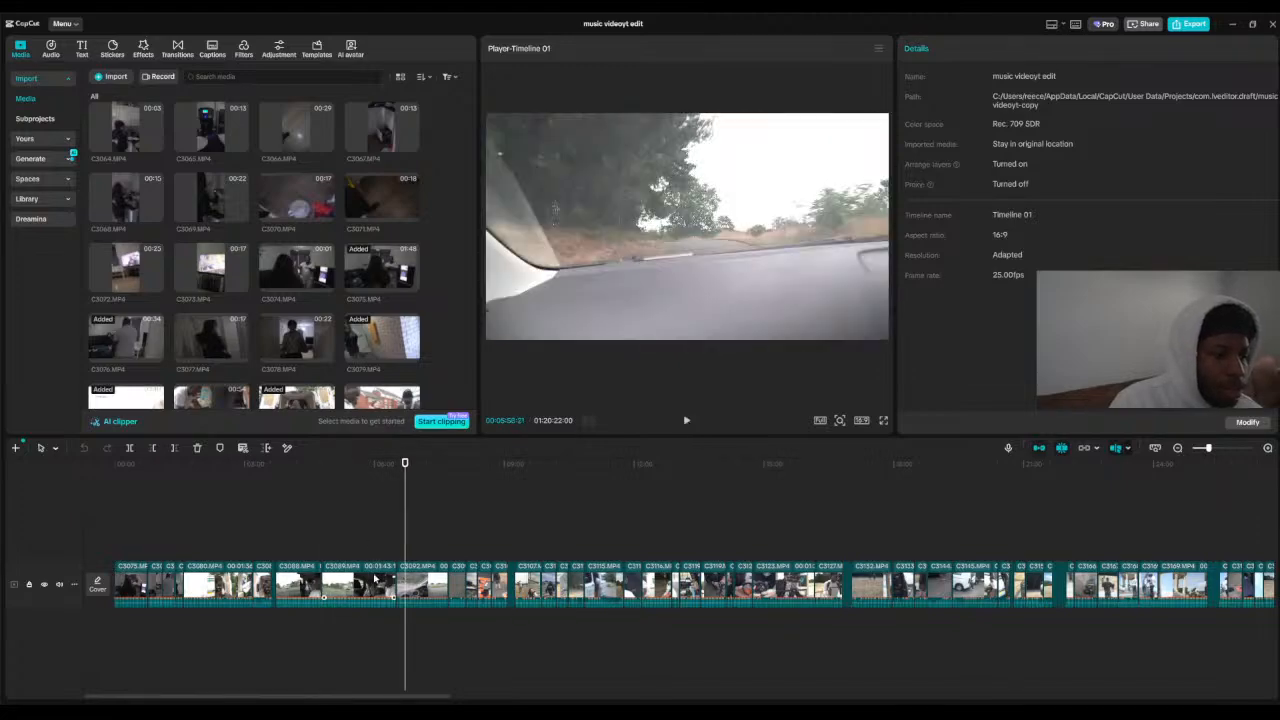
Step: Delete C3089.MP4 from the timeline and trim off the end of C3088.MP4 after the in-car shot of the three men
left_click(375, 578)
key("Delete")
left_click(286, 467)
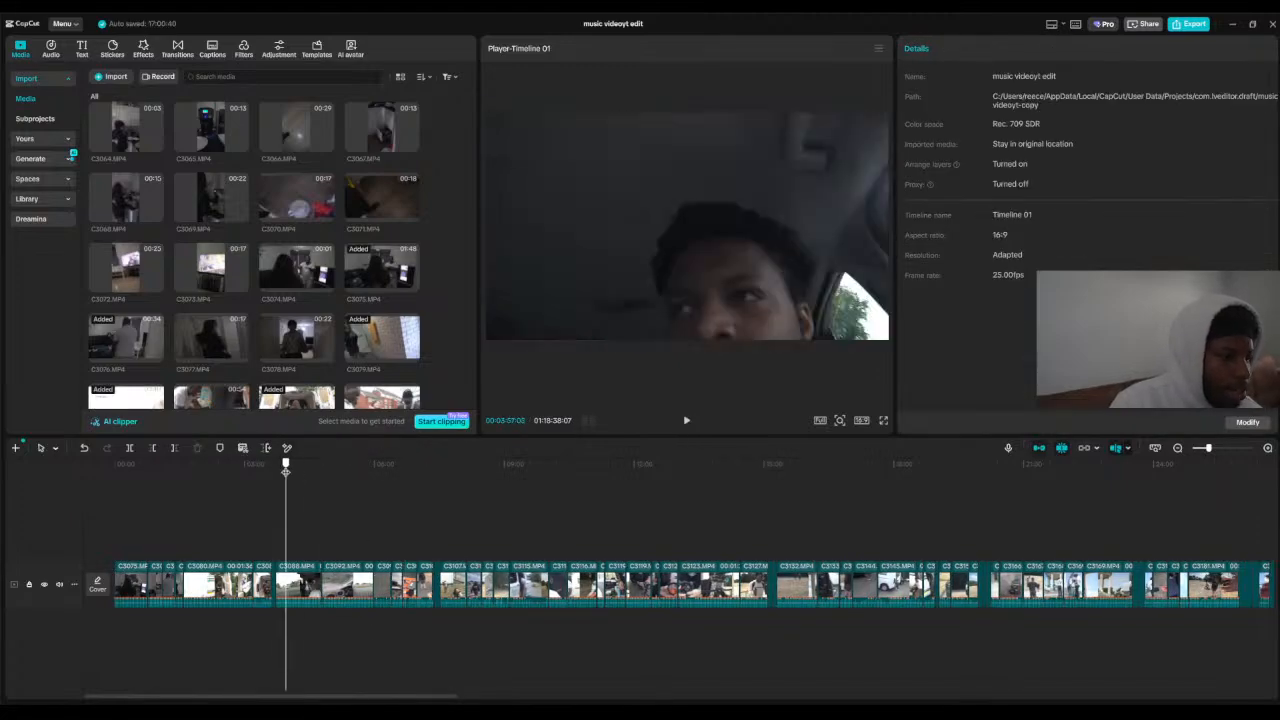
left_click_drag(286, 470, 305, 468)
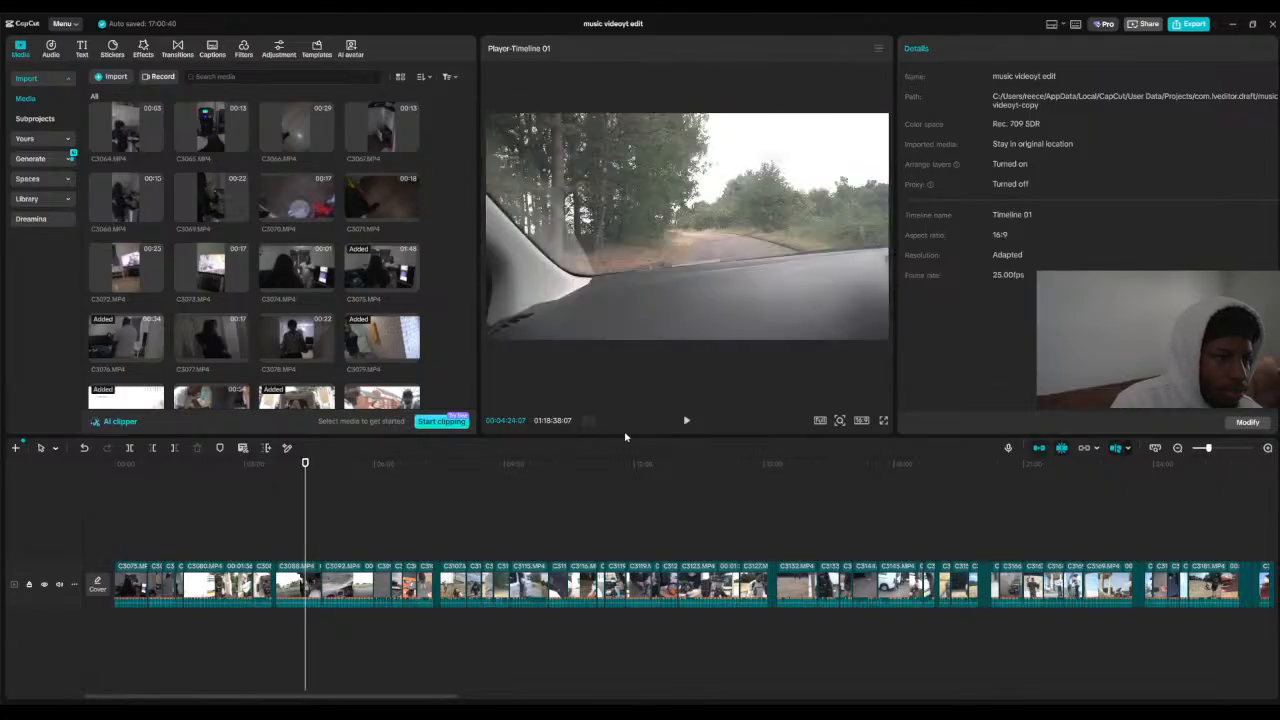
left_click(693, 423)
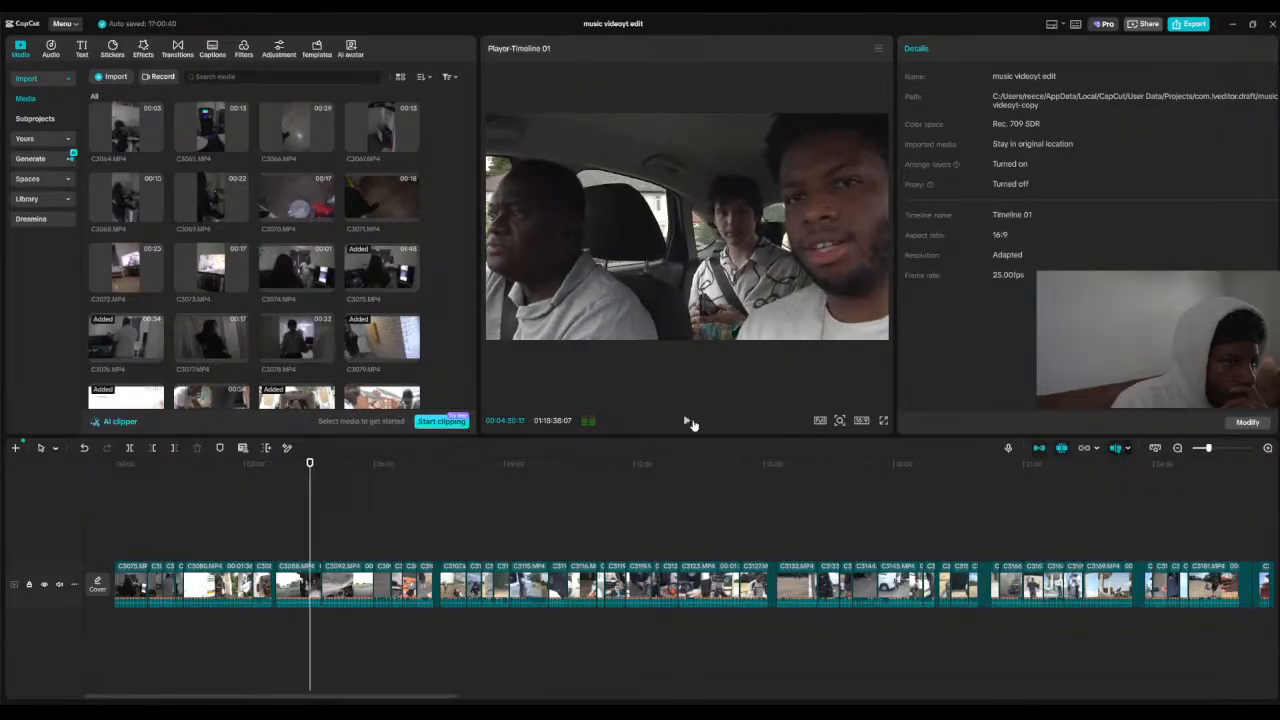
left_click(690, 423)
left_click(178, 450)
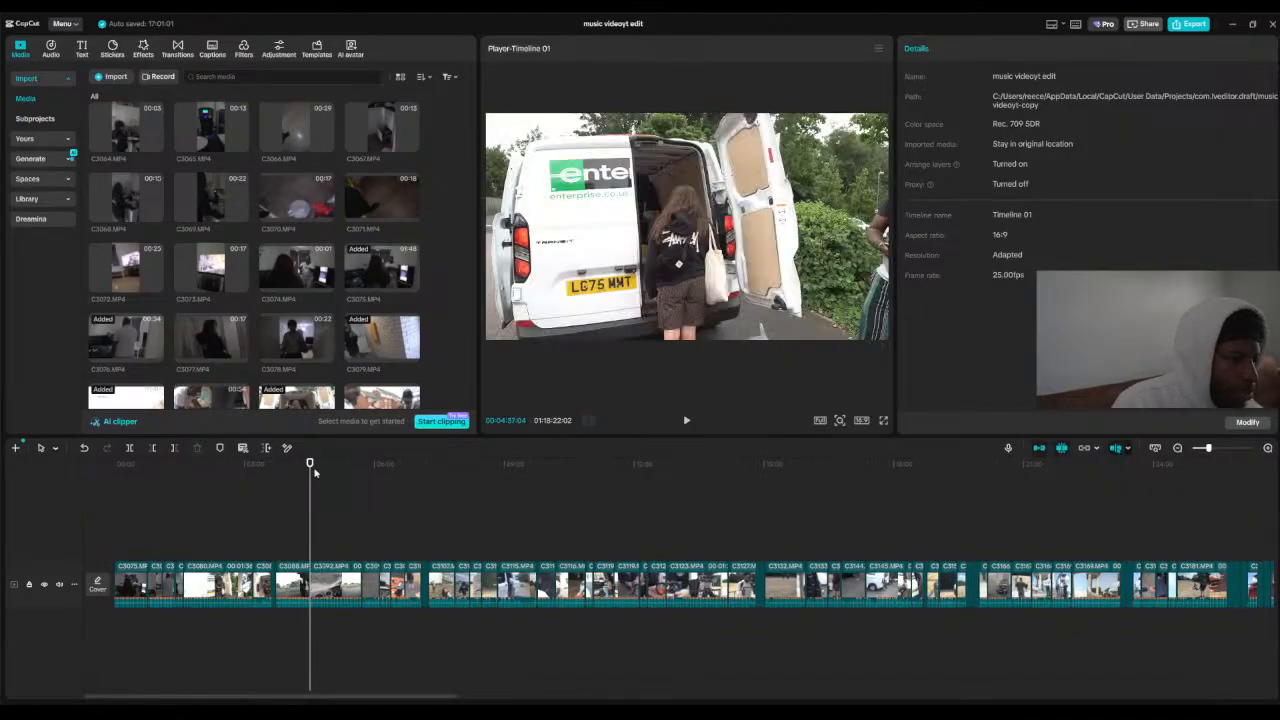
Step: Try trimming off the opening of C3088.MP4 up to the street view, and undo that cut
left_click_drag(310, 463, 280, 463)
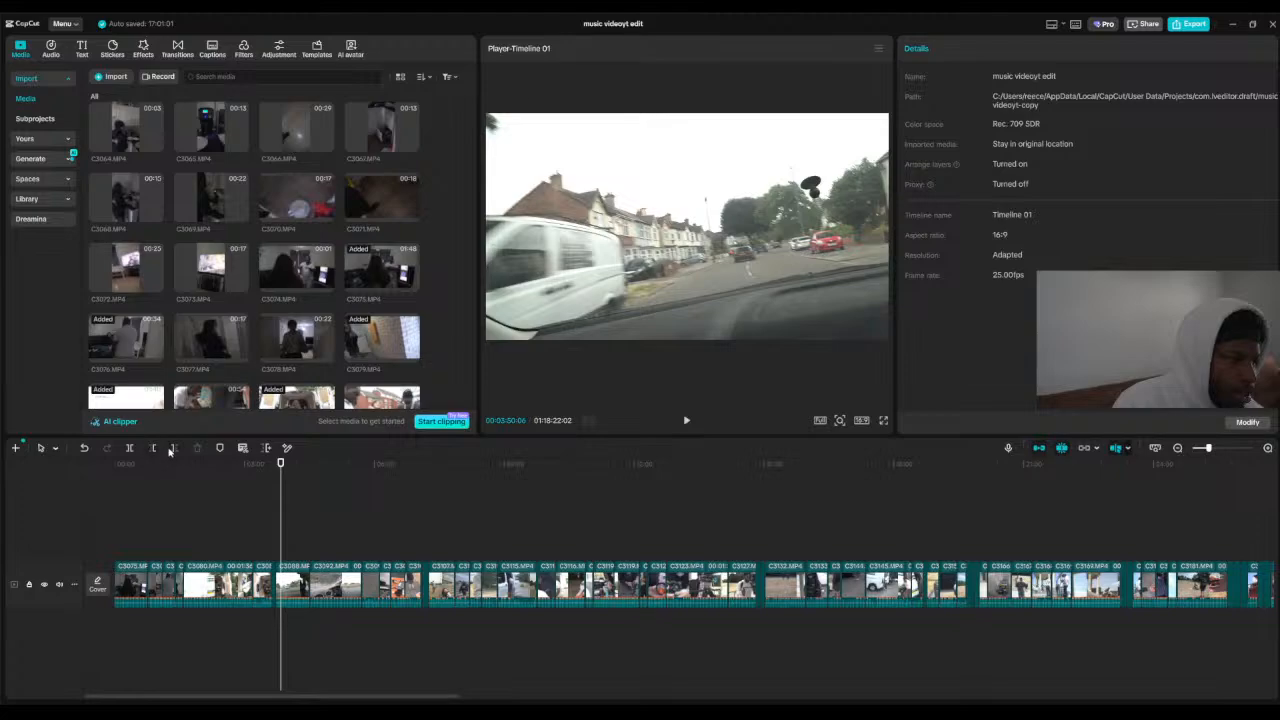
left_click(154, 451)
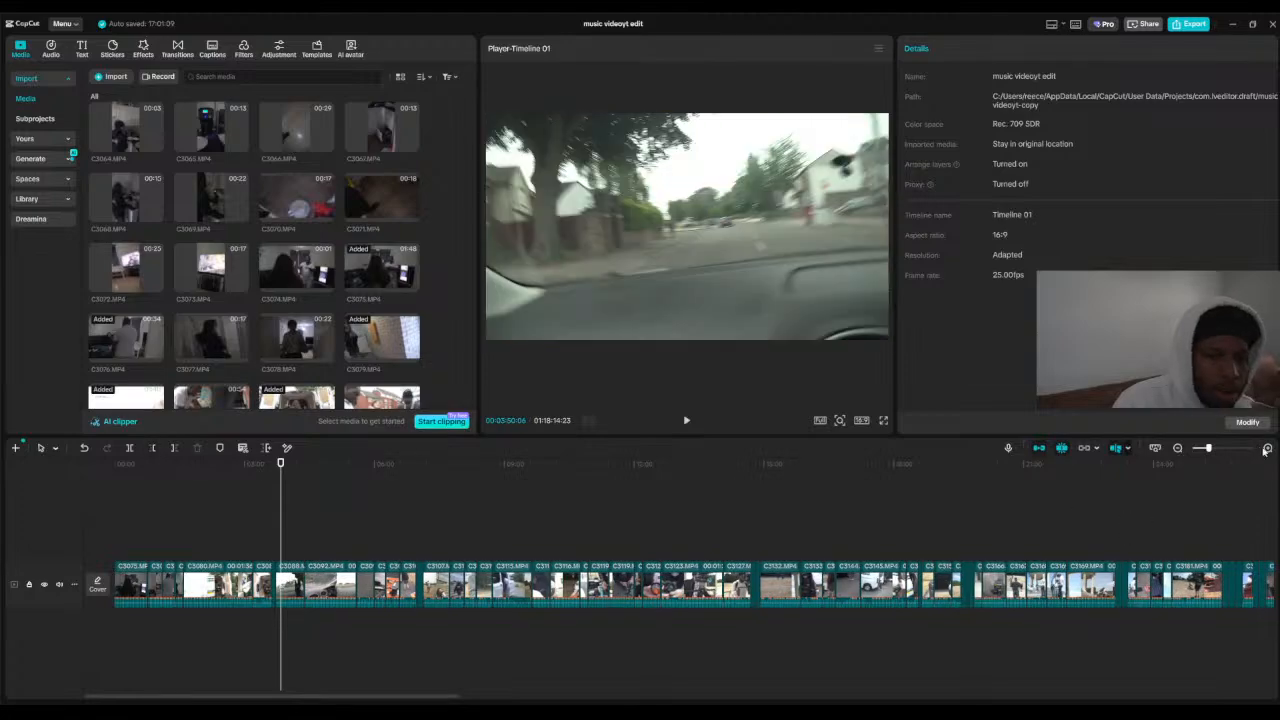
left_click(1267, 449)
left_click(1267, 449)
left_click(1267, 449)
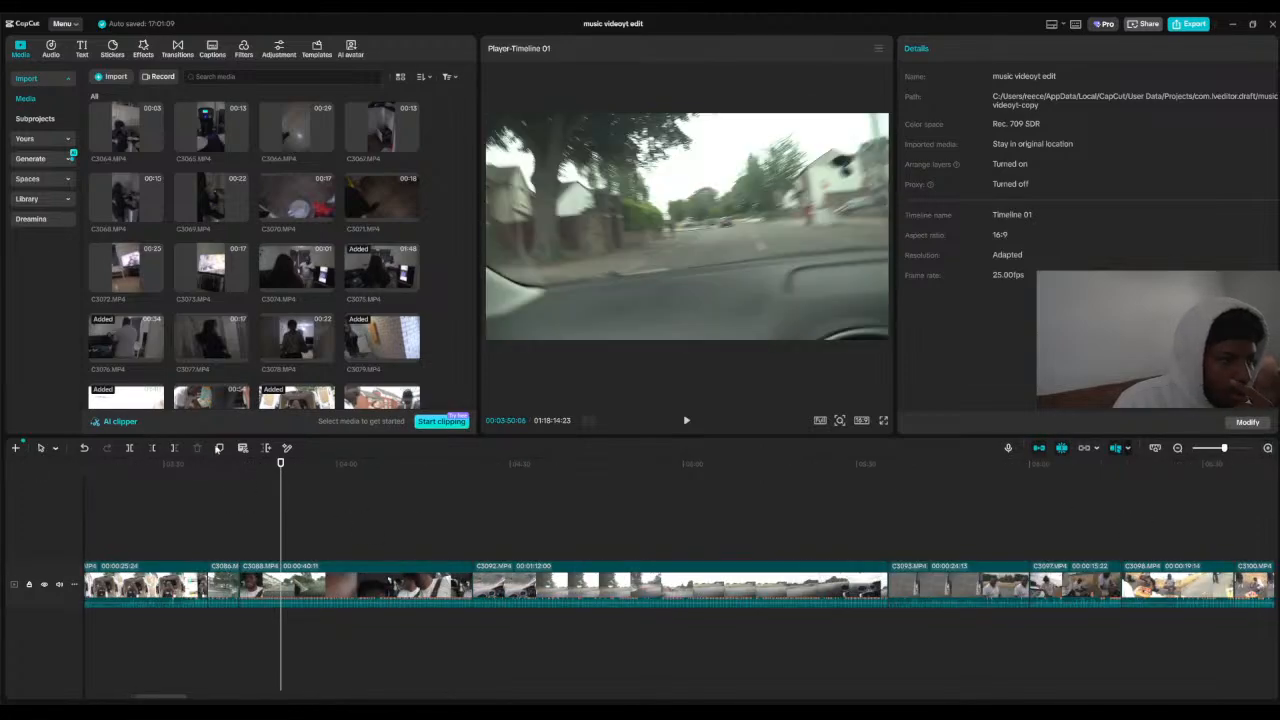
left_click(86, 448)
Step: Cut the unwanted middle sections out of C3088.MP4, keeping a short opening piece and its last few in-car seconds
left_click_drag(237, 472, 283, 470)
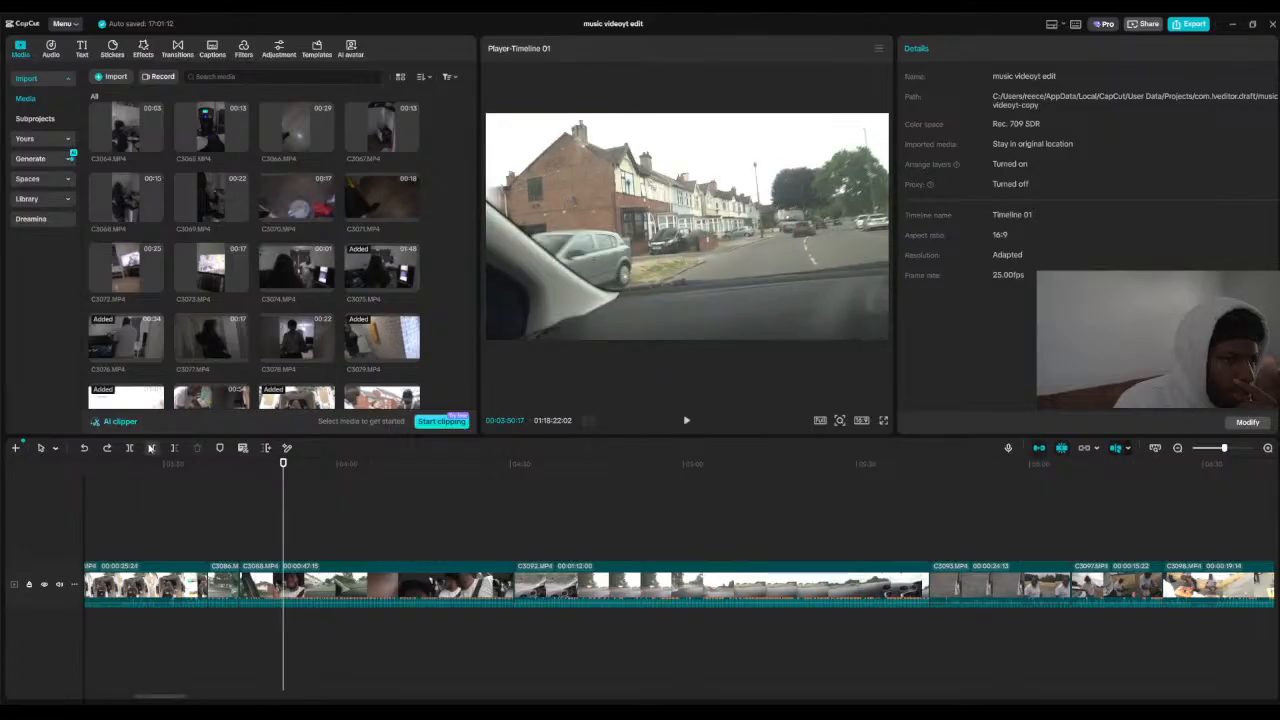
left_click(152, 447)
left_click_drag(247, 470, 448, 454)
left_click(129, 447)
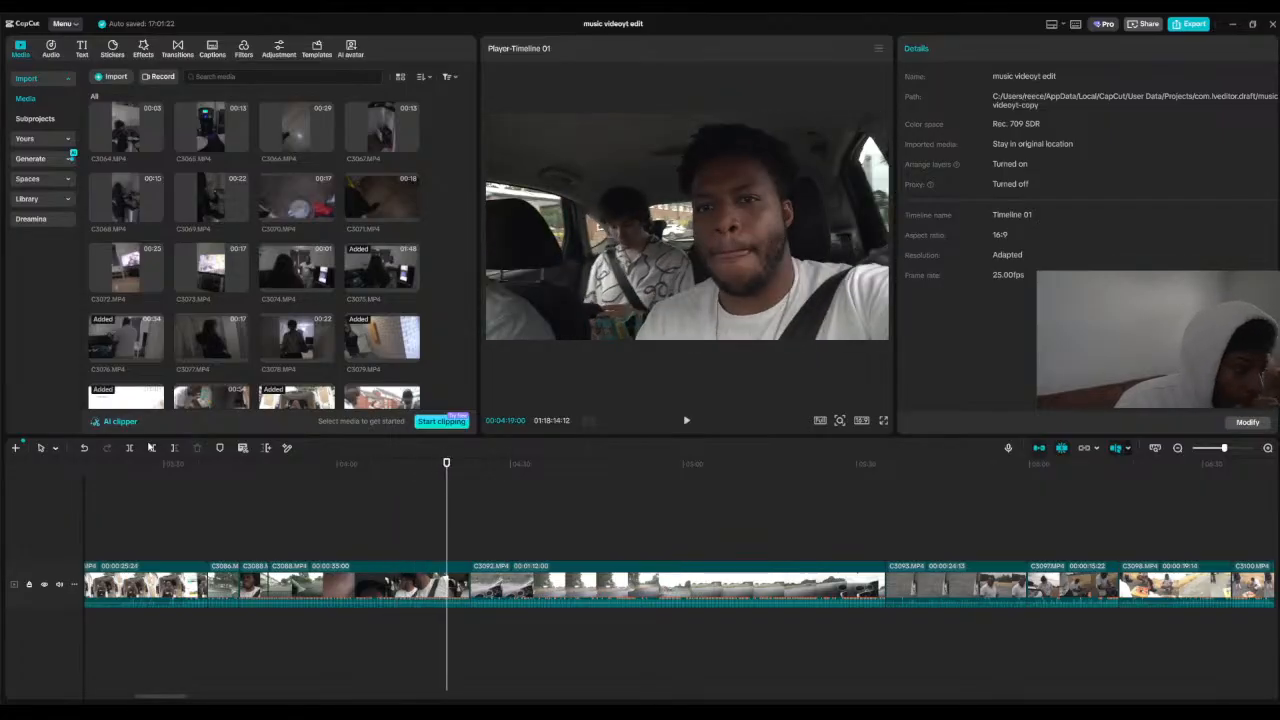
left_click(152, 449)
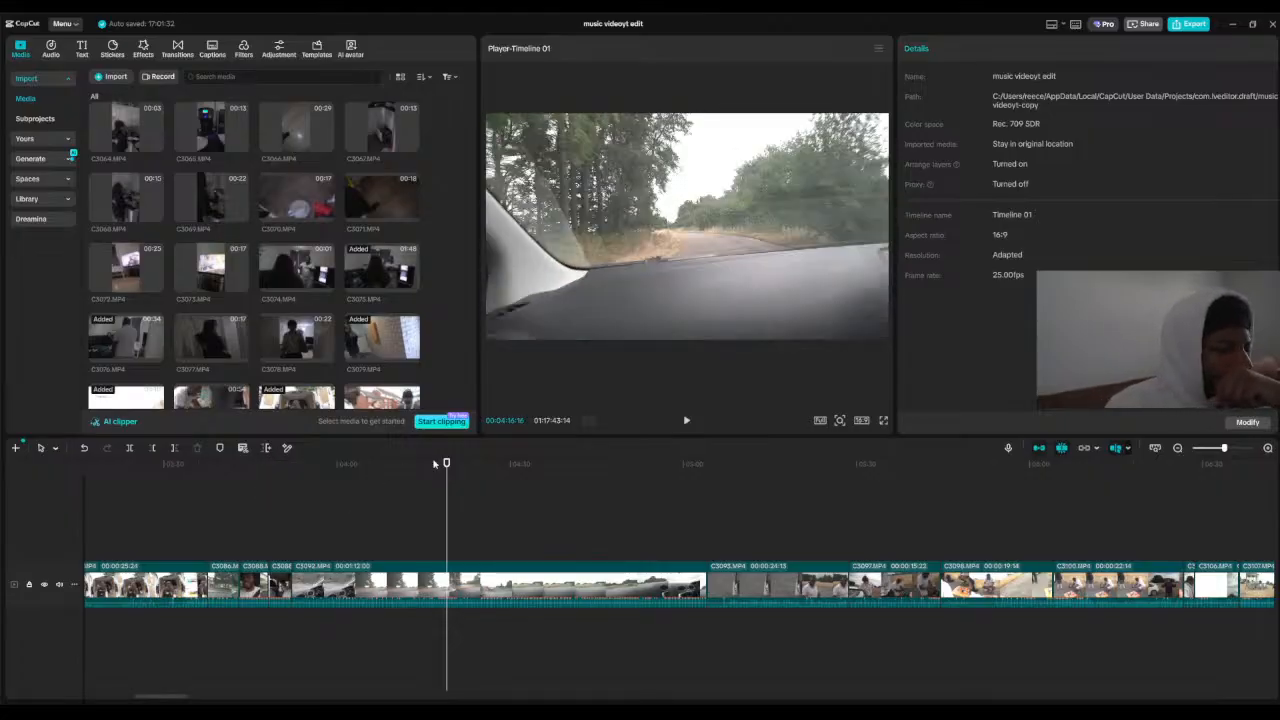
Step: Cut the long middle section out of C3092.MP4 and trim off the end of C3093.MP4 after the man beside the car
left_click(350, 465)
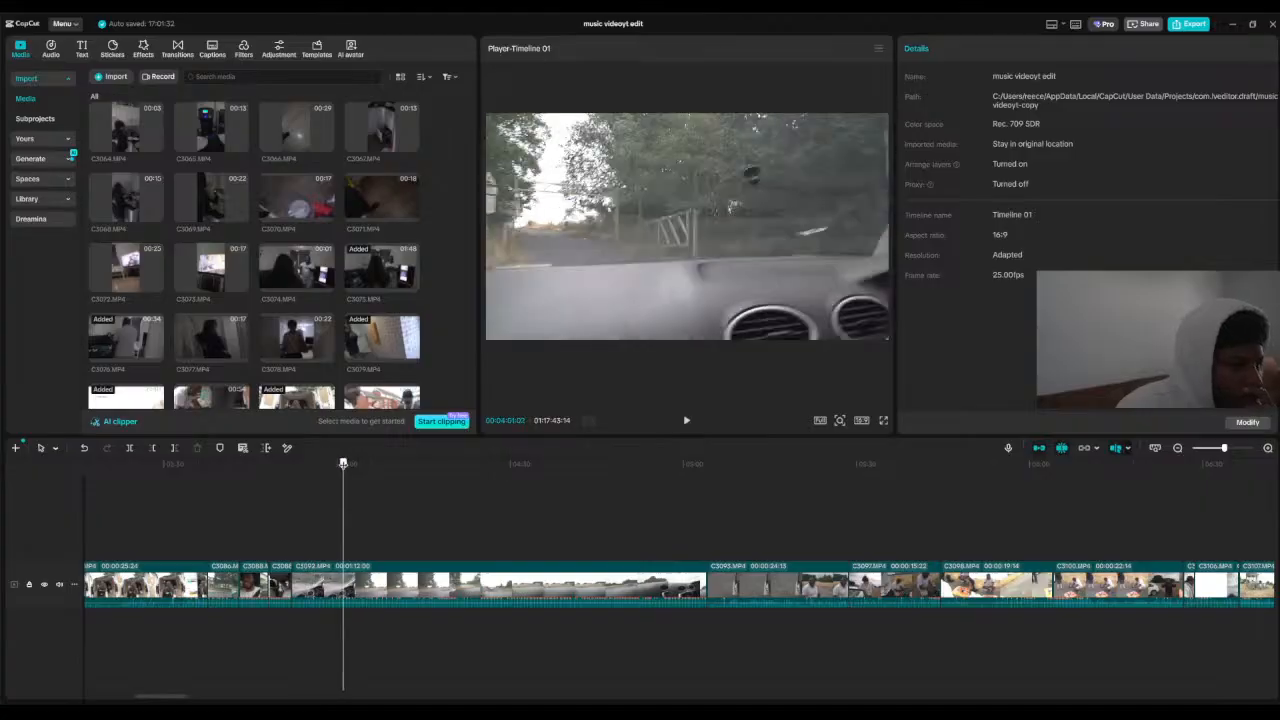
left_click_drag(350, 465, 653, 489)
left_click(129, 447)
left_click(152, 447)
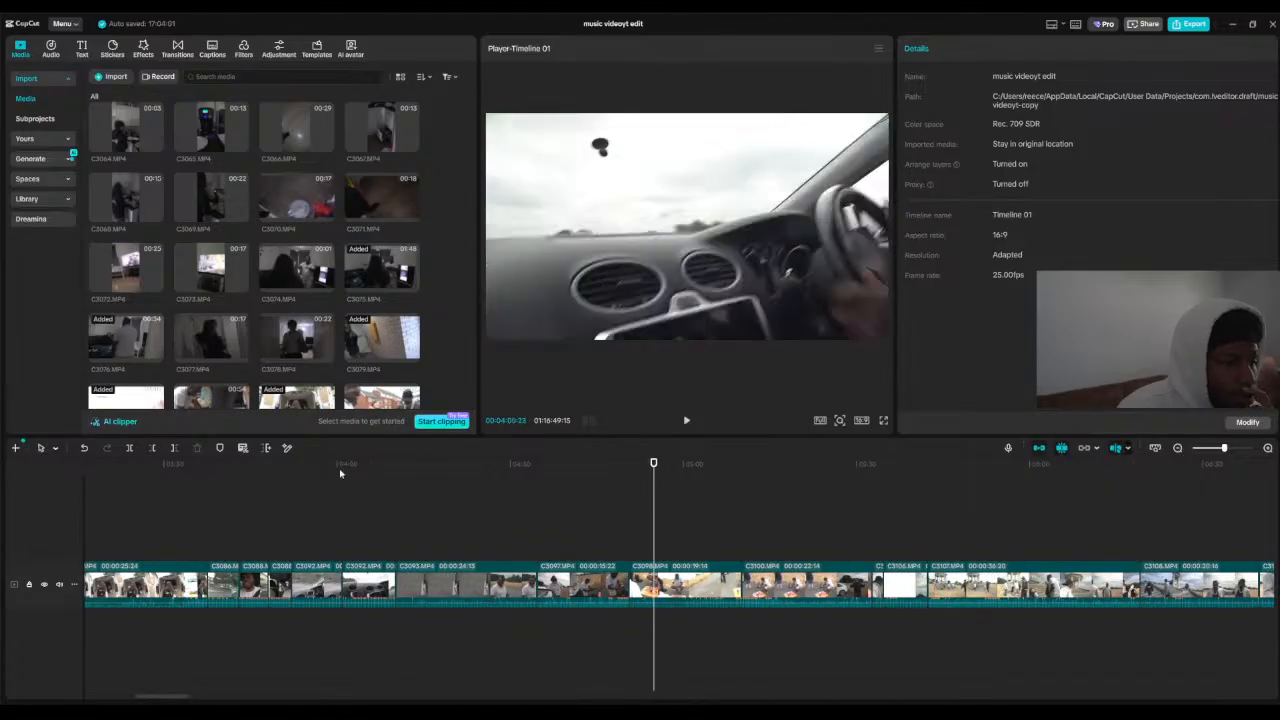
left_click_drag(366, 475, 491, 491)
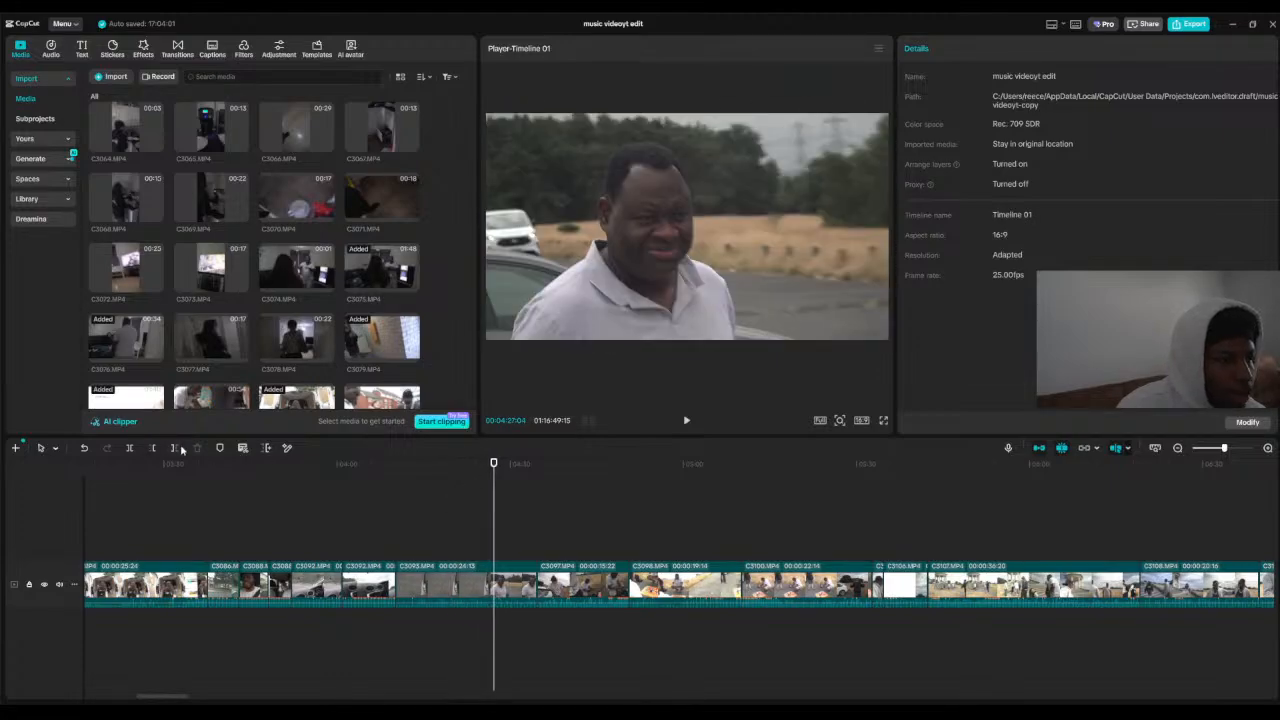
left_click(174, 447)
Step: Review the drone footage and trim off the start of C3098.MP4 up to the shot of the man talking beside the drone
left_click_drag(443, 463, 615, 515)
left_click_drag(655, 514, 621, 520)
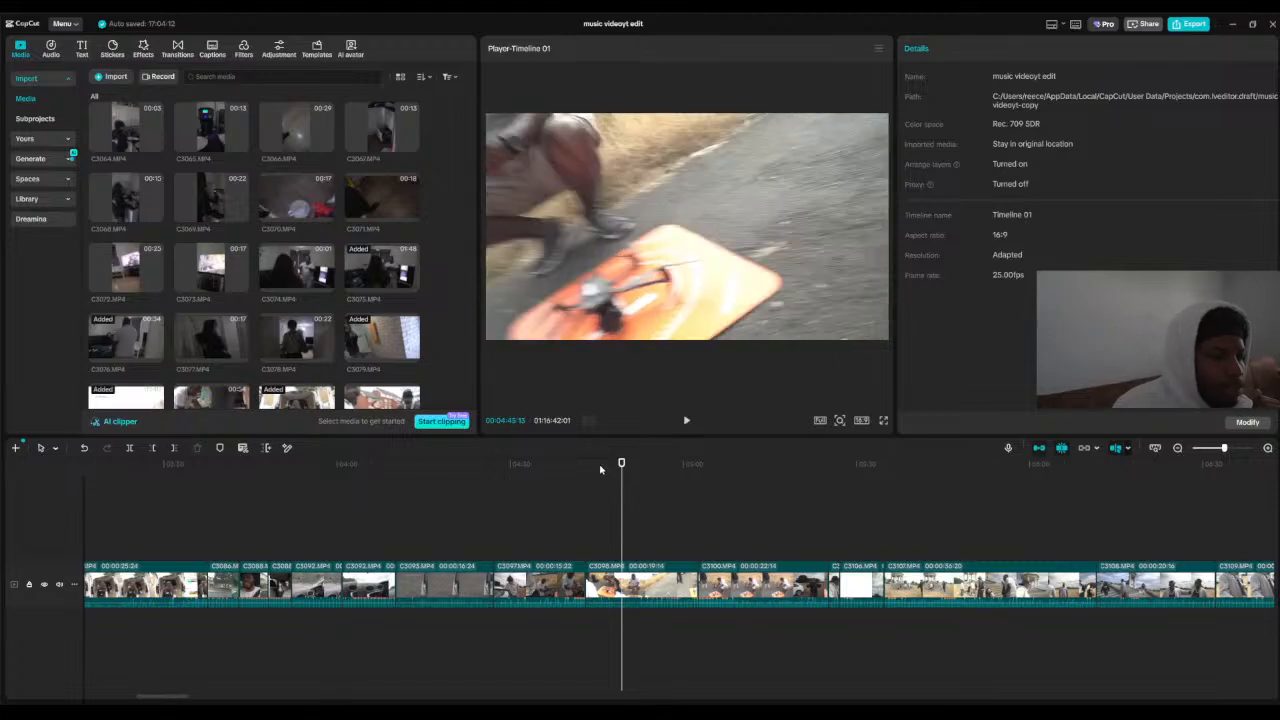
left_click_drag(604, 470, 620, 468)
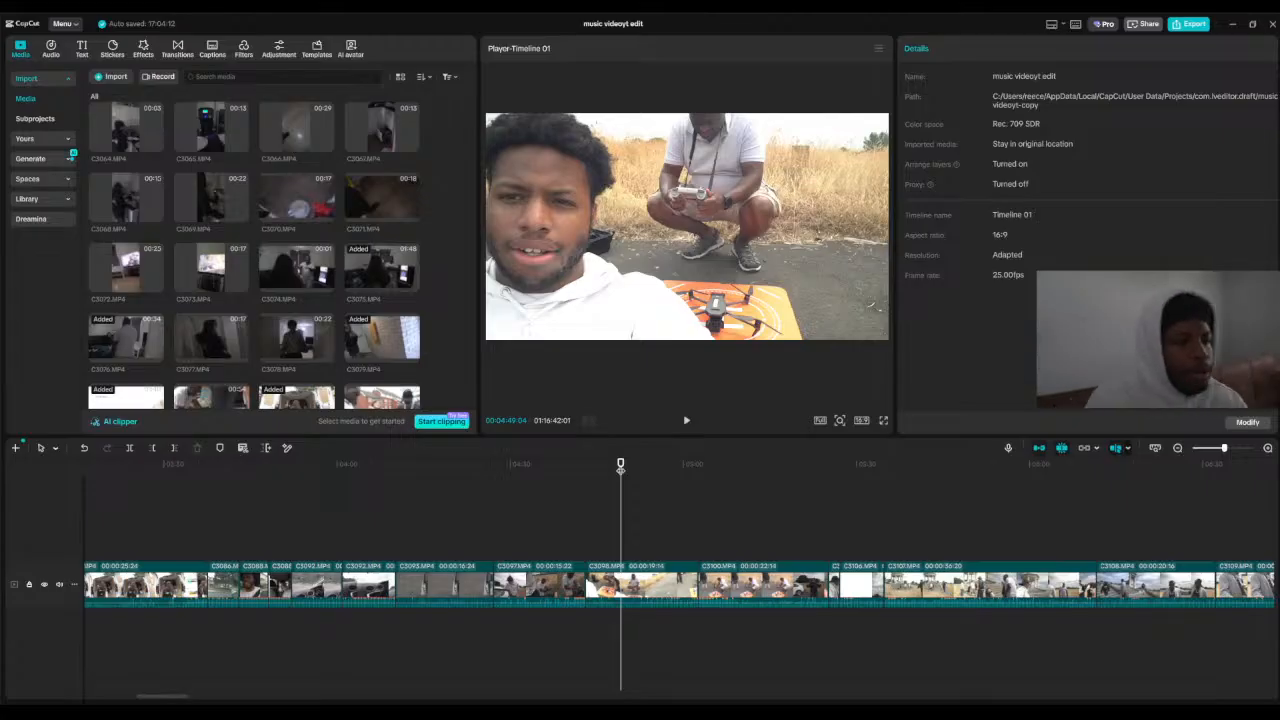
left_click_drag(620, 468, 686, 467)
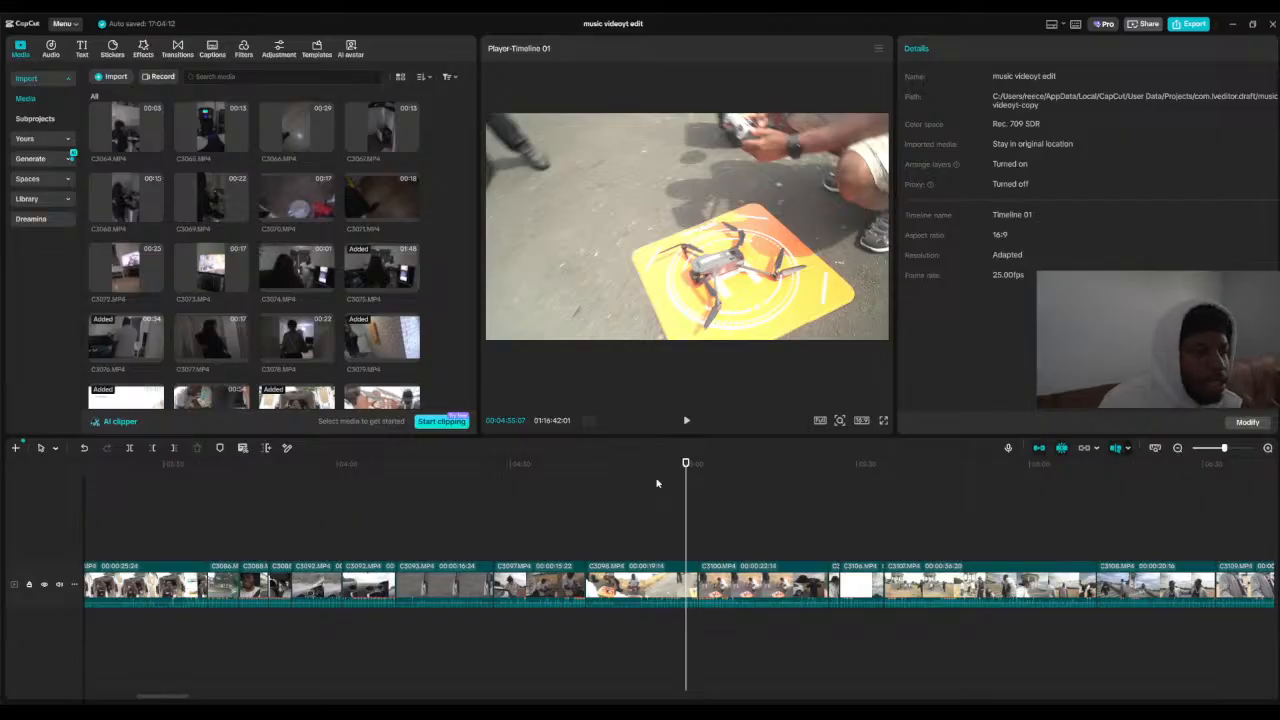
mouse_move(686, 465)
left_mouse_down()
mouse_move(745, 473)
mouse_move(654, 466)
mouse_move(690, 483)
left_mouse_up()
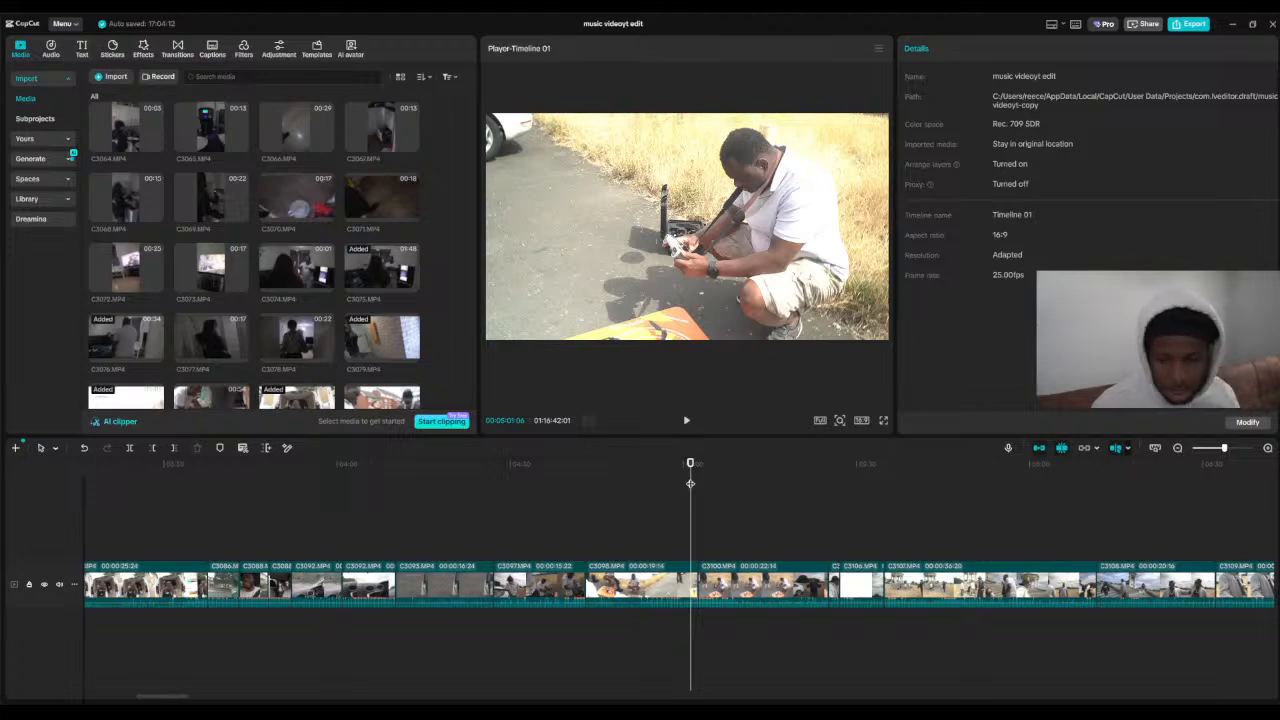
left_click_drag(690, 483, 617, 461)
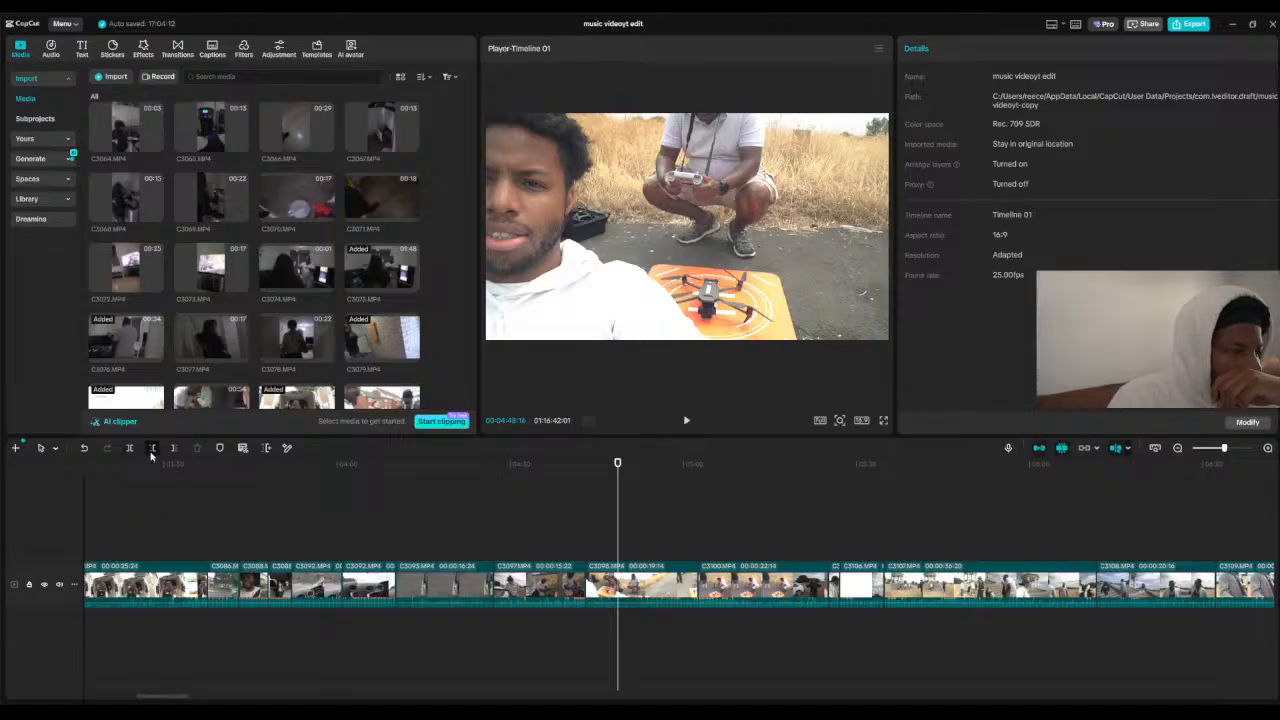
left_click(152, 447)
Step: Play the start of C3098.MP4, split it where the camera swings away, and delete the remaining part
left_click(590, 463)
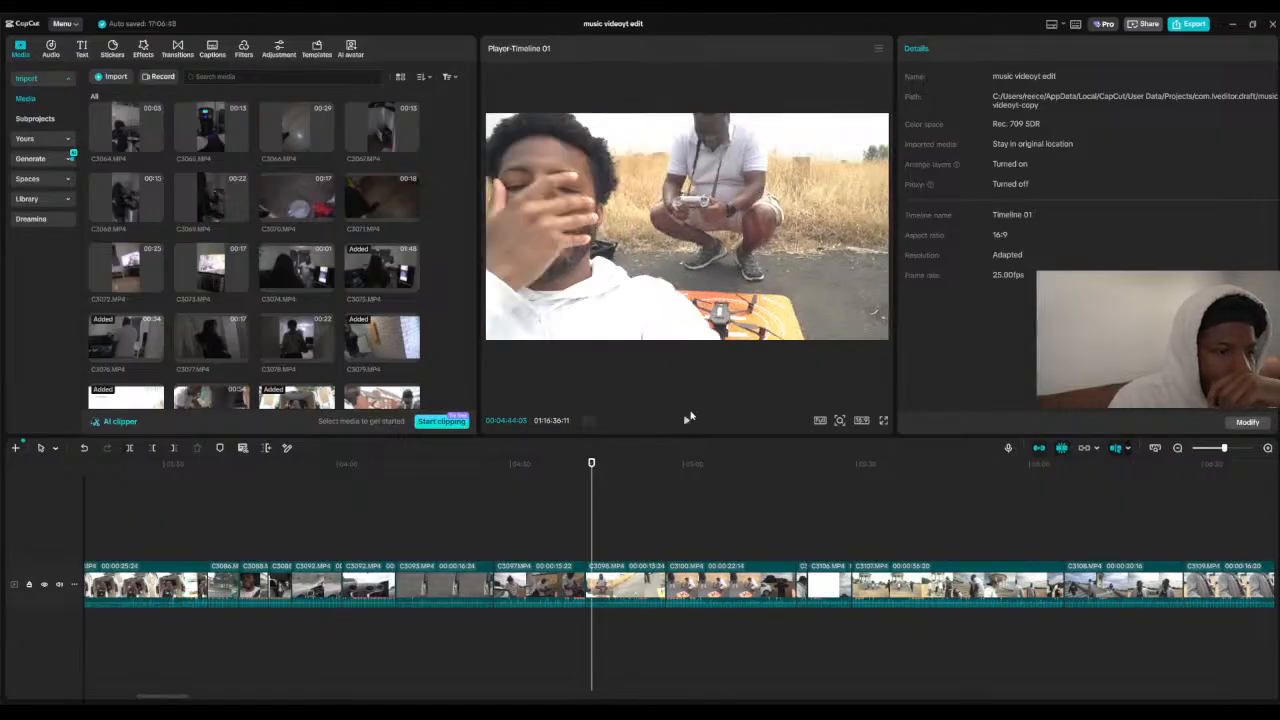
left_click(687, 420)
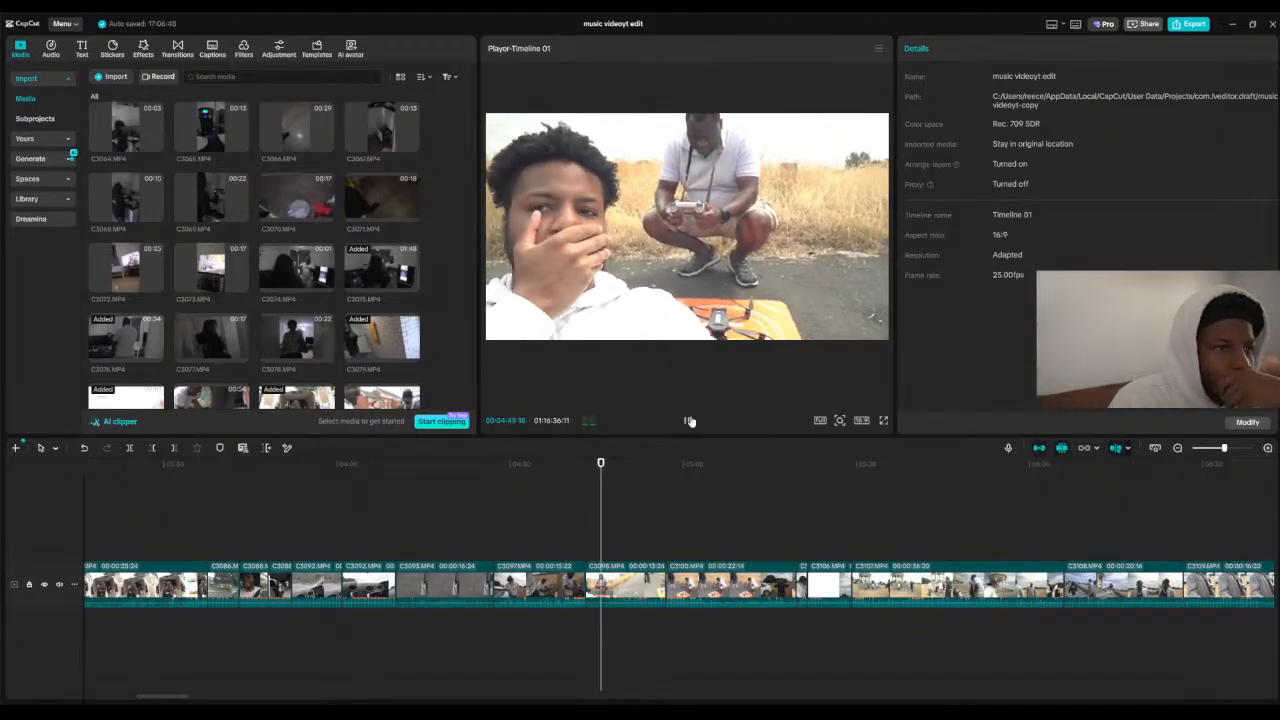
left_click(690, 421)
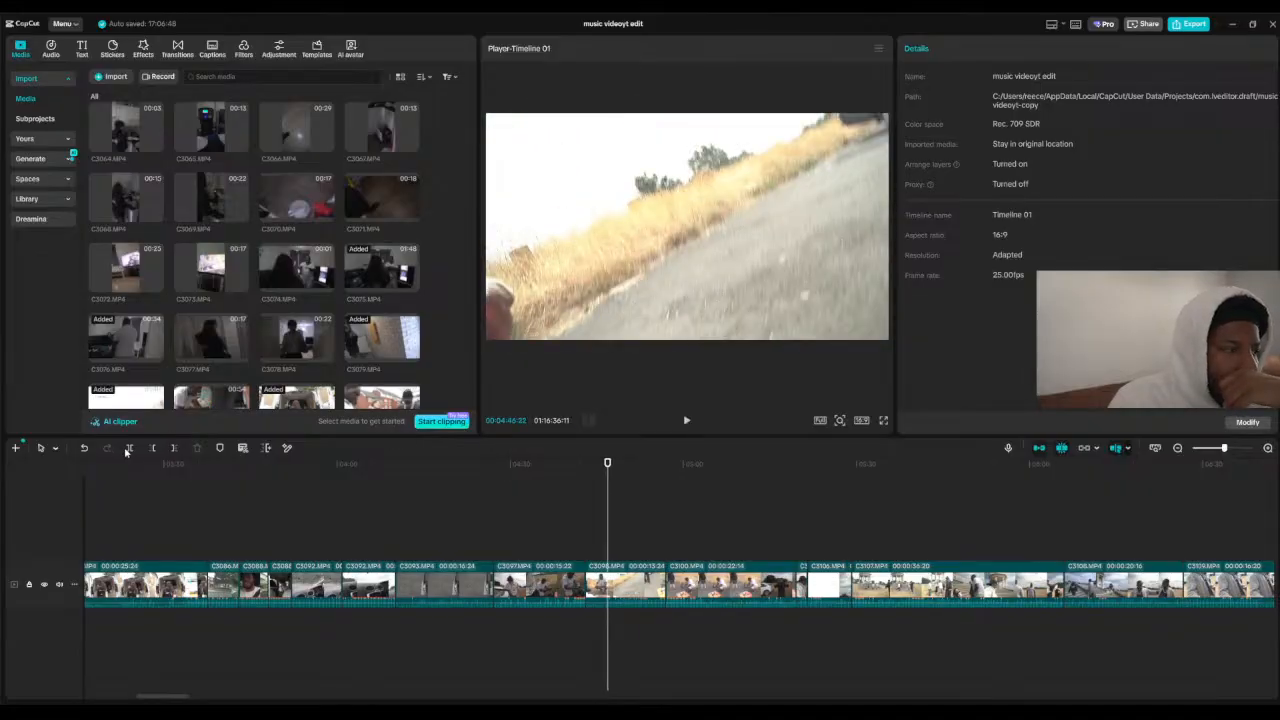
left_click_drag(612, 470, 652, 472)
left_click(640, 590)
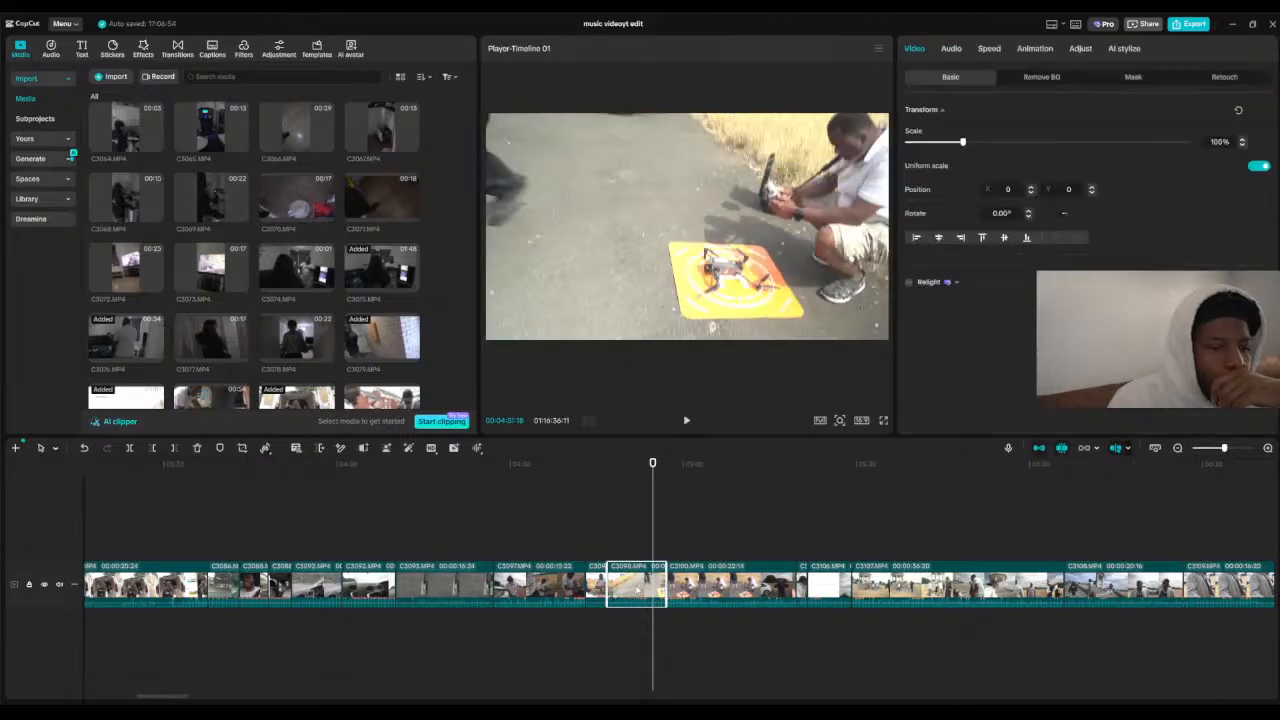
key("Delete")
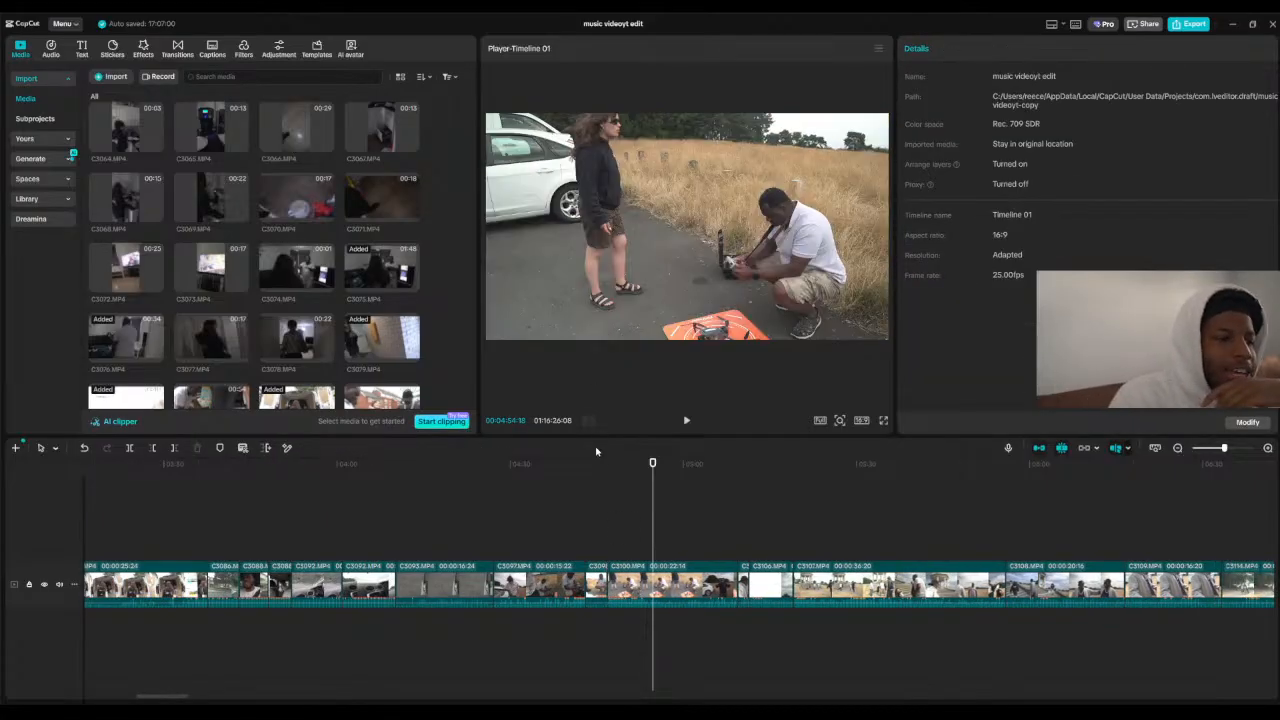
Step: Trim the end off C3107.MP4 at the monument steps and cut the start of C3108.MP4 up to the two men talking
left_click_drag(594, 465, 618, 540)
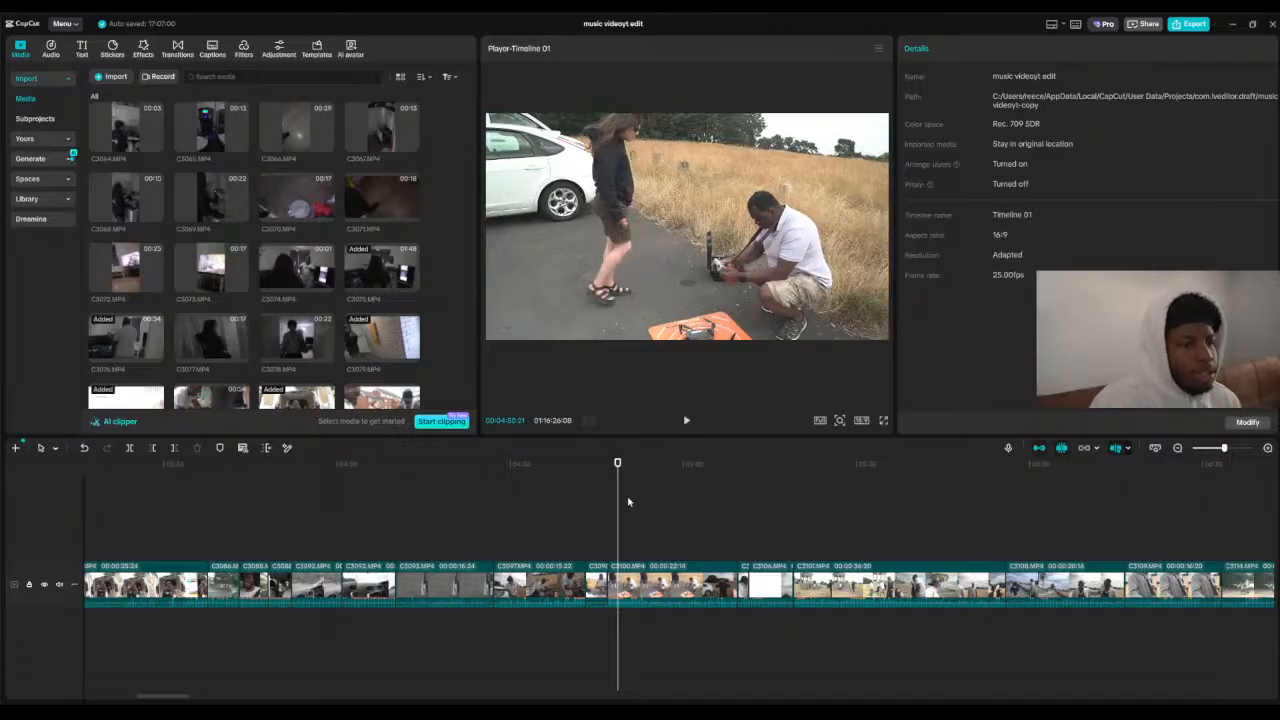
left_click_drag(617, 466, 748, 468)
left_click_drag(741, 466, 818, 466)
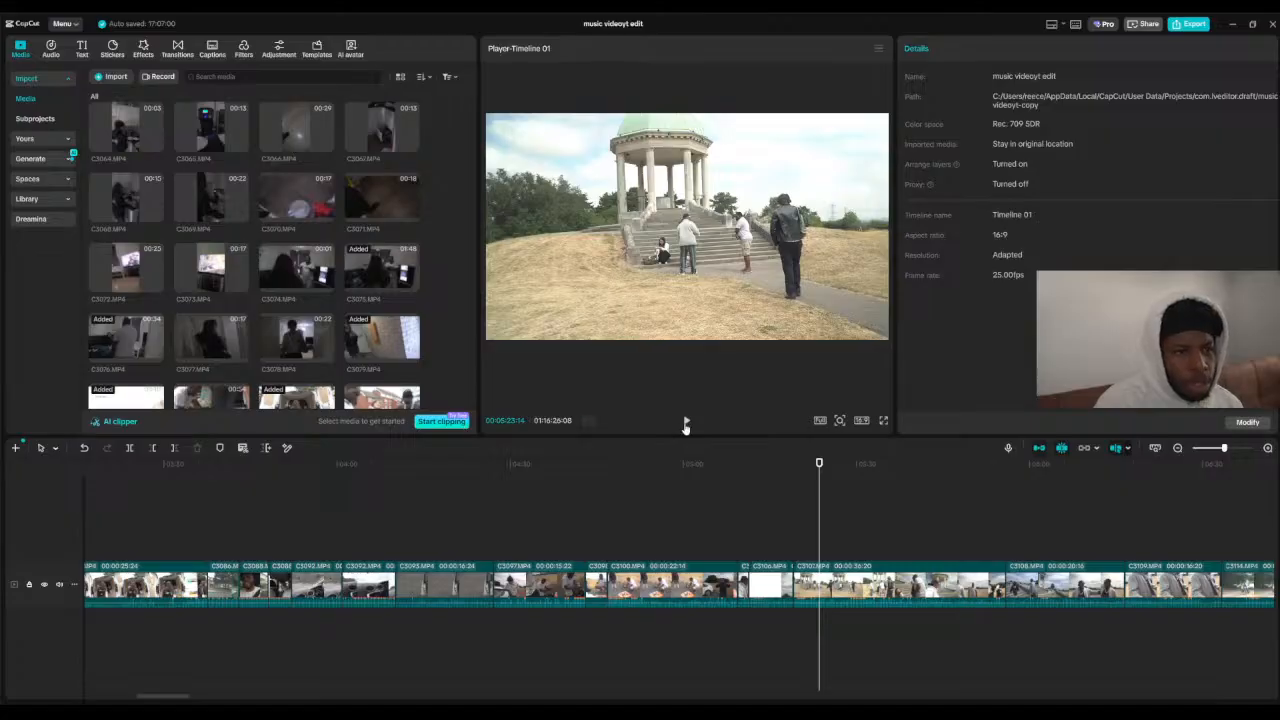
left_click(685, 421)
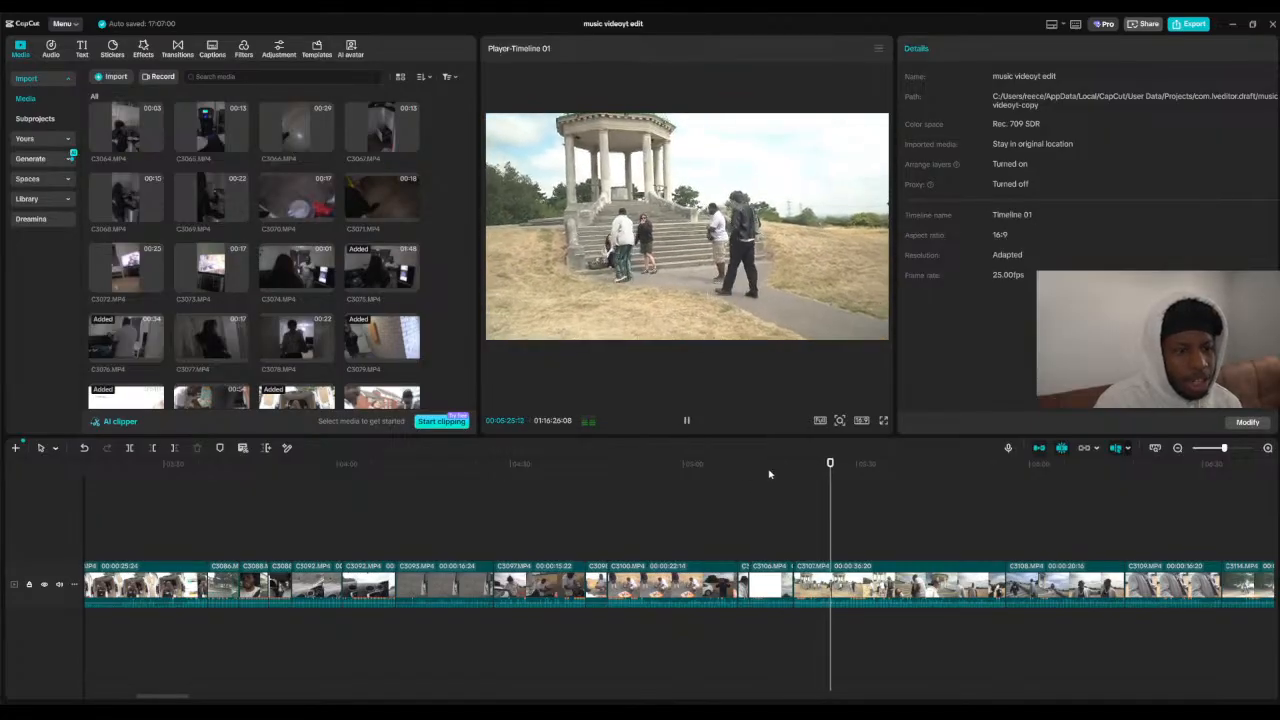
left_click_drag(795, 467, 696, 508)
left_click(174, 449)
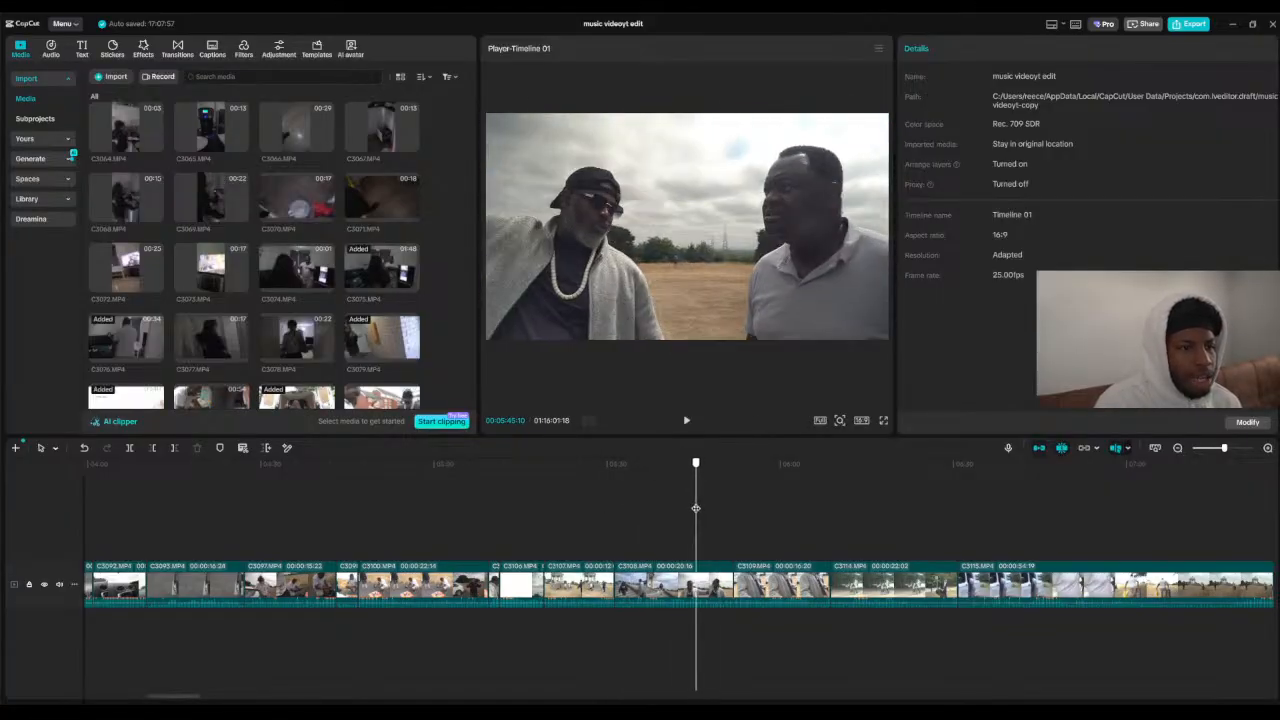
left_click(152, 448)
Step: Review C3109.MP4 and trim off the second half of the clip
left_click(647, 470)
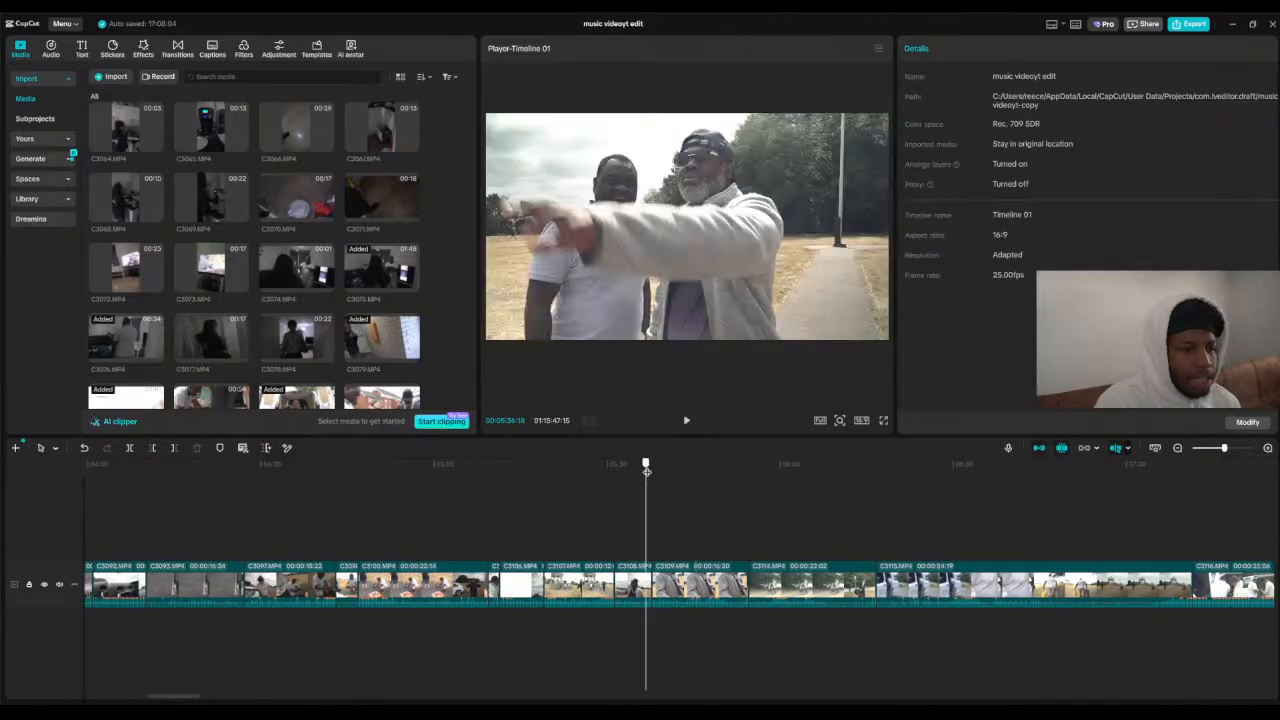
left_click_drag(647, 470, 712, 468)
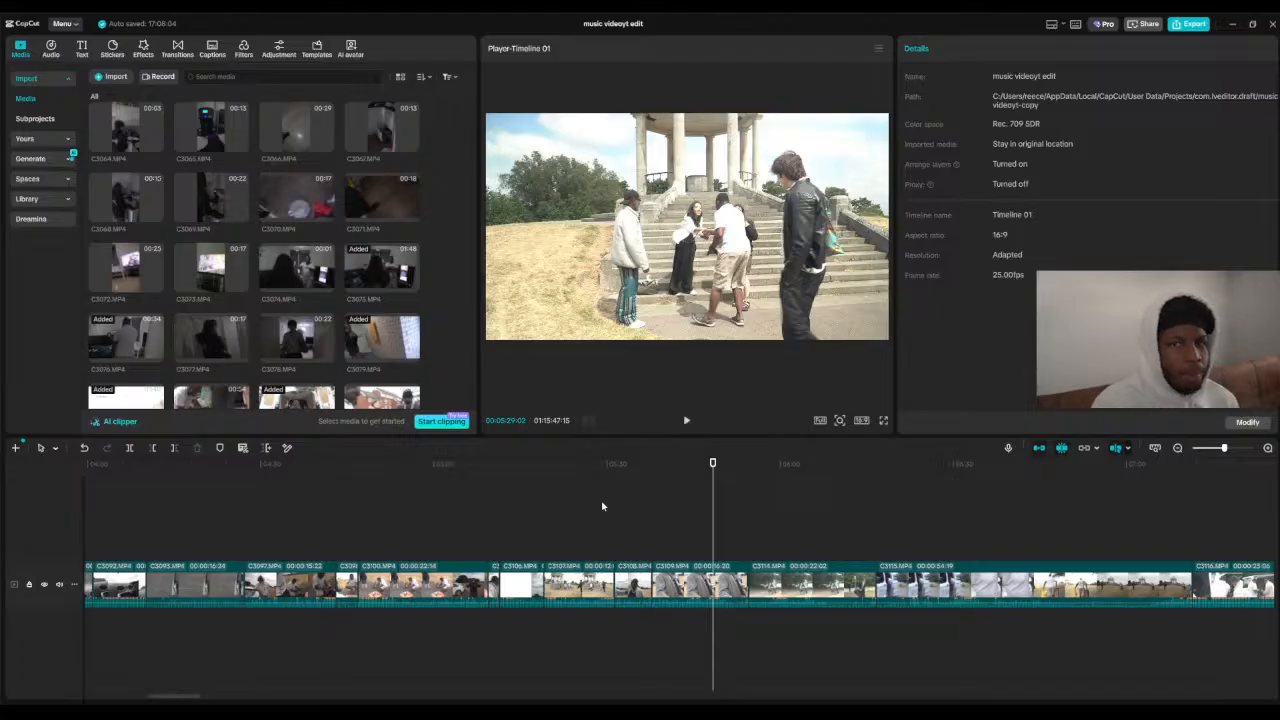
left_click_drag(649, 458, 671, 478)
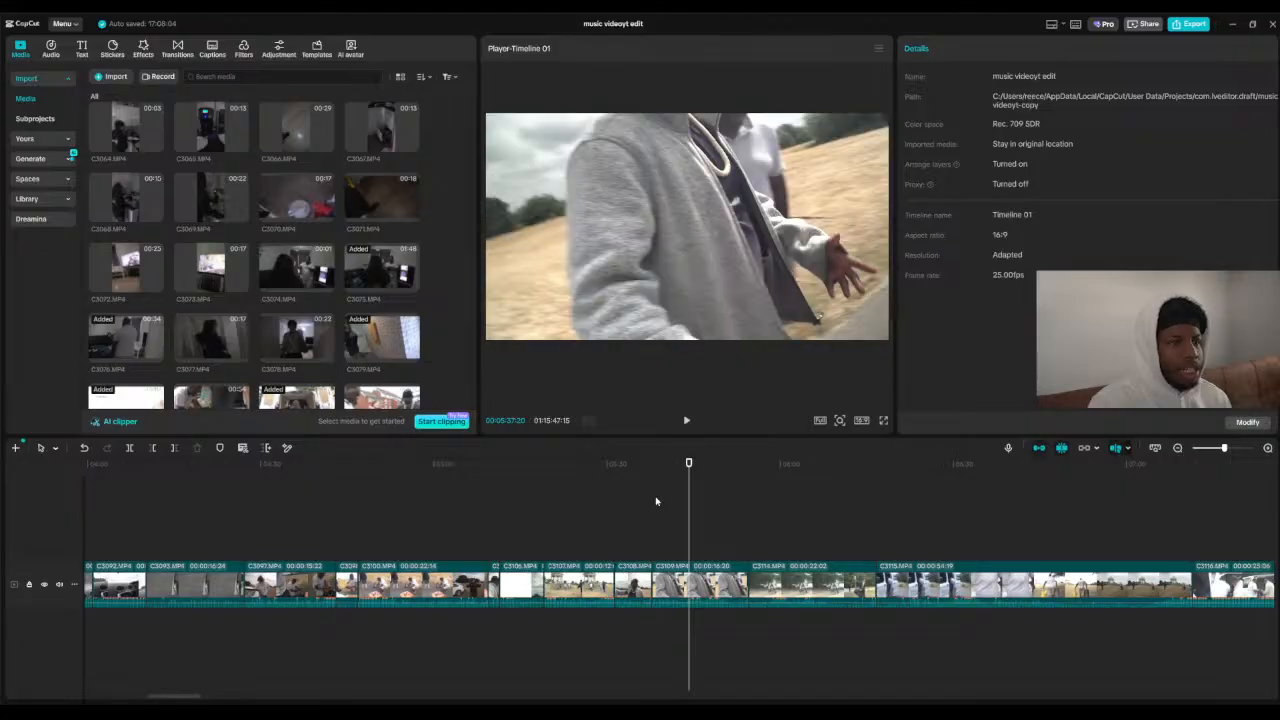
left_click_drag(665, 467, 697, 470)
left_click(176, 455)
Step: Review C3114.MP4 and C3115.MP4, split C3115.MP4 at the wide monument shot, and delete its last part
left_click(686, 421)
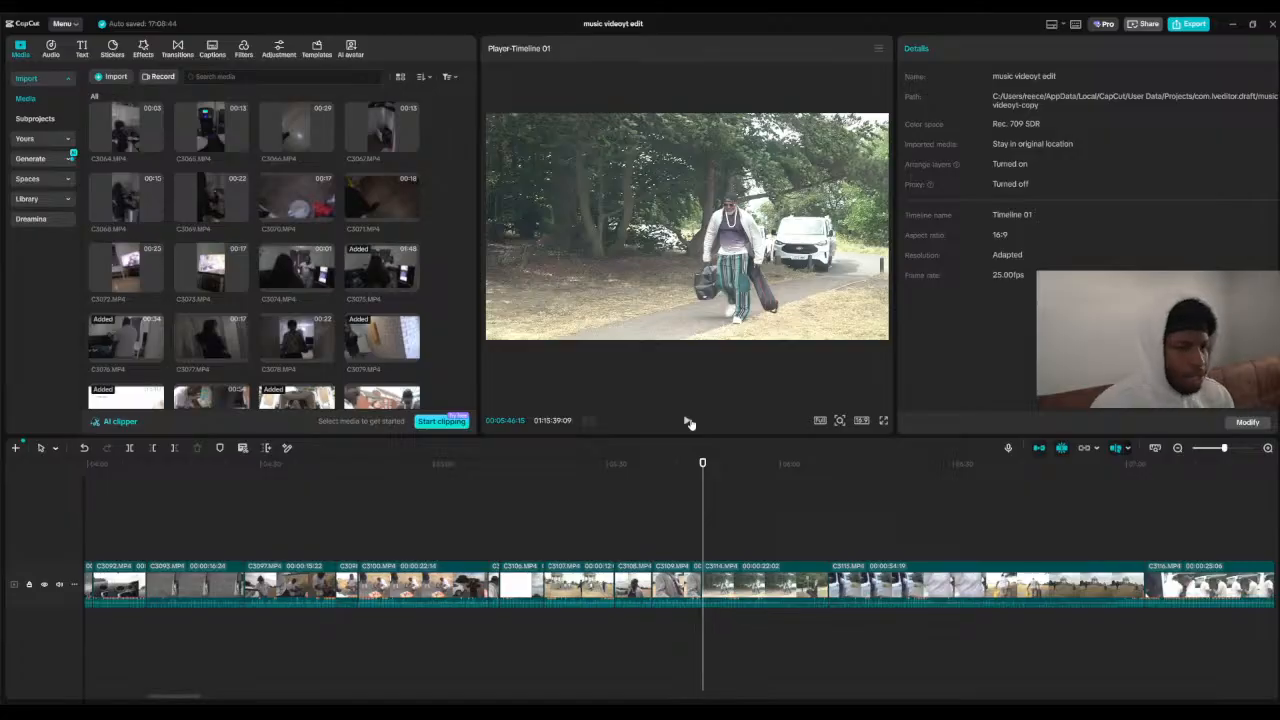
left_click_drag(703, 470, 1104, 456)
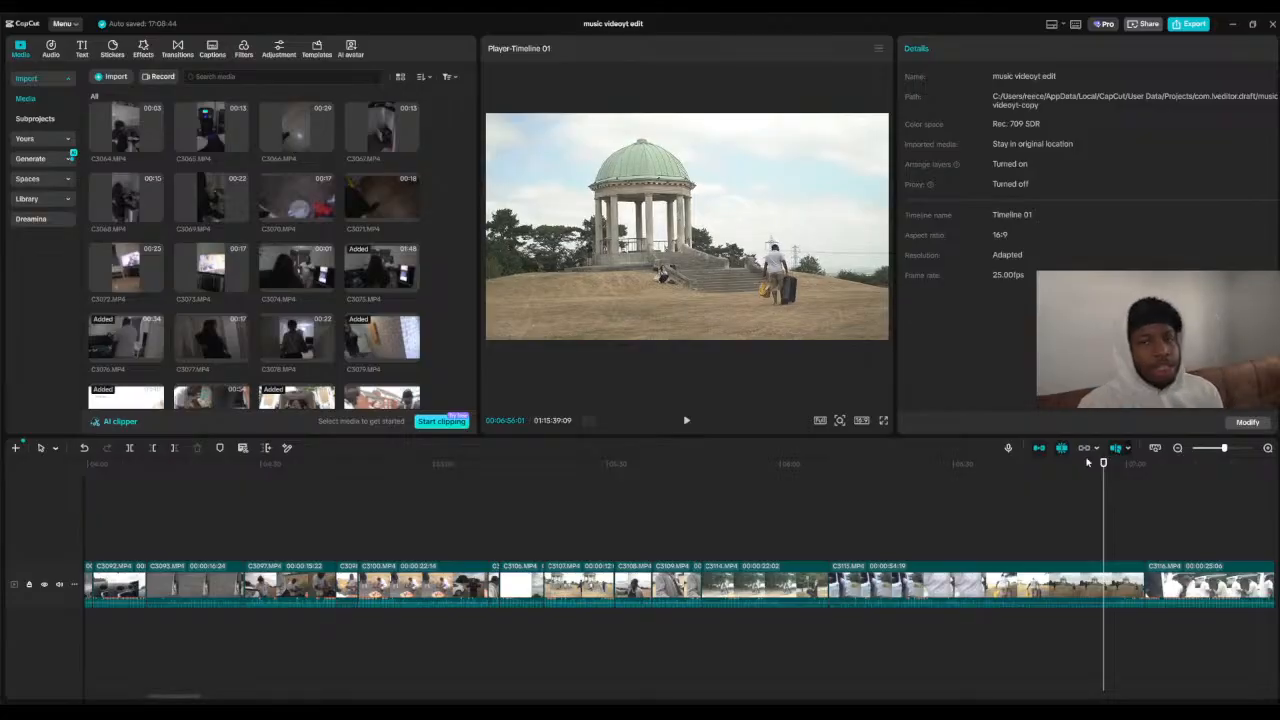
left_click_drag(1078, 476, 723, 507)
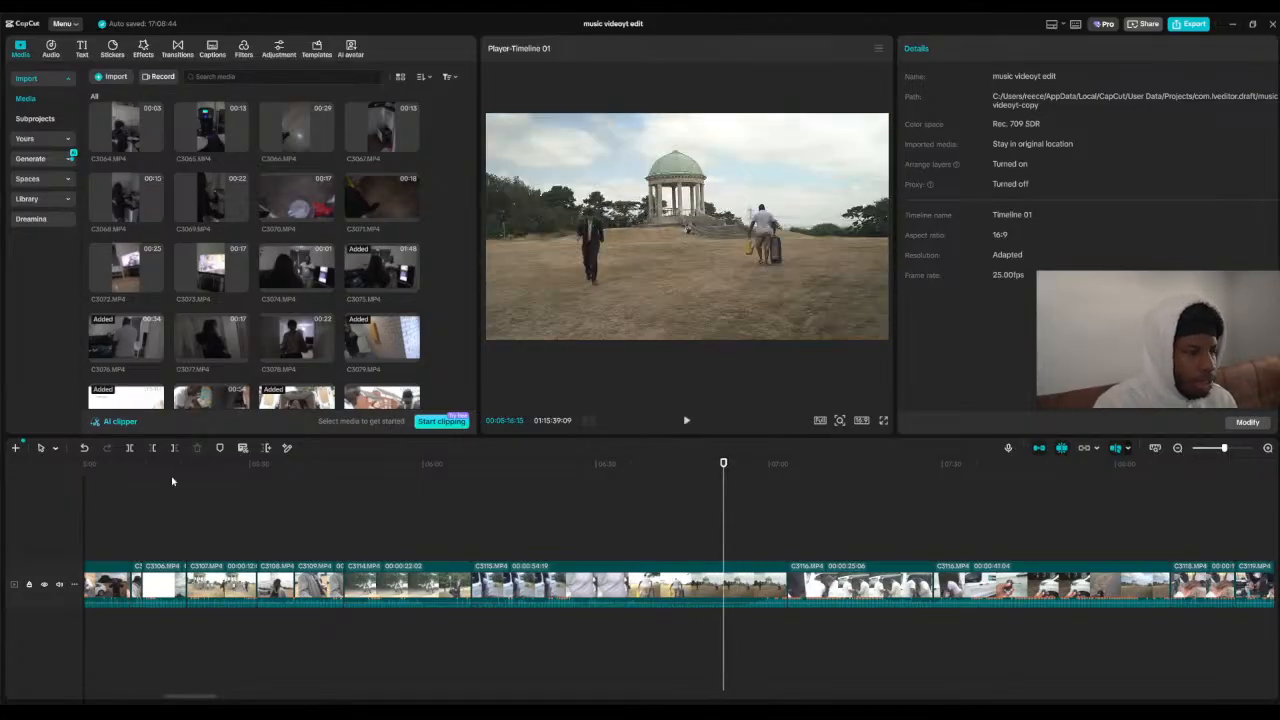
left_click(130, 448)
left_click_drag(620, 491, 740, 483)
left_click(755, 585)
key("Delete")
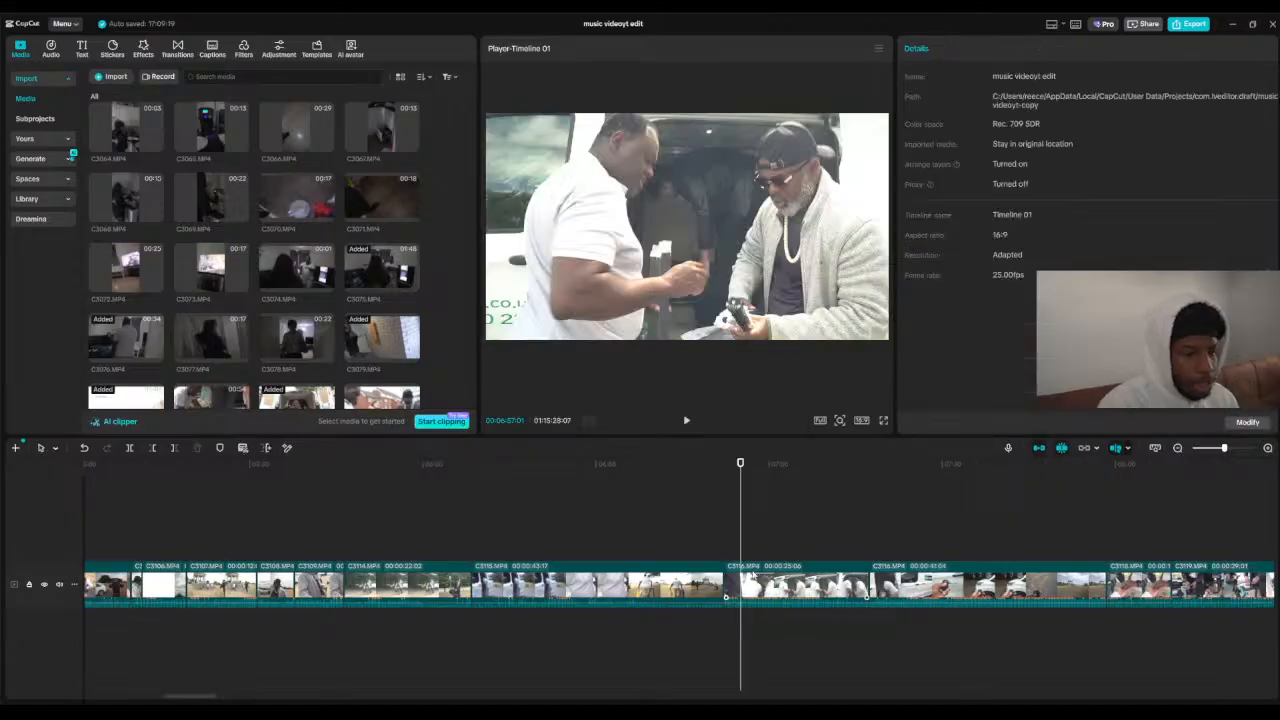
Step: Move the C3116.MP4 clip of the two men at the van to an upper track above C3109.MP4 and C3114.MP4
left_click_drag(740, 468, 364, 553)
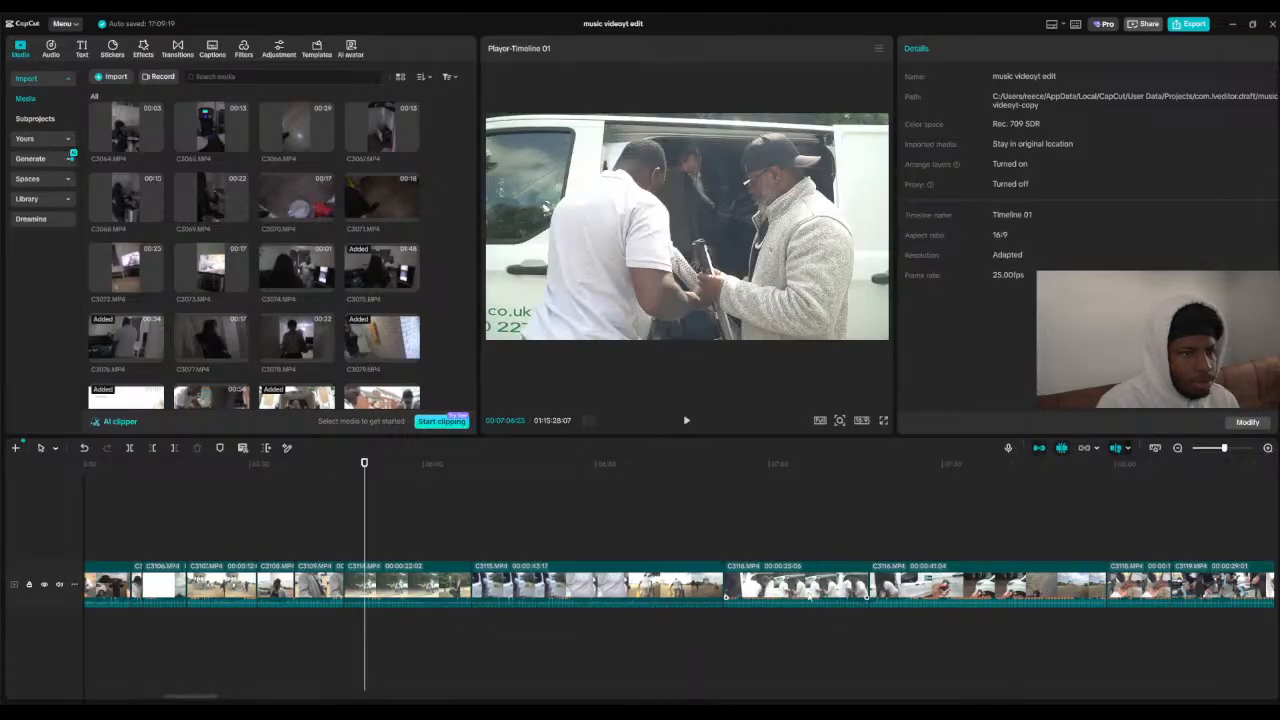
left_click_drag(808, 595, 366, 543)
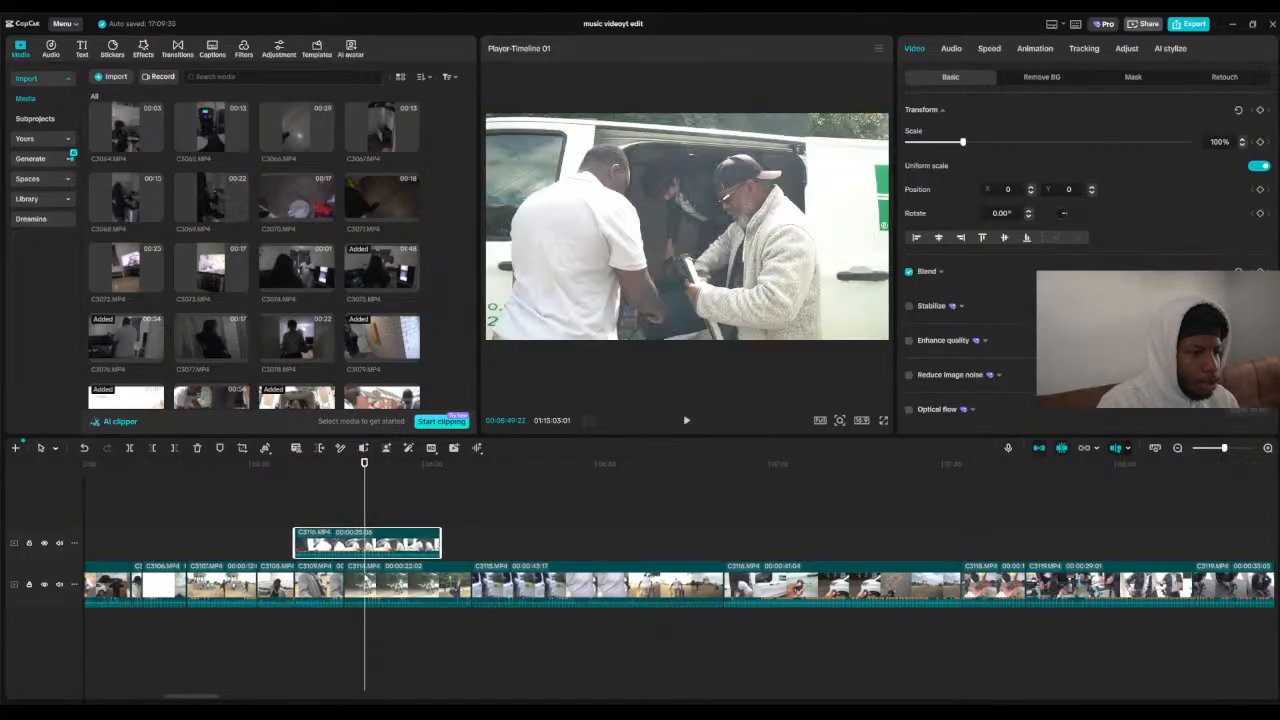
Step: Review the clip of the hand holding the van key and trim about 20 seconds off its end and 13 seconds off its start
left_click_drag(361, 477, 783, 546)
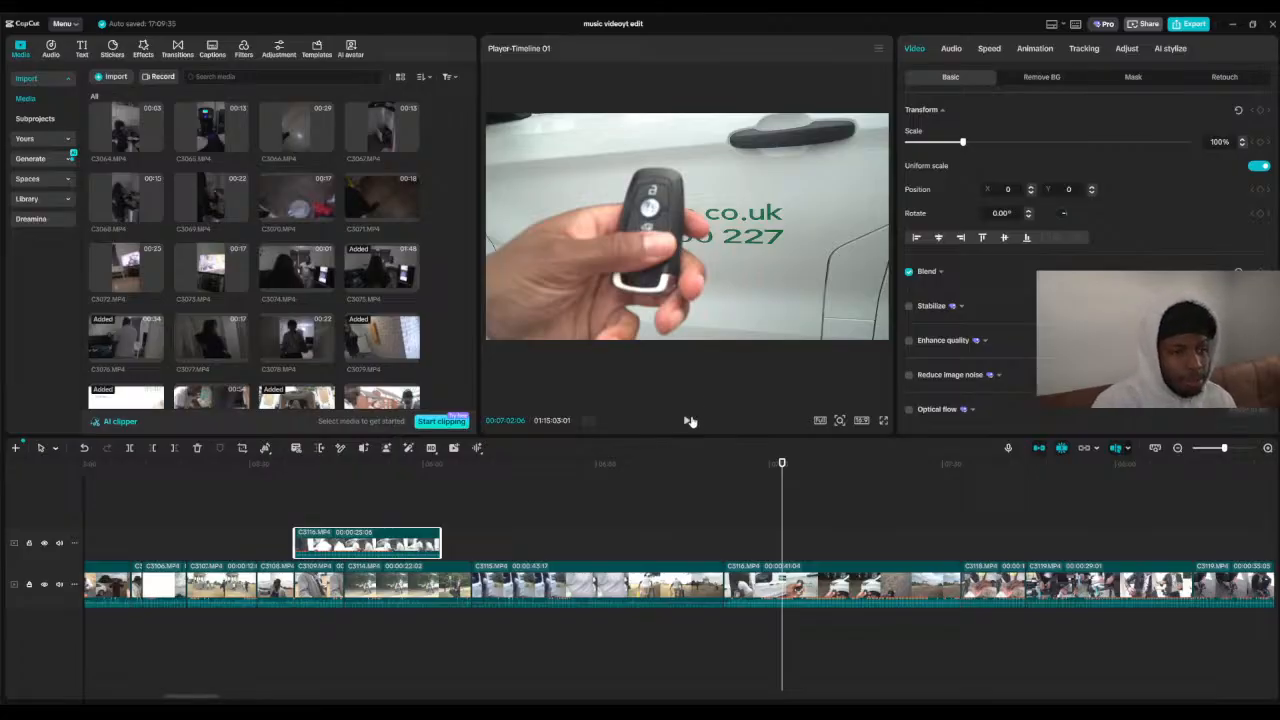
left_click(688, 421)
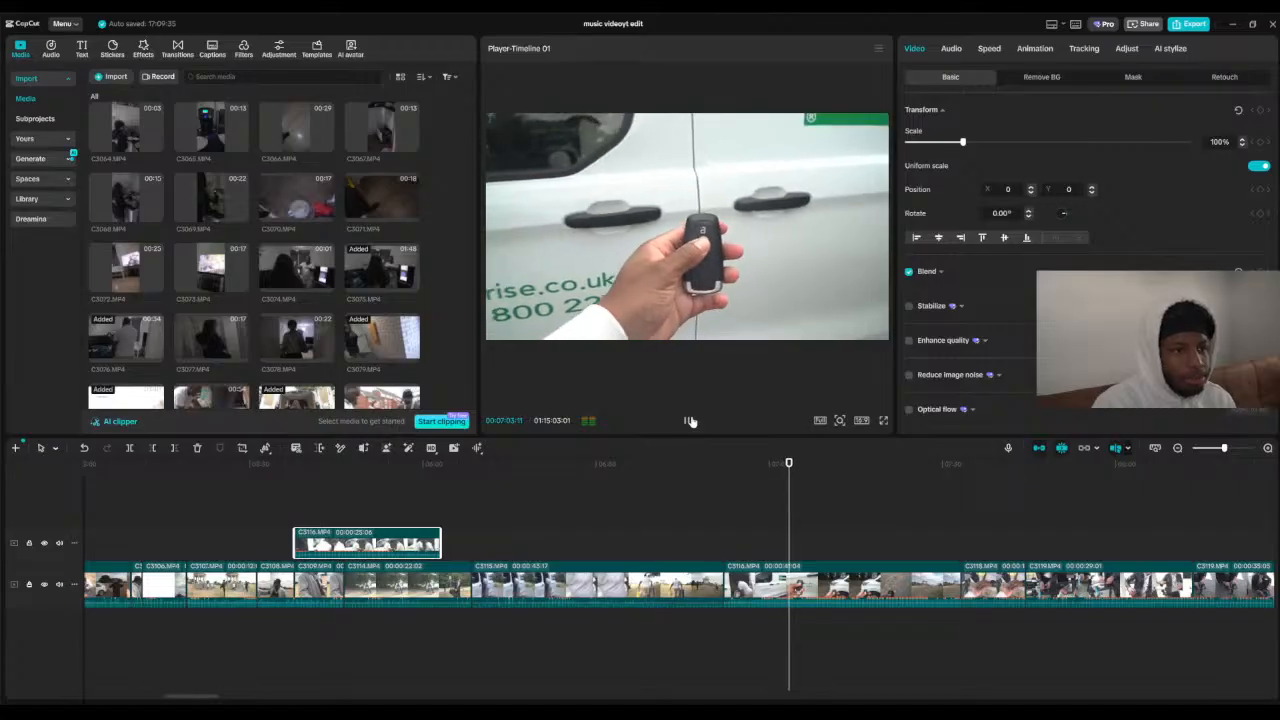
mouse_move(800, 462)
left_mouse_down()
mouse_move(909, 458)
mouse_move(918, 478)
mouse_move(943, 482)
mouse_move(770, 497)
mouse_move(846, 476)
mouse_move(798, 472)
left_mouse_up()
left_click(174, 448)
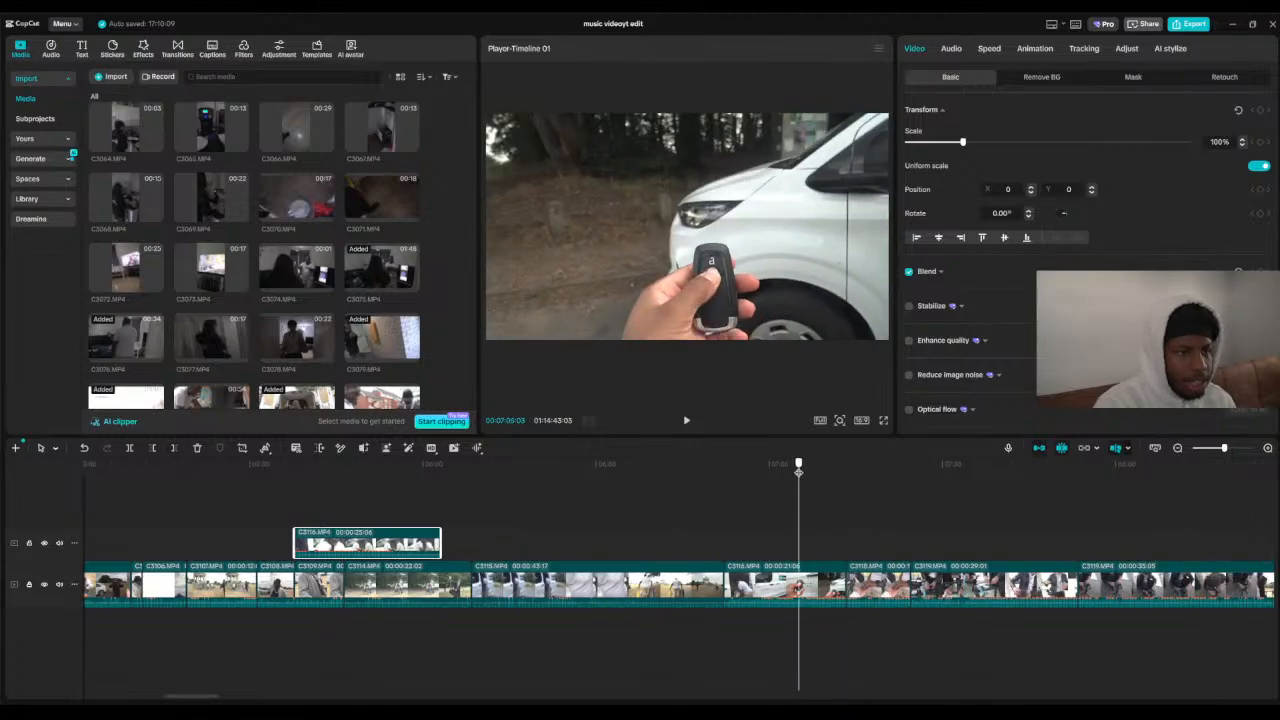
left_click(150, 449)
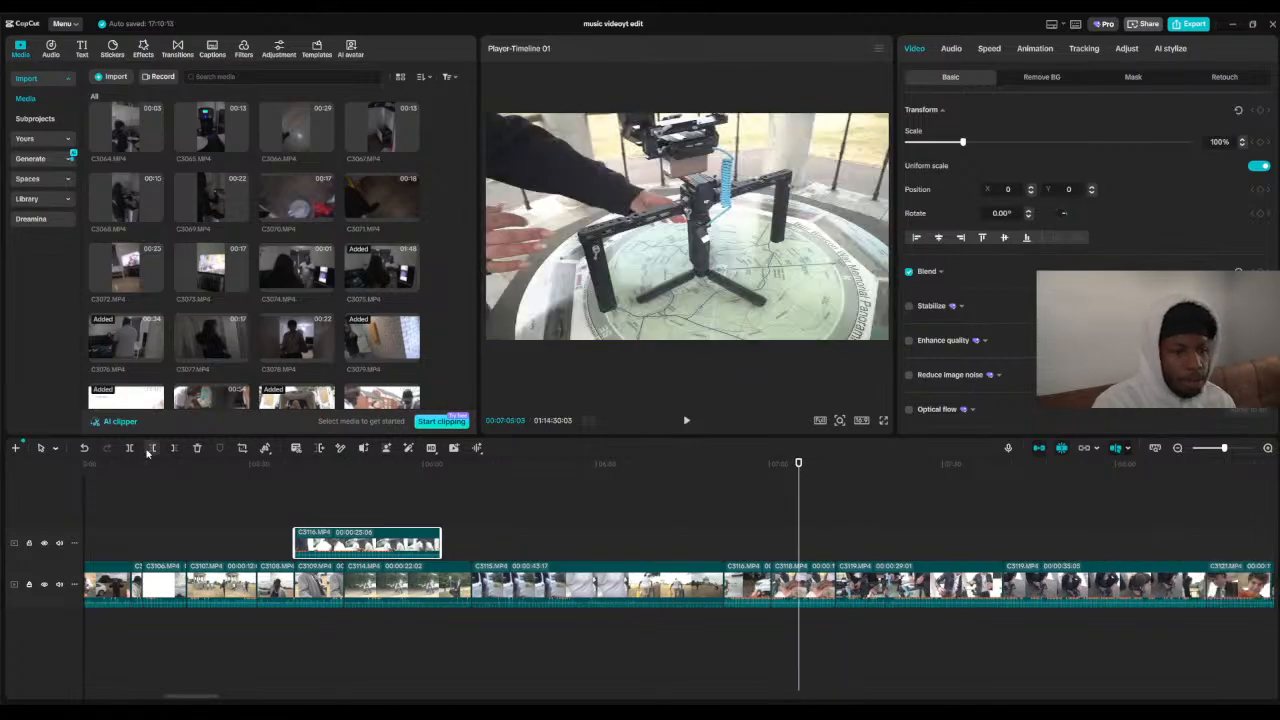
Step: Examine the footage from the trimmed van key clip through C3123.MP4 for parts worth keeping
left_click_drag(741, 473, 771, 466)
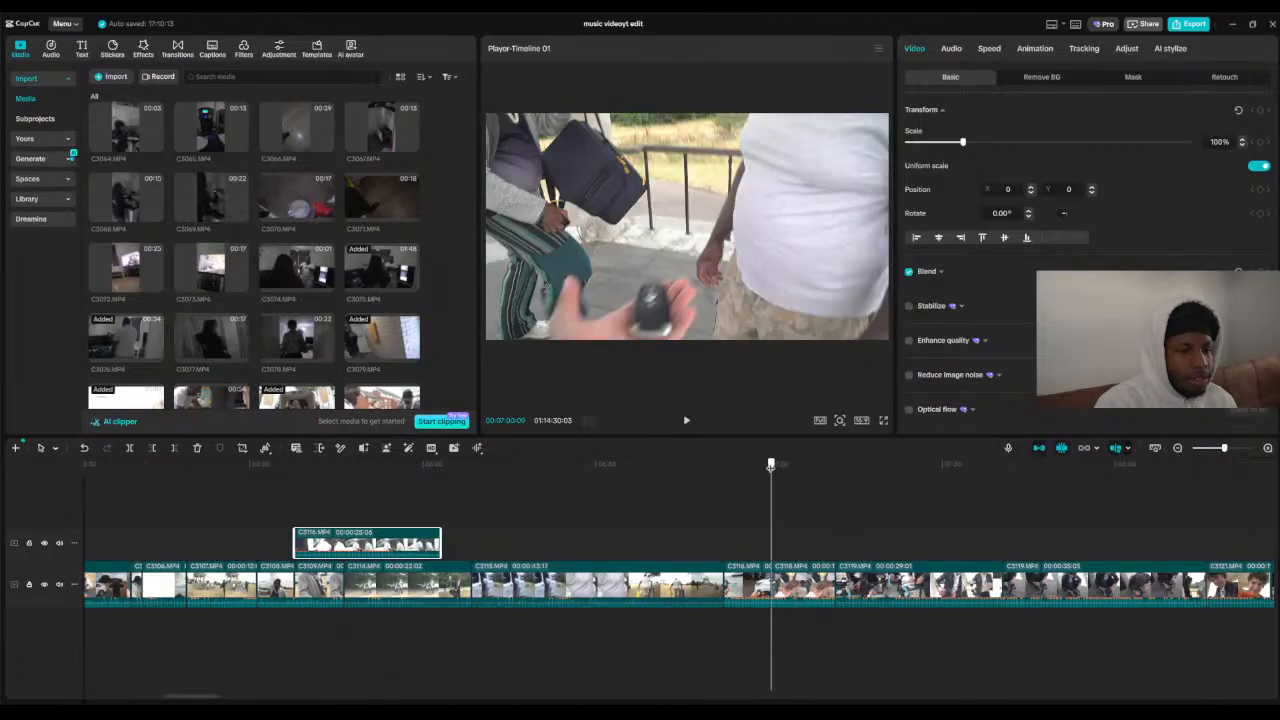
left_click(684, 422)
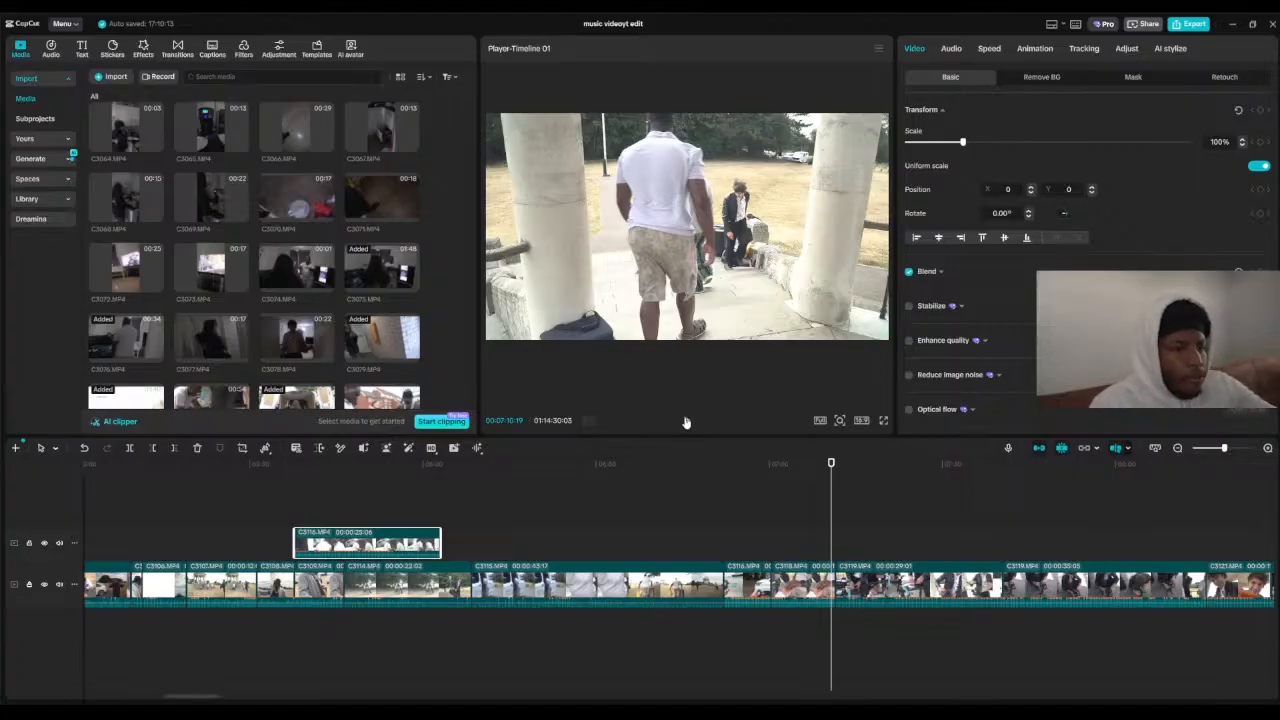
left_click(686, 421)
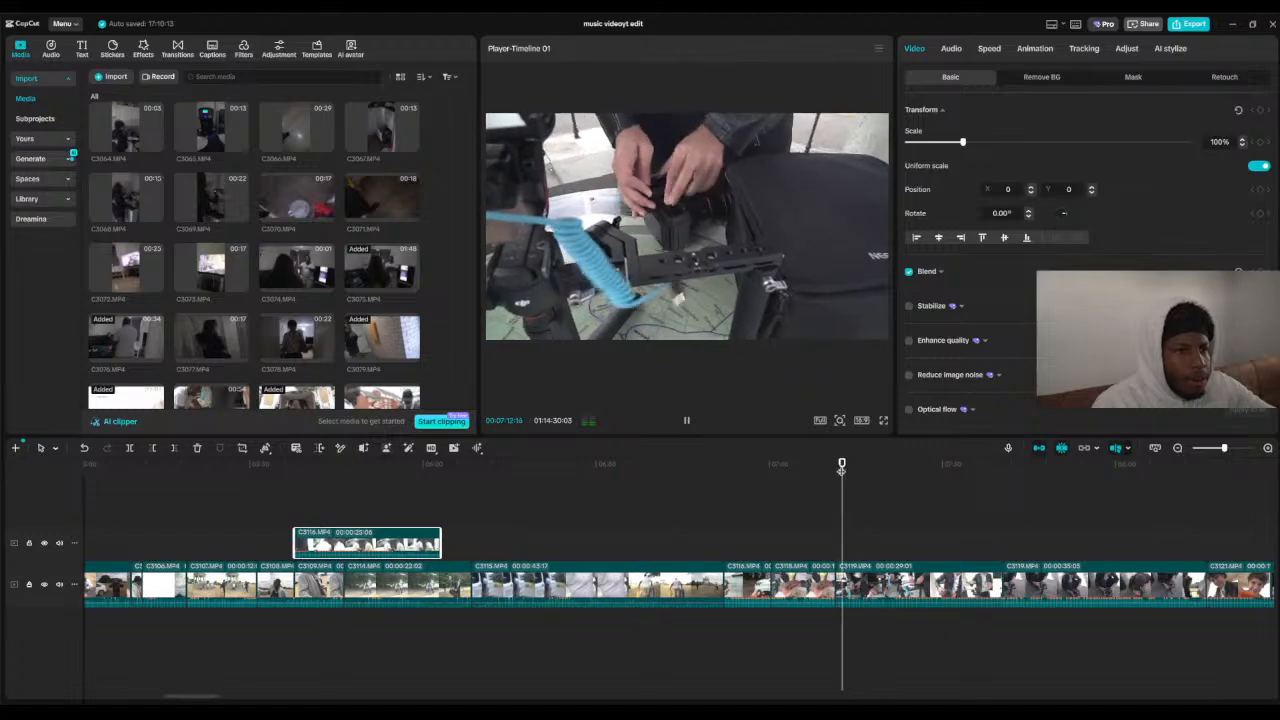
left_click_drag(841, 466, 882, 553)
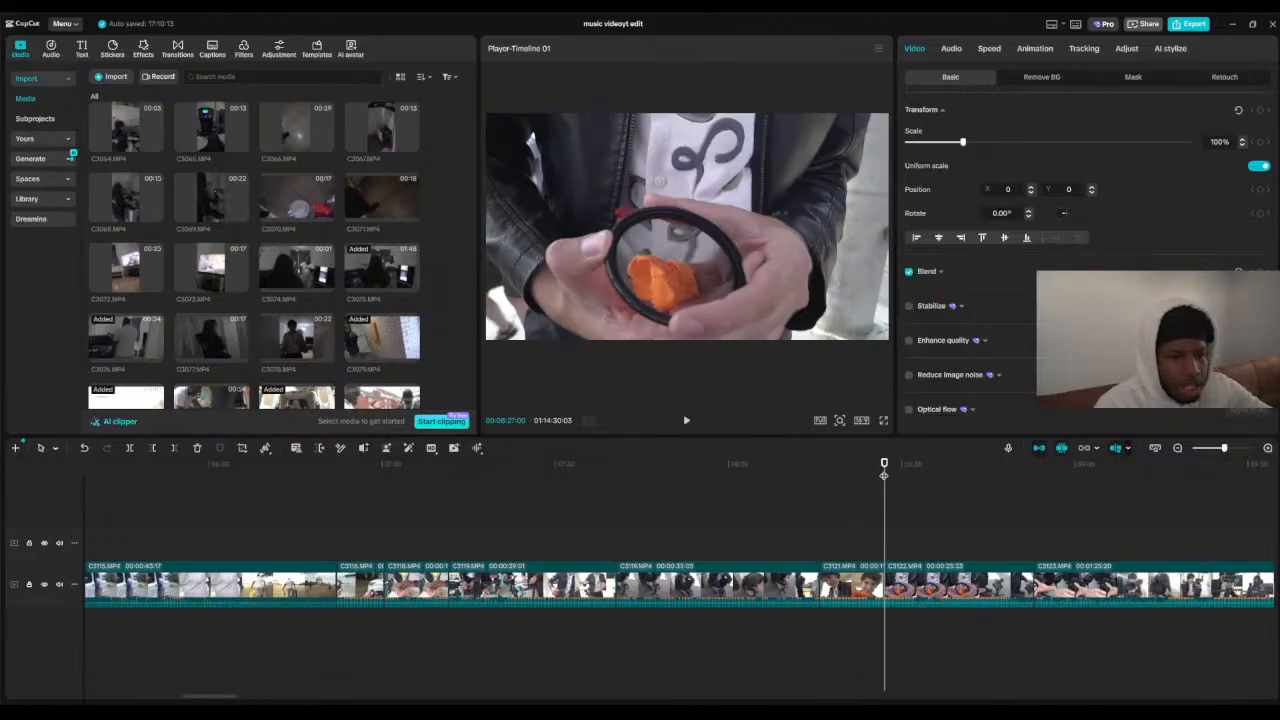
left_click_drag(884, 474, 760, 505)
left_click(684, 421)
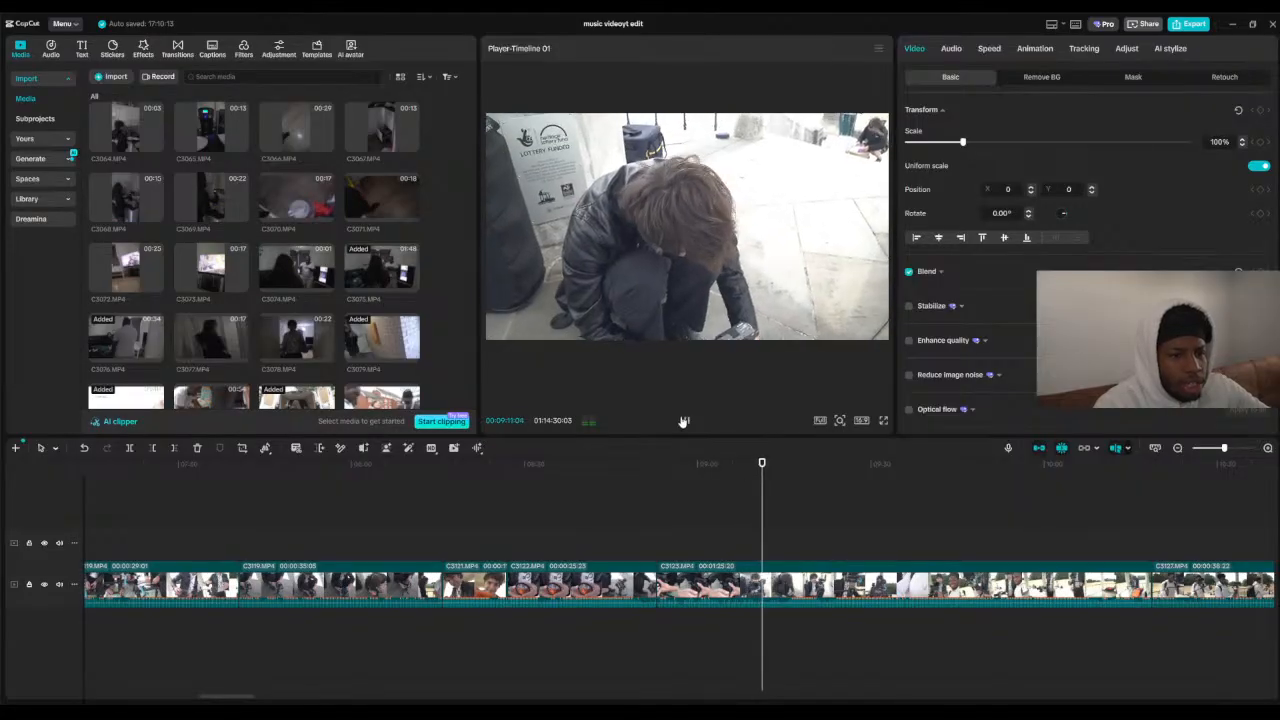
left_click_drag(770, 490, 794, 494)
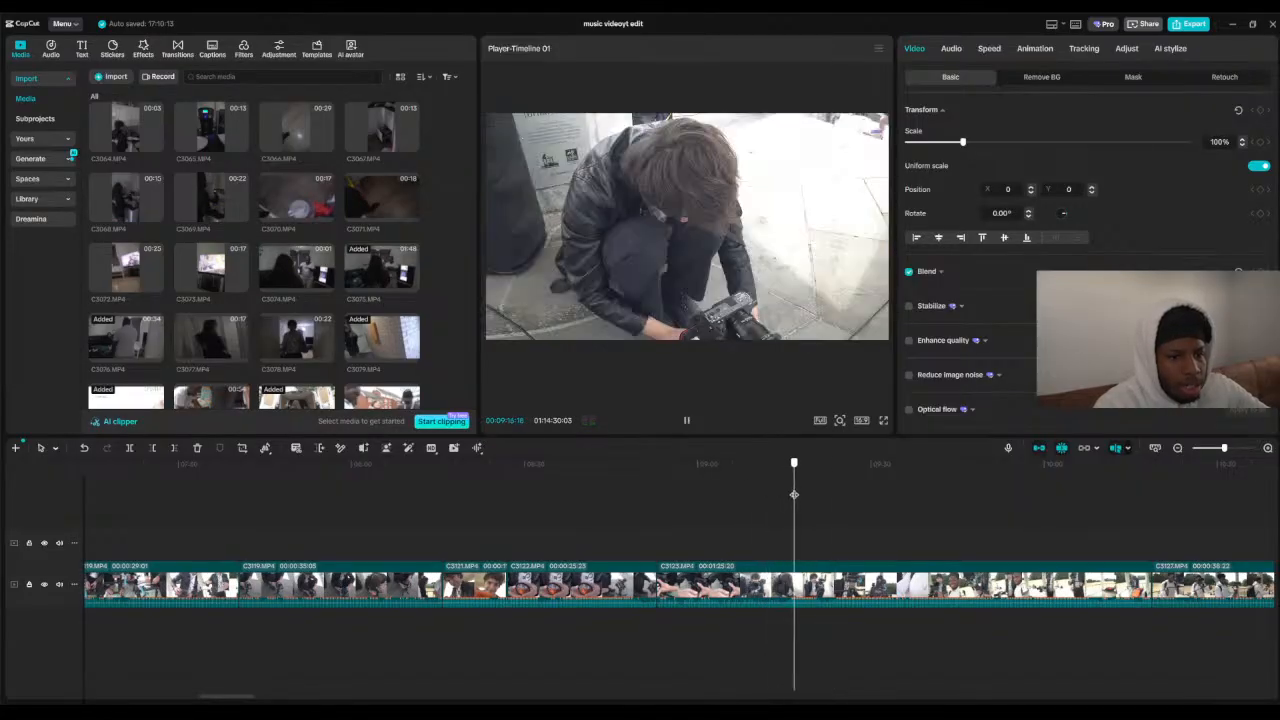
left_click(687, 422)
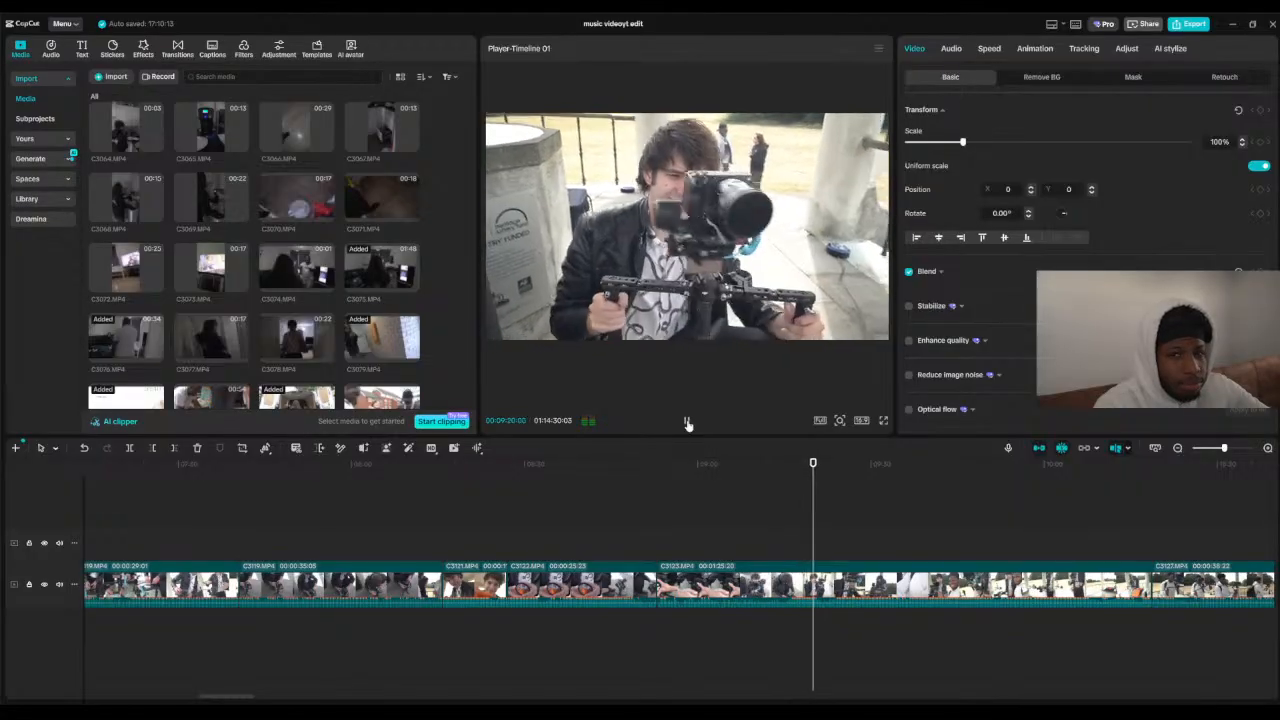
left_click(687, 422)
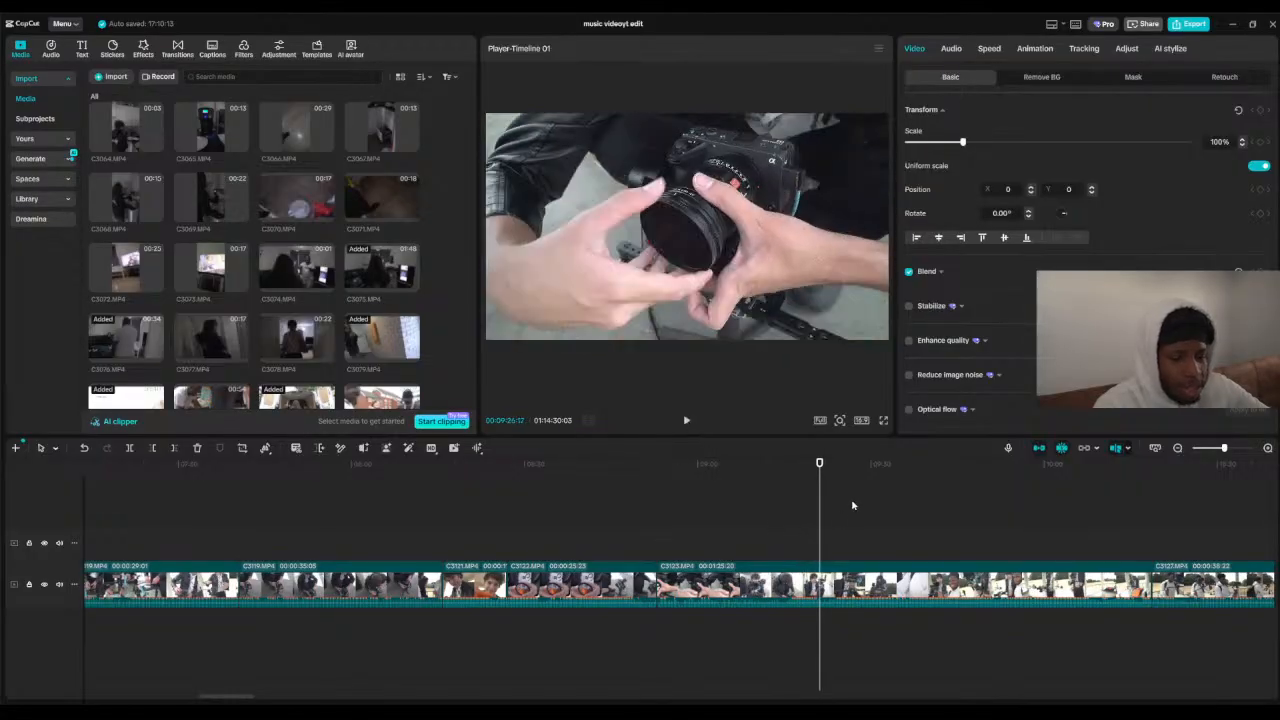
Step: Split C3123.MP4 at the start and end of the crouching cameraman shot to isolate that short section
left_click_drag(819, 481, 787, 481)
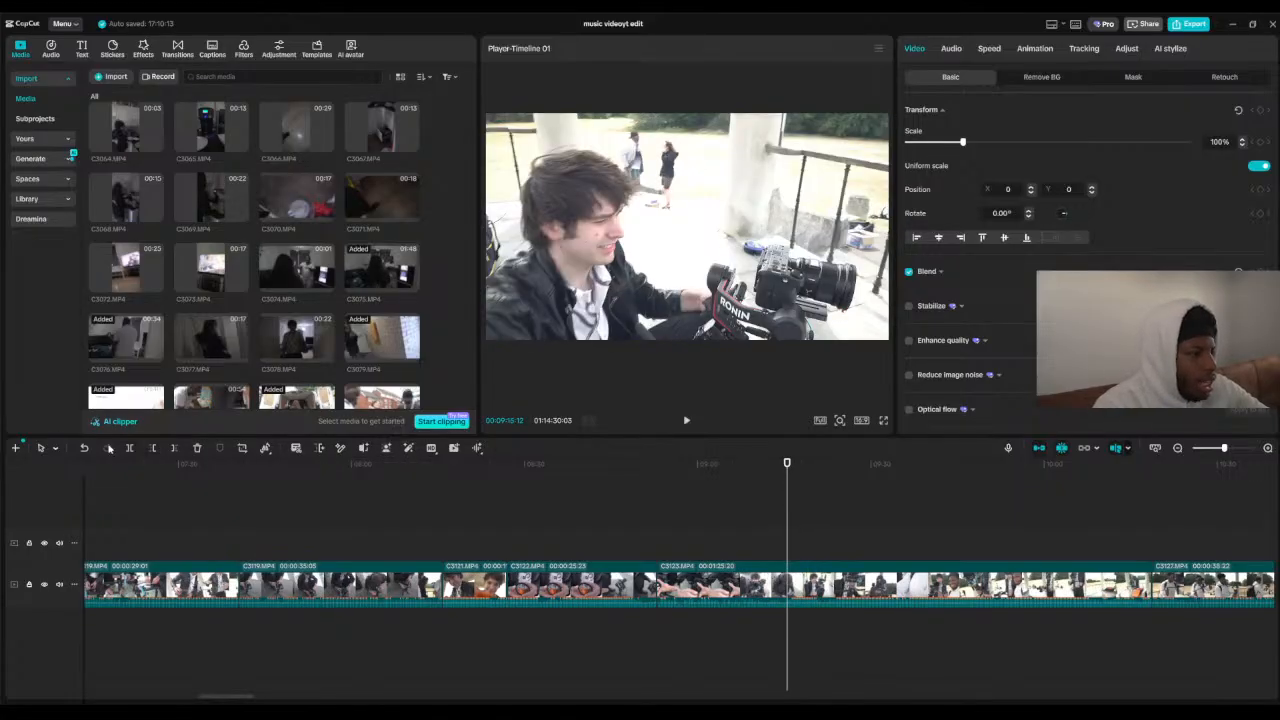
left_click(431, 448)
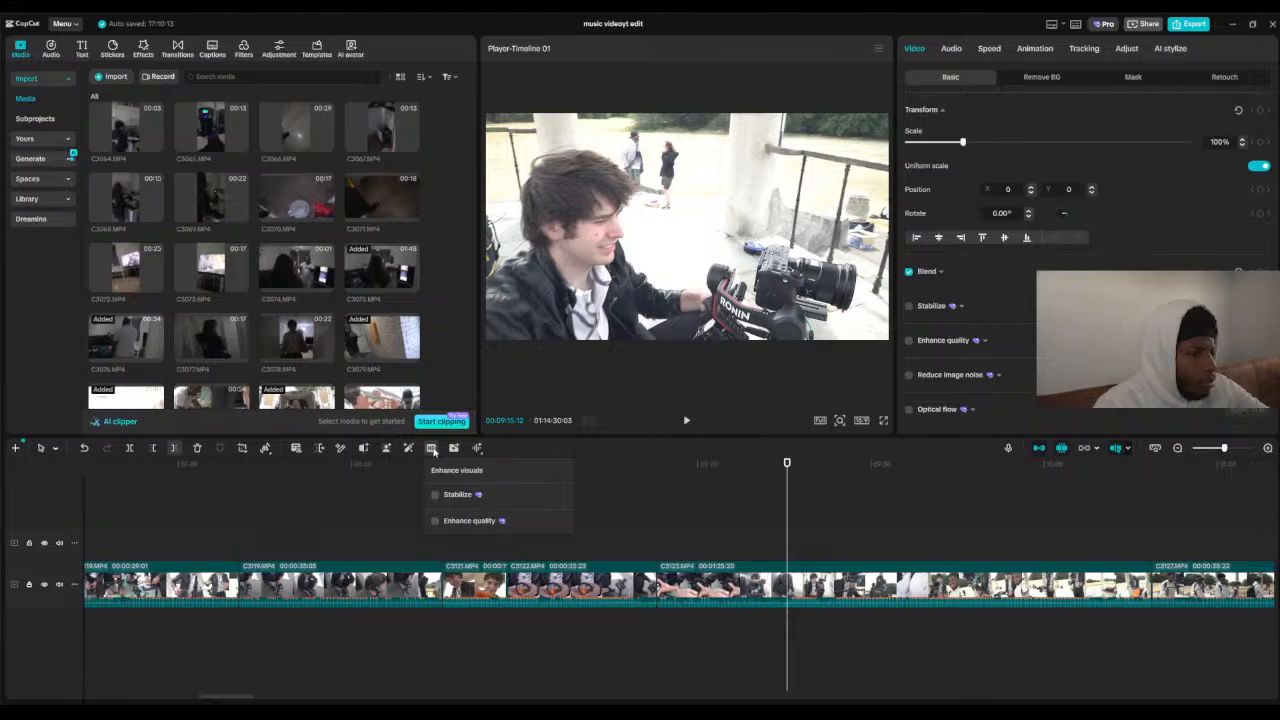
left_click(130, 450)
mouse_move(788, 473)
left_mouse_down()
mouse_move(819, 475)
mouse_move(788, 466)
left_mouse_up()
left_click(130, 450)
Step: Play the isolated cameraman section of C3123.MP4 and lower its volume to -4.4 dB
left_click(686, 422)
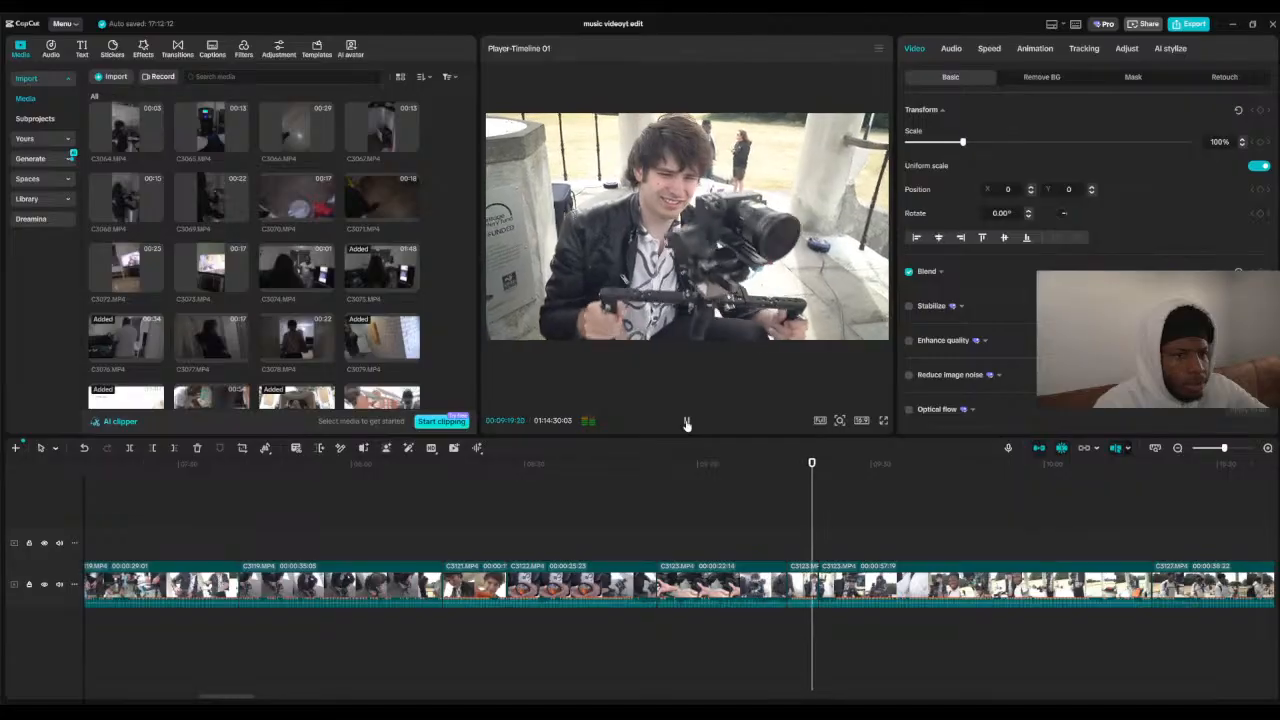
left_click(687, 423)
left_click(801, 589)
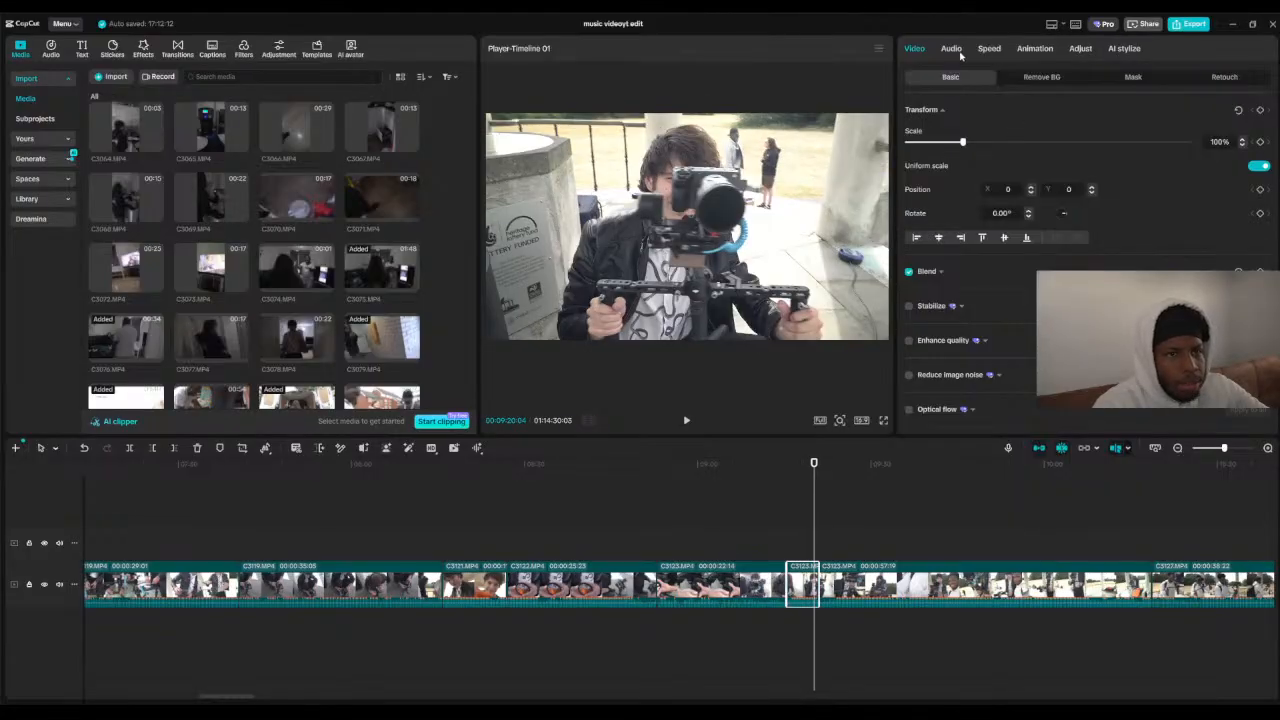
left_click(952, 49)
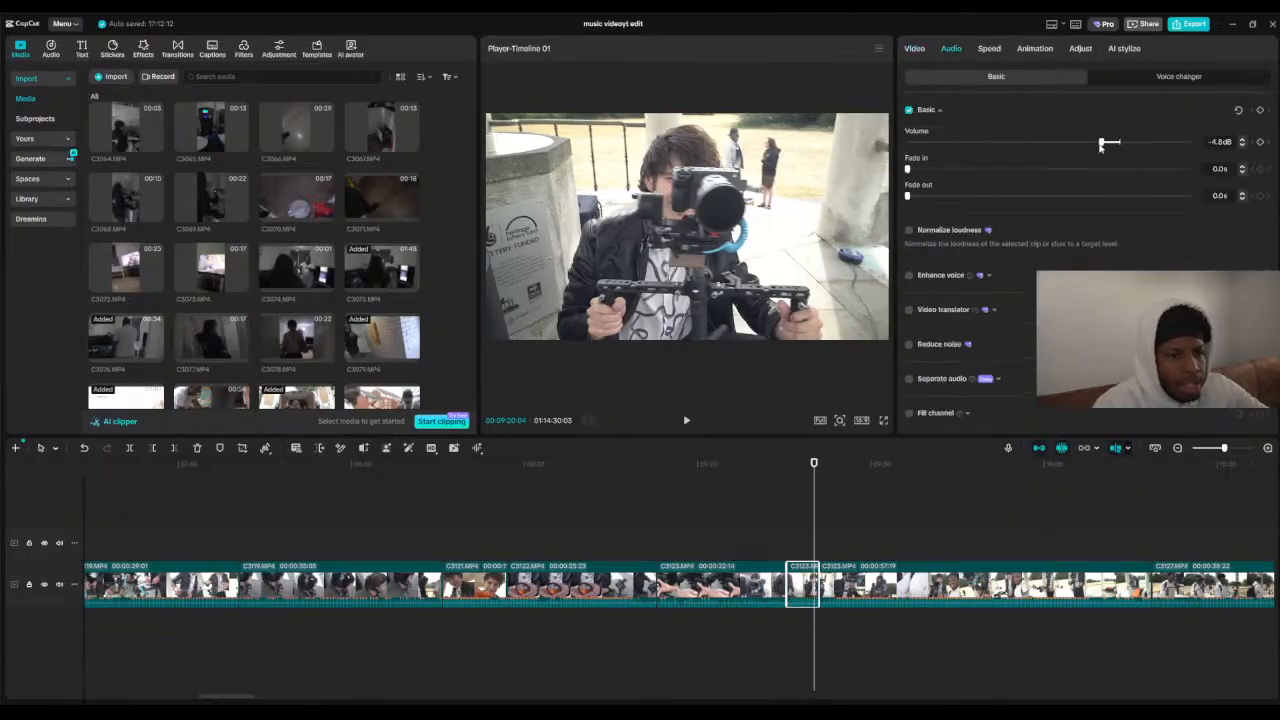
Step: Listen to the cameraman section from its start and turn on noise reduction for it
left_click_drag(799, 469, 789, 463)
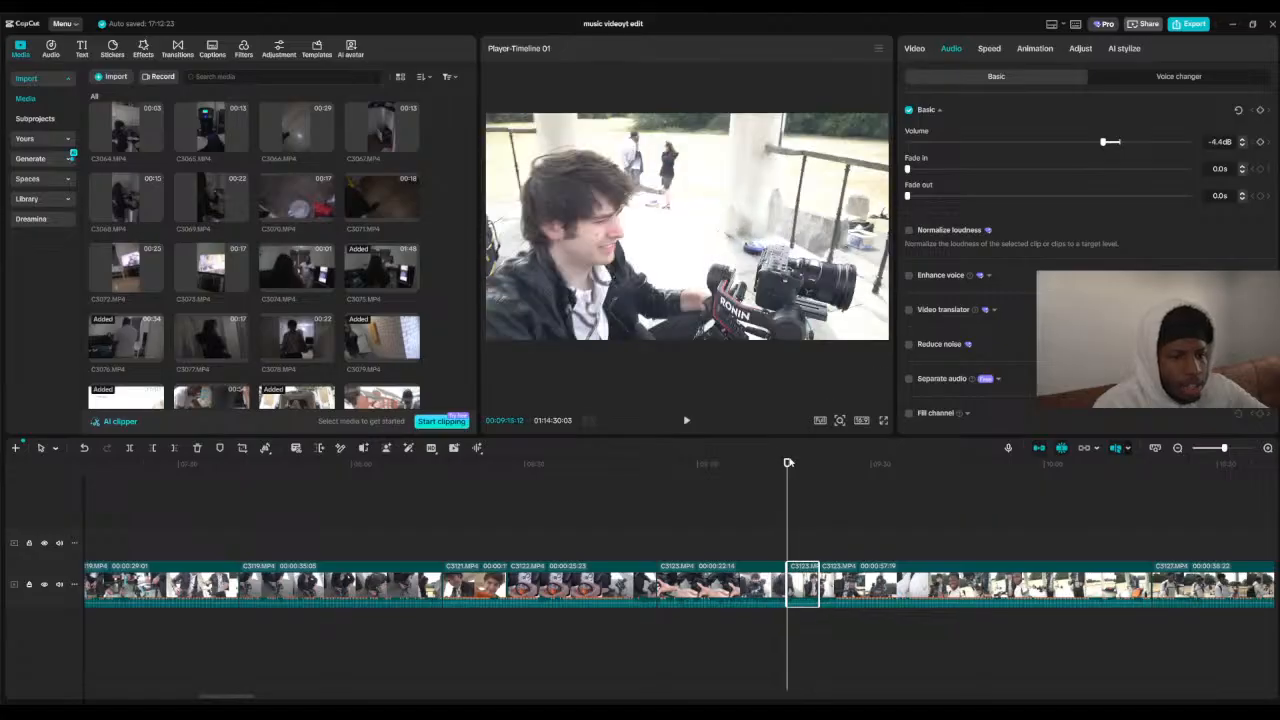
left_click(686, 423)
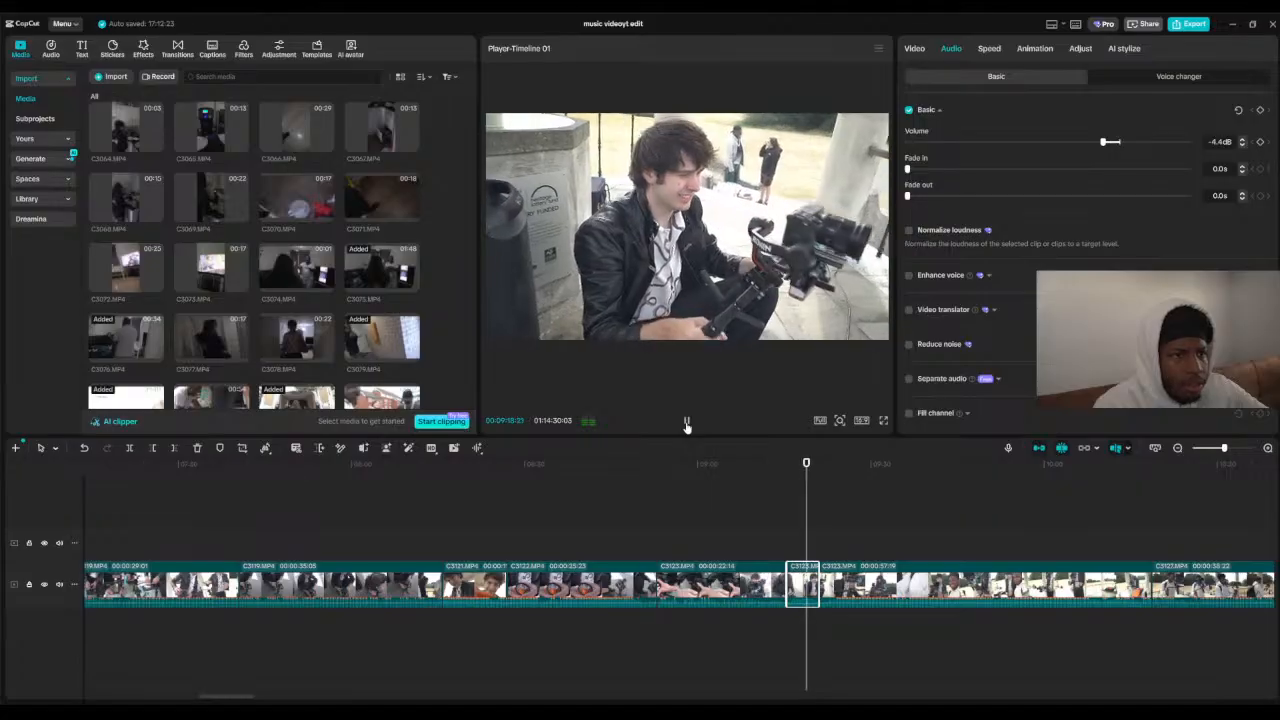
left_click(686, 421)
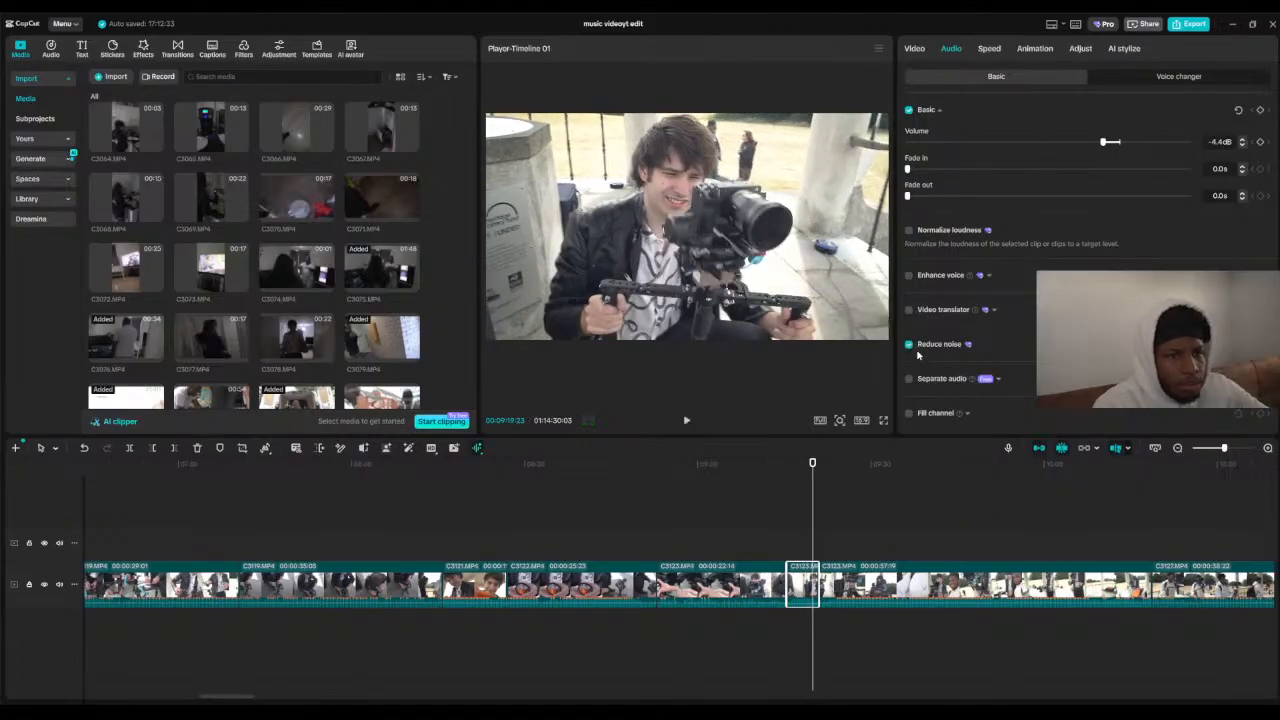
Step: Replay the noise-reduced cameraman section and turn on voice enhancement for it
left_click(789, 463)
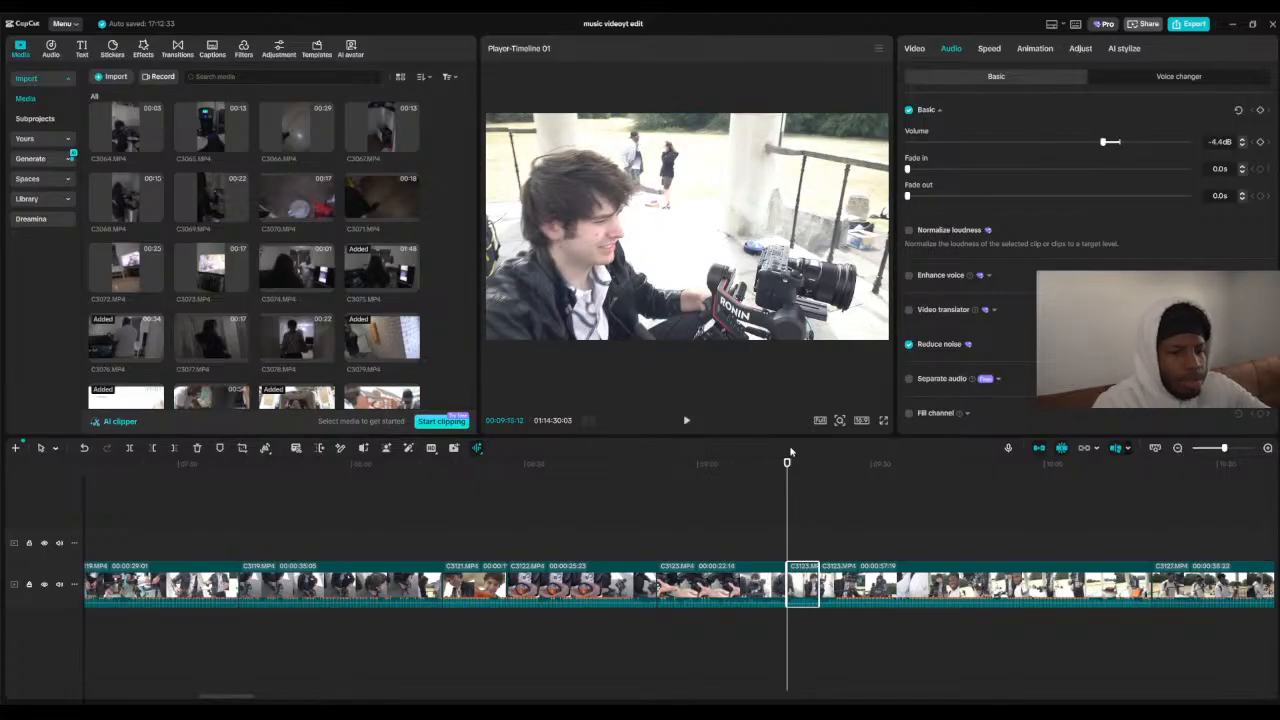
left_click(681, 423)
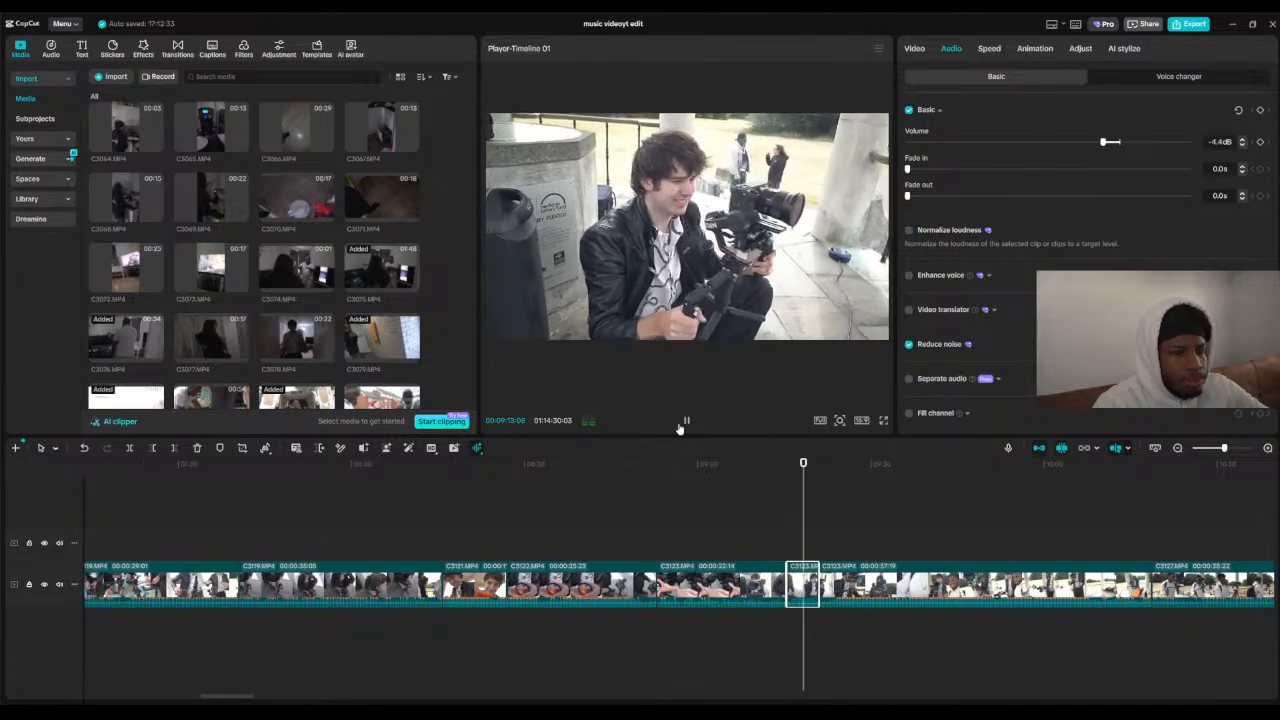
left_click(681, 423)
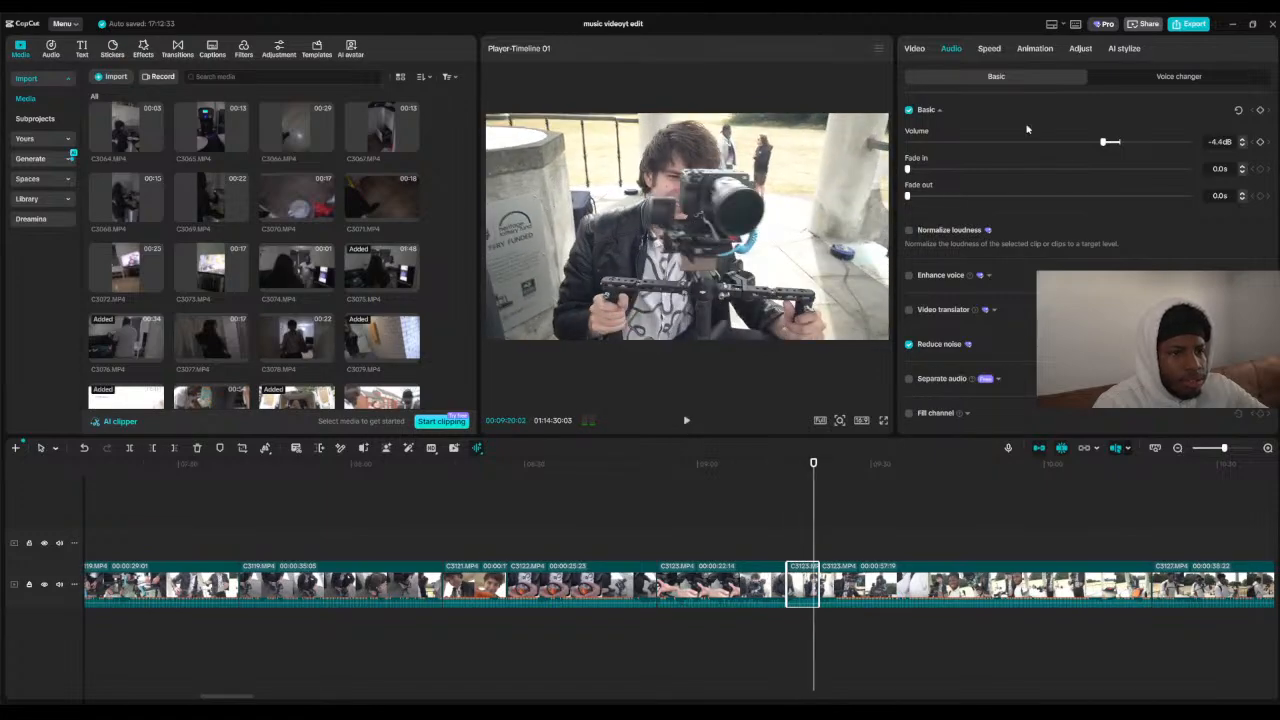
left_click(909, 277)
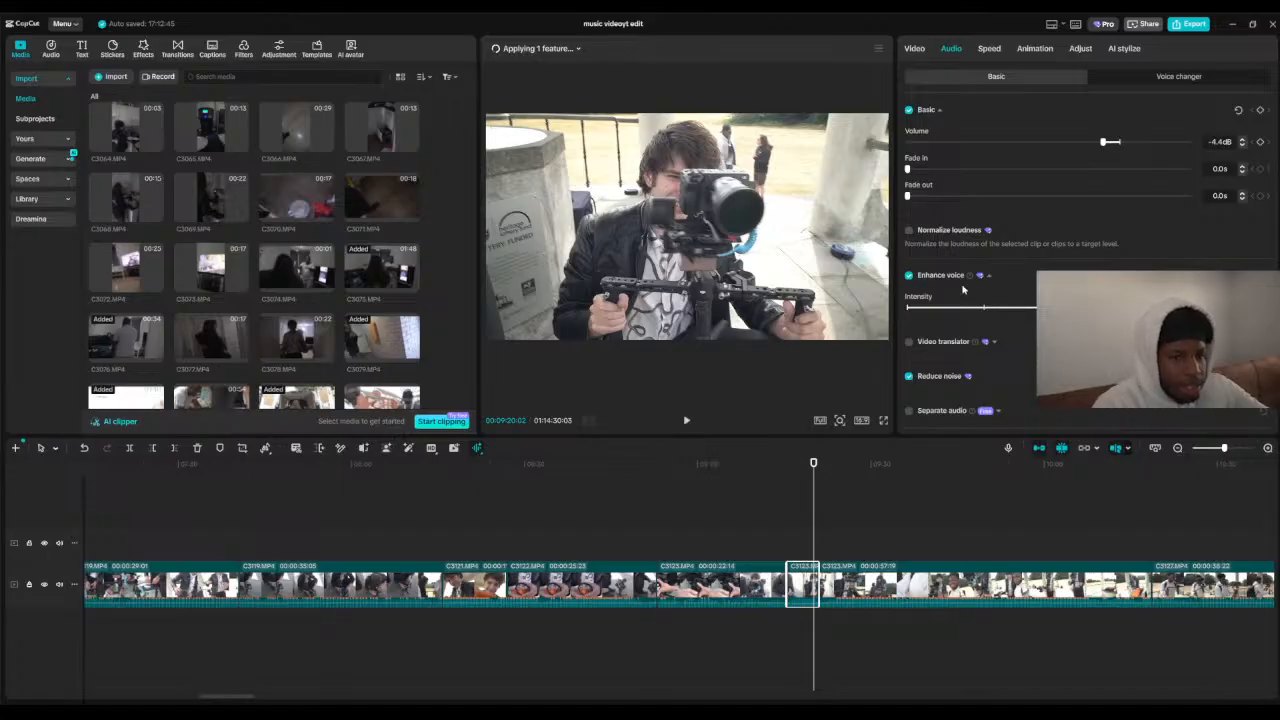
Step: Play the cameraman section again to check how its enhanced audio sounds
left_click_drag(812, 474, 791, 474)
left_click(686, 421)
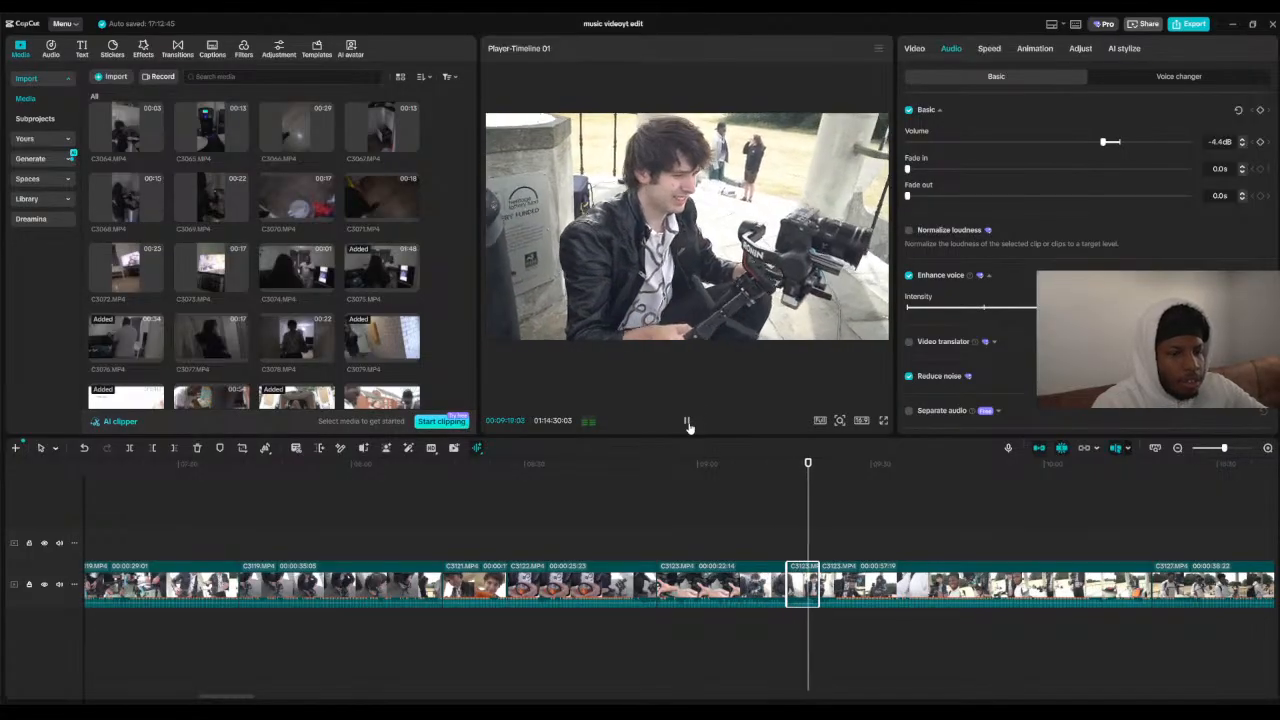
left_click(687, 422)
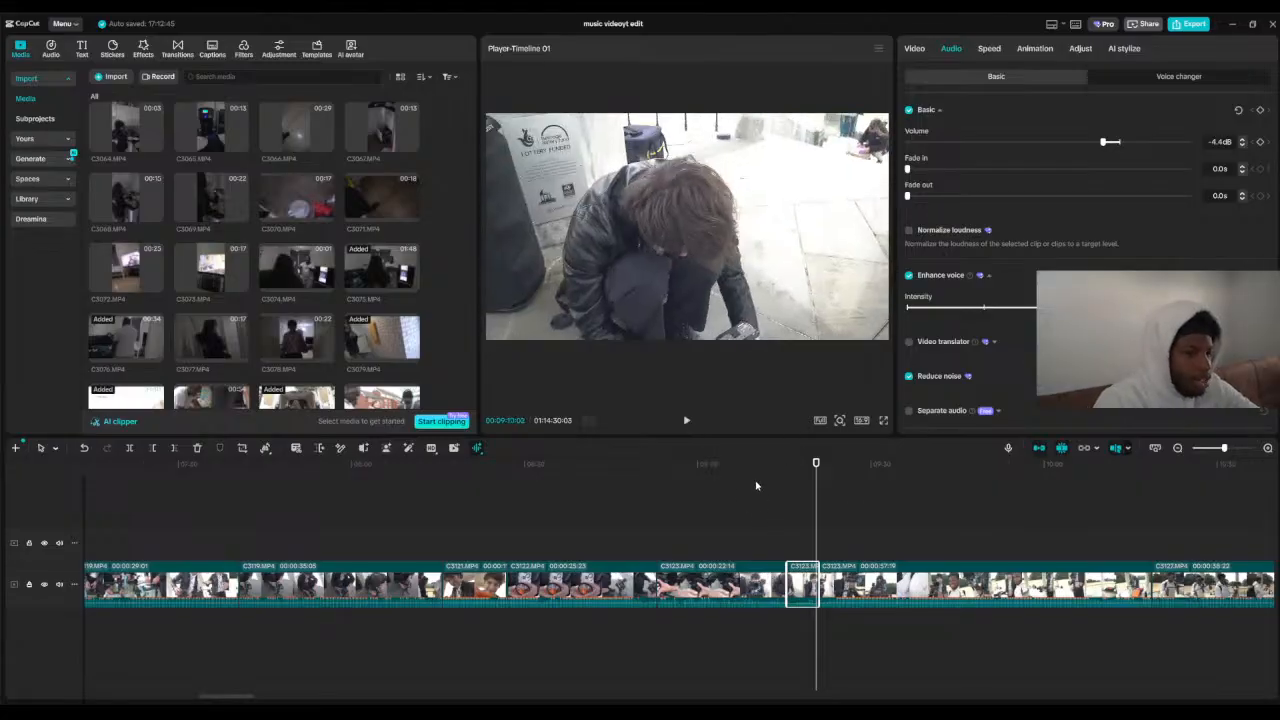
left_click_drag(787, 469, 804, 470)
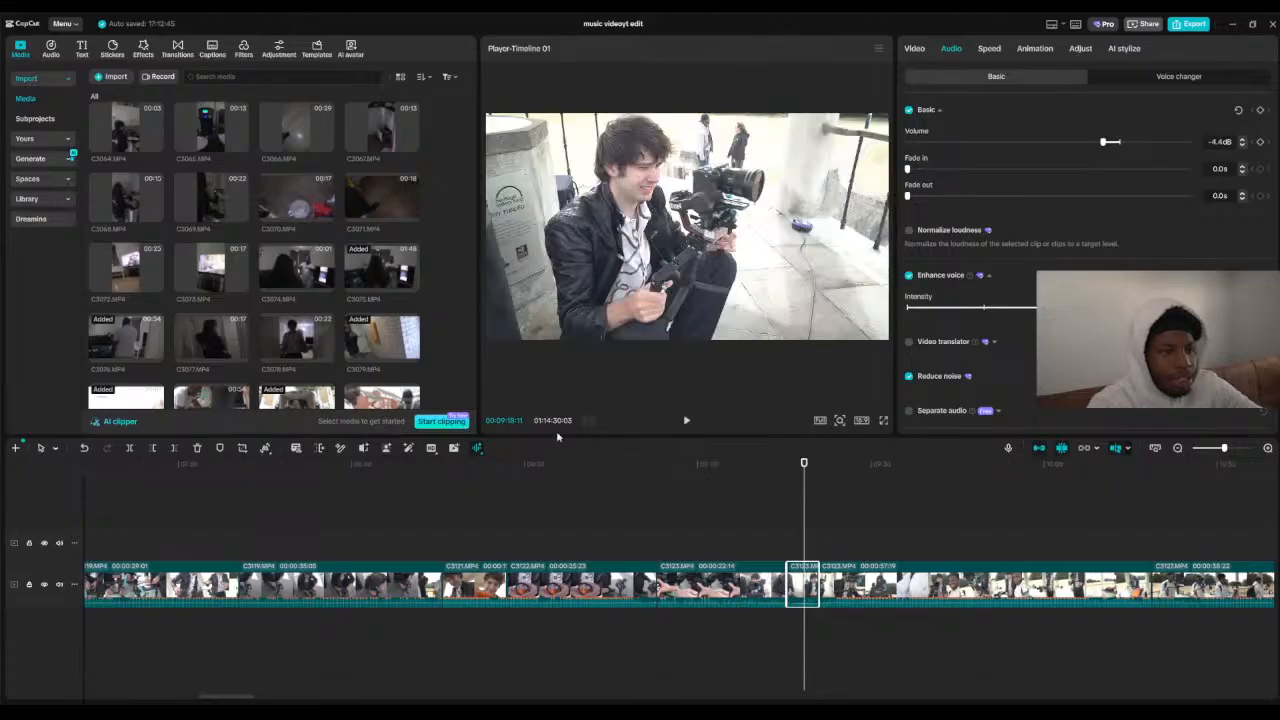
left_click(689, 421)
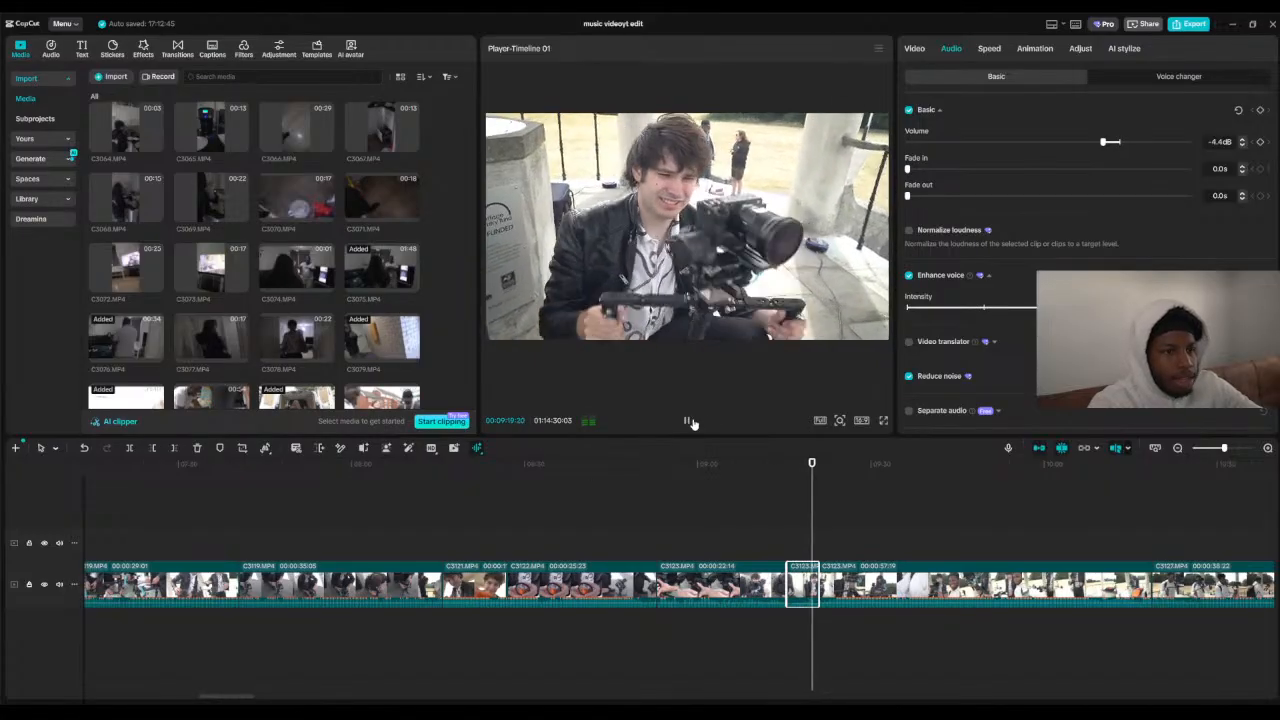
left_click(690, 421)
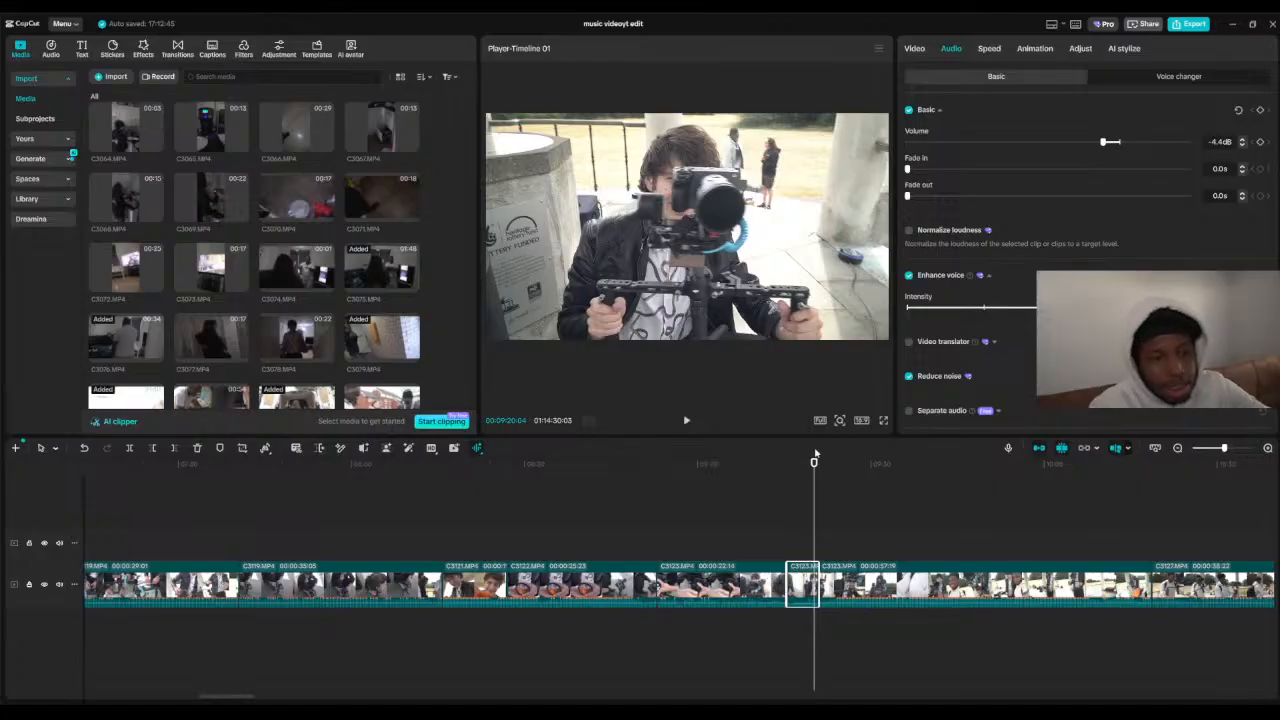
Step: Review the rest of C3123.MP4 and the following clips up to C3133.MP4
left_click_drag(814, 465, 840, 482)
left_click(689, 420)
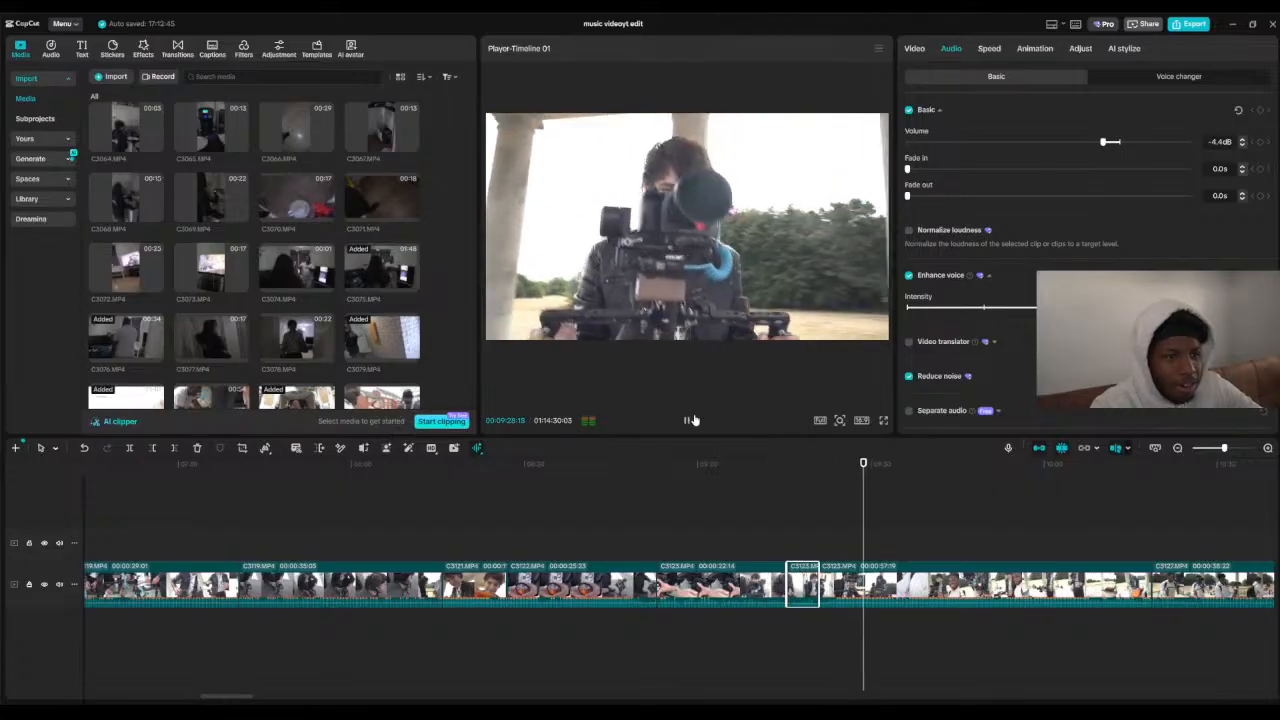
key("space")
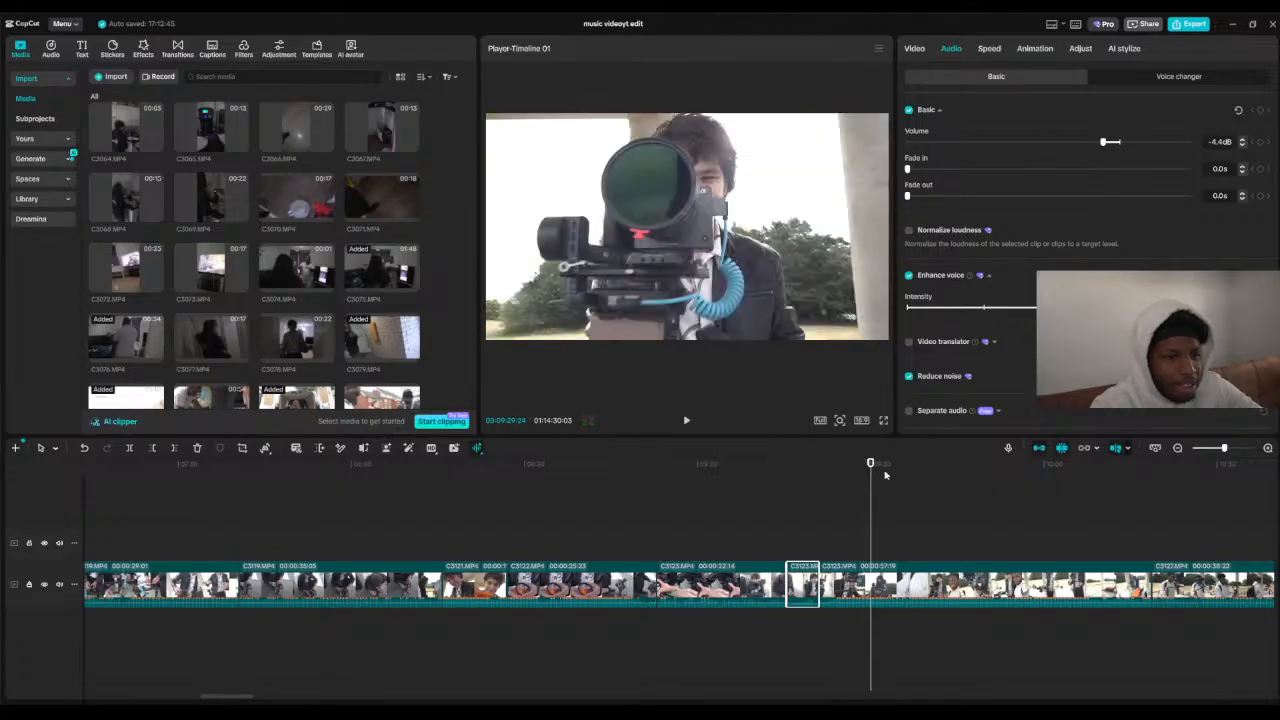
left_click_drag(885, 474, 548, 520)
left_click_drag(548, 567, 852, 580)
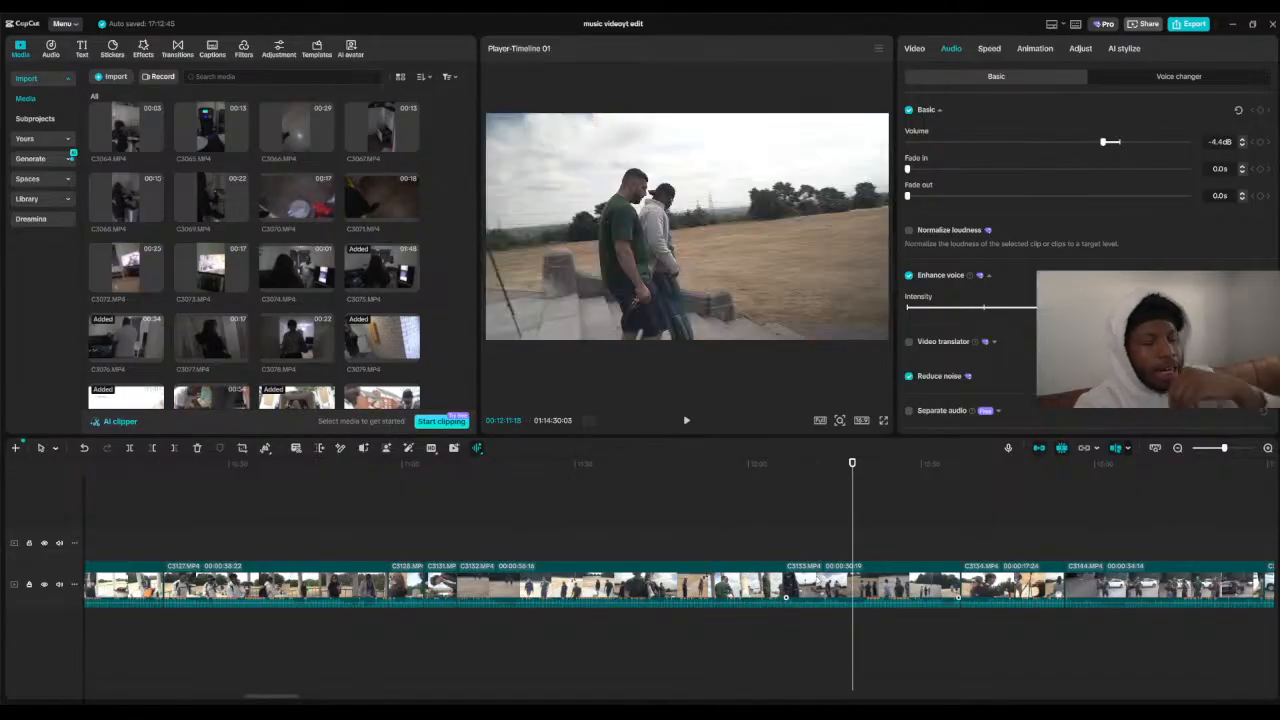
Step: Find the new opening point in C3133.MP4 and trim about 8.5 seconds off the clip's start
left_click(808, 466)
left_click_drag(808, 466, 835, 492)
left_click(152, 449)
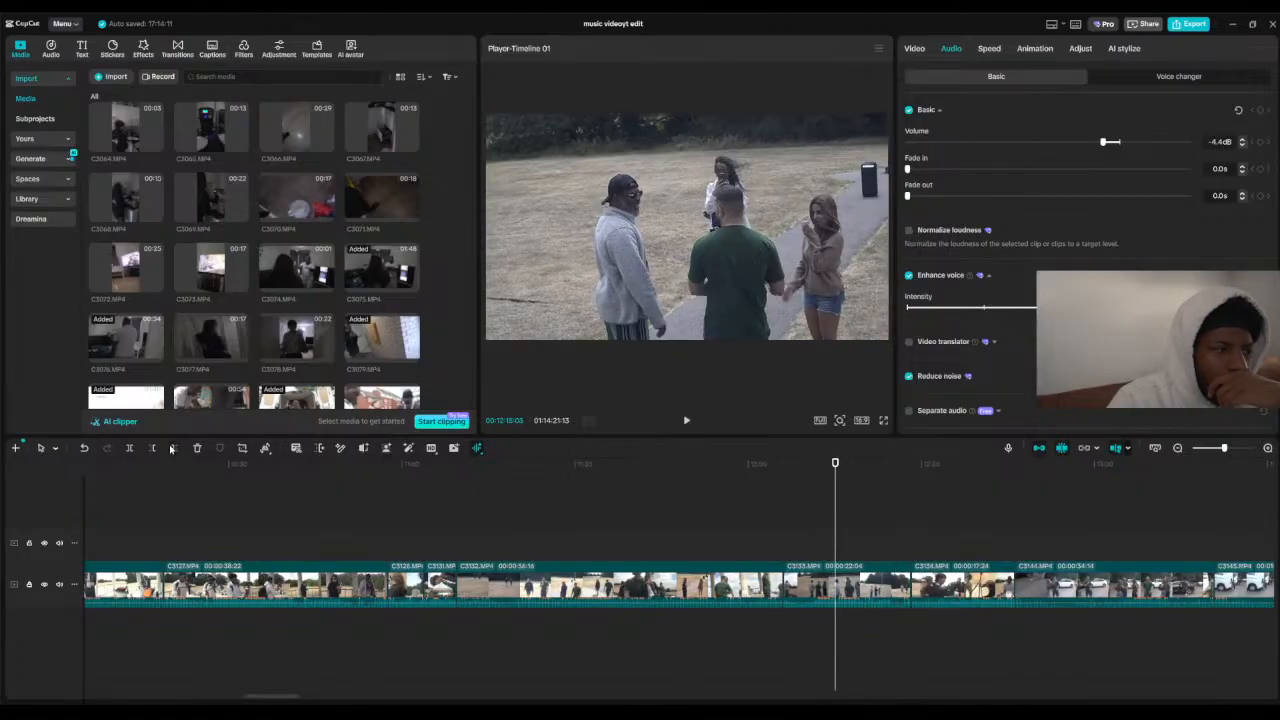
Step: Trim about 13 seconds off the end of C3133.MP4, cutting at 00:12:13:05 beside the group talking on the path
left_click(171, 449)
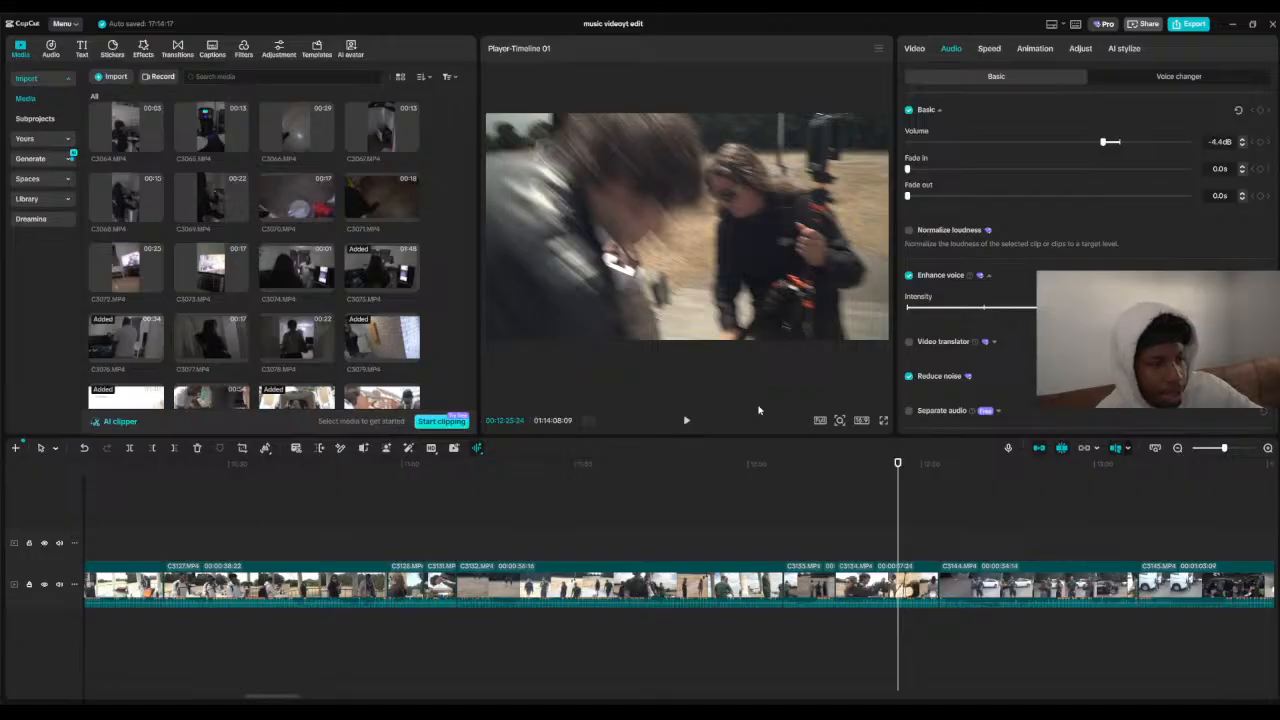
Step: Look through the selected clip's basic video options down to Canvas, and skim ahead on the timeline to C3158.MP4
left_click(432, 448)
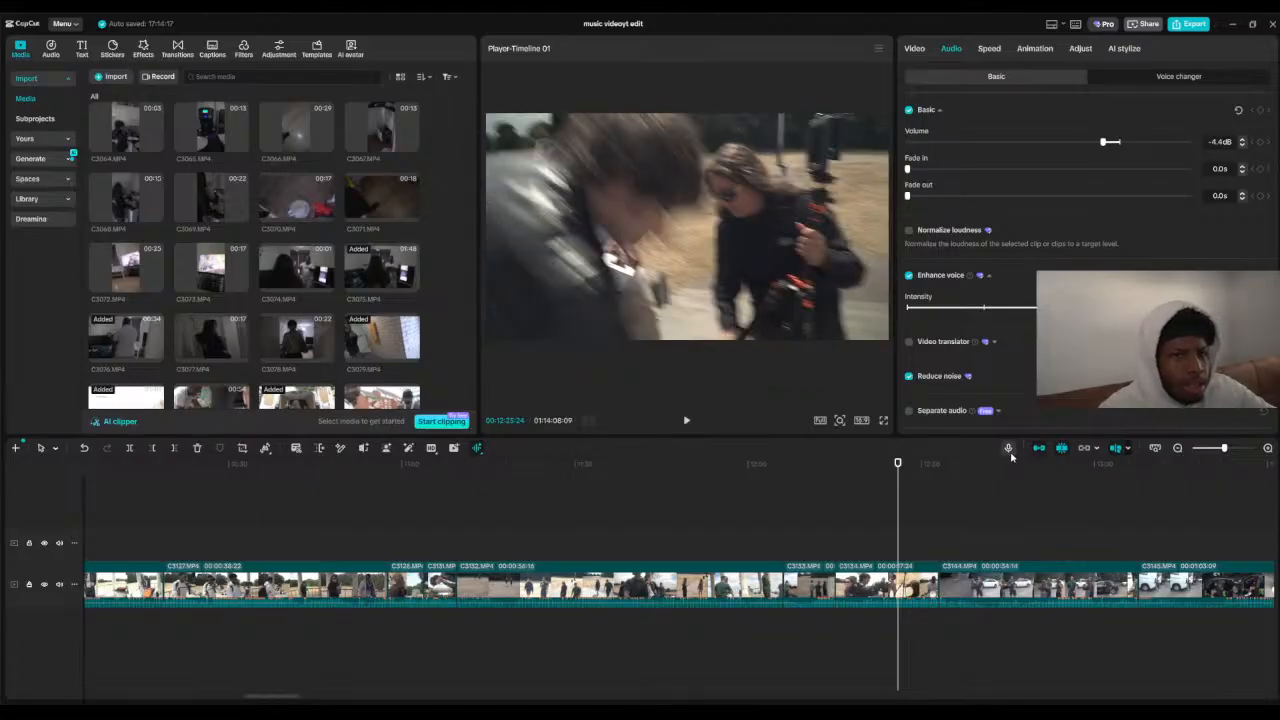
left_click(914, 48)
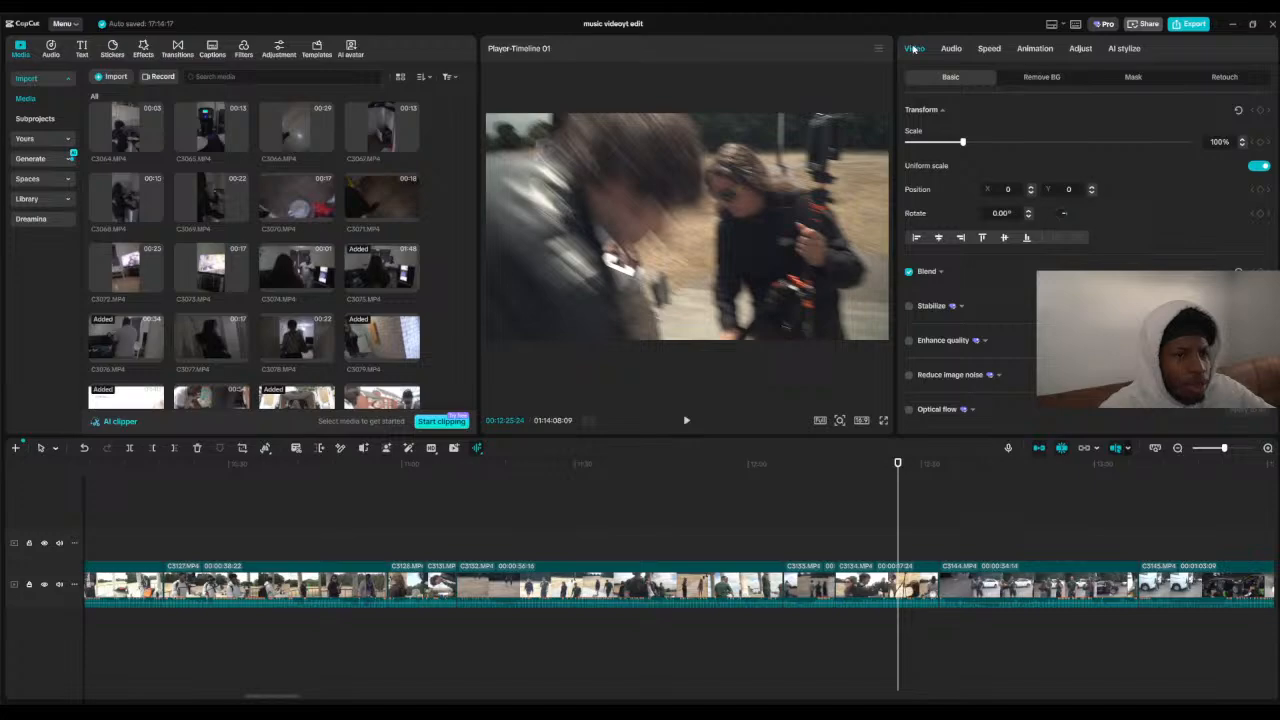
scroll(962, 400, "down", 10)
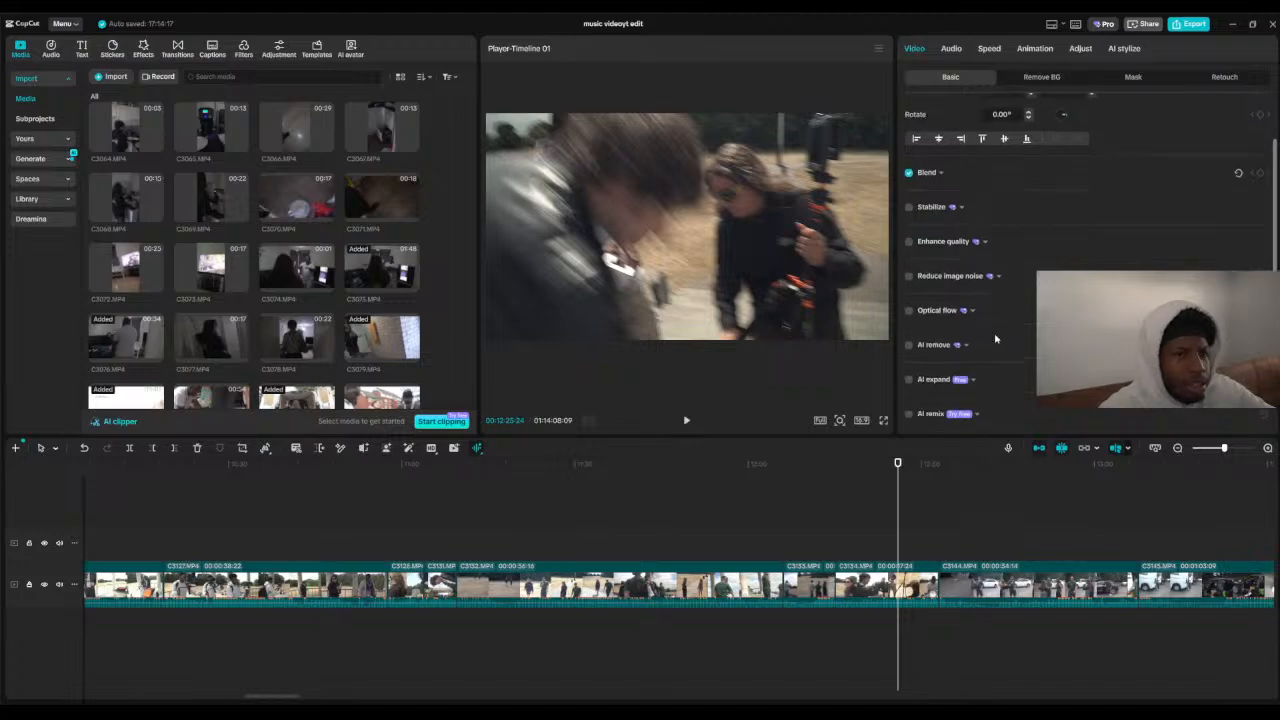
left_click(431, 448)
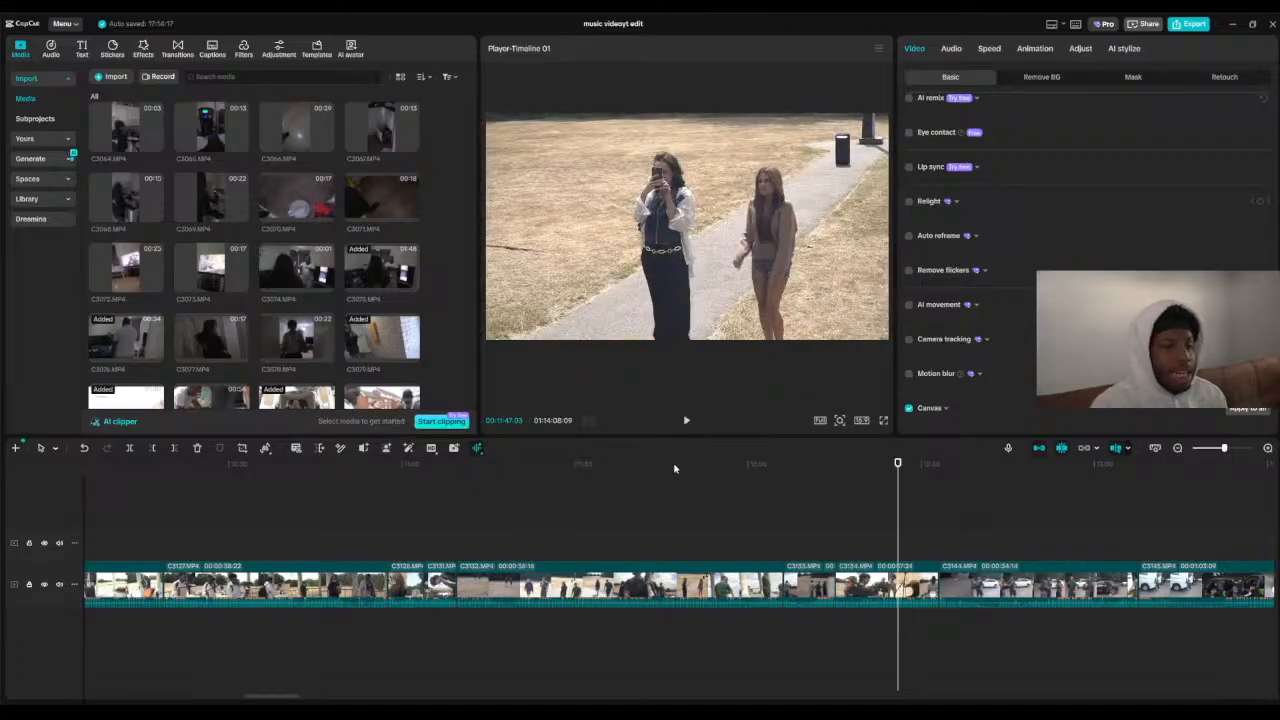
left_click_drag(1037, 476, 918, 577)
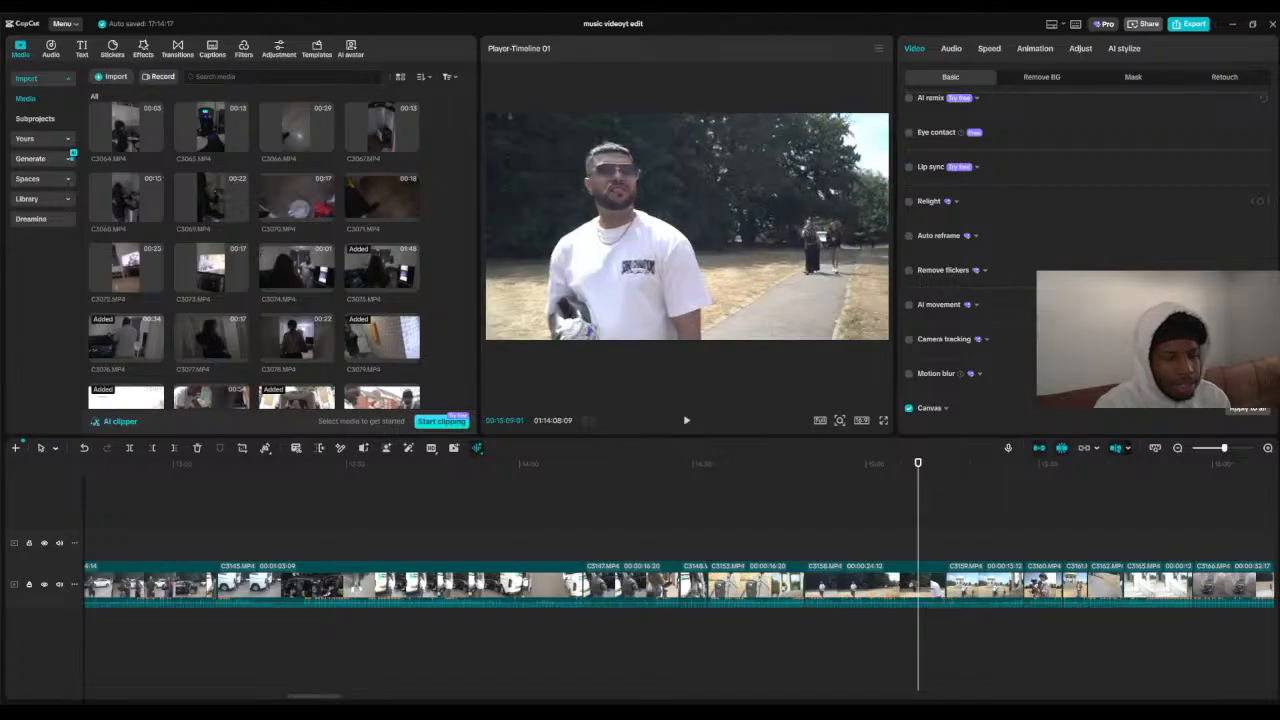